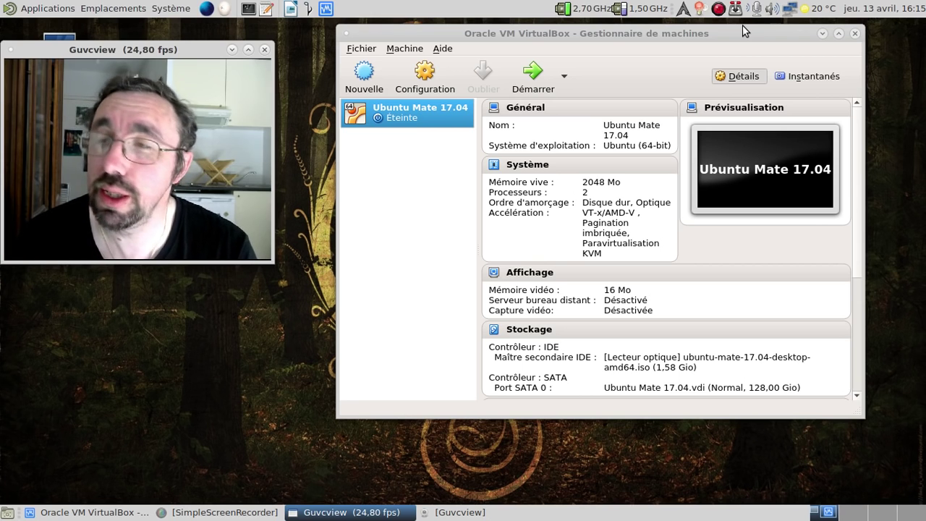
# - Check the sharing status of the ubuntu-mate-17.04-desktop-amd64.iso torrent in Transmission, then close its window
pyautogui.click(740, 13)
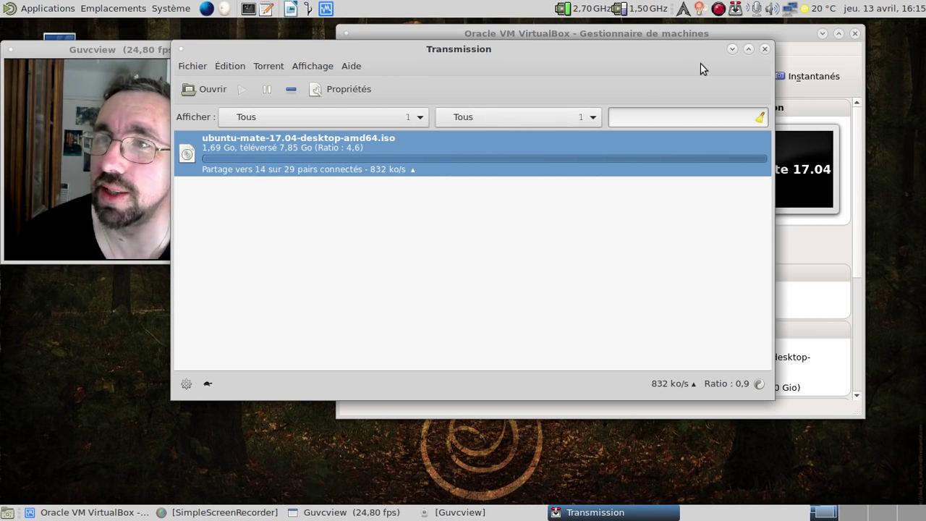
pyautogui.click(763, 50)
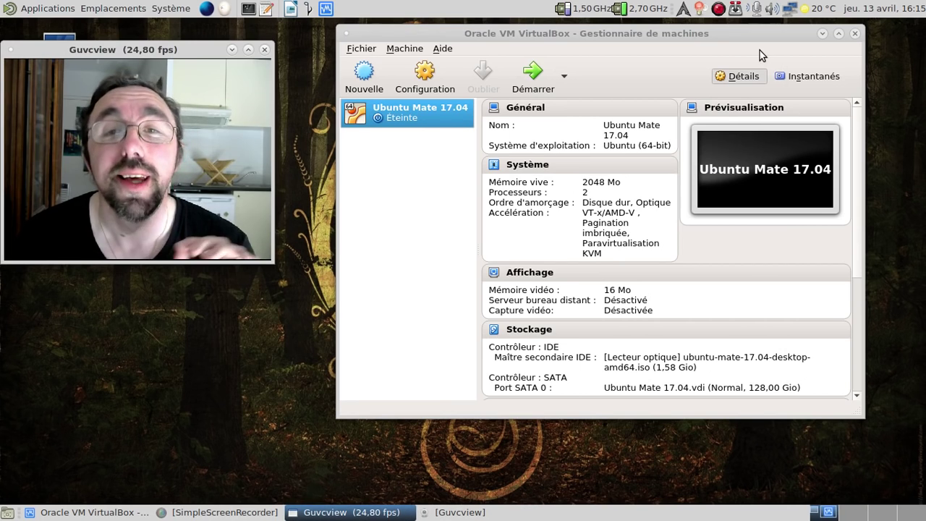
# - Start the Ubuntu Mate 17.04 virtual machine in full screen and log in with the account password
pyautogui.click(533, 86)
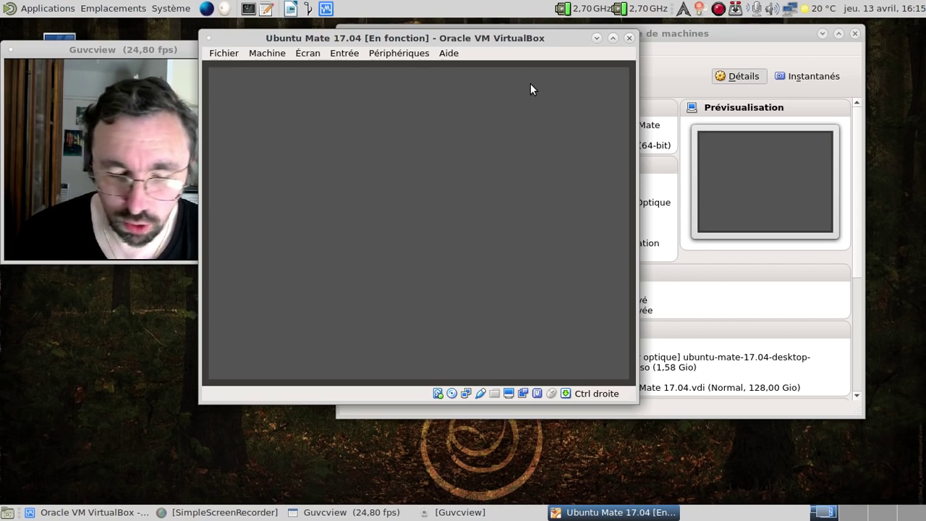
pyautogui.hotkey('ctrl', 'f')
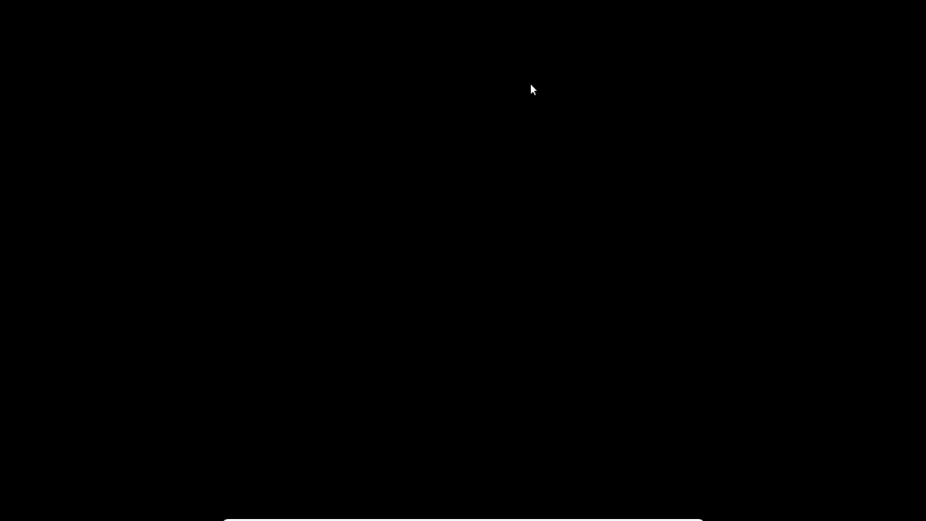
pyautogui.write('*******')
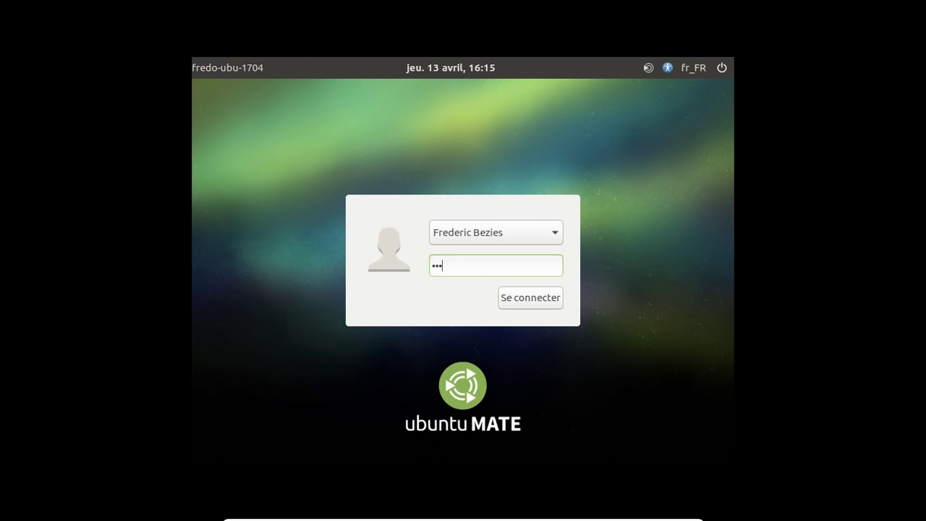
pyautogui.press('Return')
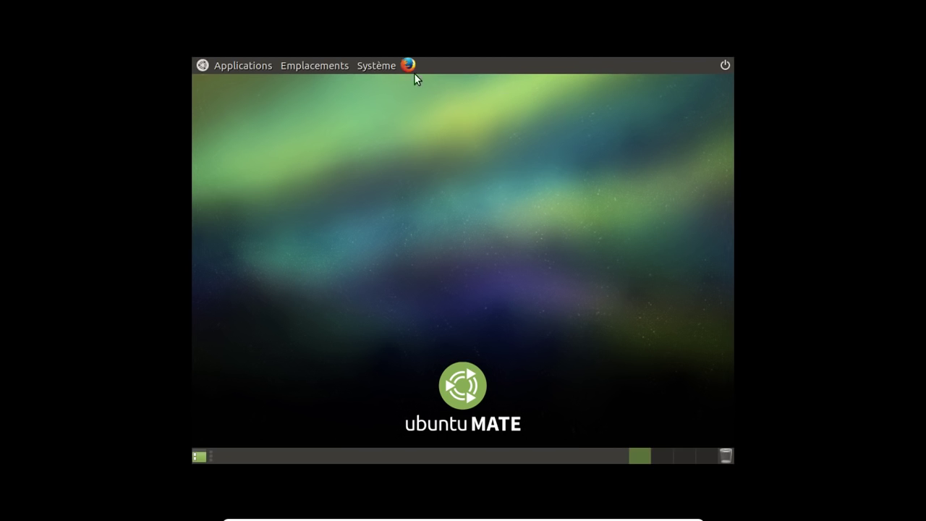
# - Set the guest display resolution to 1366 x 768 and keep the new configuration
pyautogui.click(377, 66)
pyautogui.moveTo(397, 103)
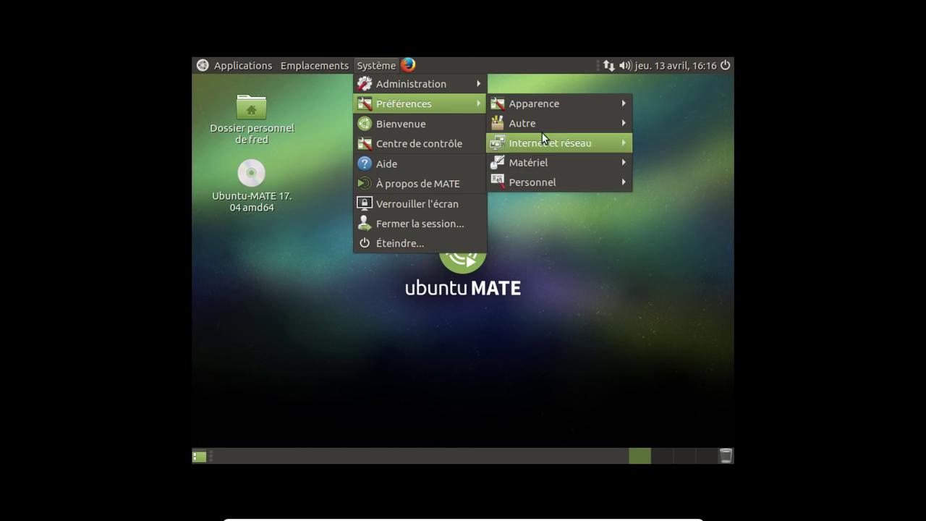
pyautogui.moveTo(533, 98)
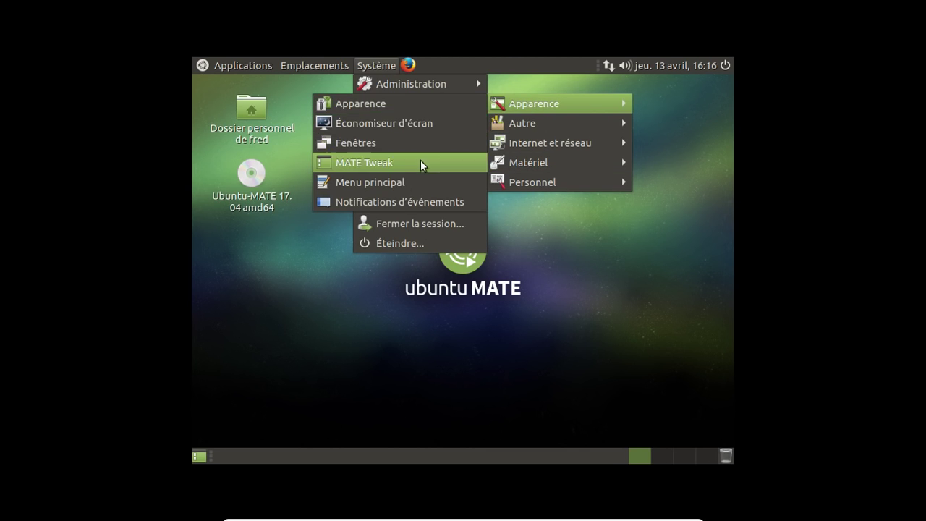
pyautogui.moveTo(533, 164)
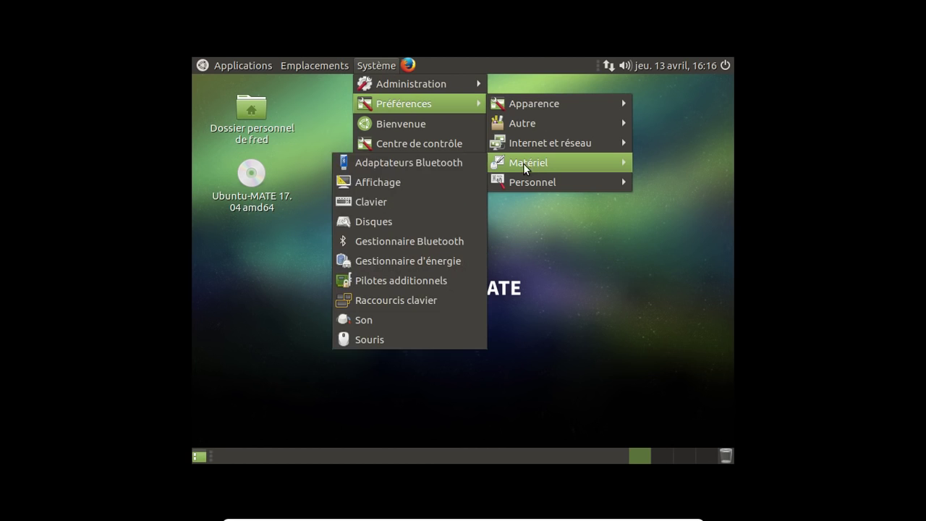
pyautogui.click(421, 184)
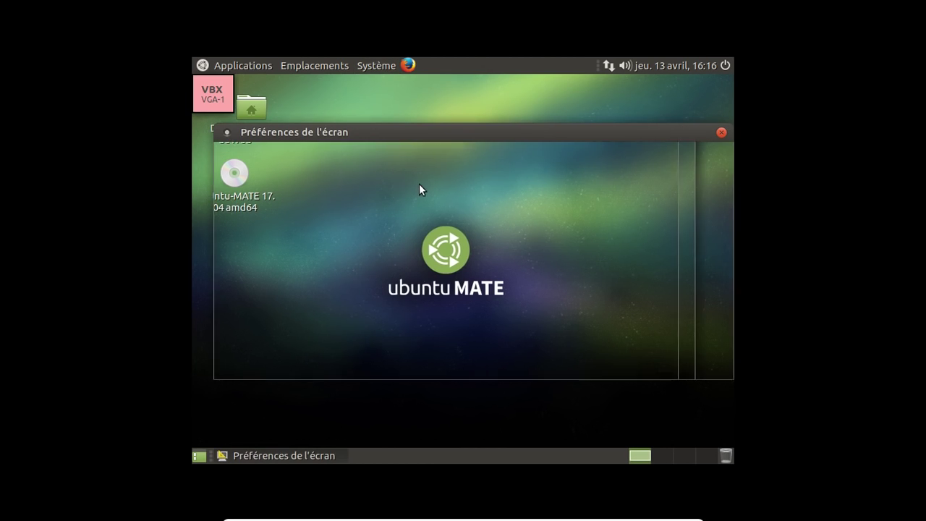
pyautogui.click(689, 217)
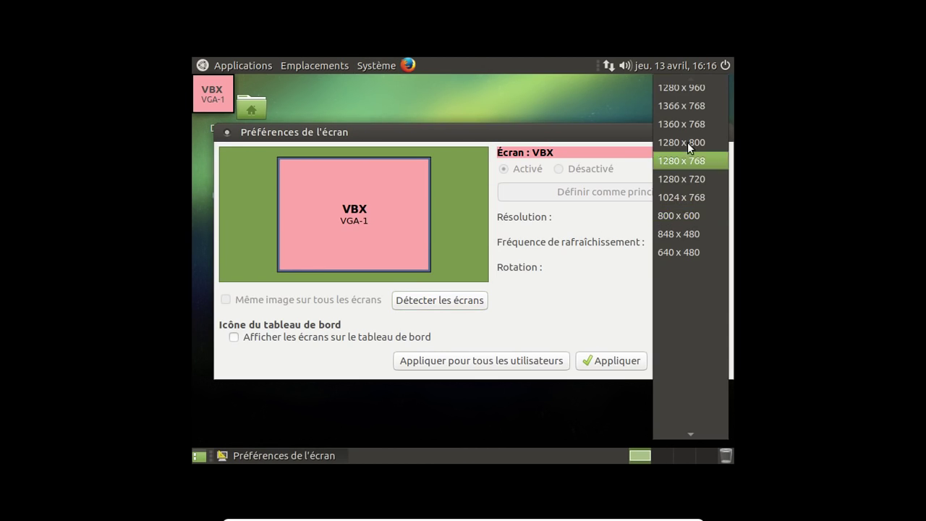
pyautogui.click(689, 110)
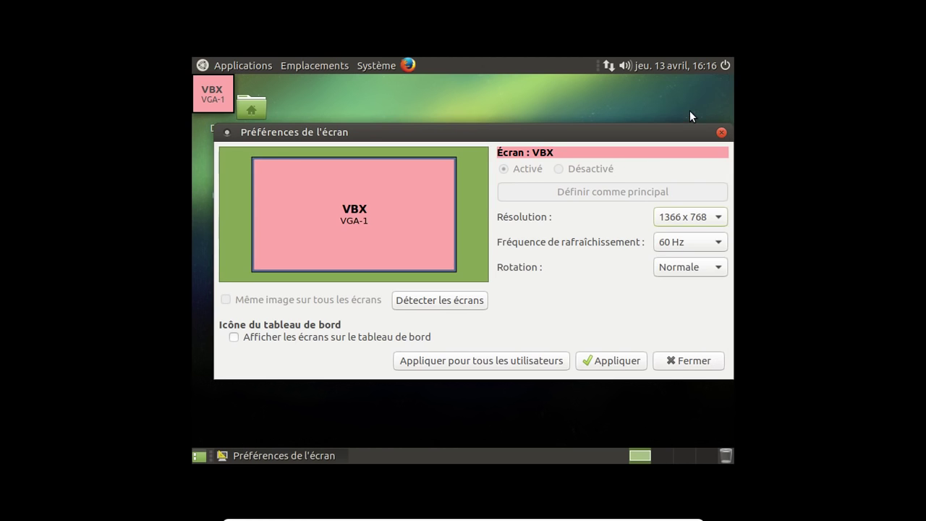
pyautogui.click(603, 360)
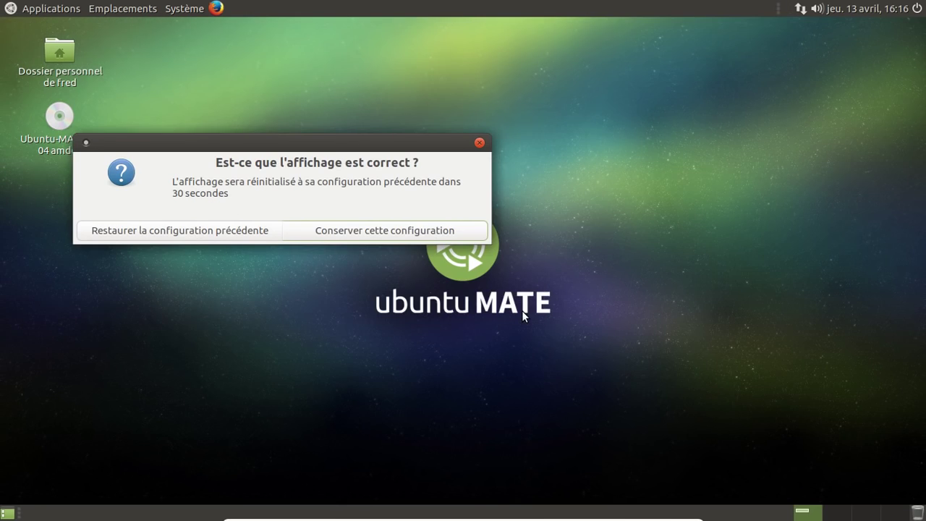
pyautogui.click(400, 230)
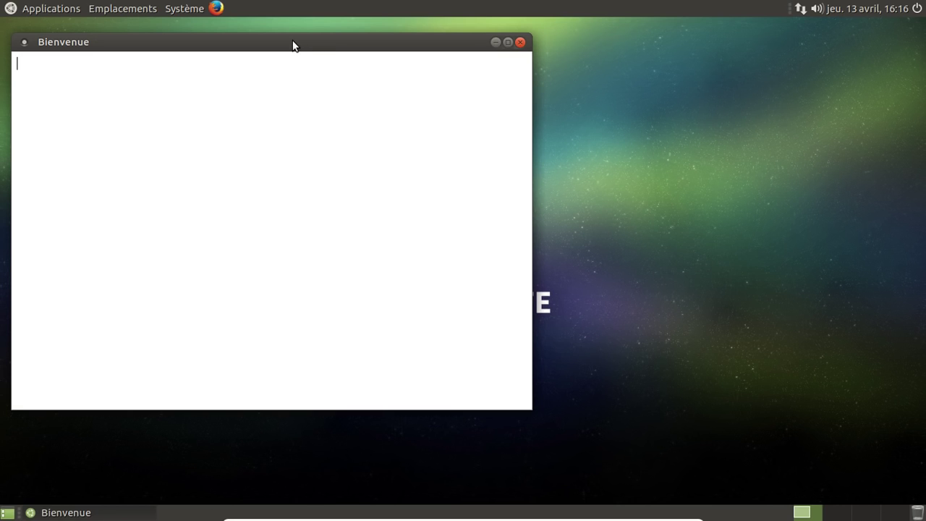
# - Move the Bienvenue window toward the middle of the desktop and open its "Mises à jours & extras" topic under Démarrer
pyautogui.moveTo(294, 43); pyautogui.dragTo(475, 62)
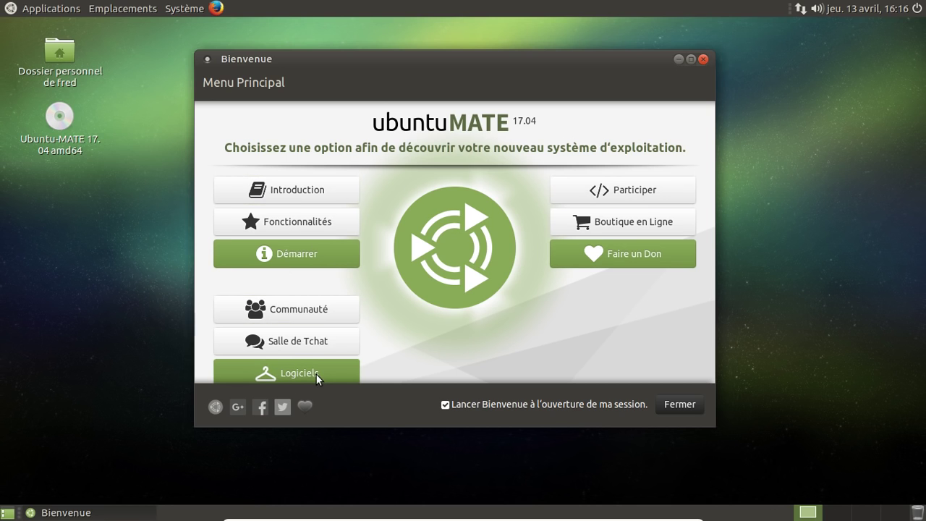
pyautogui.click(285, 264)
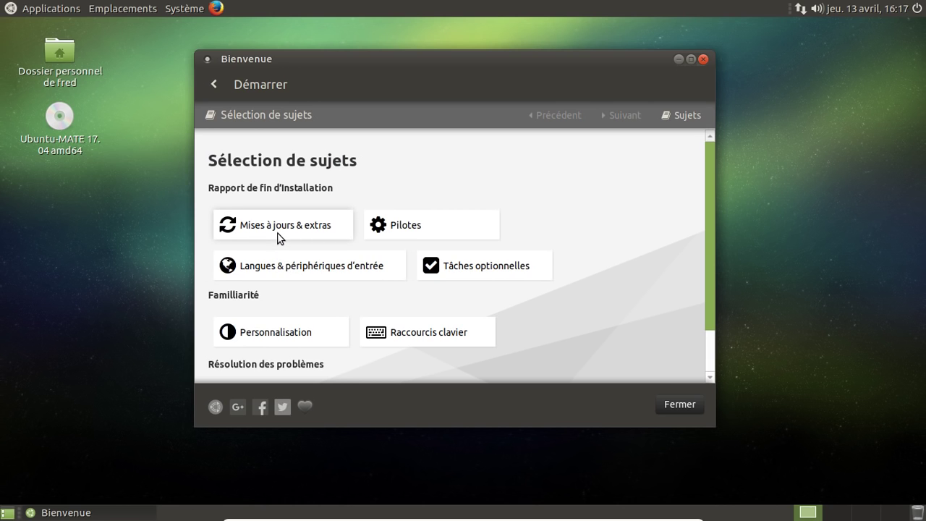
pyautogui.click(280, 238)
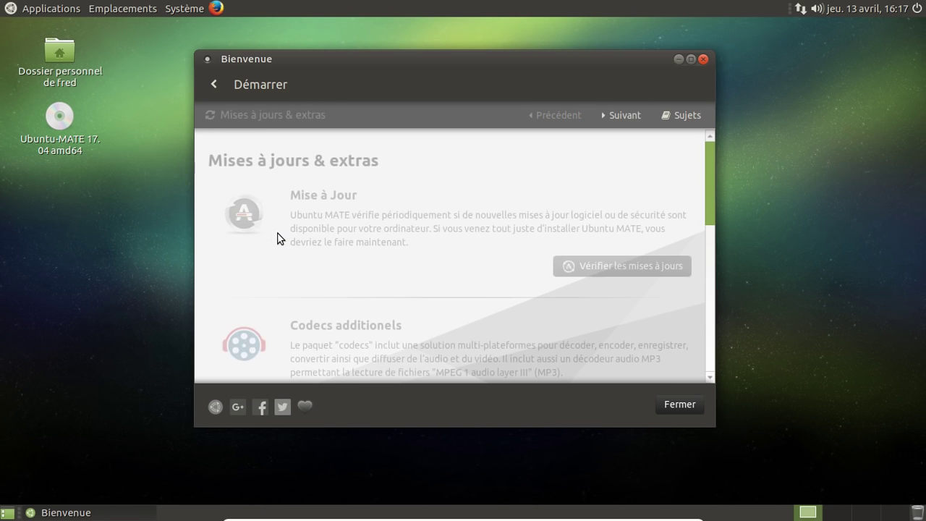
# - Check for system updates from the "Mises à jours & extras" page and dismiss the update manager's report
pyautogui.click(639, 269)
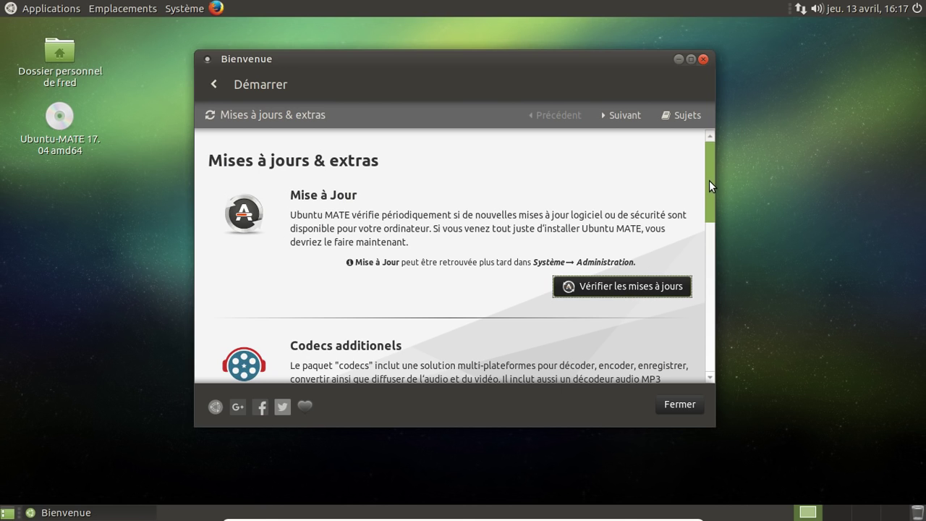
pyautogui.scroll(-1, 708, 180)
pyautogui.scroll(-4, 705, 251)
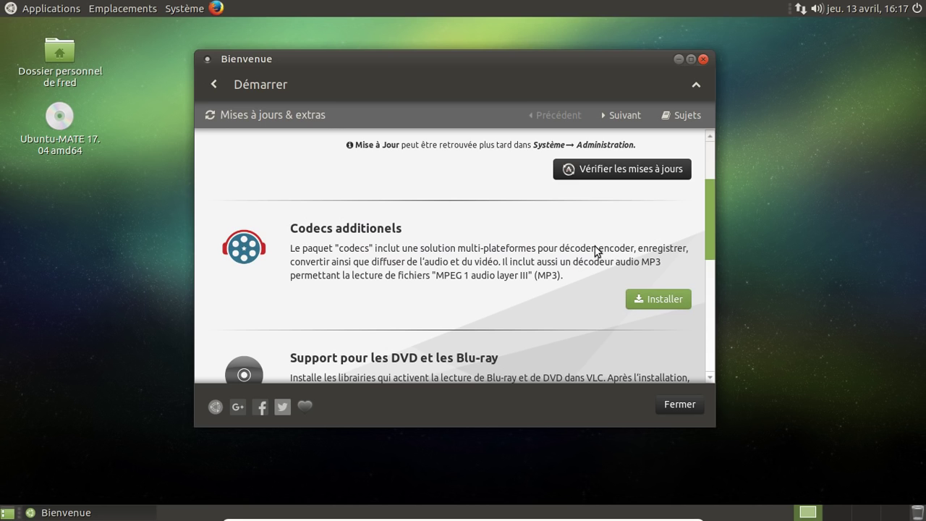
pyautogui.scroll(-3, 594, 244)
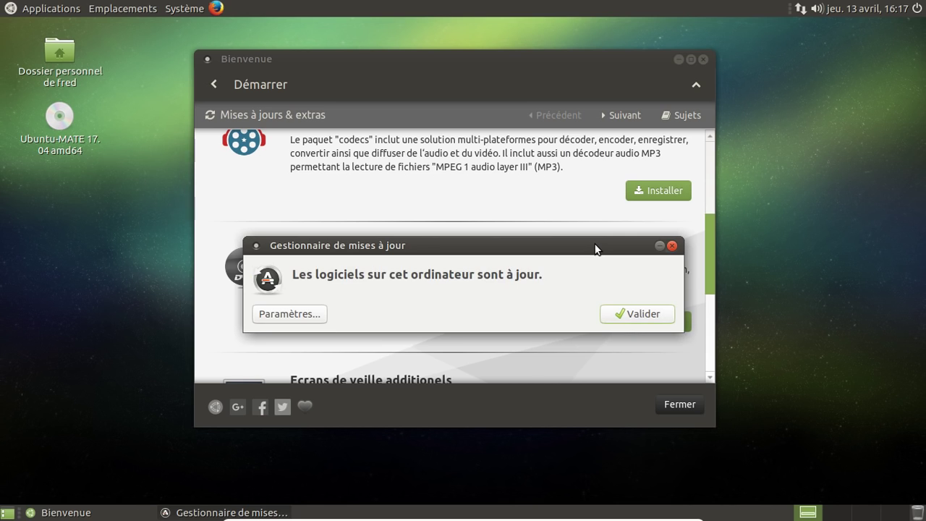
pyautogui.click(622, 311)
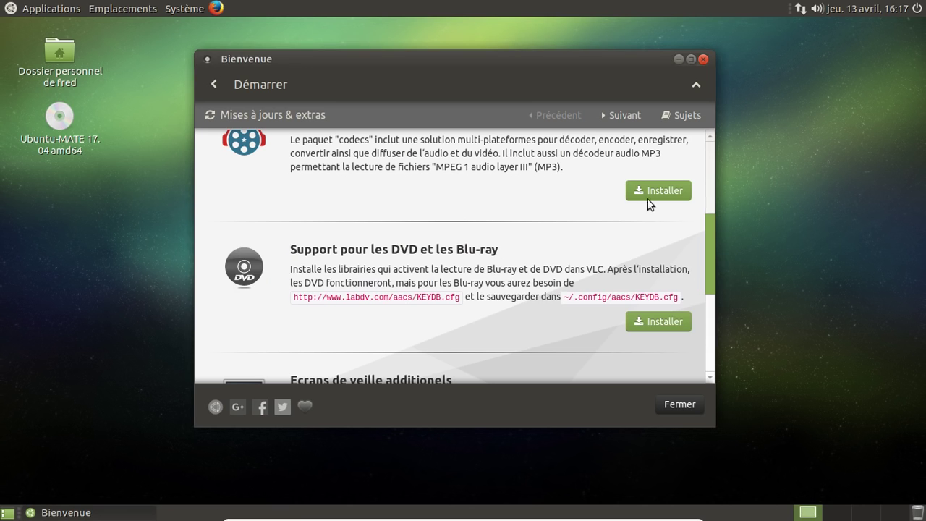
# - Install the additional codecs package, authenticating with the account password
pyautogui.click(649, 192)
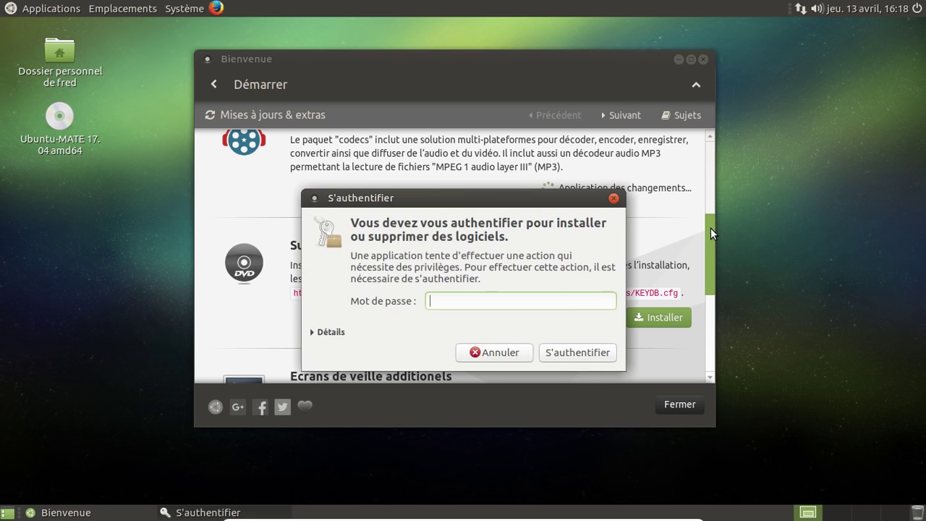
pyautogui.write('******')
pyautogui.press('Return')
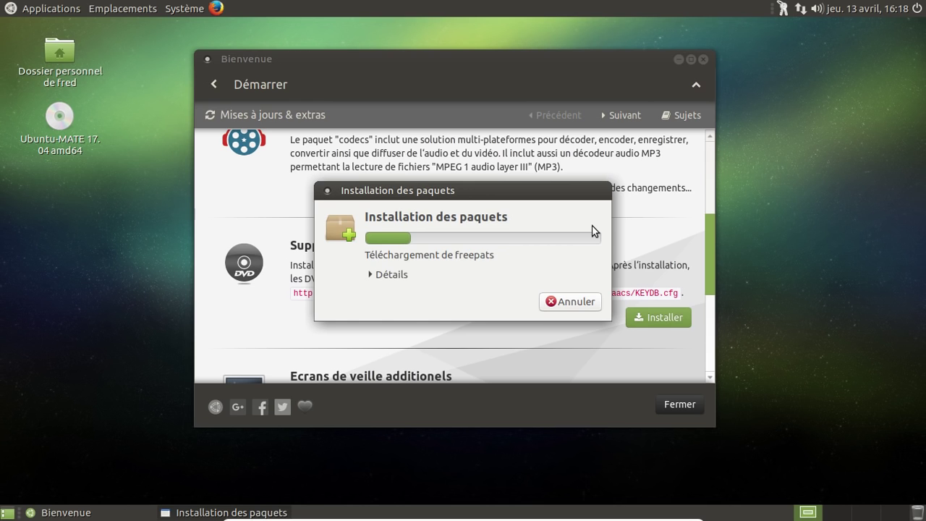
# - Inspect the package download details, collapse them, and move the installation window up off the DVD and Blu-ray section
pyautogui.click(400, 275)
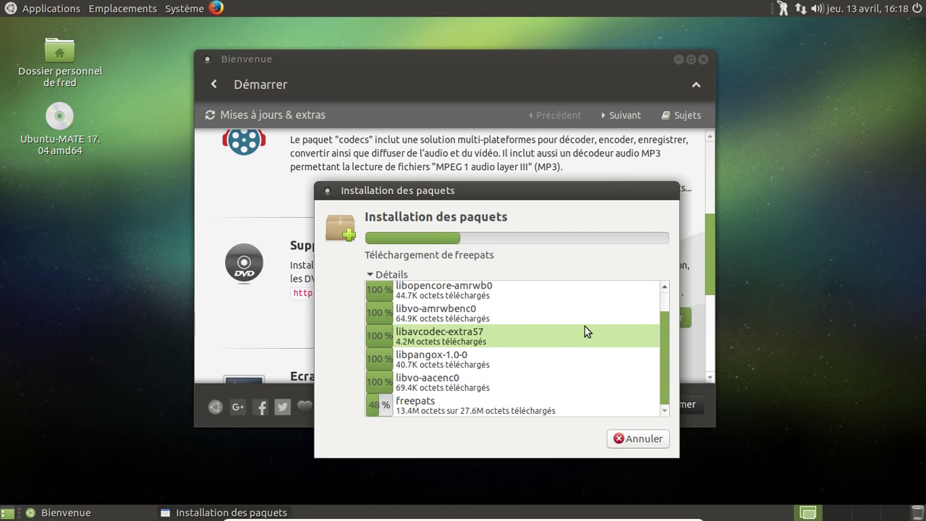
pyautogui.click(378, 274)
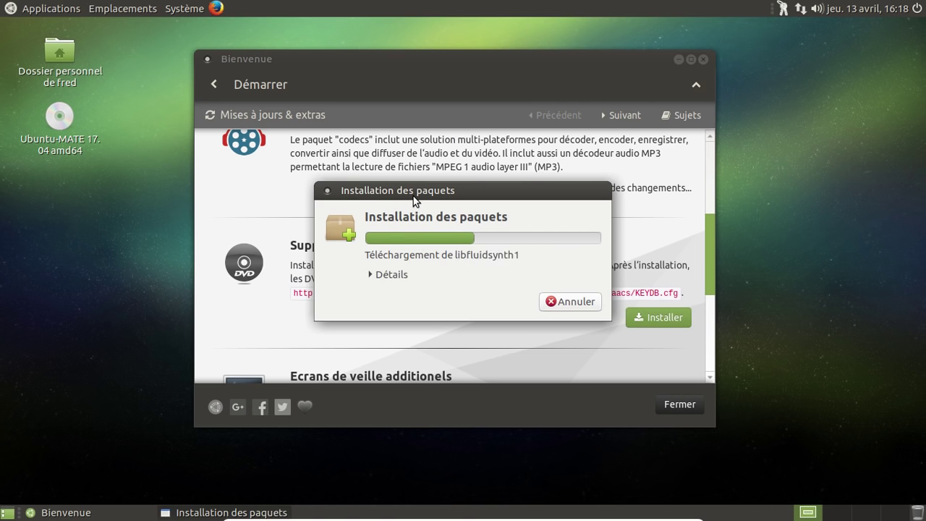
pyautogui.moveTo(413, 194); pyautogui.dragTo(293, 80)
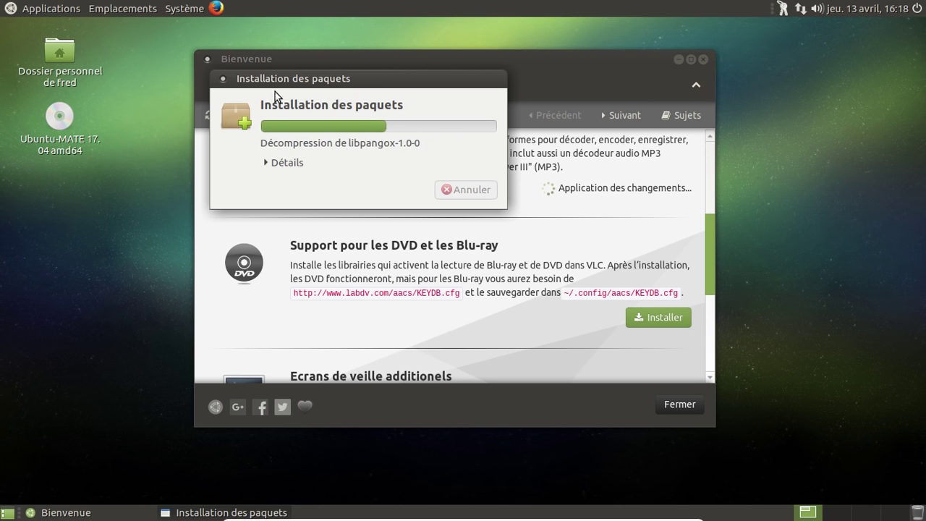
# - View the MATE desktop version in the "À propos de MATE" information and close it
pyautogui.click(185, 9)
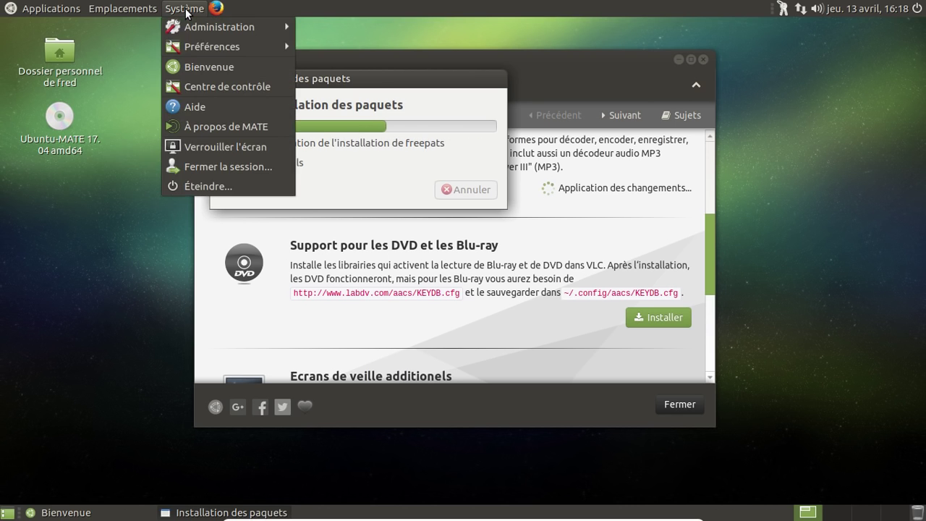
pyautogui.click(224, 126)
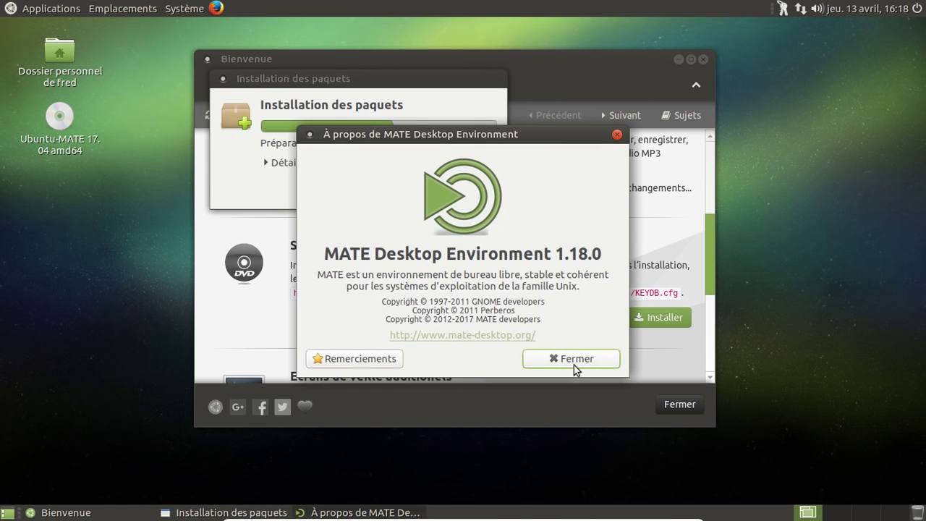
pyautogui.click(573, 361)
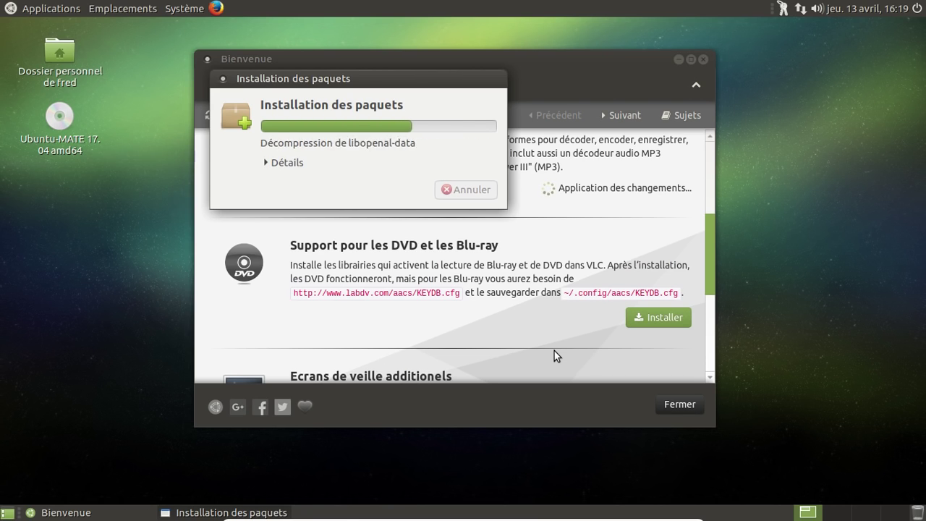
# - Open the personal folder from the desktop to view its contents, and close all the file manager windows
pyautogui.click(58, 54)
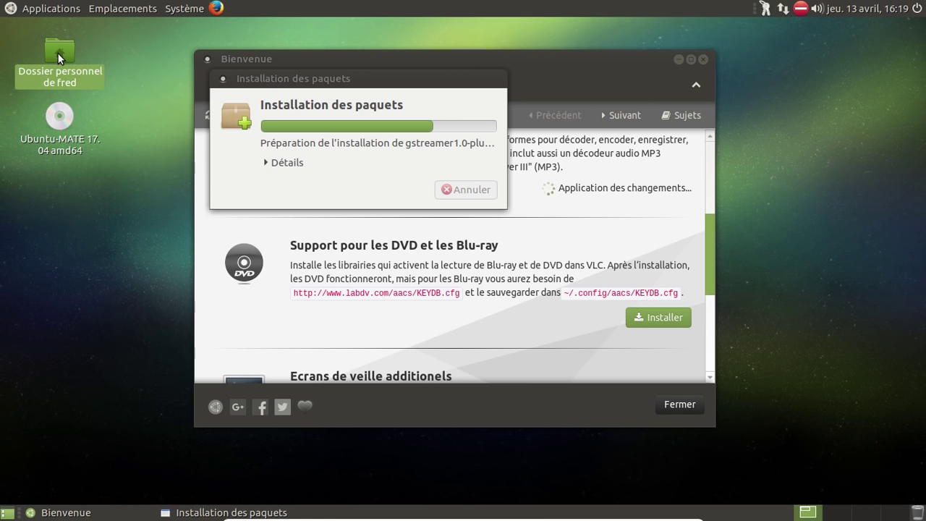
pyautogui.doubleClick(57, 53)
pyautogui.doubleClick(58, 53)
pyautogui.doubleClick(58, 54)
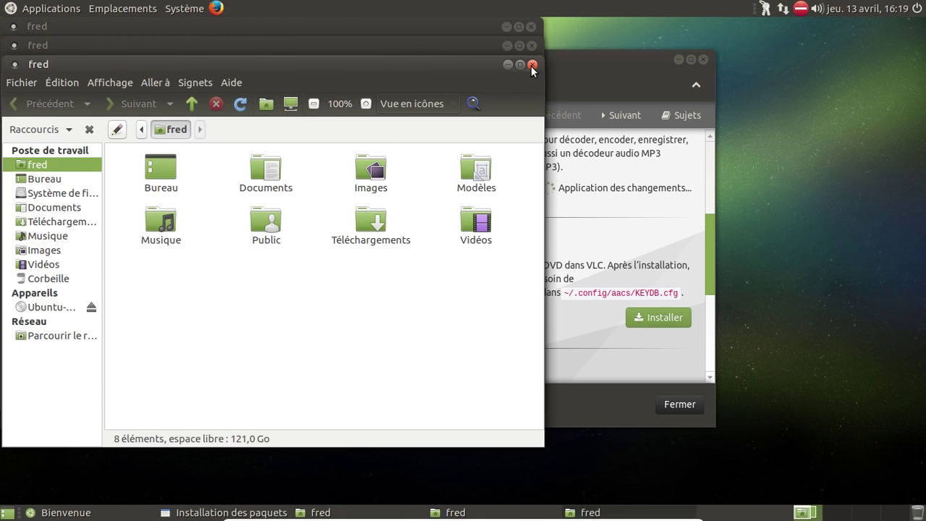
pyautogui.click(531, 65)
pyautogui.click(531, 46)
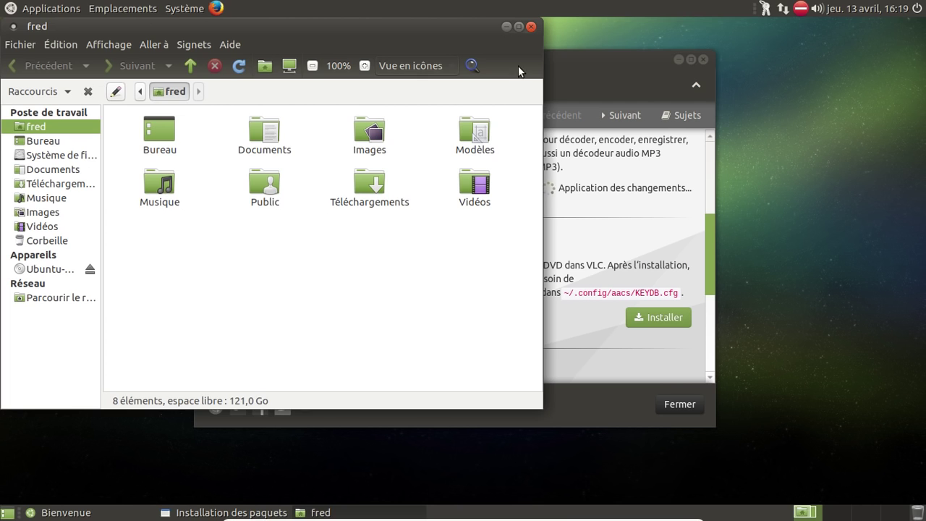
pyautogui.click(532, 27)
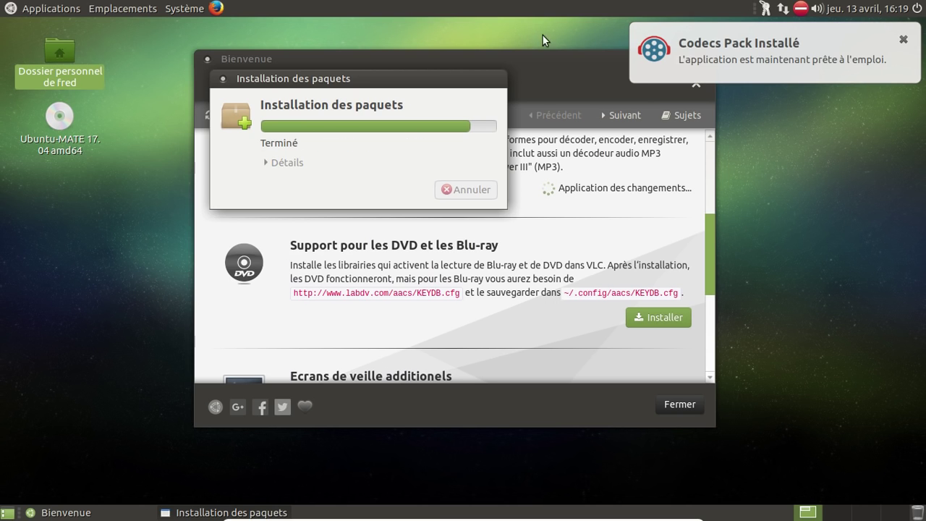
# - Dismiss the codecs notification and display the details of the package error indicator
pyautogui.click(902, 39)
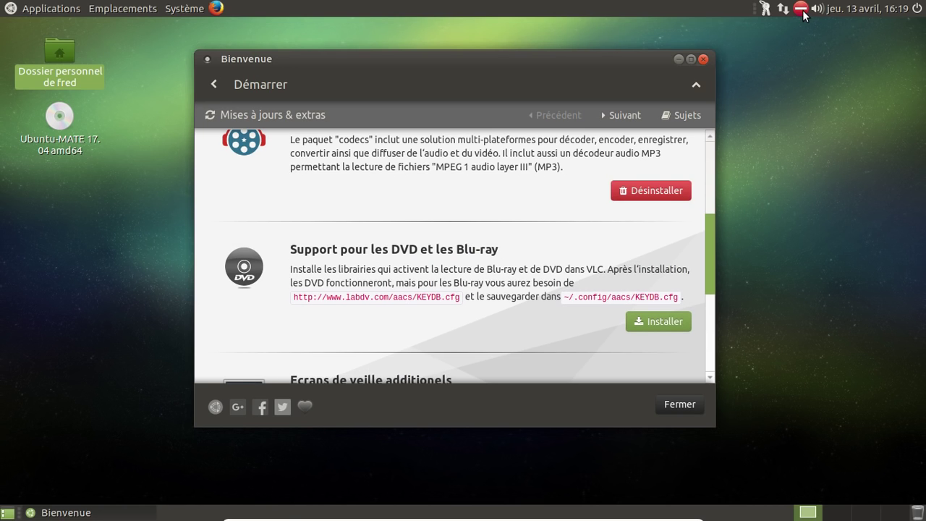
pyautogui.click(801, 11)
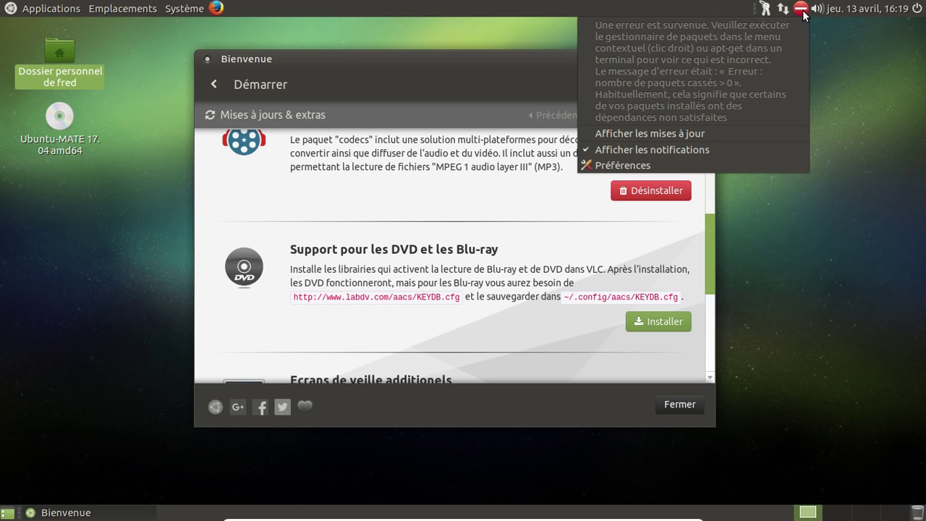
# - Close the package error details and start installing the DVD and Blu-ray support from the updates and extras page
pyautogui.click(802, 10)
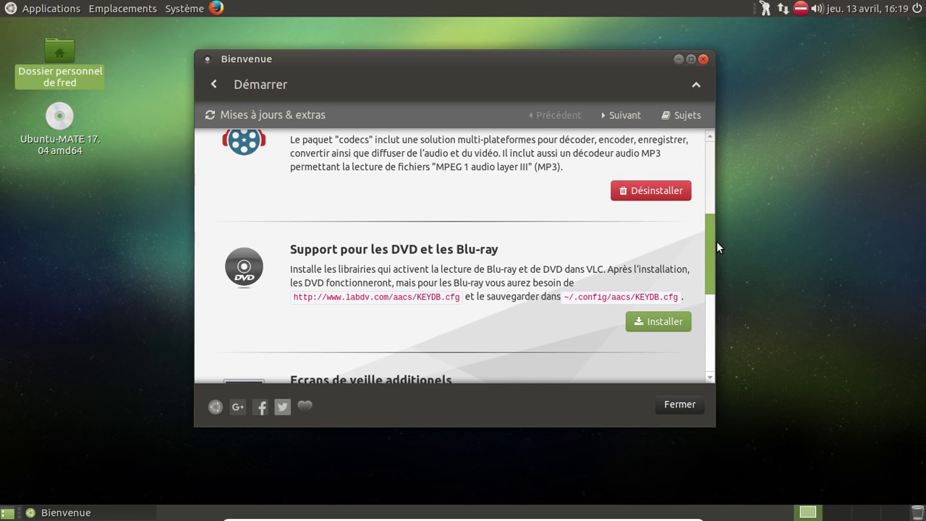
pyautogui.moveTo(710, 240); pyautogui.dragTo(711, 260)
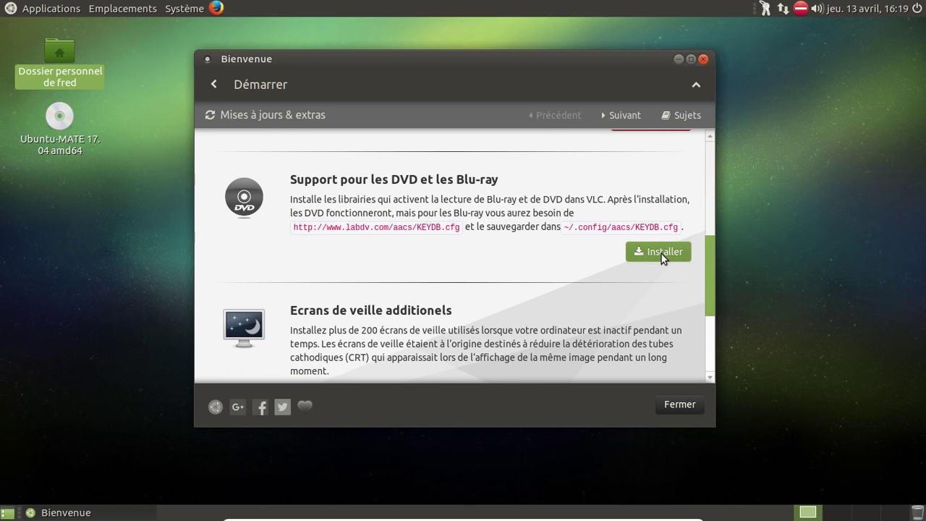
pyautogui.click(661, 254)
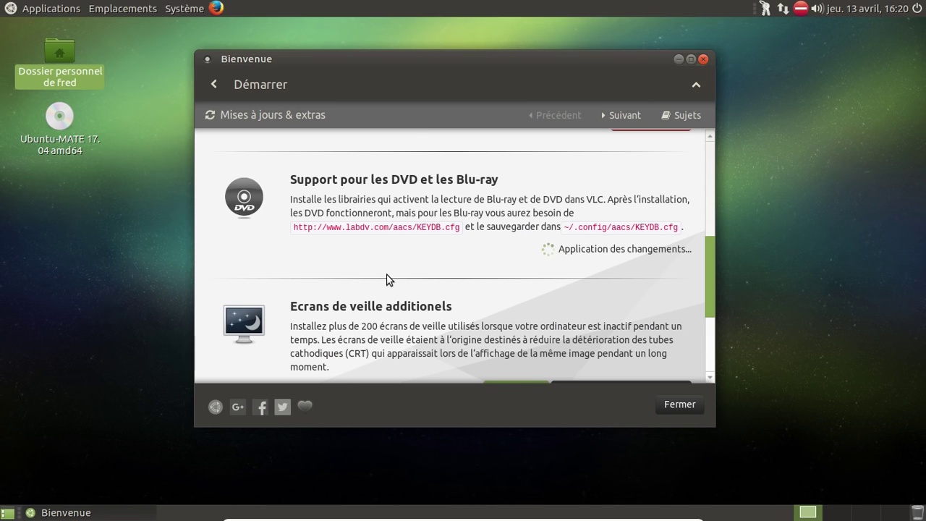
# - Move the waiting package installation window aside, cancel that installation, and dismiss the notification about the DVD and Blu-ray support
pyautogui.scroll(-4, 387, 280)
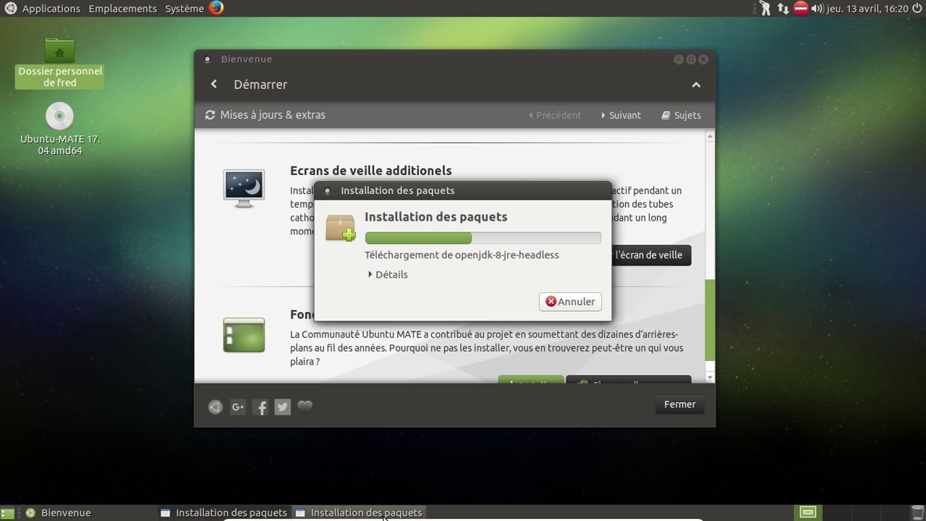
pyautogui.moveTo(455, 197); pyautogui.dragTo(520, 341)
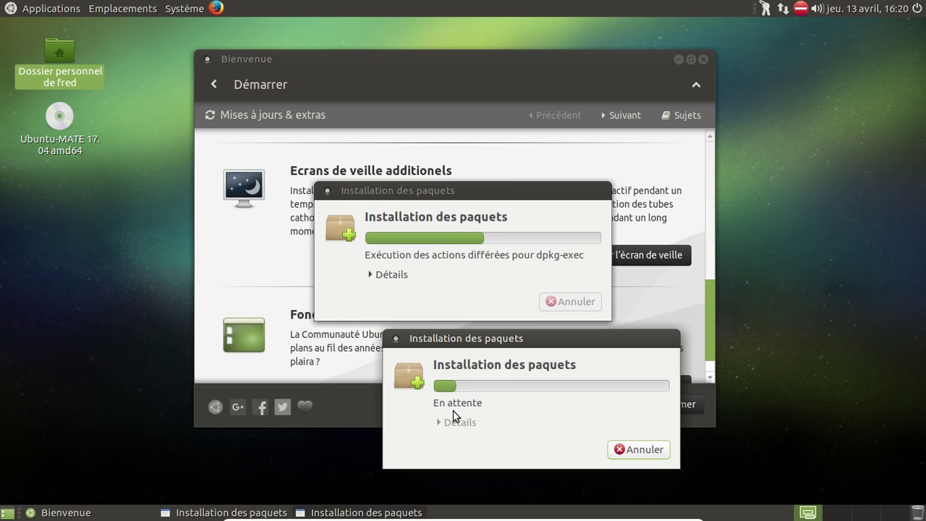
pyautogui.click(626, 449)
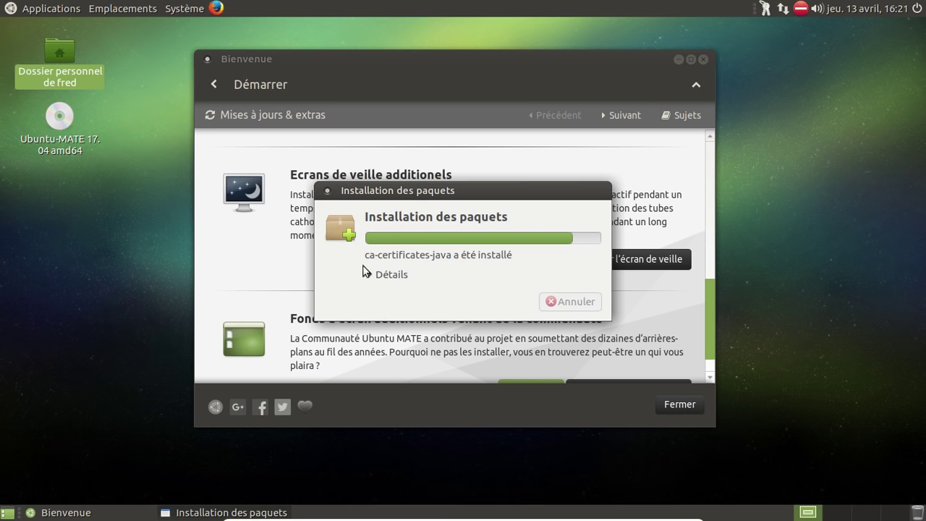
pyautogui.moveTo(407, 190); pyautogui.dragTo(369, 108)
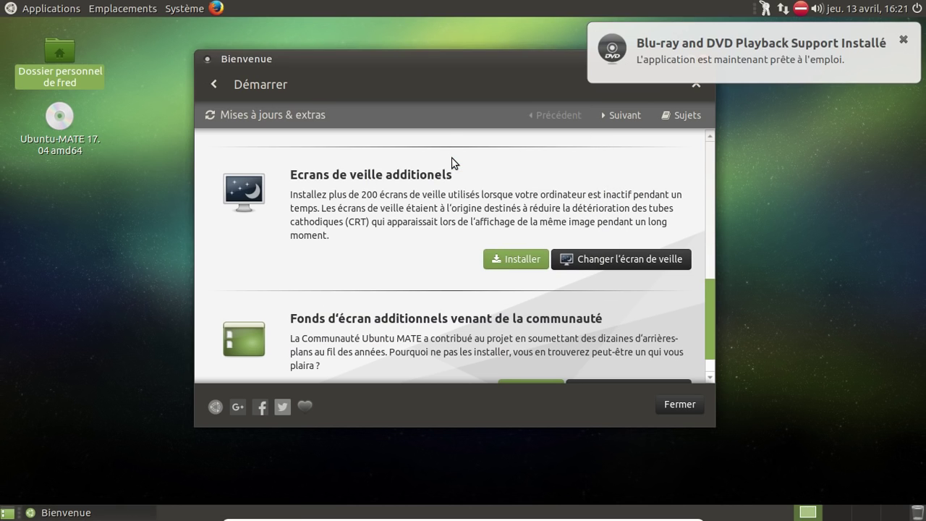
pyautogui.click(902, 41)
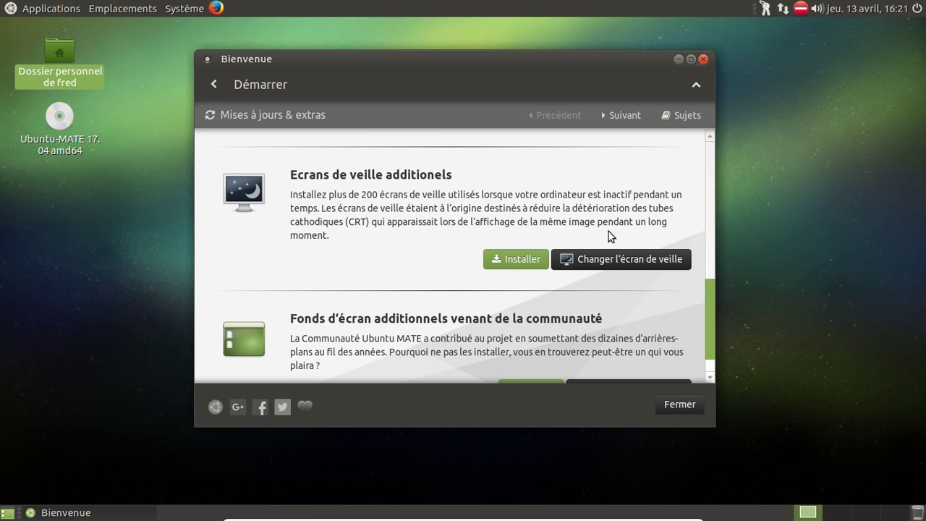
# - Install the additional community wallpapers, expand the package installation details, and dismiss the completion notification
pyautogui.scroll(-1, 604, 232)
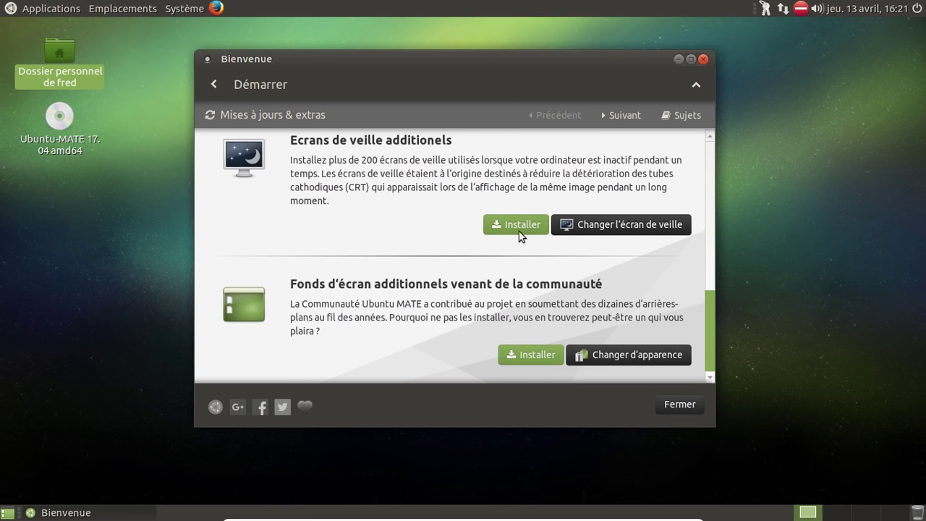
pyautogui.click(524, 352)
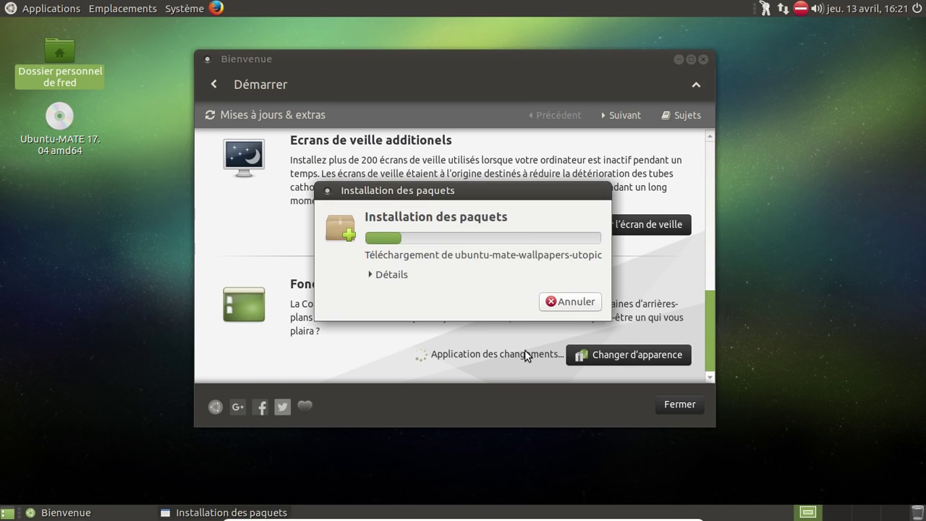
pyautogui.click(371, 276)
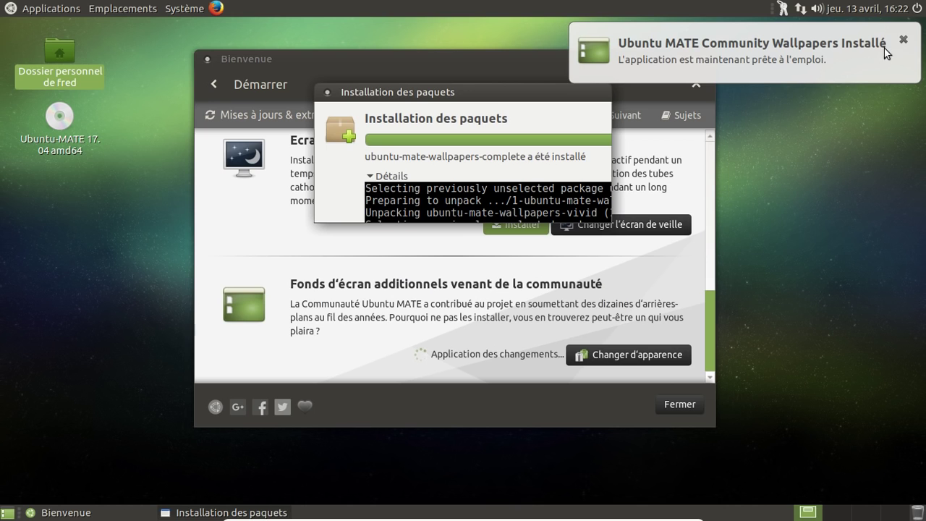
pyautogui.click(903, 40)
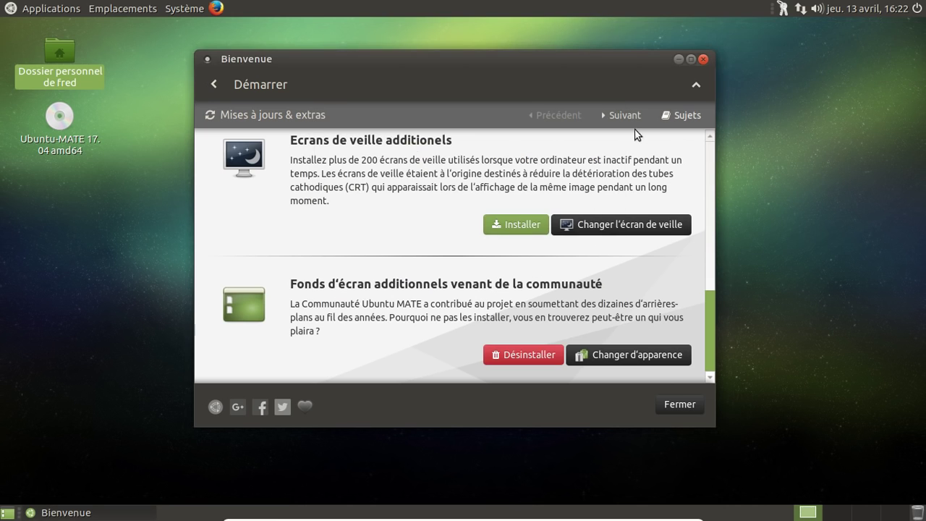
# - Install the additional screensavers, advance to the Pilotes page, and move the package installation window off its driver options
pyautogui.click(528, 224)
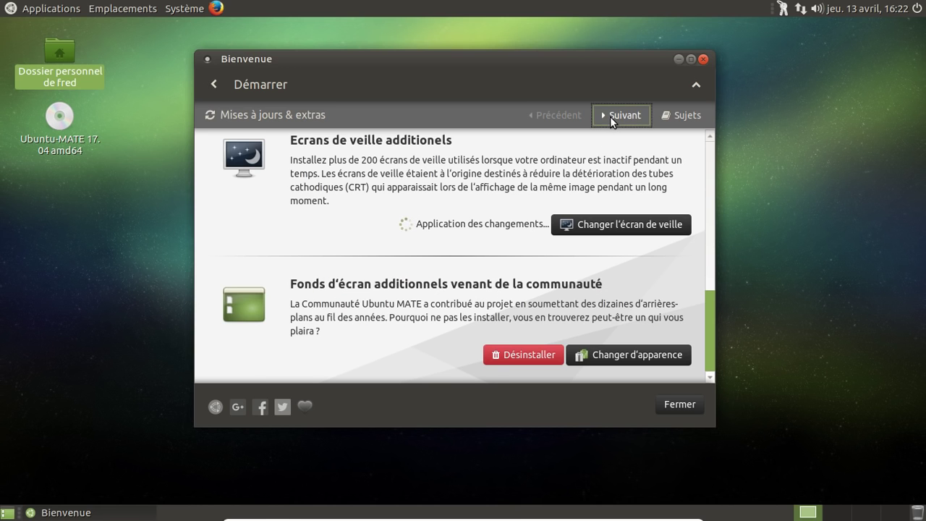
pyautogui.moveTo(496, 196); pyautogui.dragTo(659, 80)
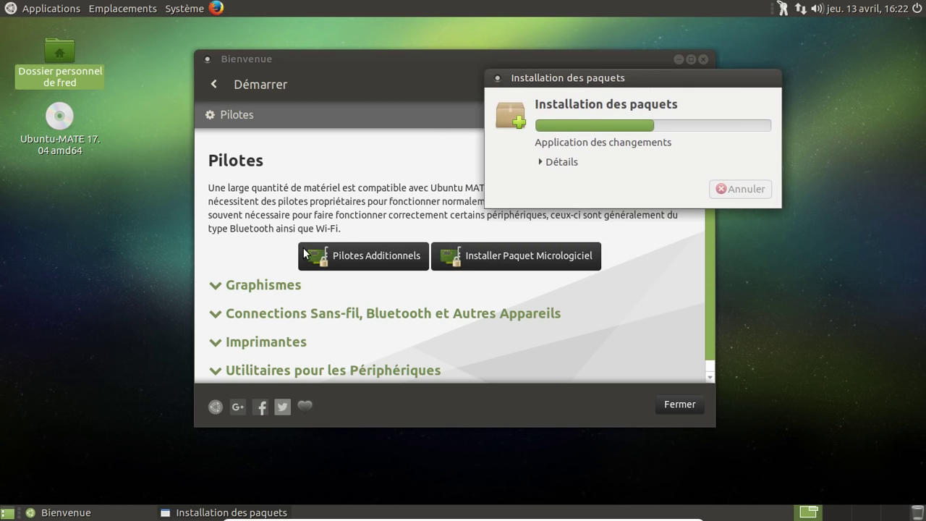
# - Look through the Graphismes and Connections Sans-fil, Bluetooth et Autres Appareils driver sections, collapsing each one after viewing
pyautogui.click(216, 285)
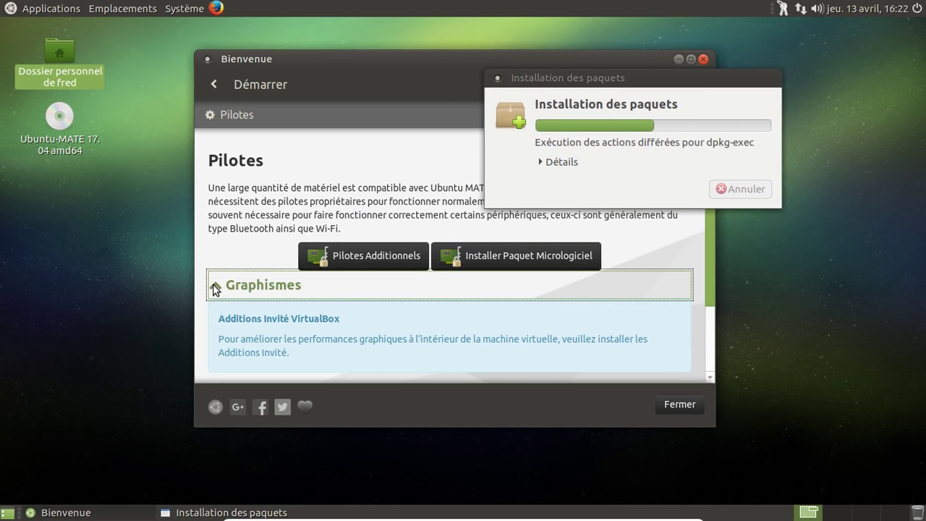
pyautogui.scroll(-2, 239, 253)
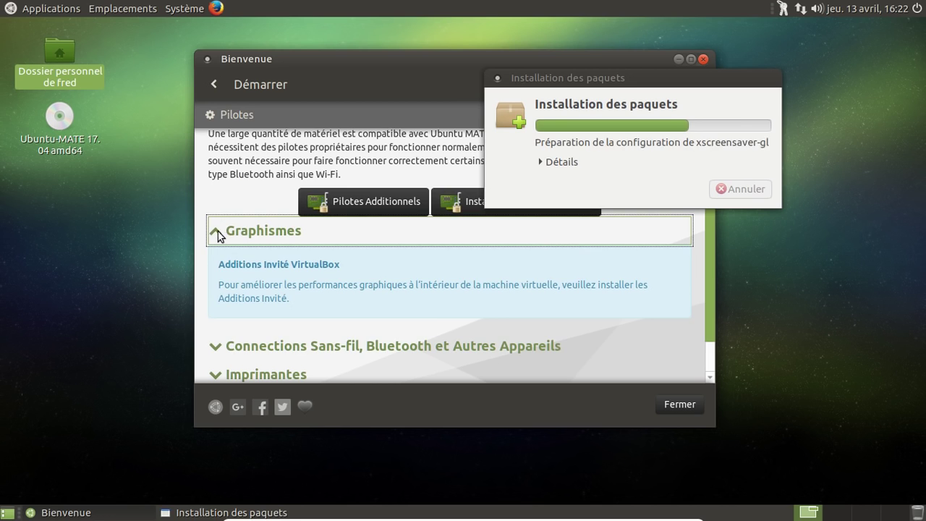
pyautogui.click(218, 232)
pyautogui.click(217, 301)
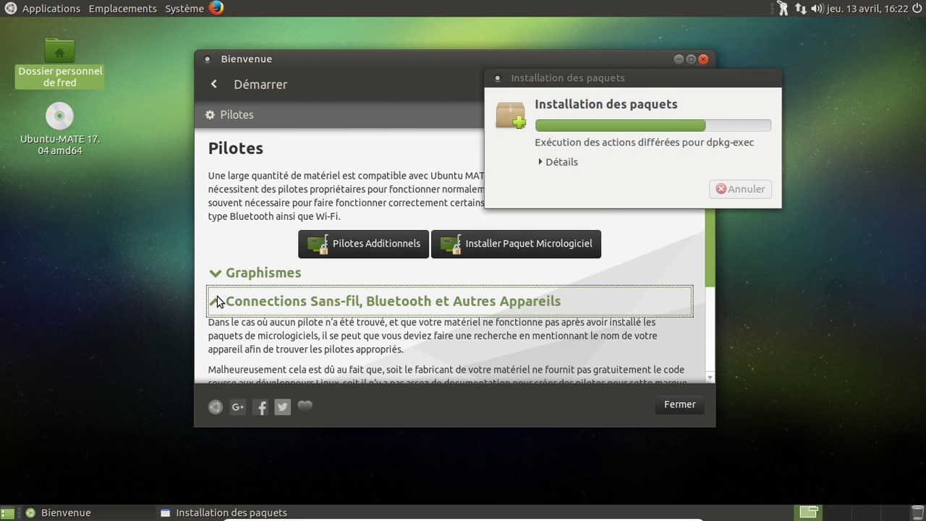
pyautogui.click(217, 301)
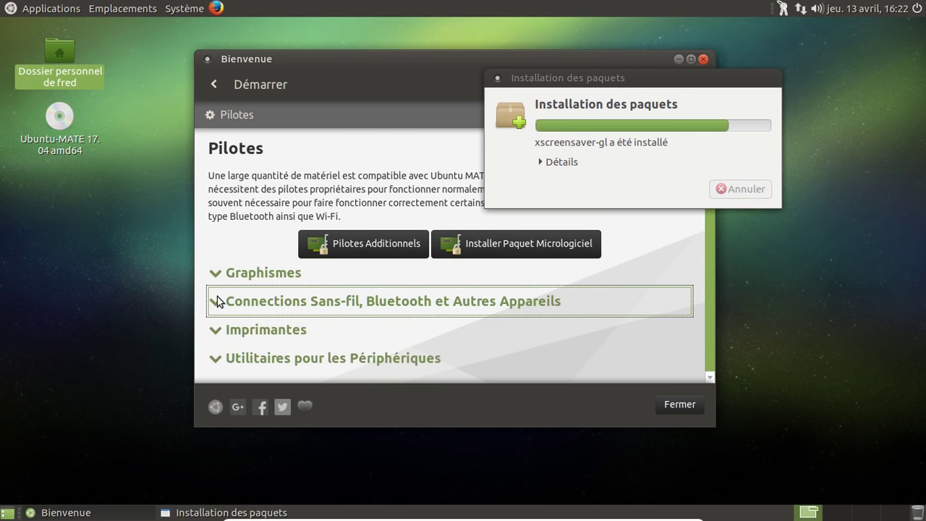
# - Review the Imprimantes section with the HP Linux printing system, and collapse it again
pyautogui.click(221, 333)
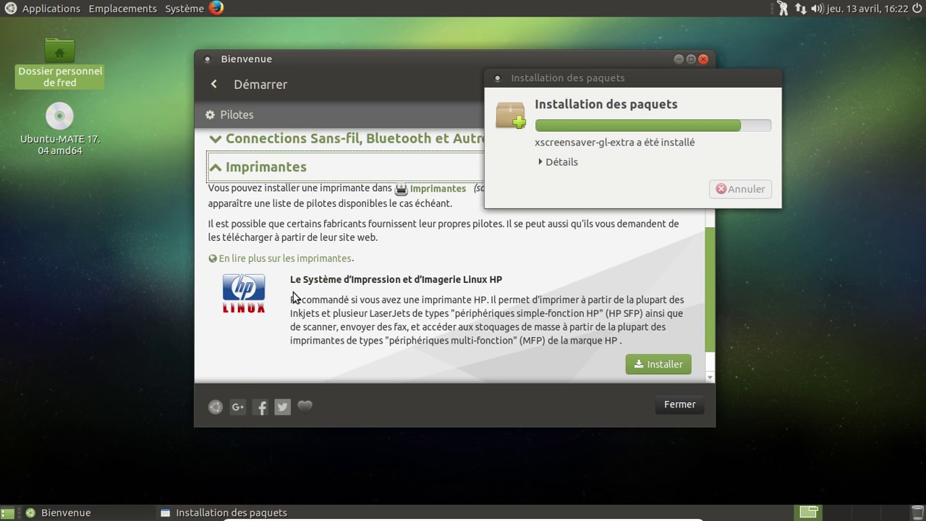
pyautogui.scroll(-1, 293, 297)
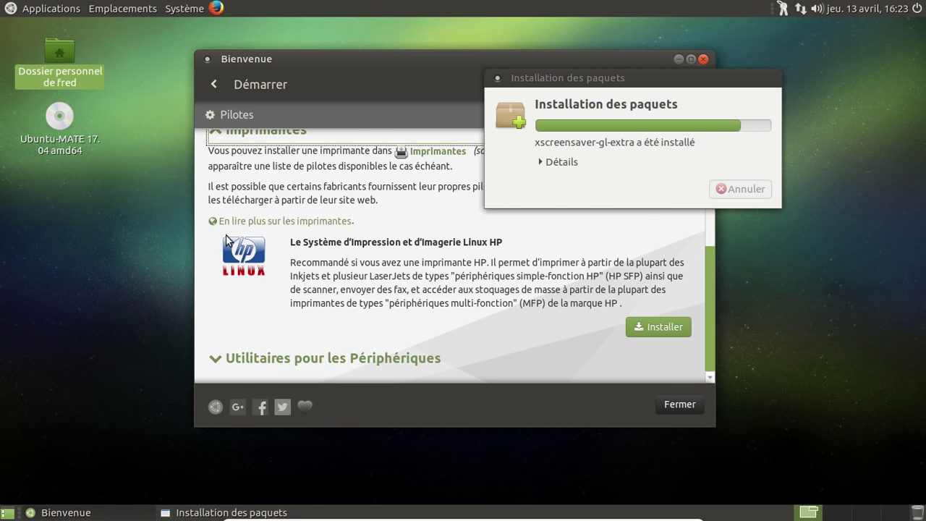
pyautogui.scroll(1, 234, 203)
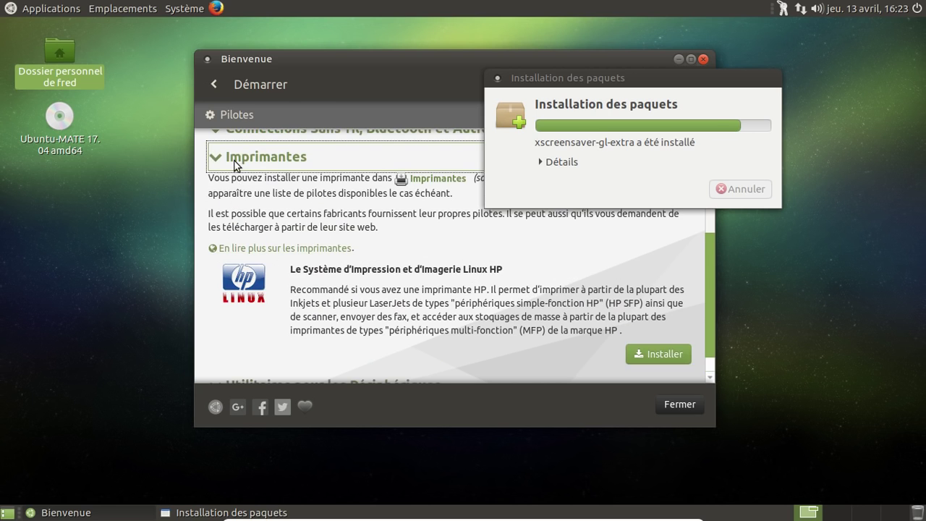
pyautogui.click(235, 168)
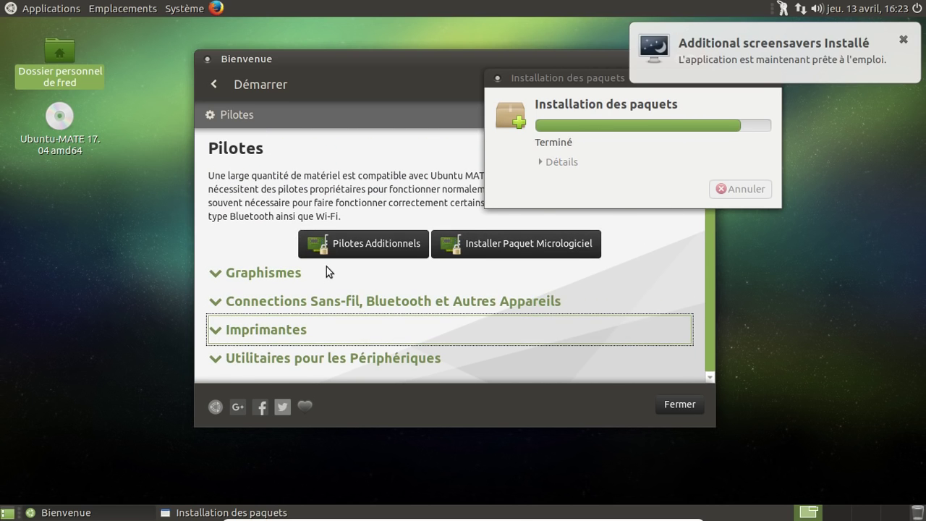
# - Expand Utilitaires pour les Périphériques and review the Solaar, Razer driver and Polychromatic entries
pyautogui.click(242, 350)
pyautogui.scroll(-4, 321, 287)
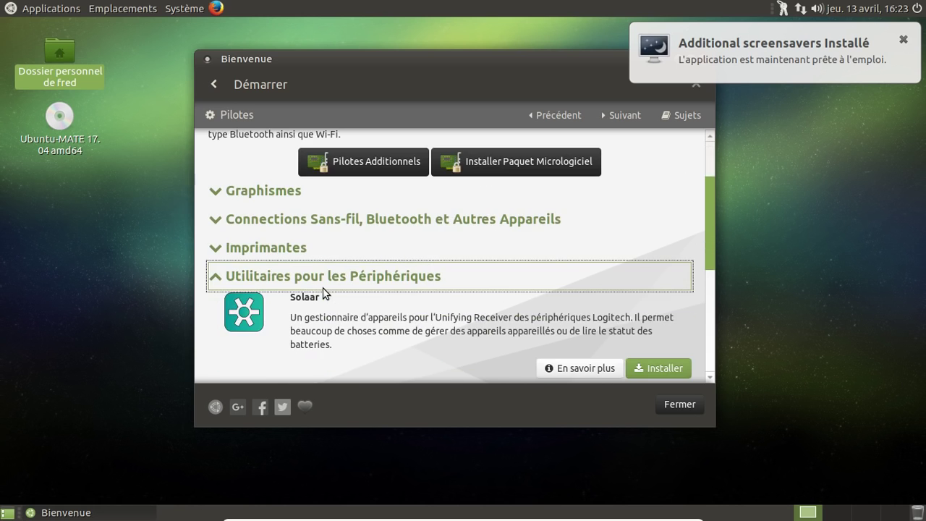
pyautogui.scroll(-5, 333, 290)
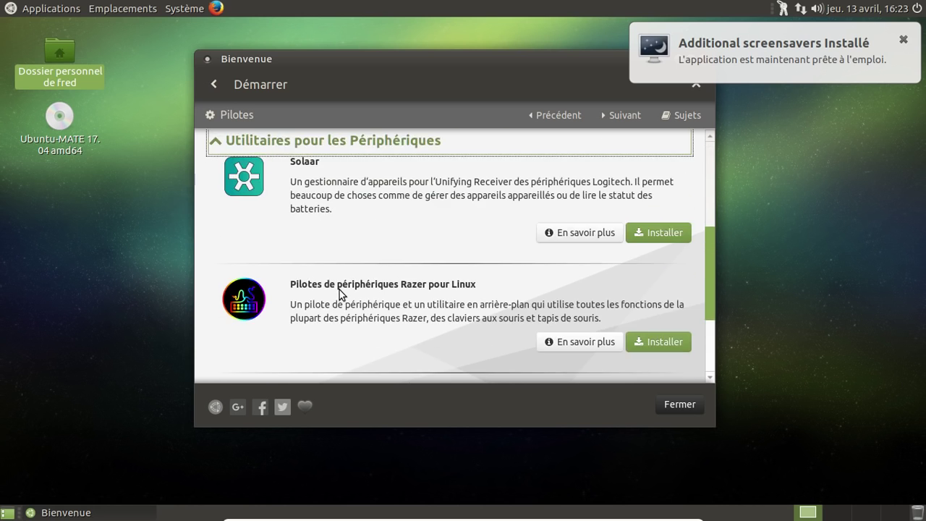
pyautogui.scroll(-5, 339, 292)
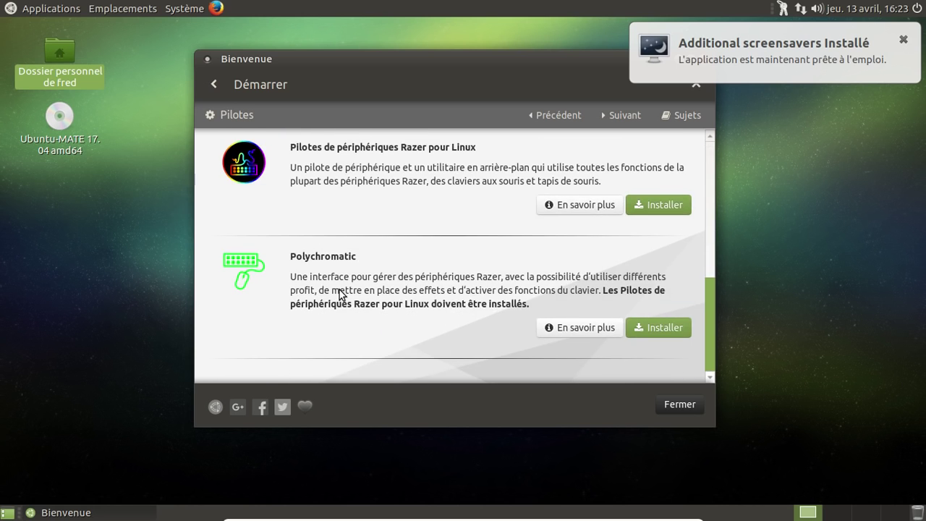
pyautogui.scroll(10, 339, 292)
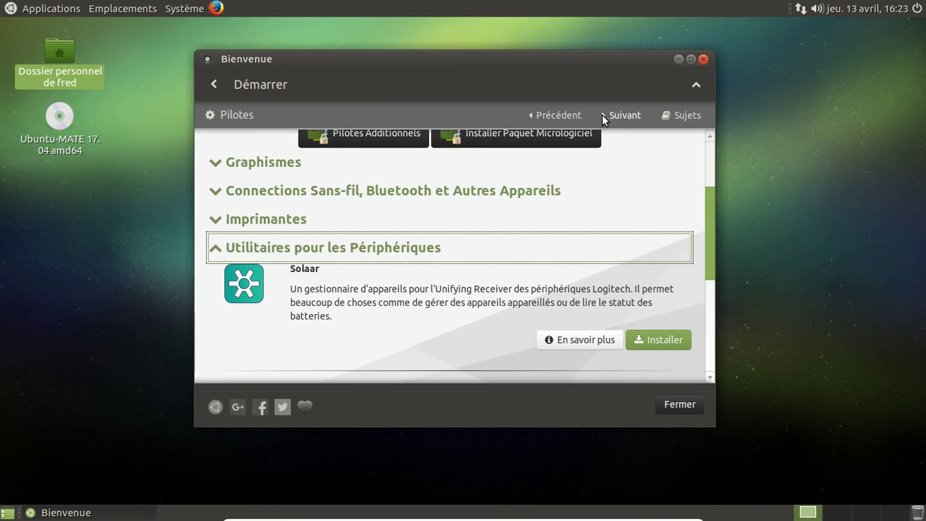
# - Open Support des Langues from the languages page and install the missing language support, authenticating with the account password
pyautogui.click(602, 114)
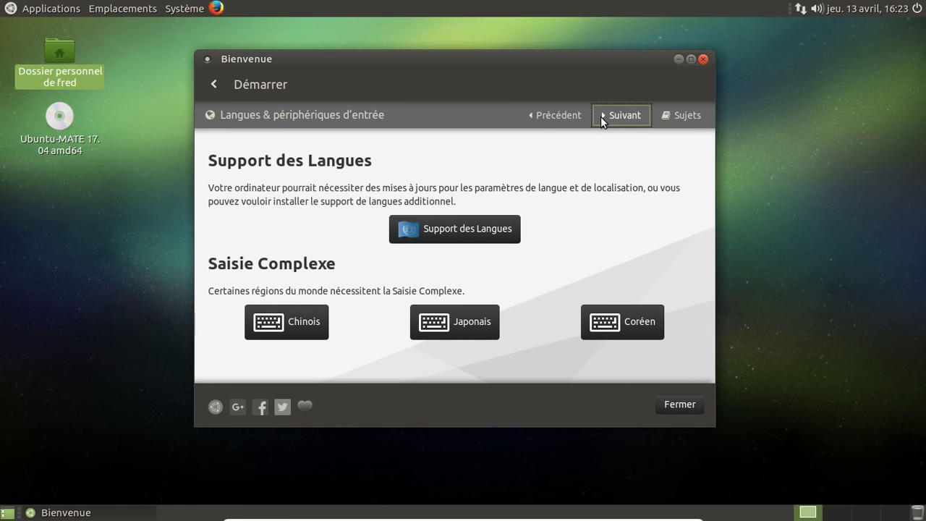
pyautogui.click(453, 230)
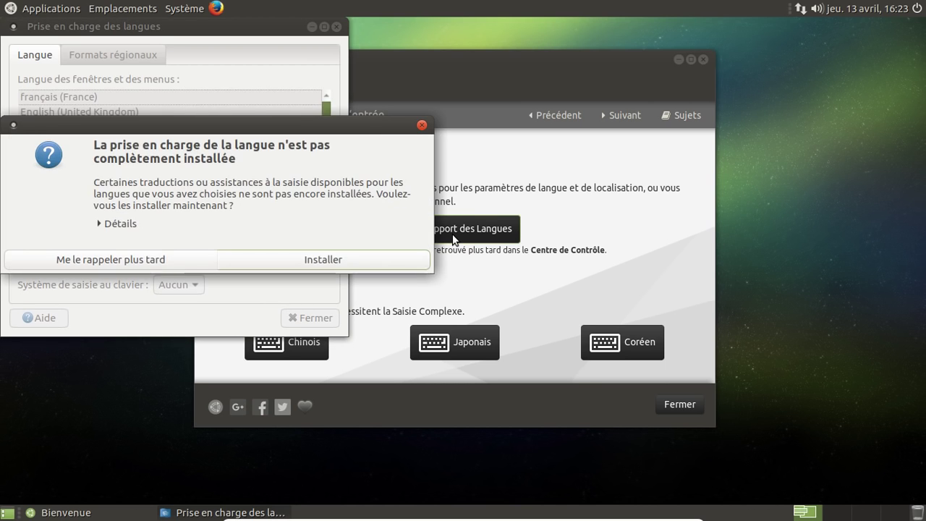
pyautogui.click(347, 263)
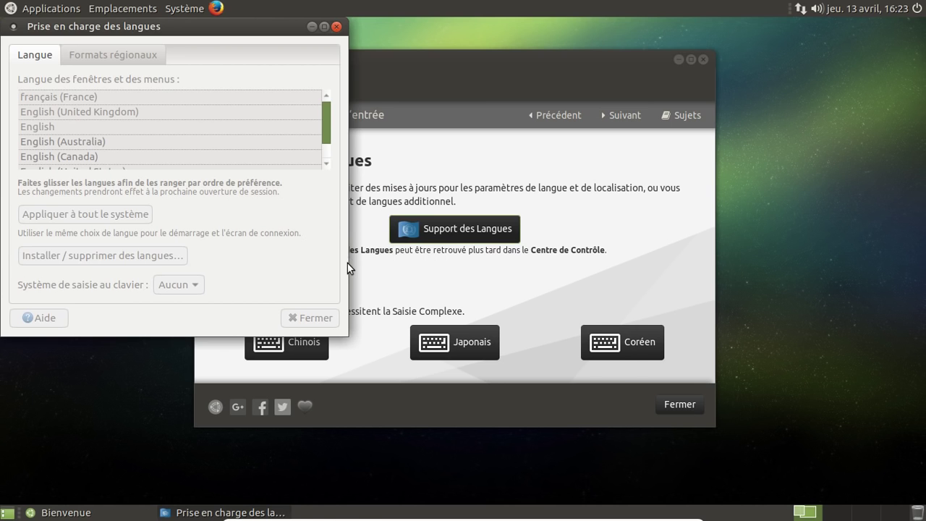
pyautogui.write('••••••••')
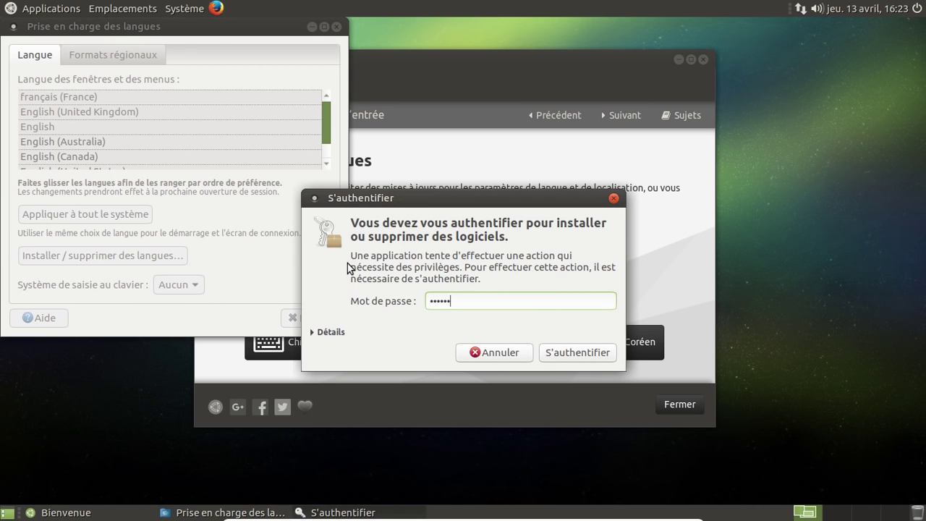
pyautogui.press('Return')
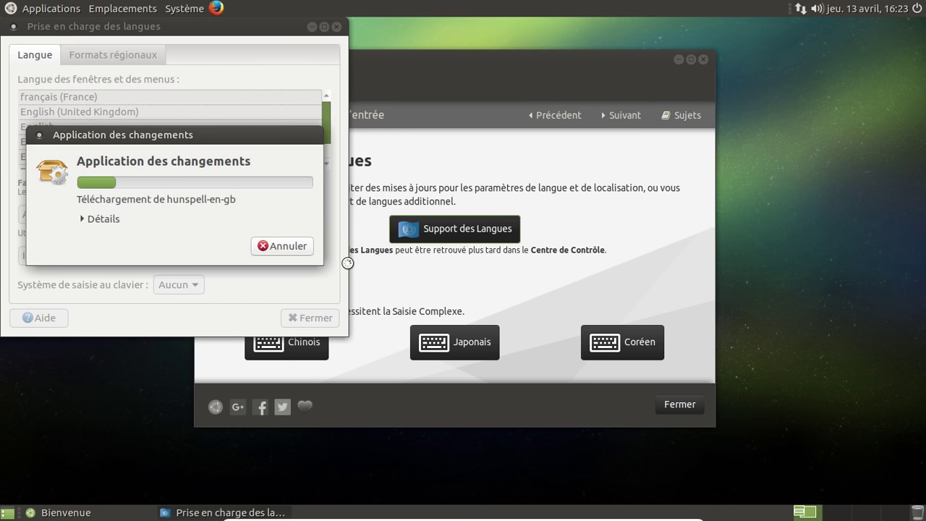
pyautogui.click(82, 219)
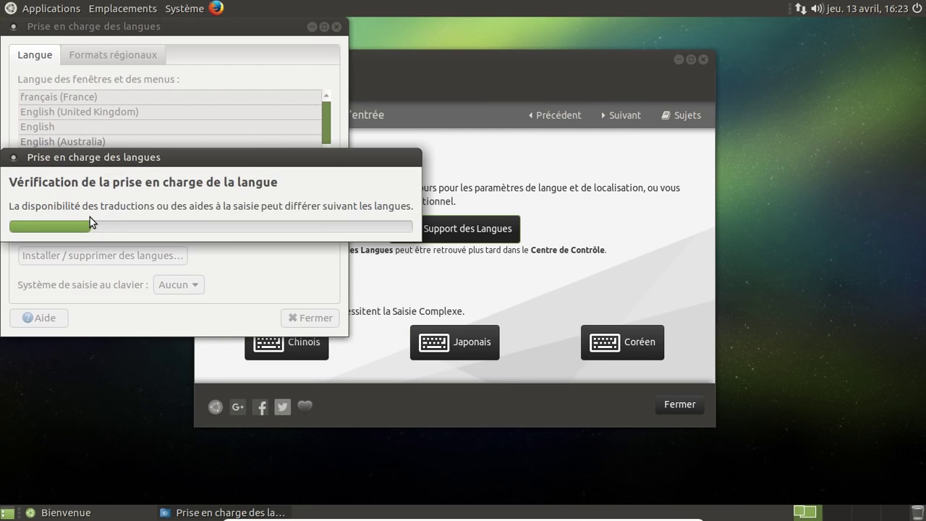
# - Return to Bienvenue and review the Tâches optionnelles page, covering backups, network shares with Samba, the firewall and user accounts
pyautogui.click(476, 67)
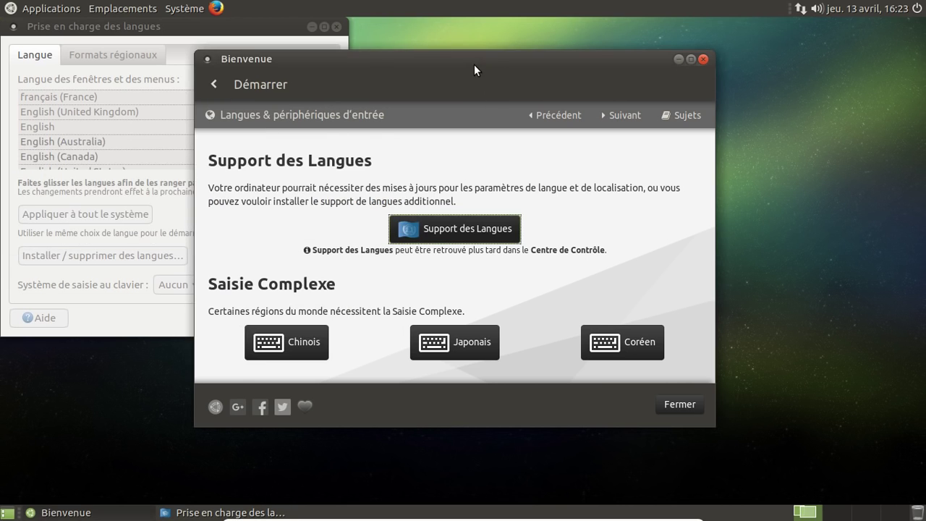
pyautogui.click(619, 115)
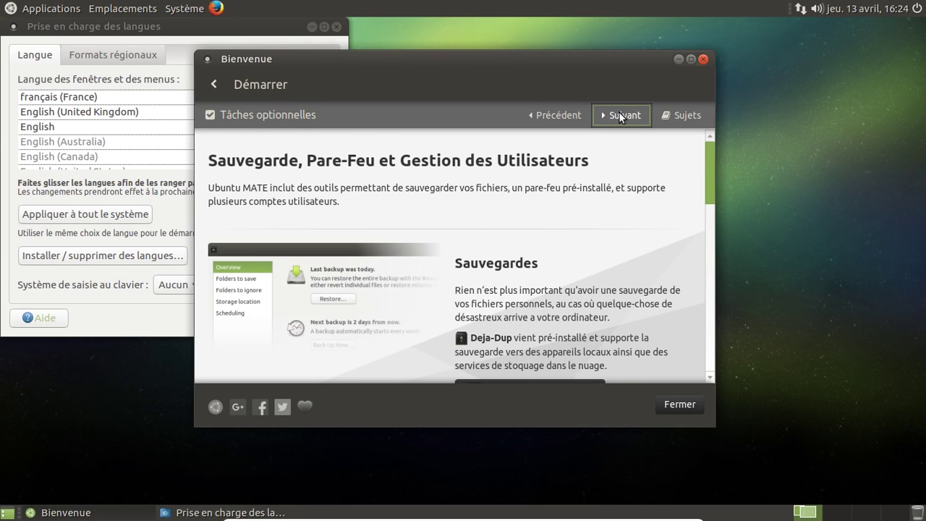
pyautogui.scroll(-5, 609, 209)
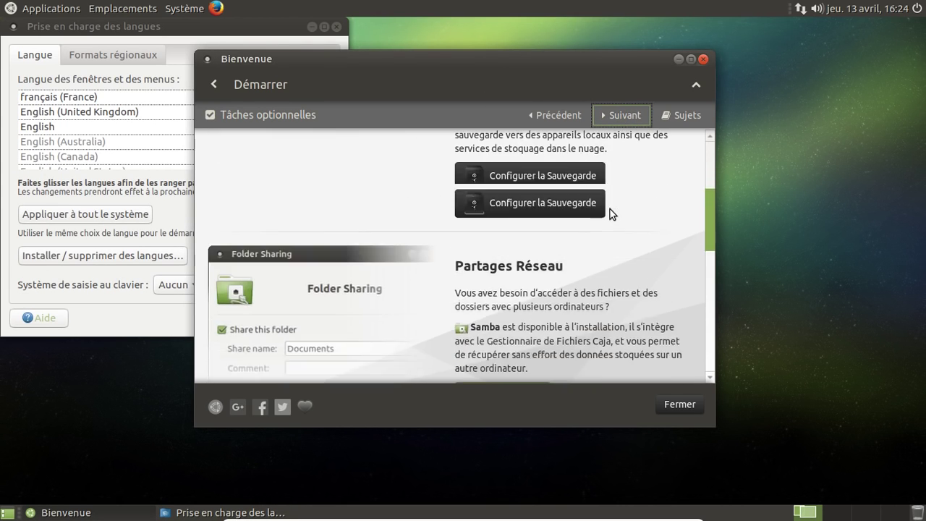
pyautogui.scroll(-5, 610, 209)
pyautogui.scroll(3, 610, 209)
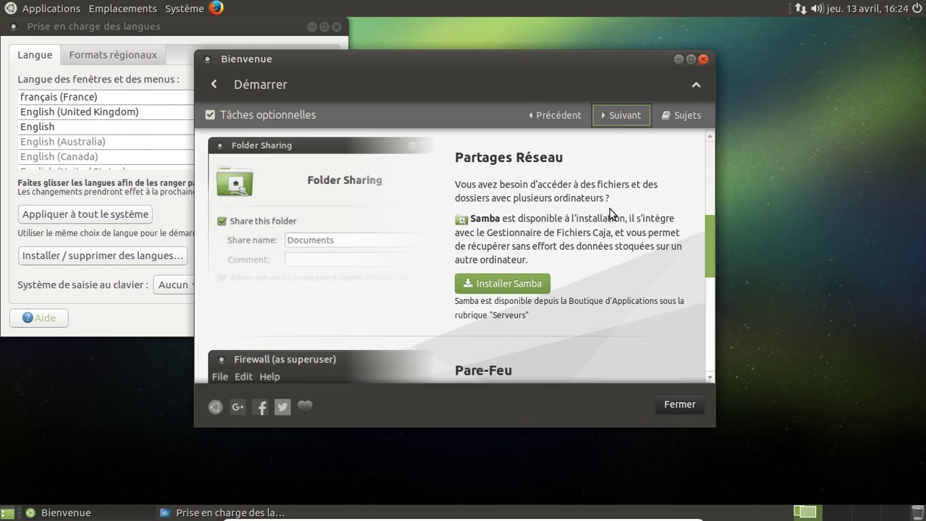
pyautogui.scroll(-6, 610, 209)
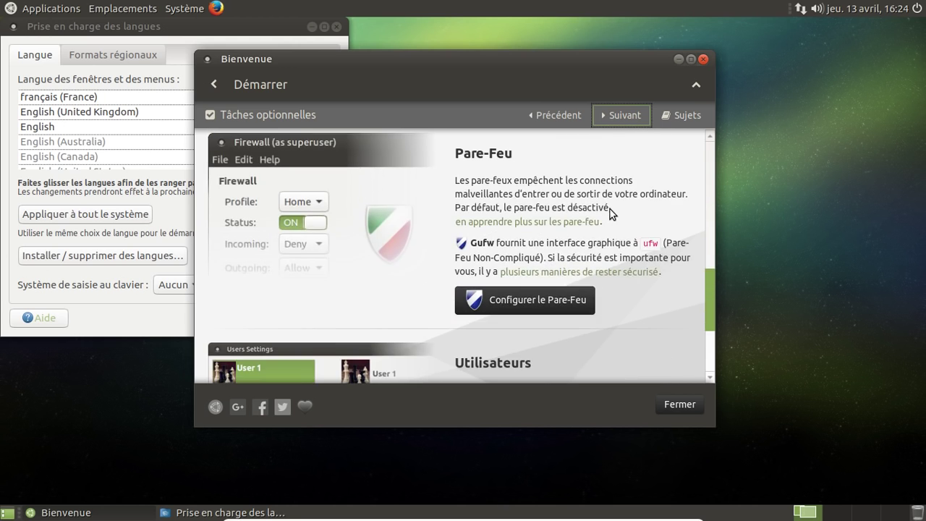
pyautogui.scroll(-2, 609, 209)
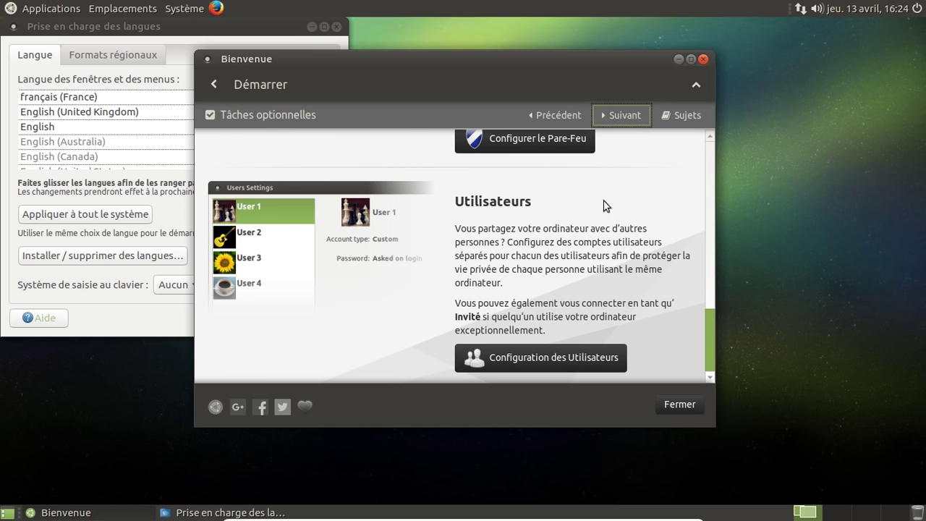
# - Move past the Personnalisation page and review the common and desktop shortcuts on the Clavier et raccourcis souris page
pyautogui.click(613, 118)
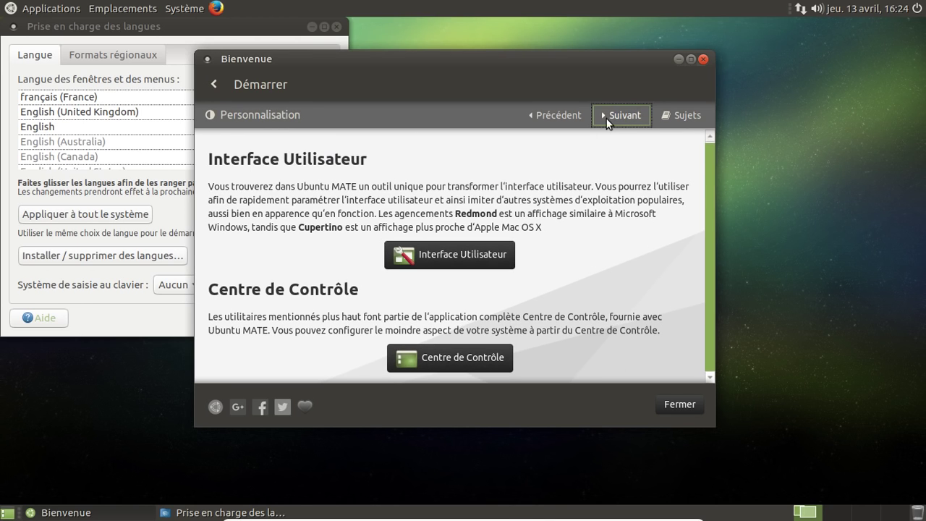
pyautogui.click(608, 116)
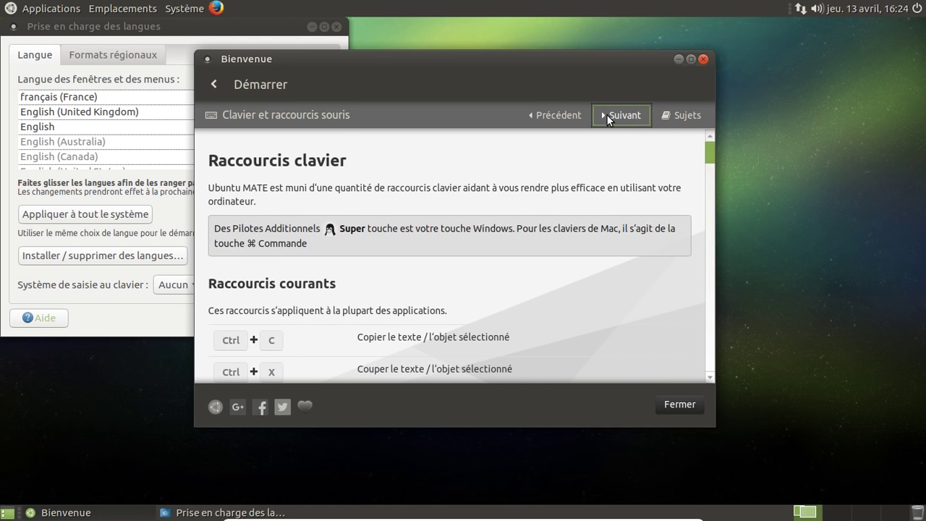
pyautogui.scroll(-6, 617, 214)
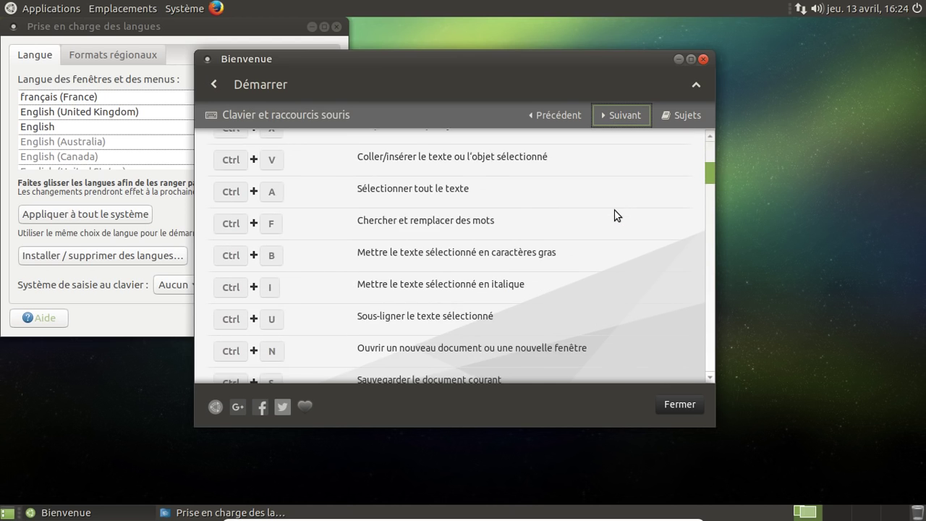
pyautogui.scroll(5, 616, 215)
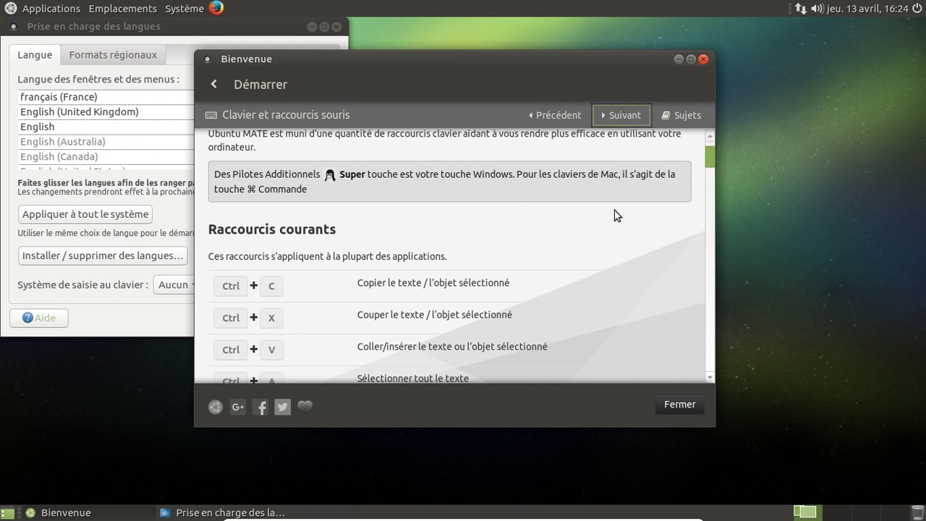
pyautogui.scroll(-8, 616, 215)
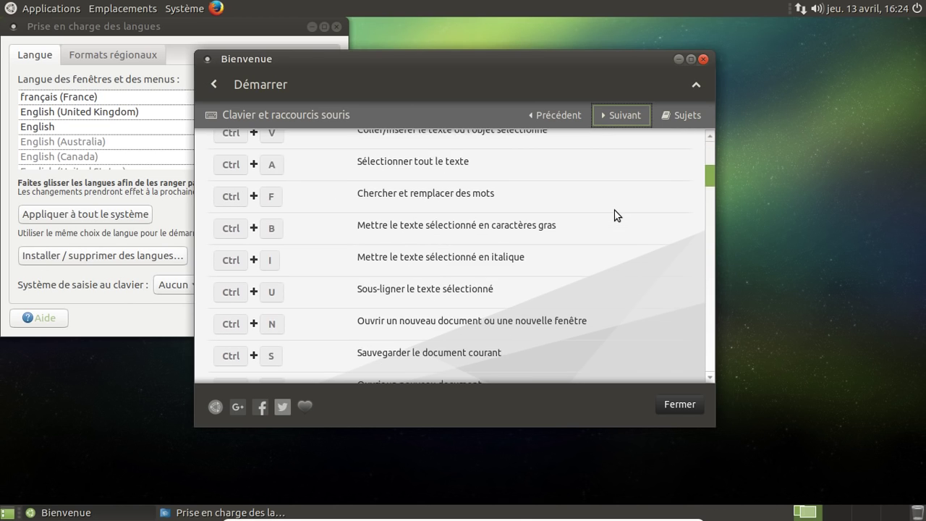
pyautogui.scroll(-5, 616, 214)
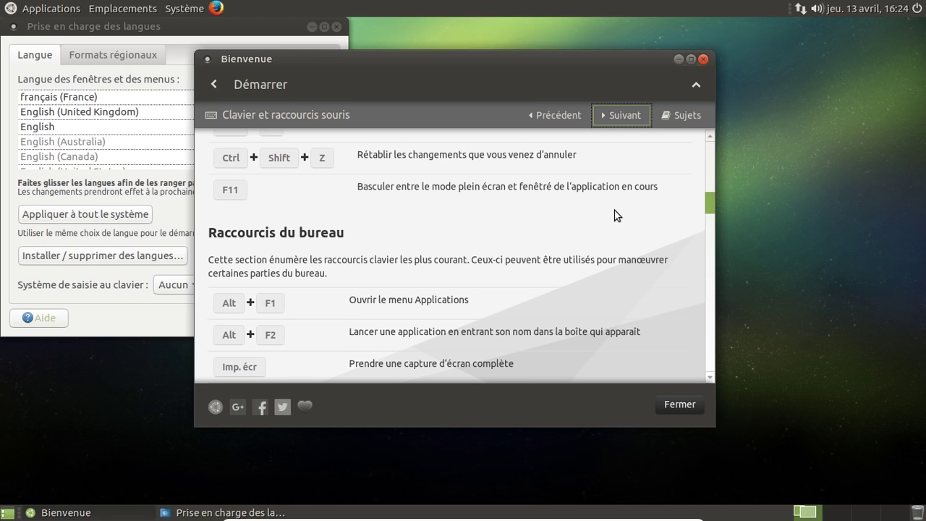
pyautogui.scroll(-8, 616, 215)
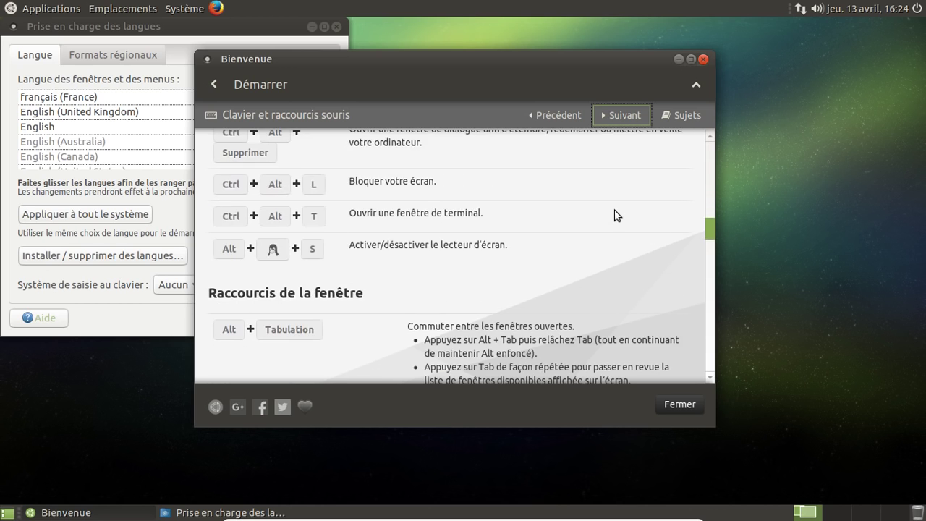
# - Read through the Raccourcis de la fenêtre section, from window and workspace switching to numeric-keypad window placement
pyautogui.scroll(-4, 616, 215)
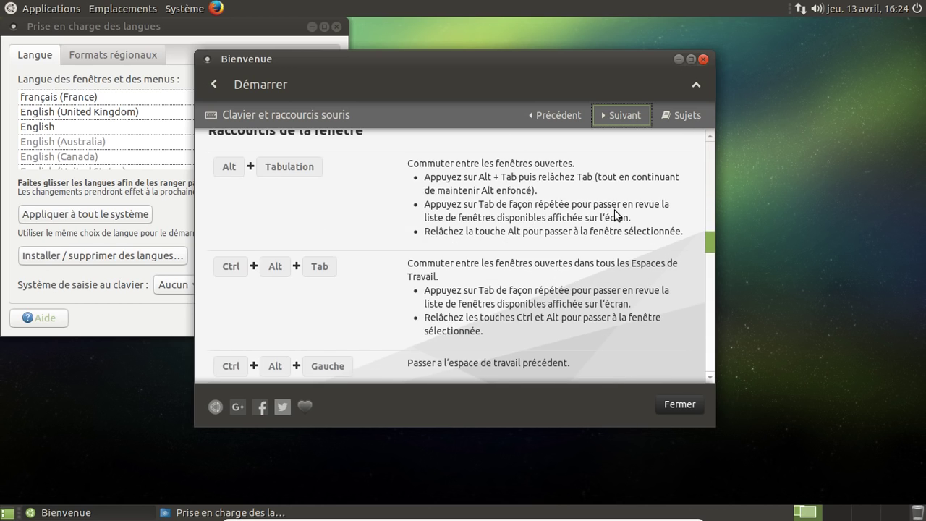
pyautogui.scroll(-1, 616, 215)
pyautogui.scroll(-5, 617, 214)
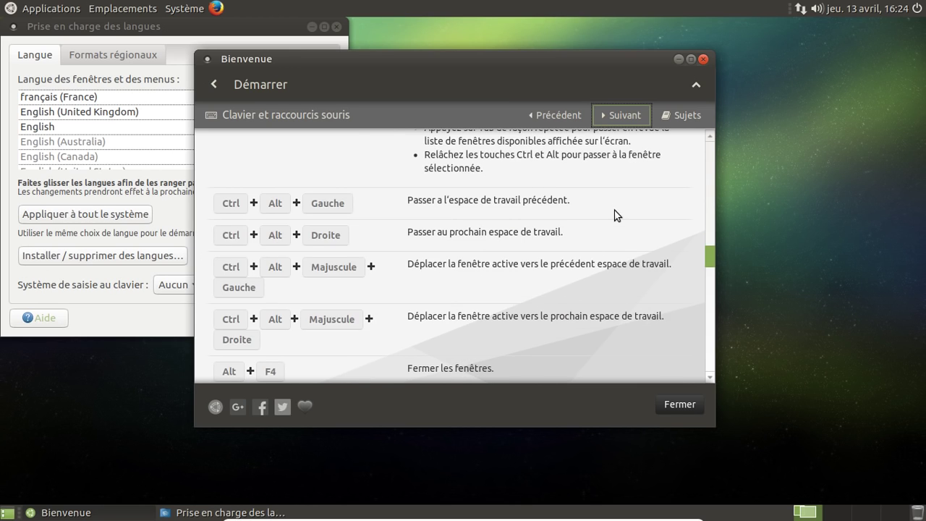
pyautogui.scroll(-2, 616, 214)
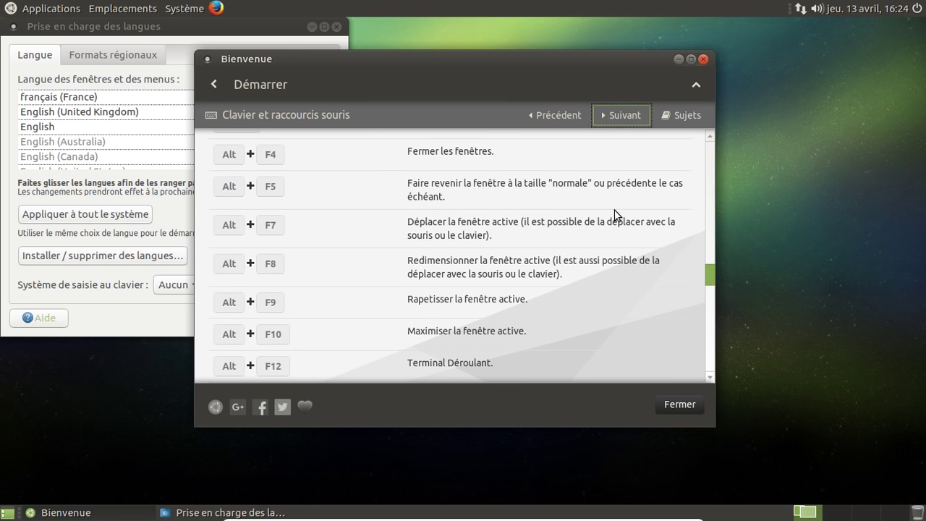
pyautogui.scroll(-2, 616, 215)
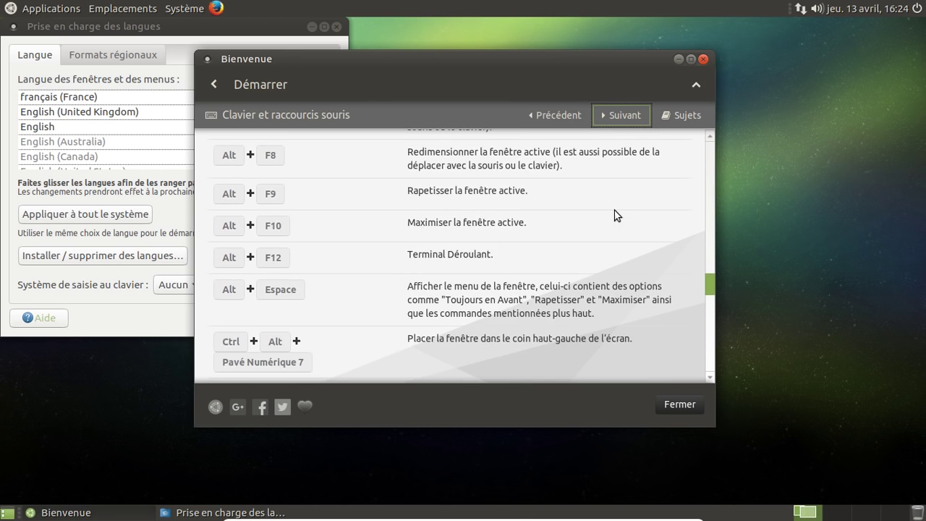
pyautogui.scroll(-1, 616, 215)
pyautogui.scroll(-2, 616, 214)
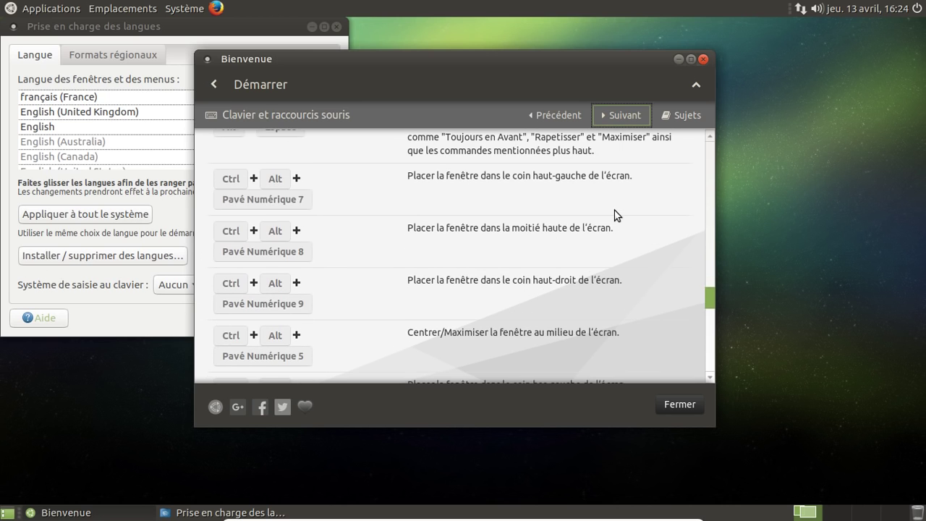
pyautogui.scroll(-6, 616, 215)
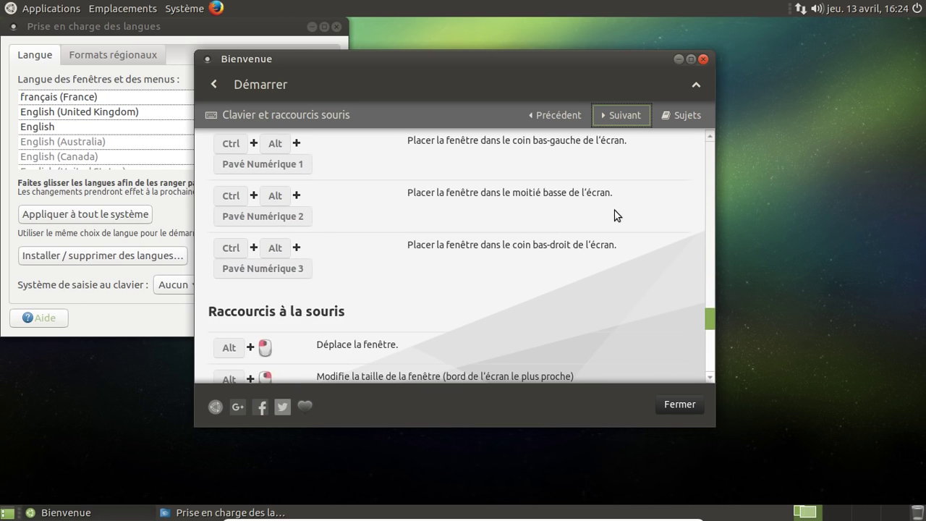
# - Review the mouse shortcuts and the Compiz effects shortcuts through the end of the page
pyautogui.scroll(-2, 616, 215)
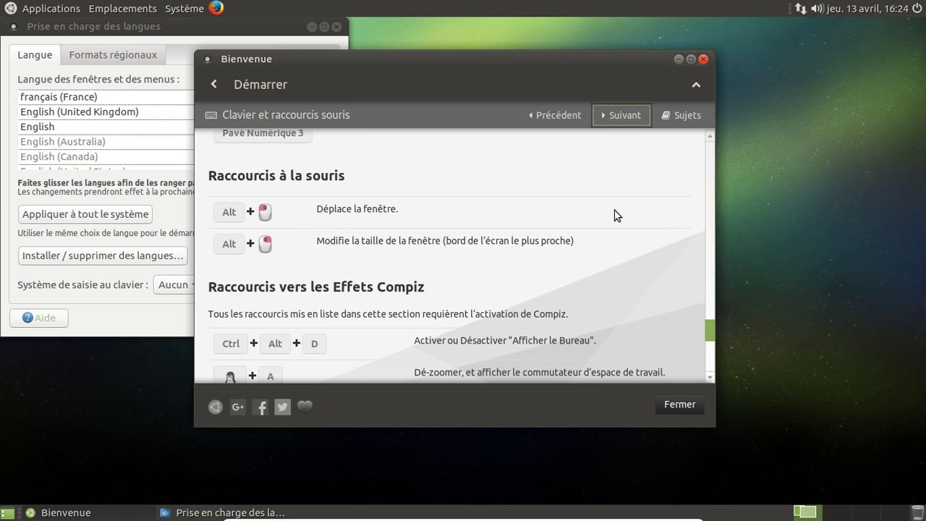
pyautogui.scroll(-1, 616, 215)
pyautogui.scroll(-5, 616, 215)
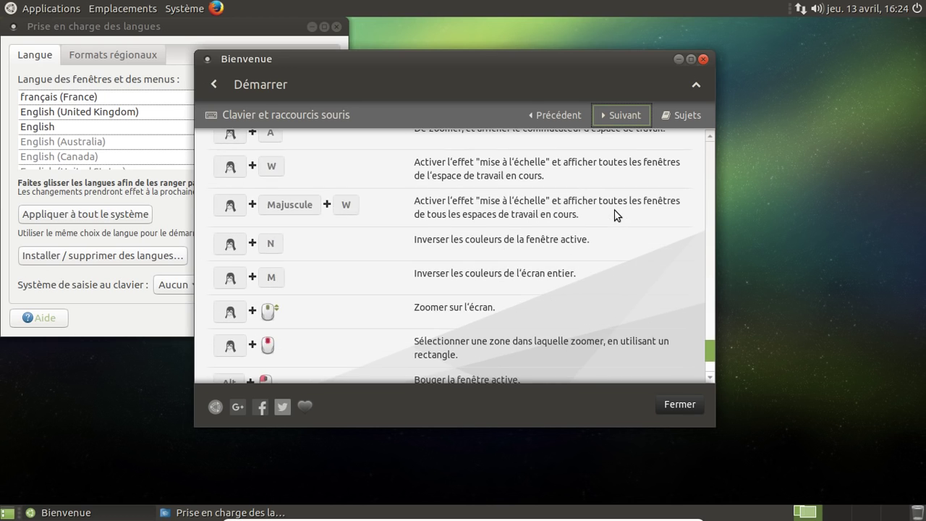
pyautogui.scroll(-1, 616, 215)
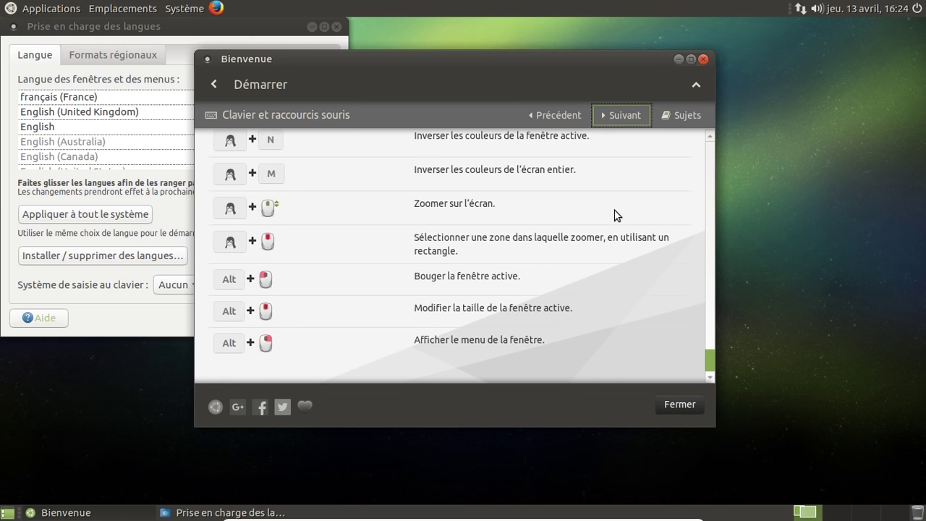
# - Go to the Spécifications du système page and examine the basic system, processor, component and storage details
pyautogui.click(621, 116)
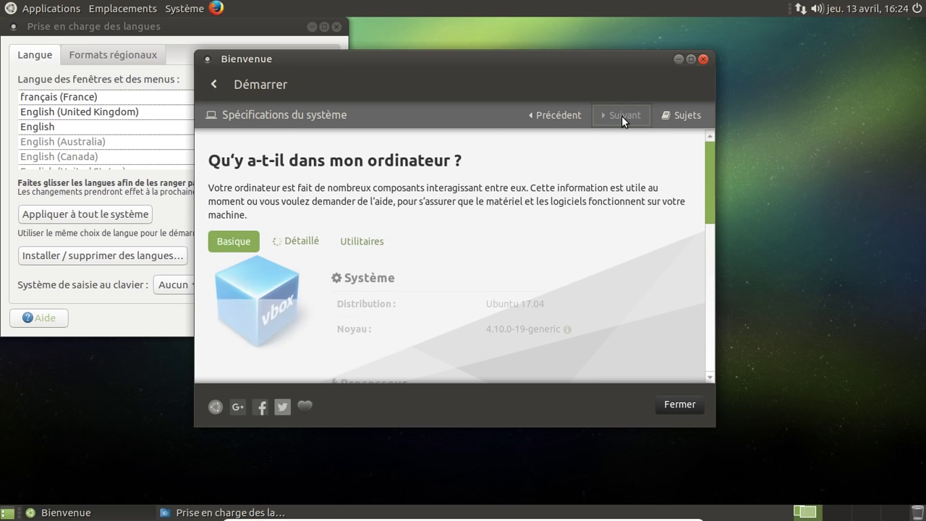
pyautogui.scroll(-2, 644, 206)
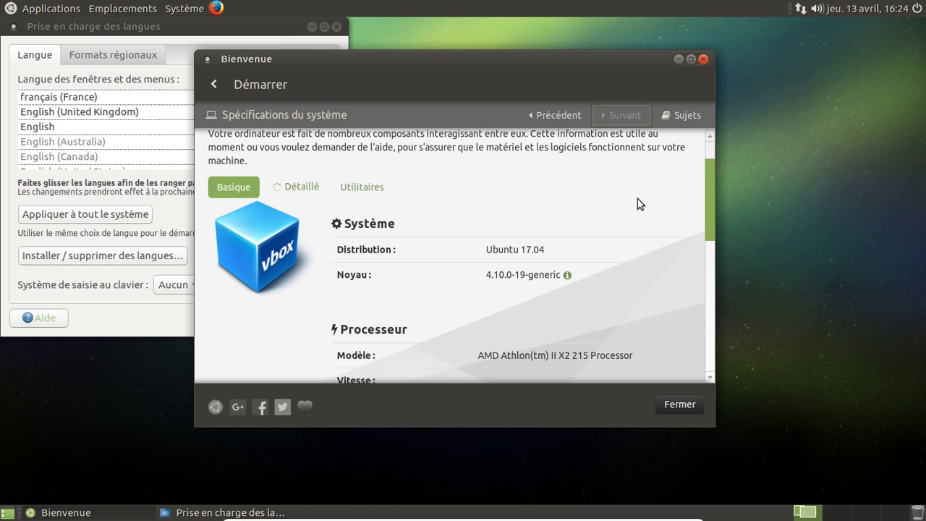
pyautogui.scroll(-5, 638, 199)
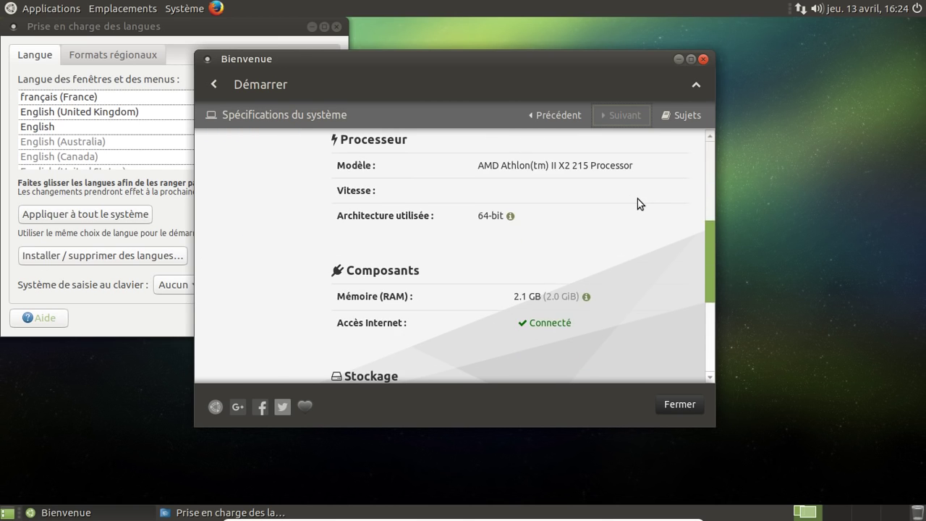
pyautogui.scroll(-4, 637, 198)
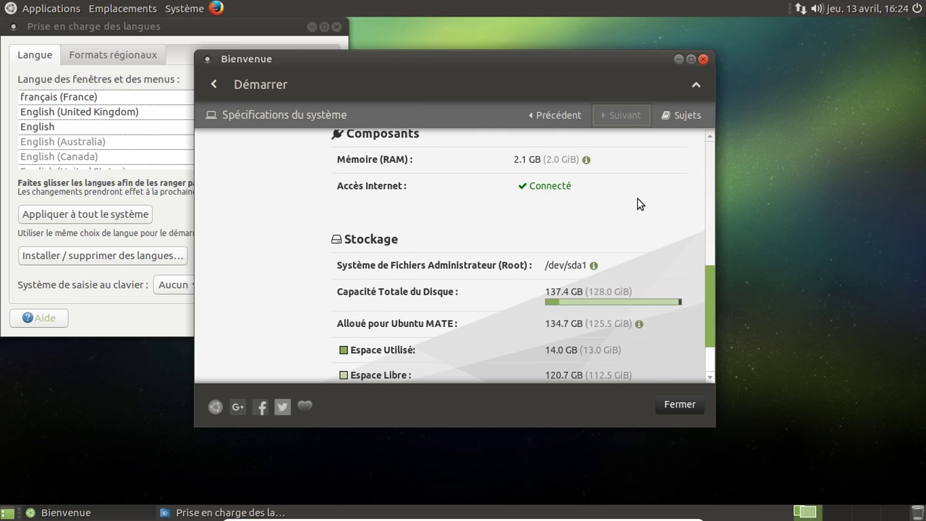
pyautogui.scroll(-2, 637, 203)
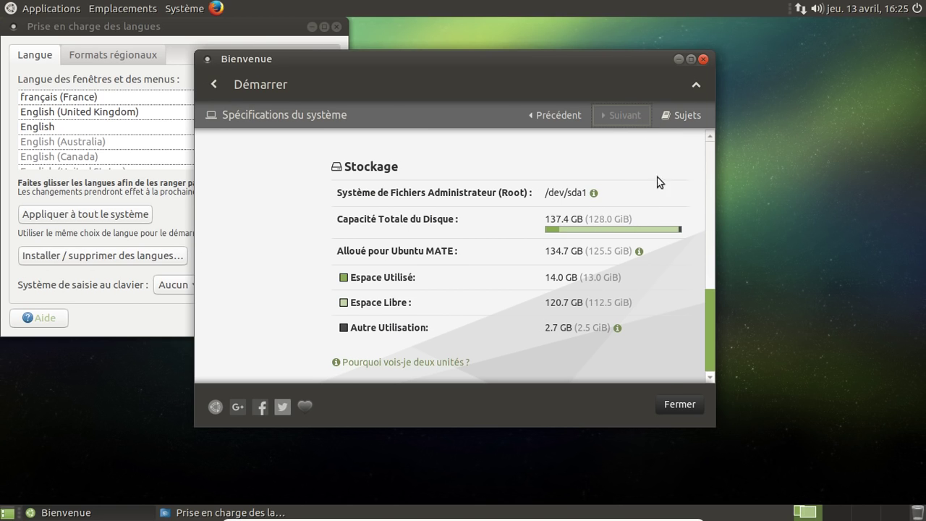
# - Close the Bienvenue and Prise en charge des langues windows, and open Firefox in a non-maximized window
pyautogui.click(667, 406)
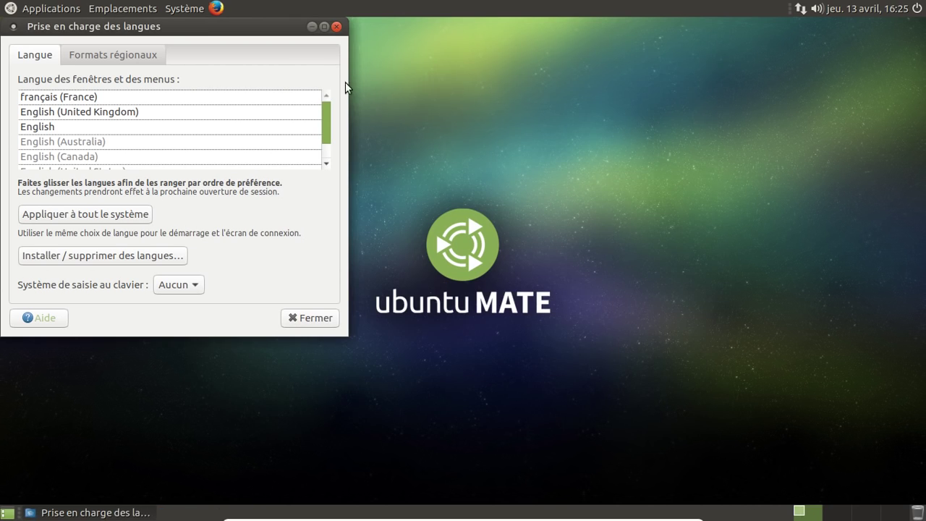
pyautogui.click(337, 27)
pyautogui.click(216, 8)
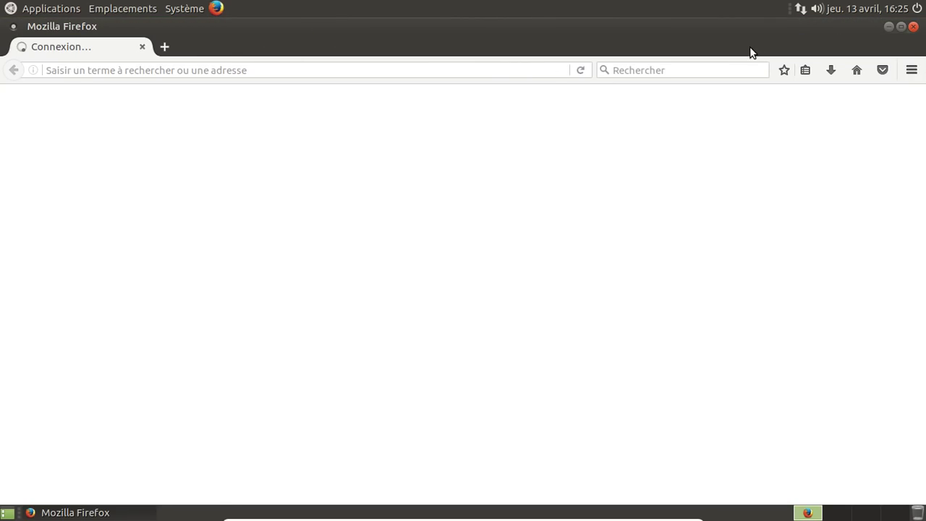
pyautogui.click(900, 27)
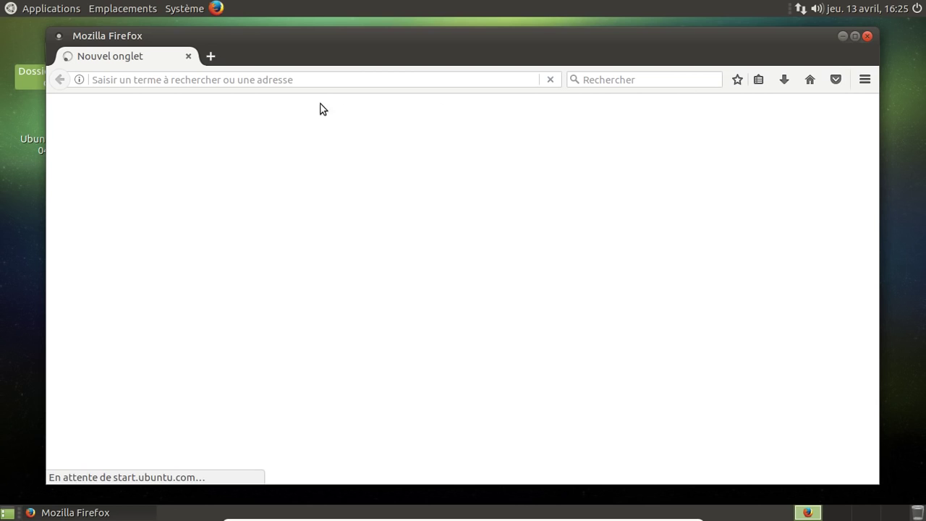
# - Load the Ubuntu package search site at packages.ubuntu.com
pyautogui.click(279, 79)
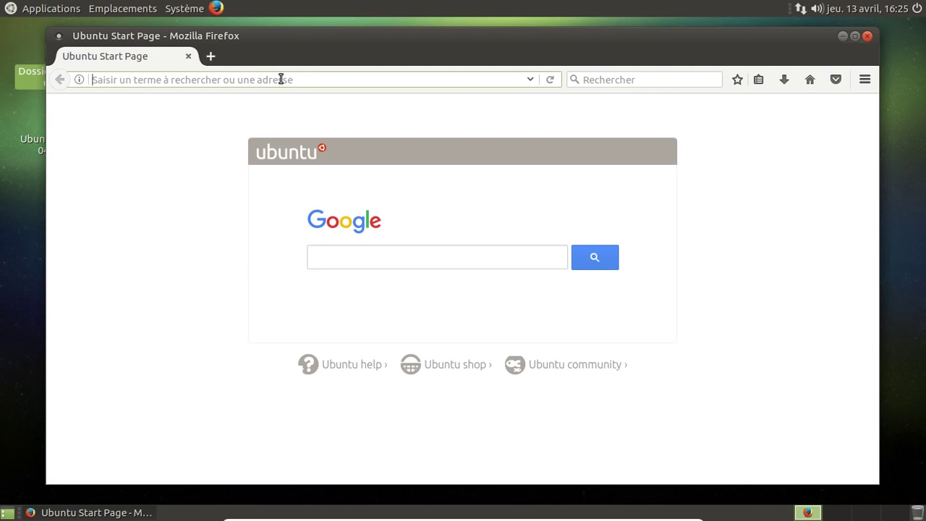
pyautogui.write('pacakge')
pyautogui.press('BackSpace')
pyautogui.press('BackSpace')
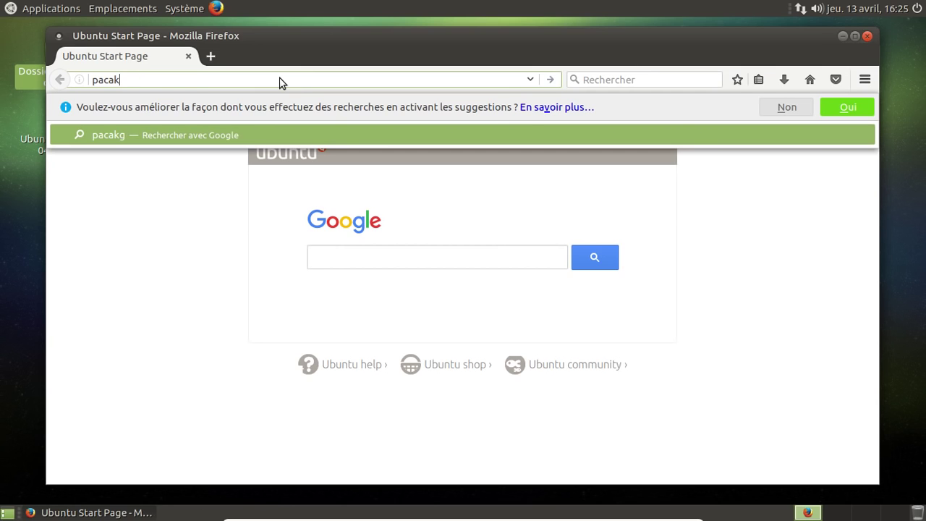
pyautogui.press('BackSpace')
pyautogui.press('BackSpace')
pyautogui.press('BackSpace')
pyautogui.write('ckages')
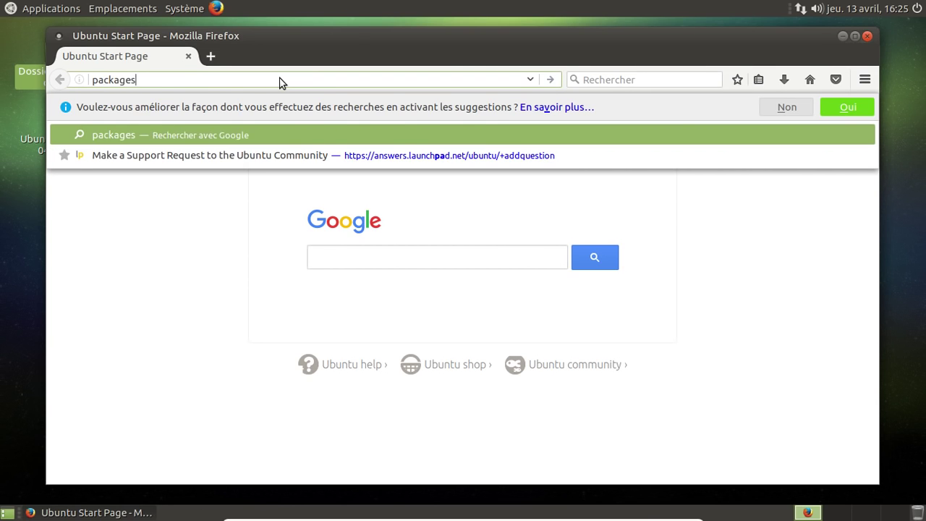
pyautogui.write('.ubuntu.com')
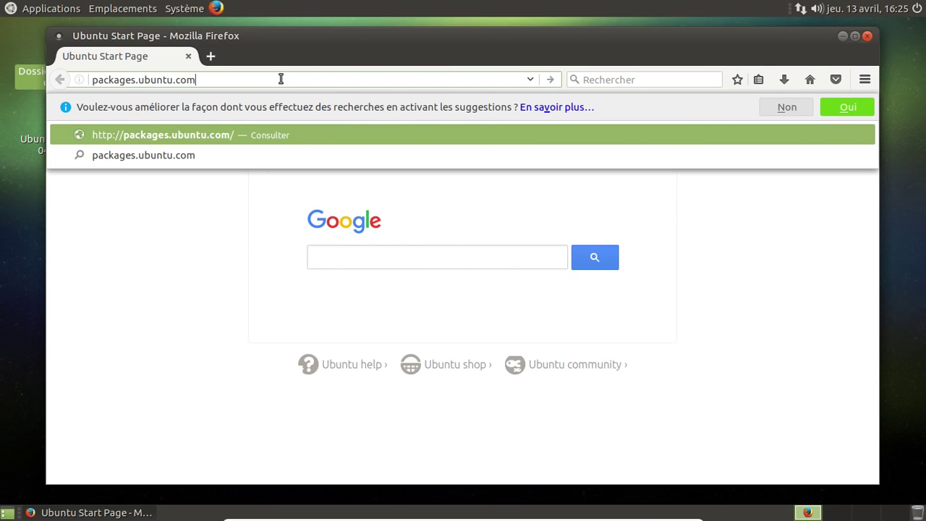
pyautogui.press('Return')
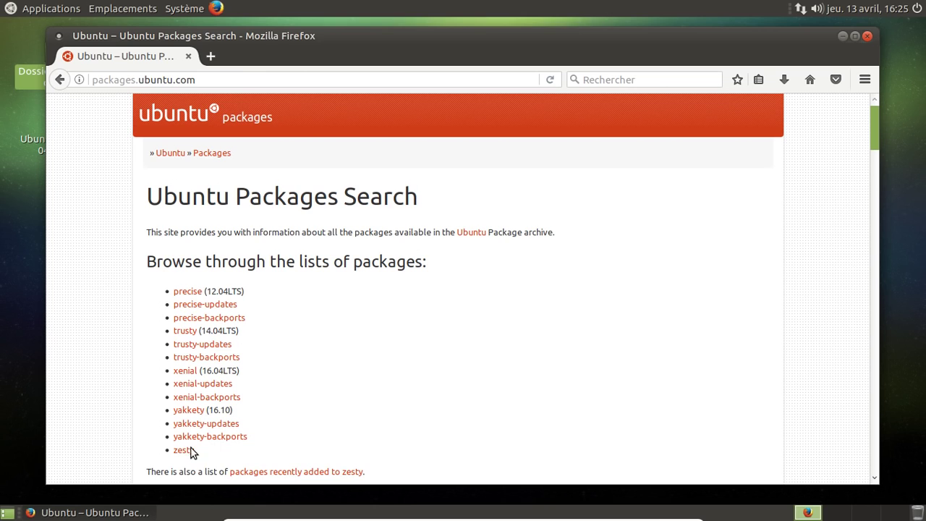
# - Look over the list of sections in zesty and return to the package directory search form
pyautogui.click(190, 449)
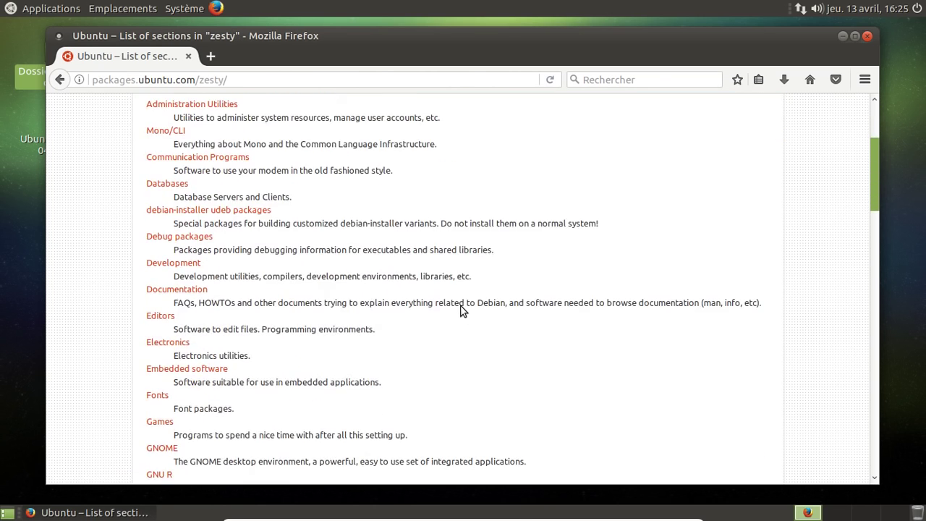
pyautogui.click(64, 81)
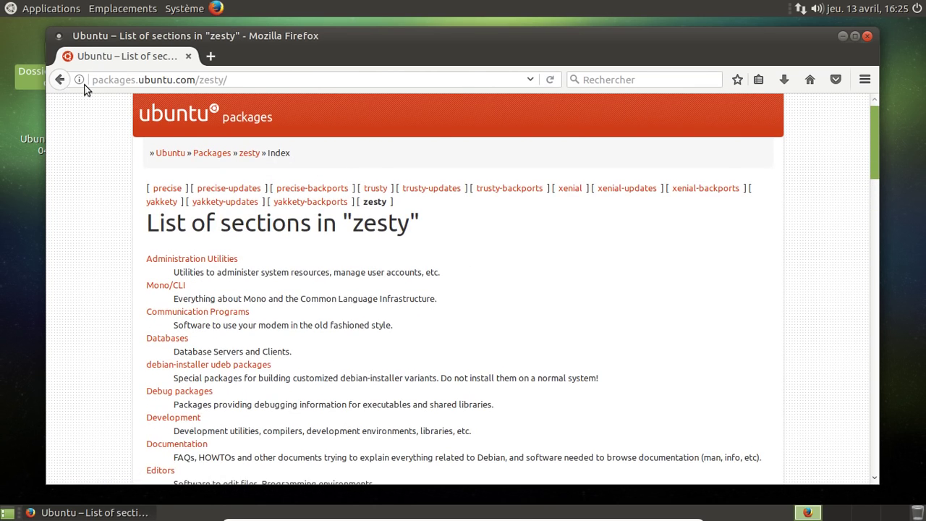
pyautogui.scroll(-10, 416, 233)
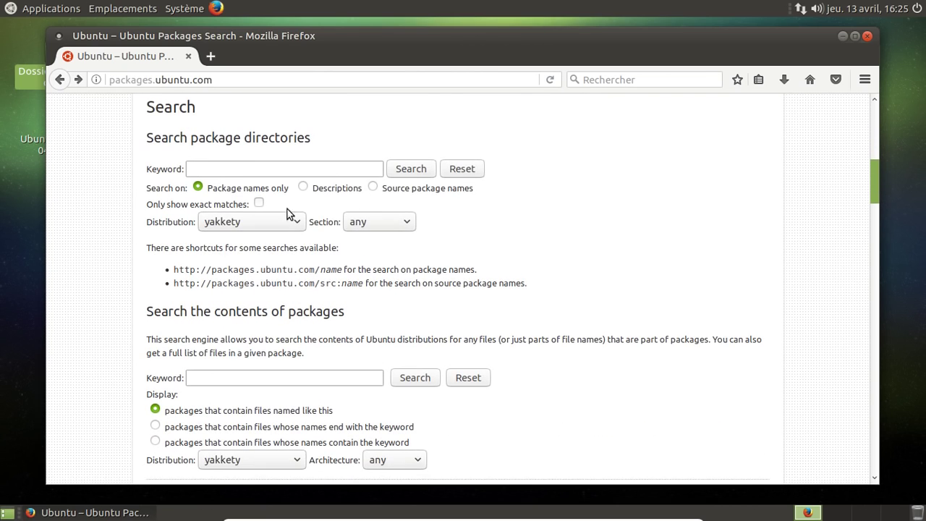
# - Search the package names of the zesty distribution for "linux image"
pyautogui.click(281, 223)
pyautogui.click(237, 446)
pyautogui.click(237, 166)
pyautogui.write('linux image')
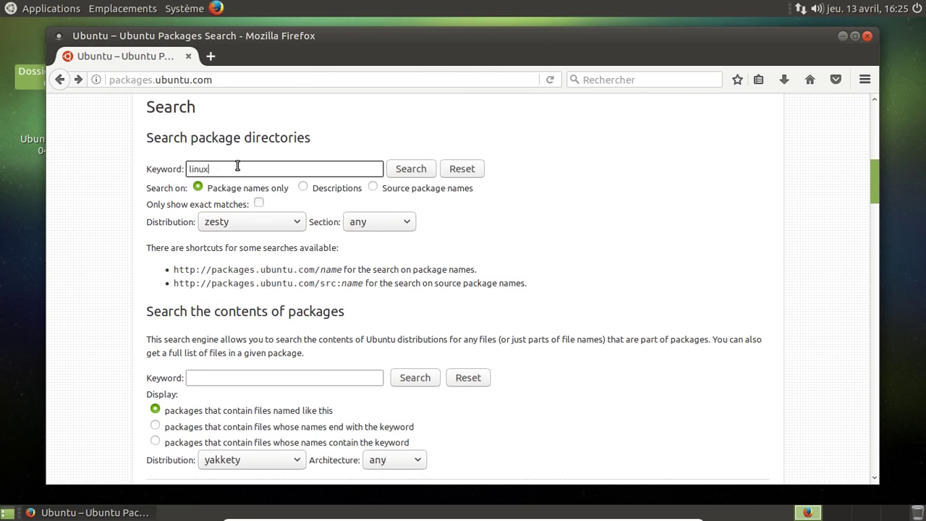
pyautogui.press('Return')
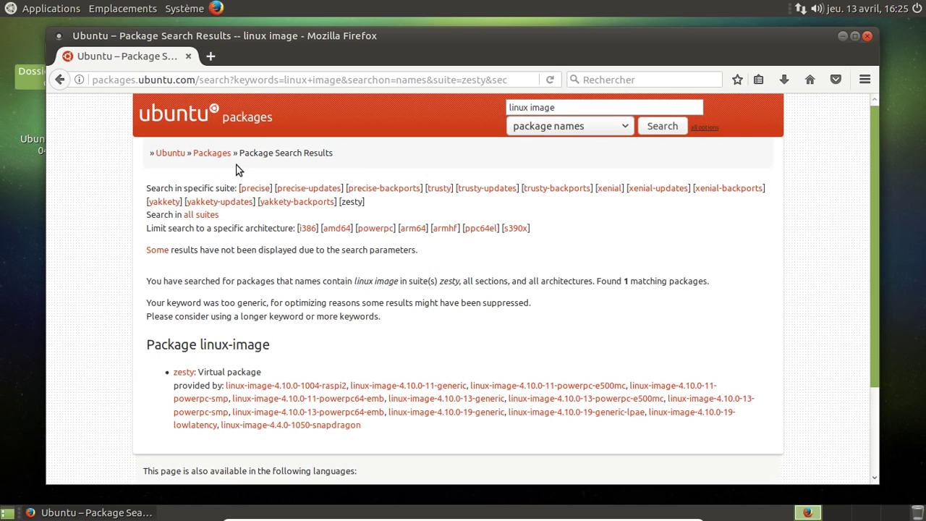
# - Open the zesty linux-image virtual package and examine the details of linux-image-4.10.0-19-generic
pyautogui.click(184, 373)
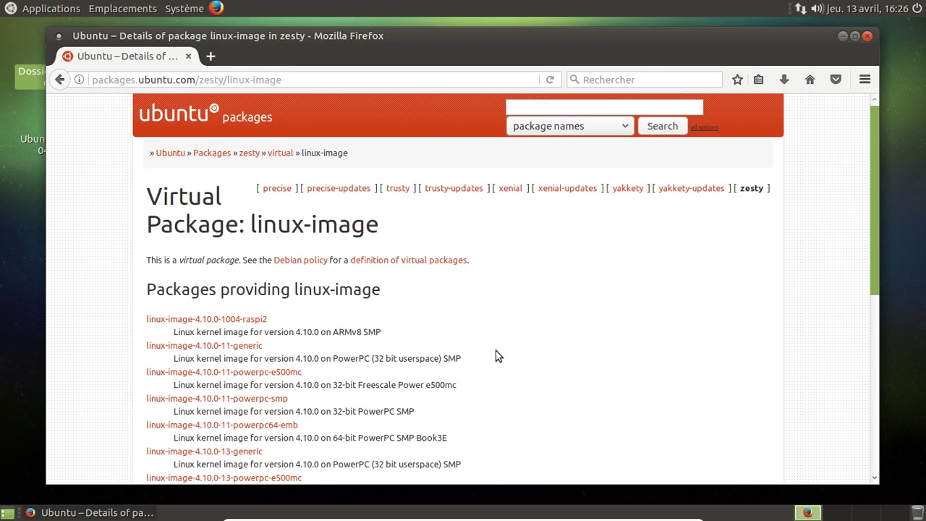
pyautogui.scroll(-6, 376, 320)
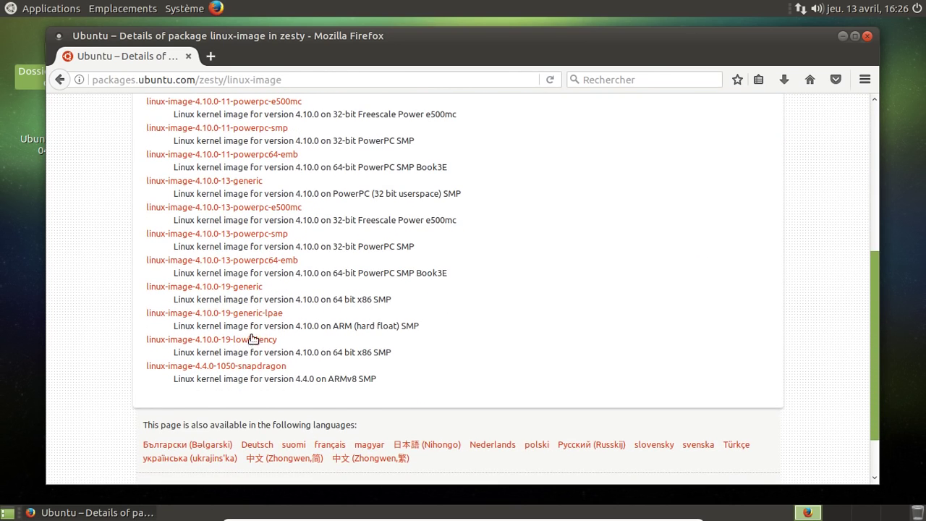
pyautogui.click(253, 290)
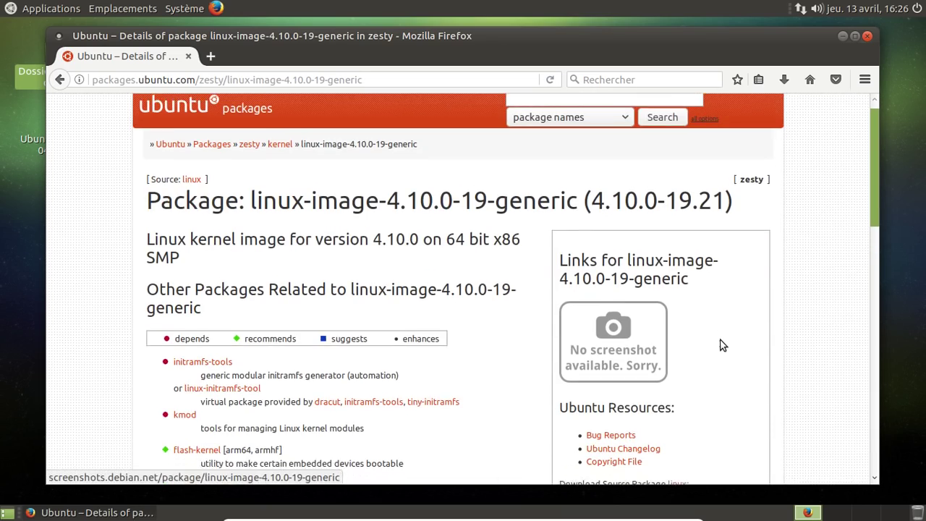
pyautogui.scroll(-7, 721, 345)
pyautogui.scroll(-2, 721, 345)
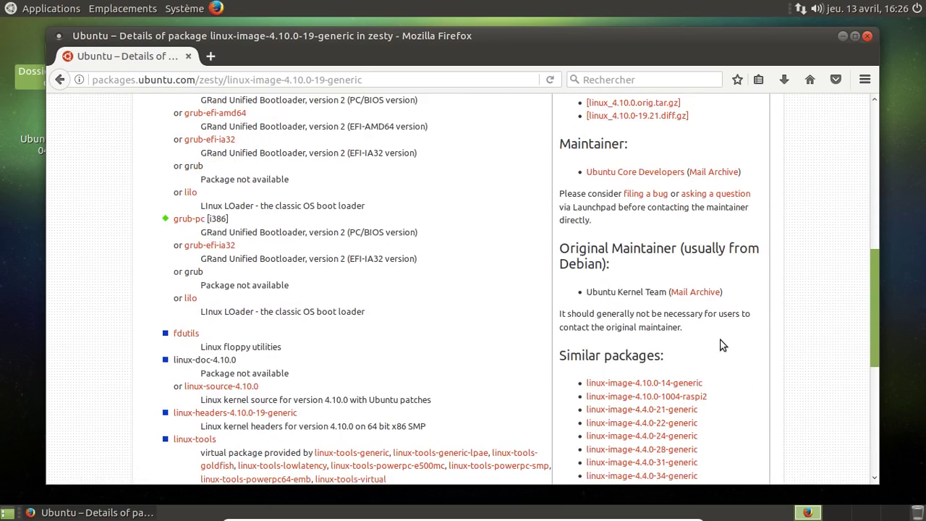
pyautogui.scroll(4, 721, 345)
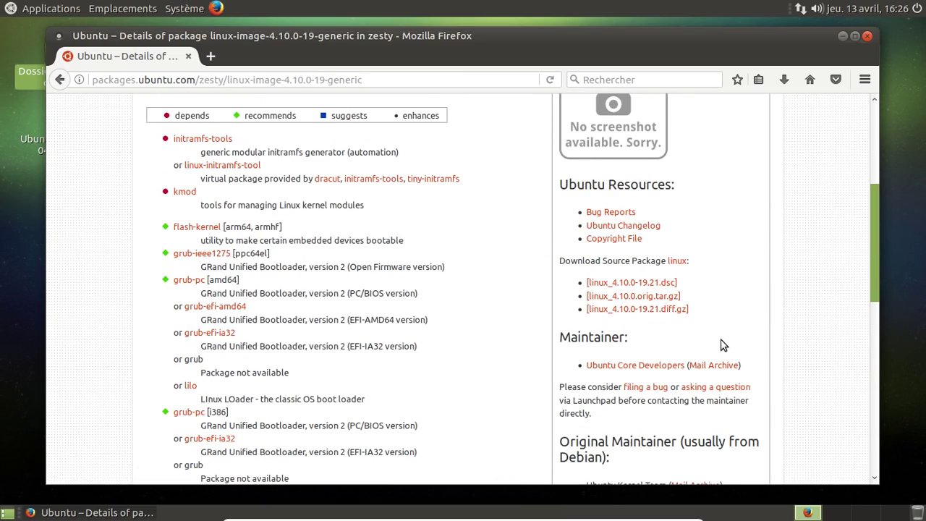
# - Open the Ubuntu changelog of the linux source package and enlarge the page to 133 %
pyautogui.click(677, 264)
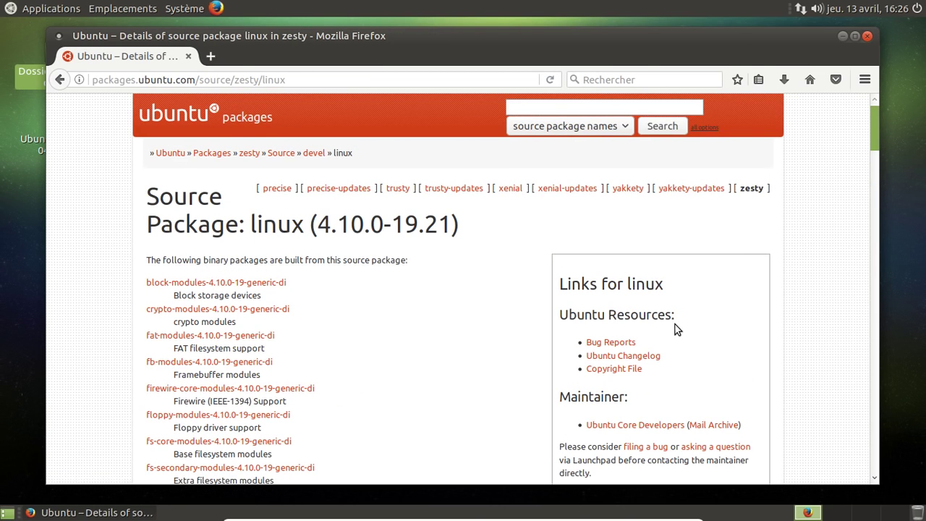
pyautogui.scroll(-1, 673, 325)
pyautogui.click(646, 317)
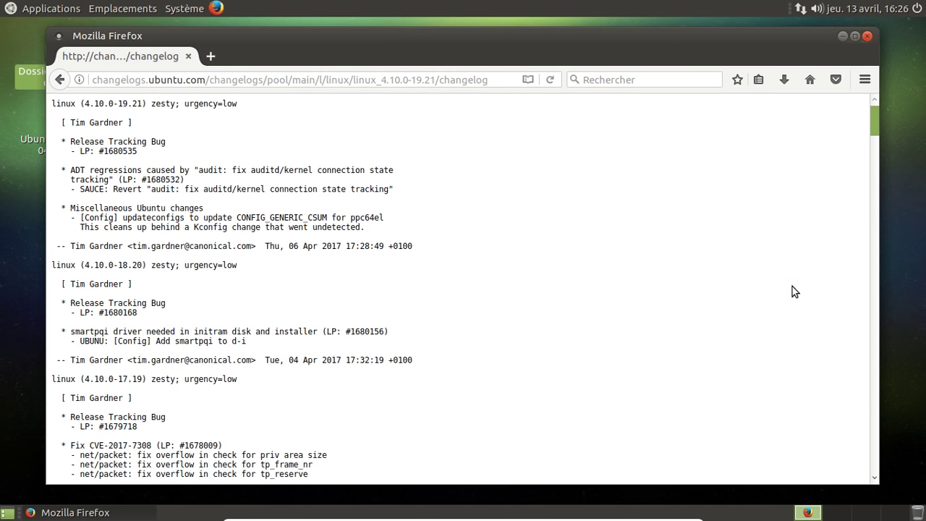
pyautogui.hotkey('ctrl', '+')
pyautogui.hotkey('ctrl', '+')
pyautogui.hotkey('ctrl', '+')
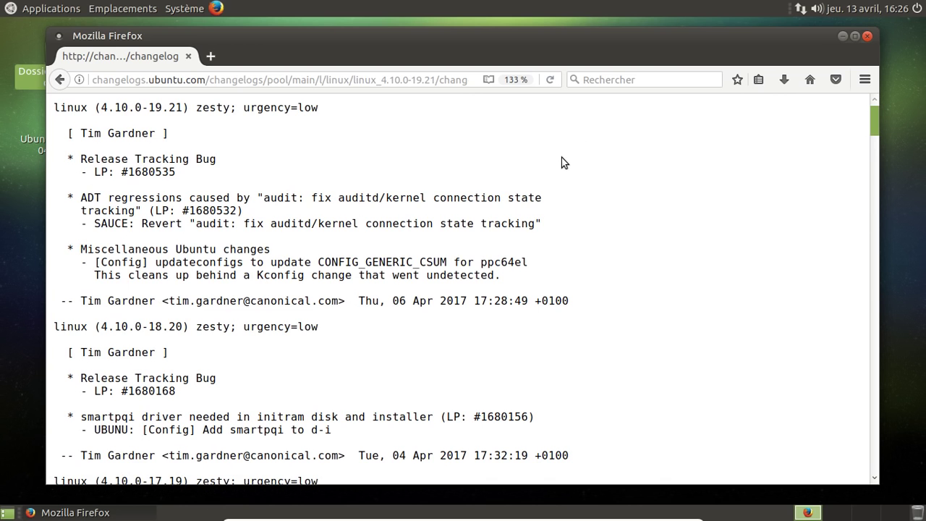
# - Read the changelog down to the Zesty stable release update entry and highlight v4.10.8 in it
pyautogui.scroll(-4, 563, 162)
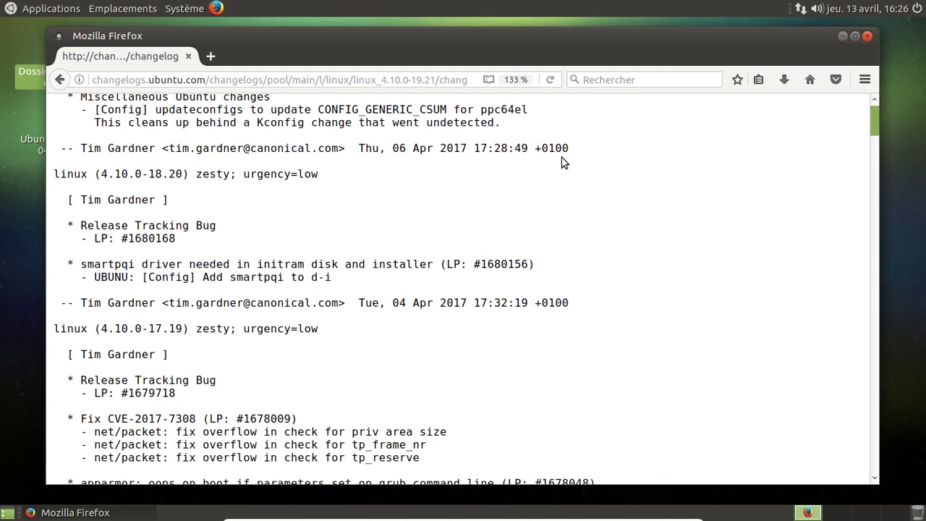
pyautogui.scroll(-5, 561, 157)
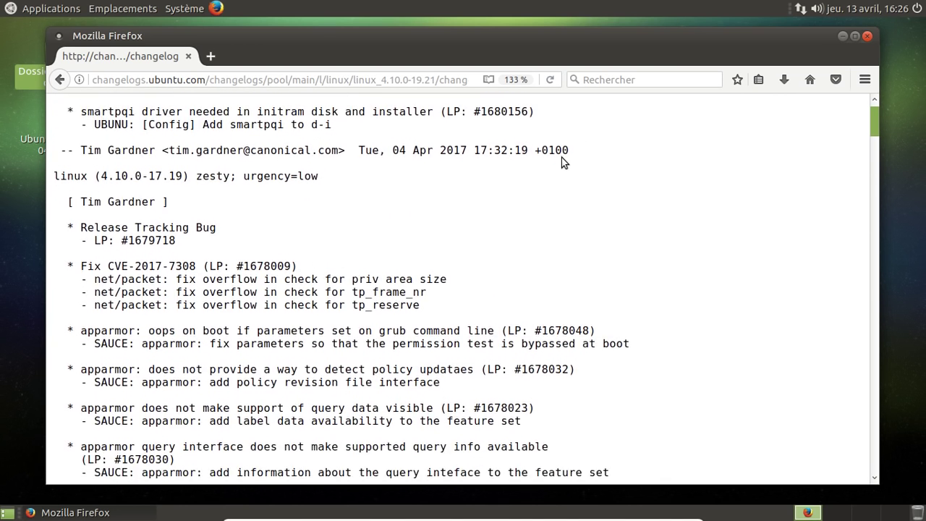
pyautogui.scroll(-4, 561, 157)
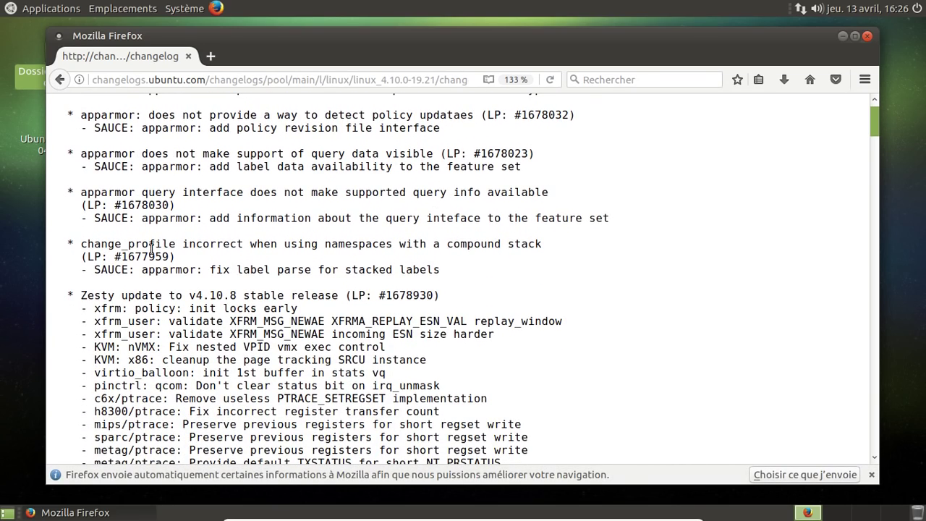
pyautogui.moveTo(189, 295); pyautogui.dragTo(237, 295)
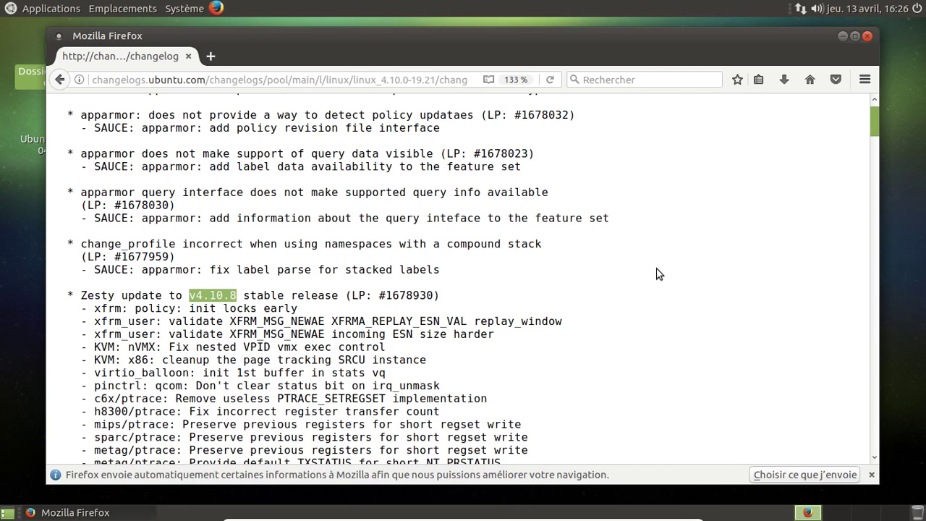
# - Check the latest kernels on lkml.org in a new tab and close that tab
pyautogui.click(214, 56)
pyautogui.write('lkml.org')
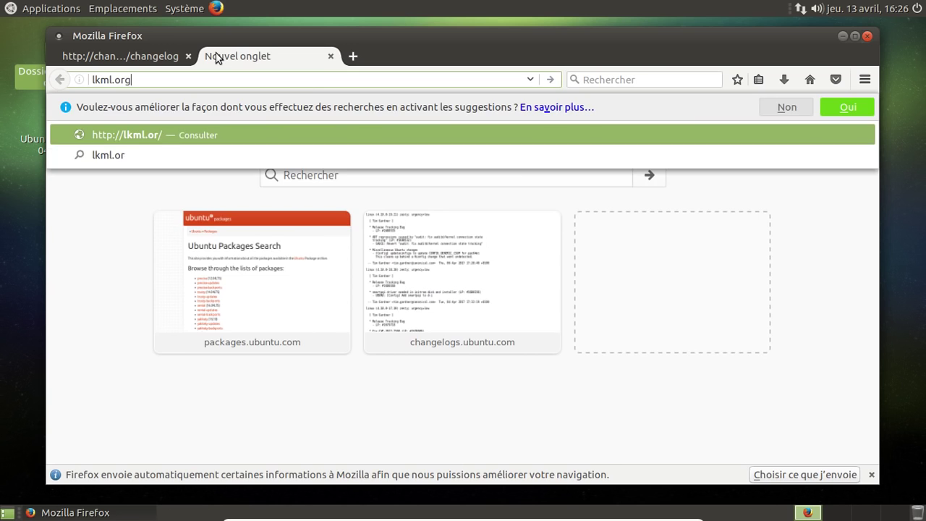
pyautogui.press('Return')
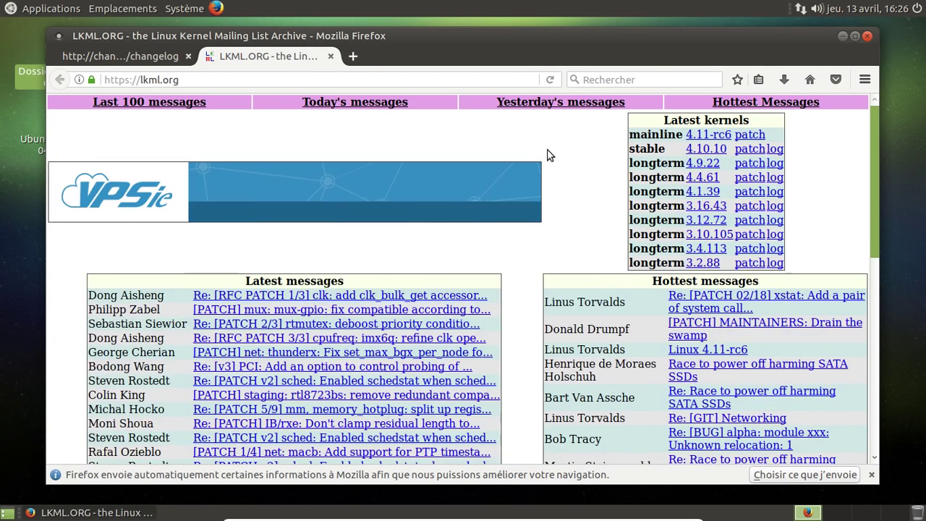
pyautogui.click(330, 56)
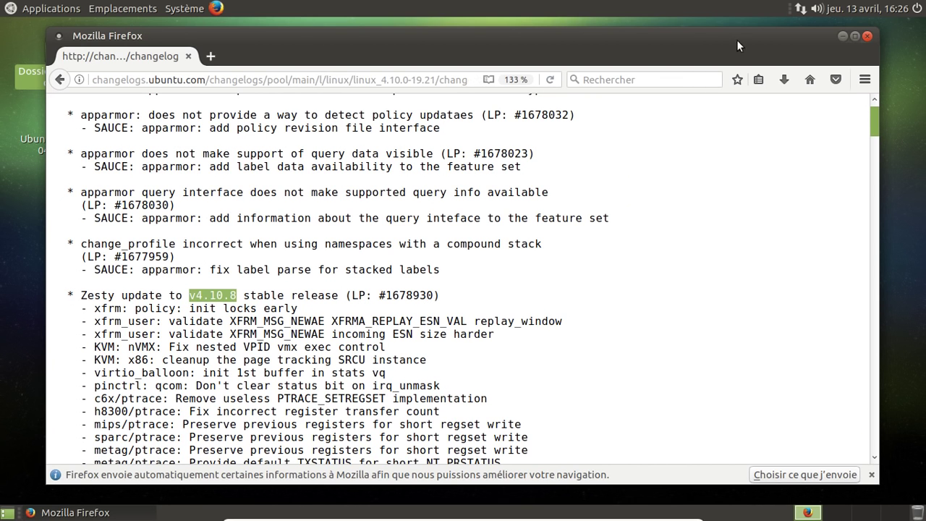
# - Close Firefox and launch LibreOffice Writer
pyautogui.click(867, 35)
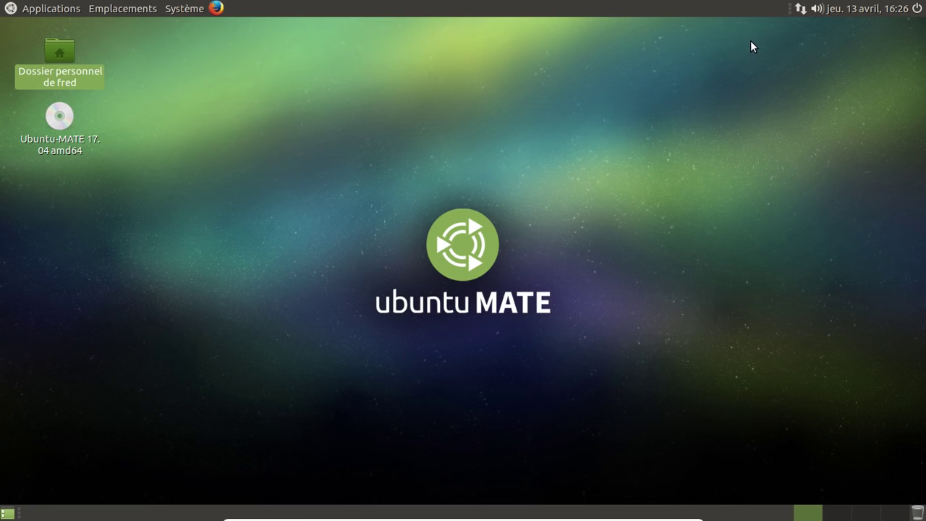
pyautogui.click(79, 8)
pyautogui.moveTo(85, 27)
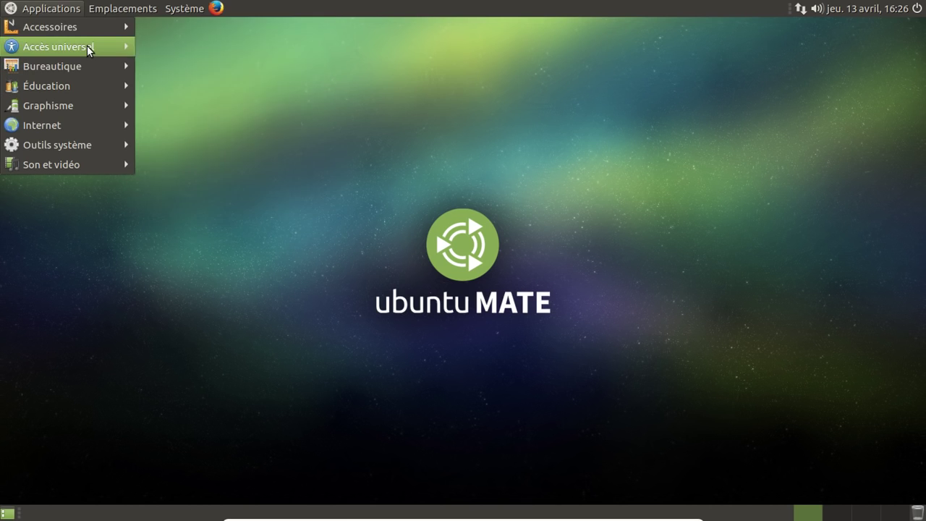
pyautogui.moveTo(89, 66)
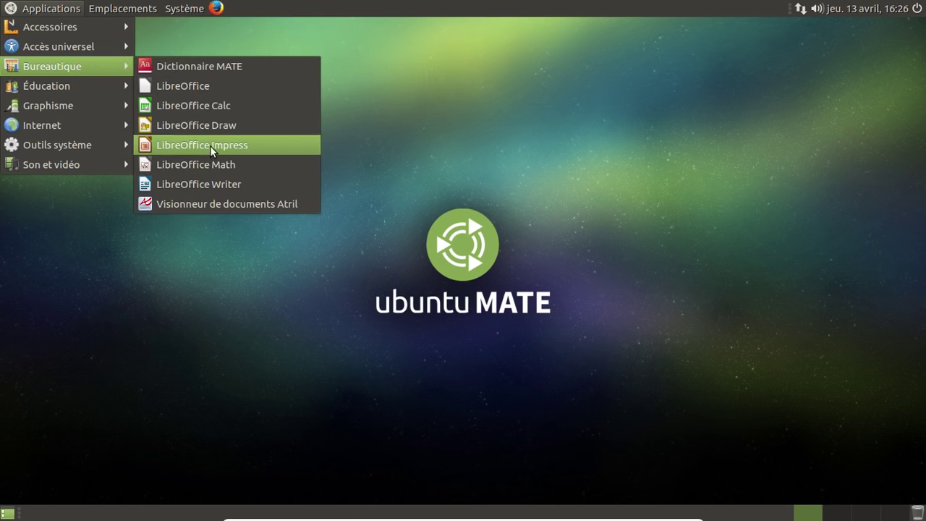
pyautogui.click(214, 181)
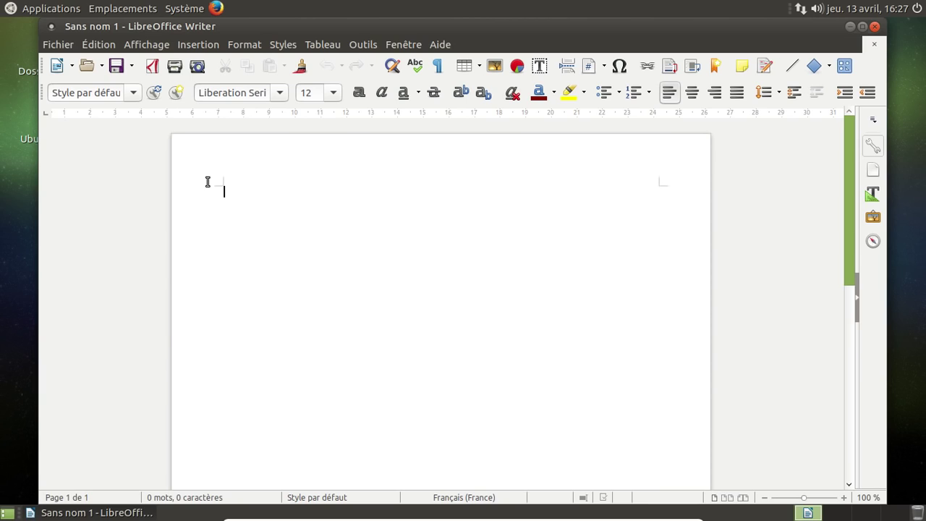
# - View the LibreOffice version information in the À propos de LibreOffice window and close it
pyautogui.click(437, 44)
pyautogui.click(456, 171)
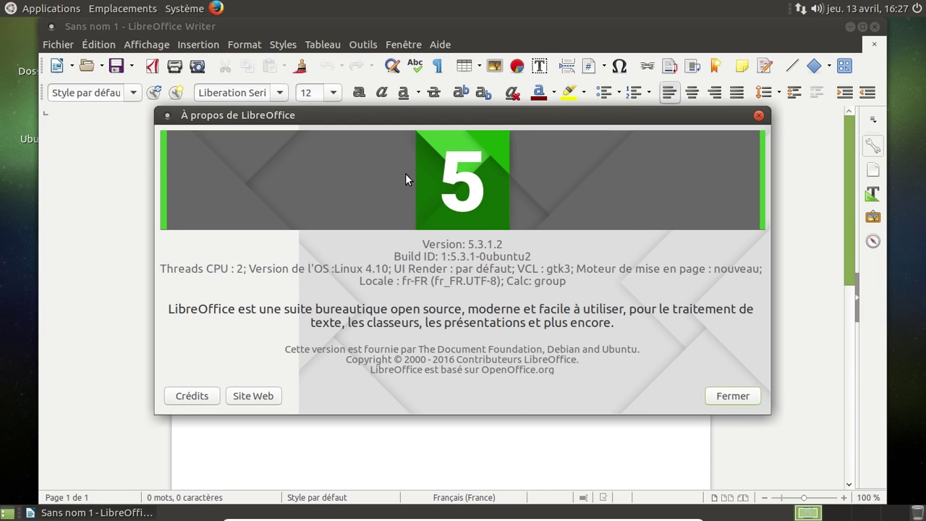
pyautogui.click(758, 117)
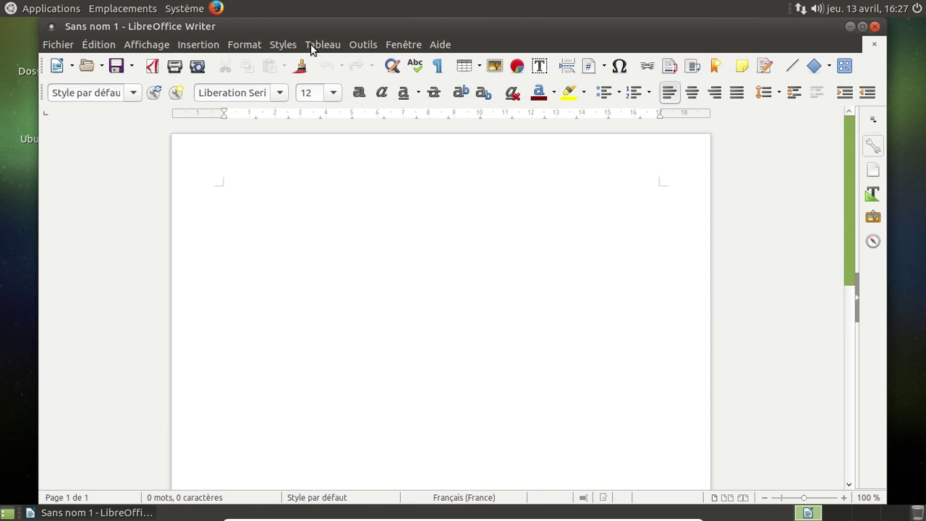
# - Enable the experimental functions in LibreOffice's Avancé options and restart LibreOffice immediately
pyautogui.click(354, 44)
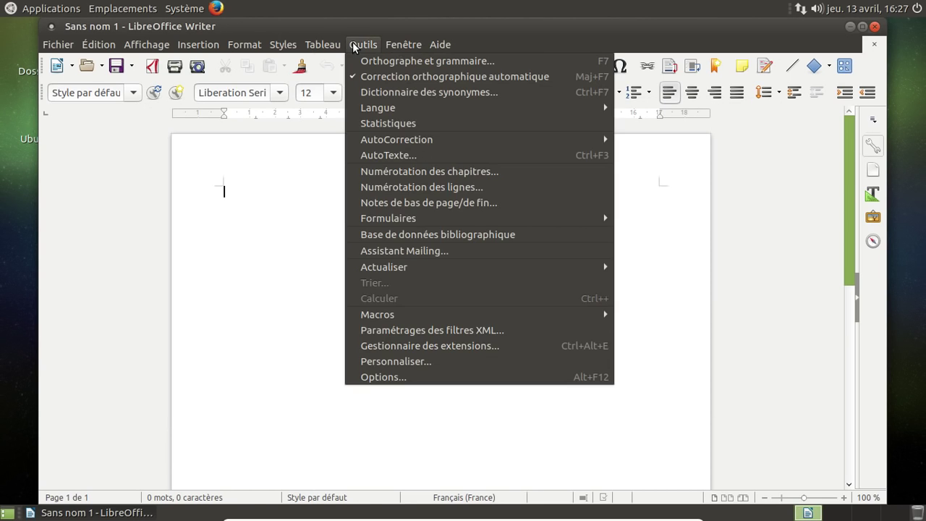
pyautogui.click(411, 376)
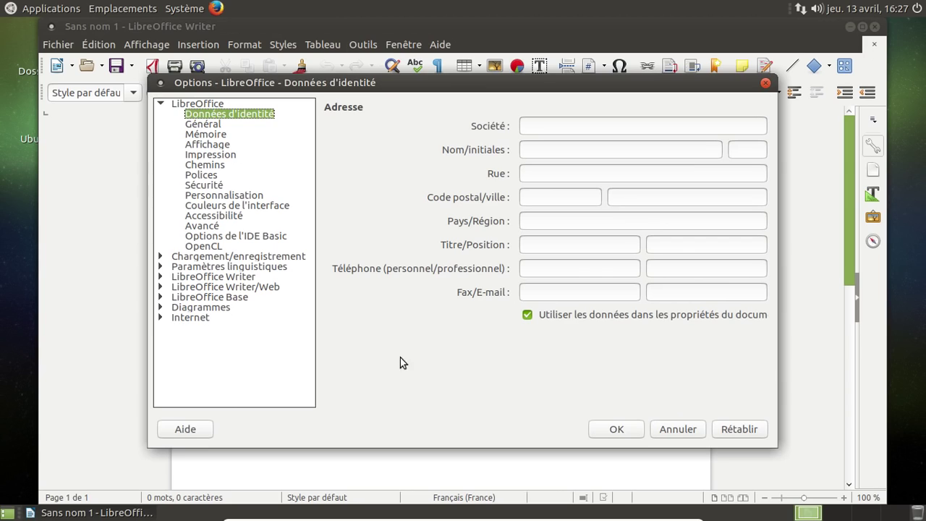
pyautogui.click(217, 226)
pyautogui.click(341, 353)
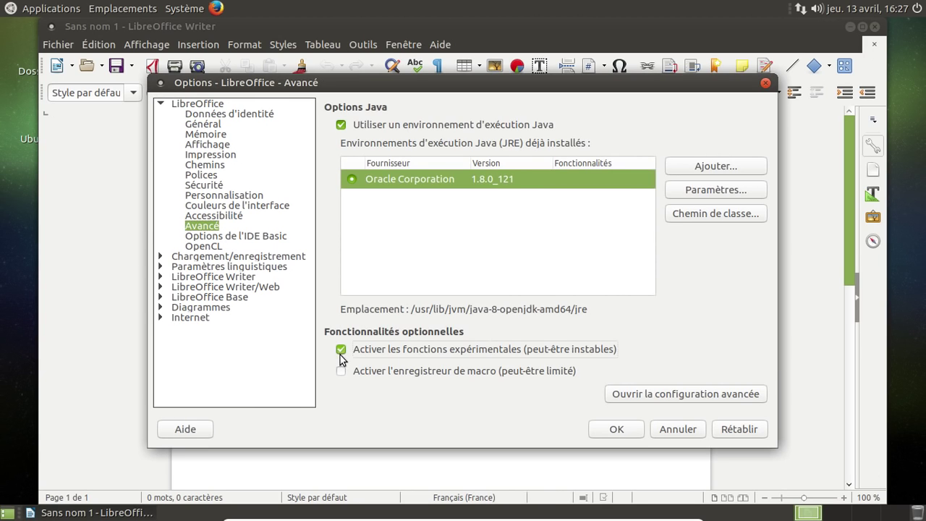
pyautogui.click(616, 429)
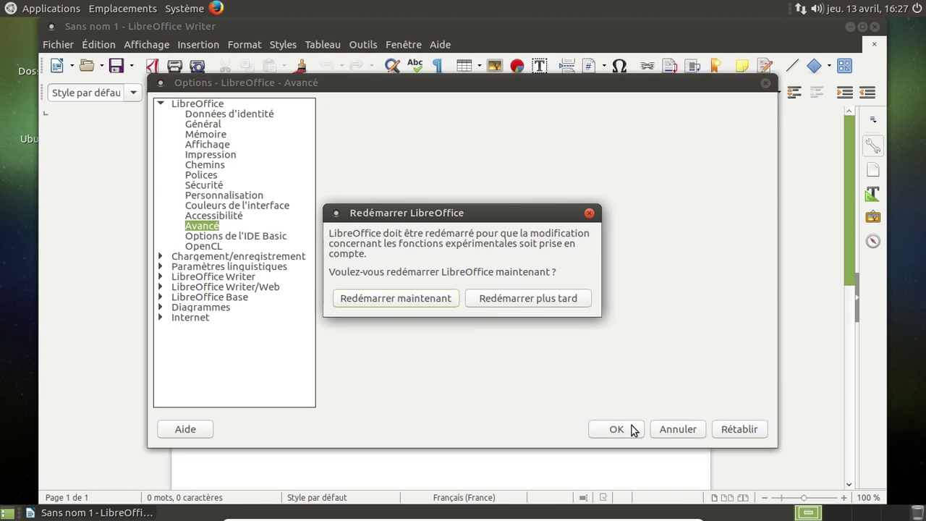
pyautogui.click(446, 295)
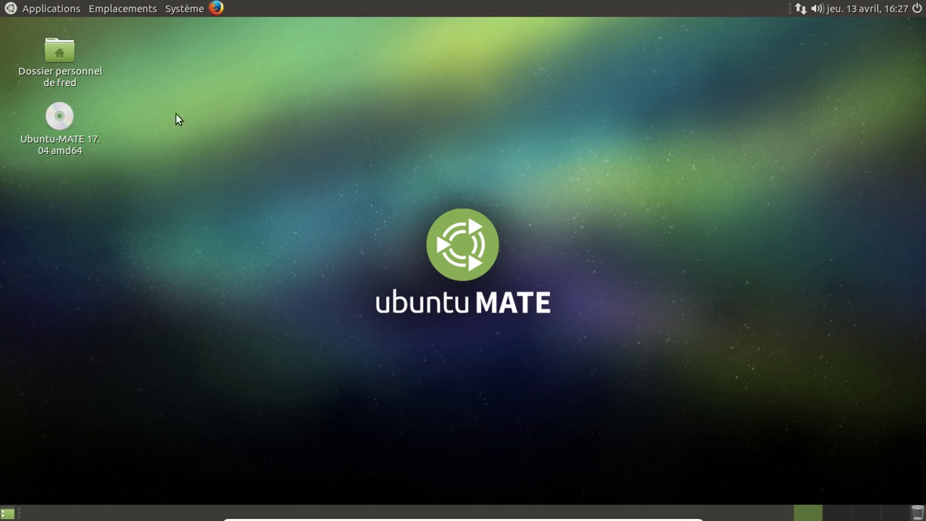
pyautogui.click(33, 8)
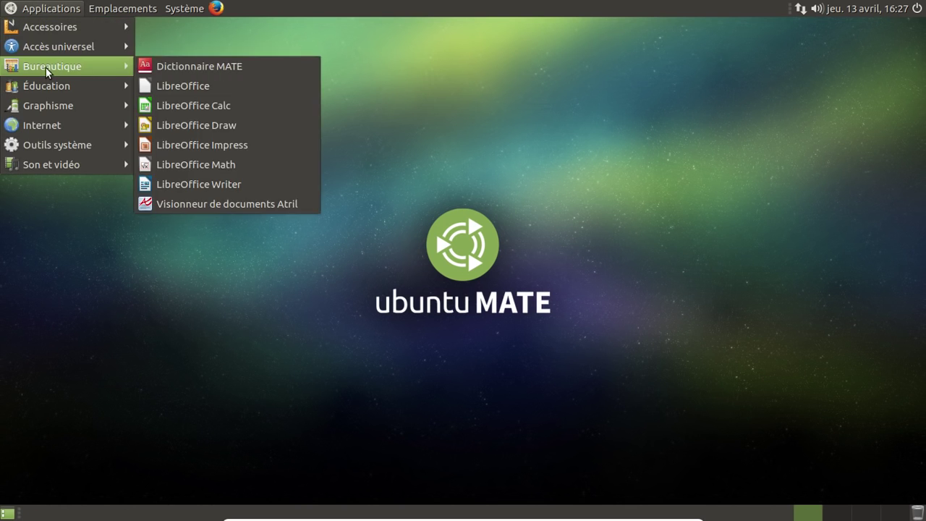
pyautogui.moveTo(109, 71)
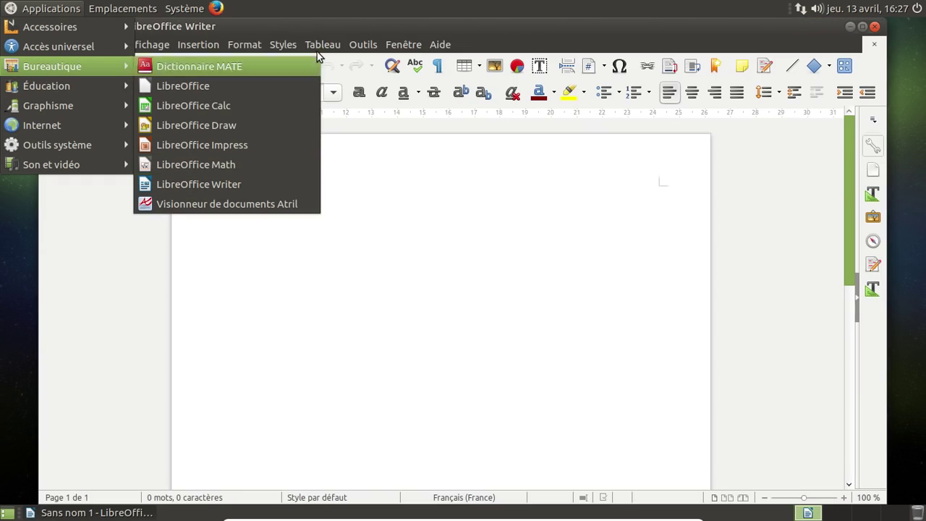
pyautogui.click(345, 29)
# - Switch Writer's Disposition des barres d'outils to the experimental tabbed ribbon layout
pyautogui.click(174, 45)
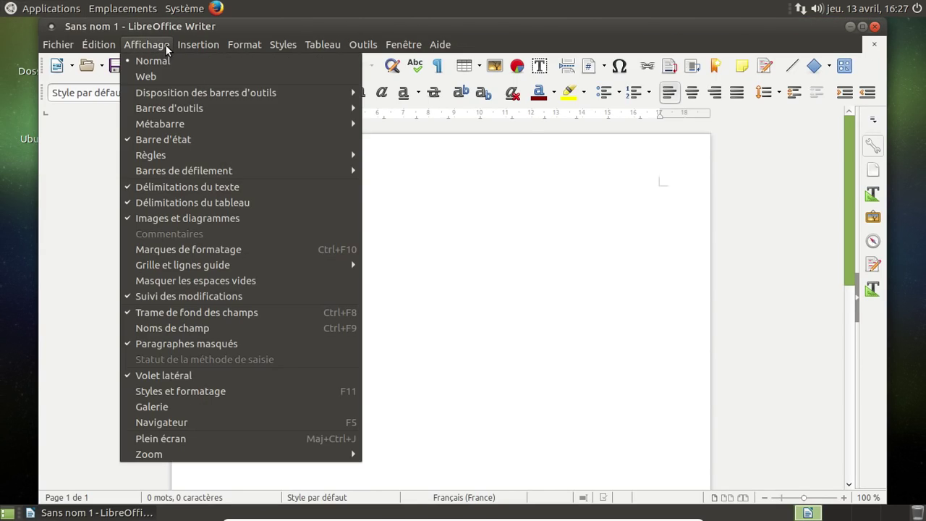
pyautogui.moveTo(185, 108)
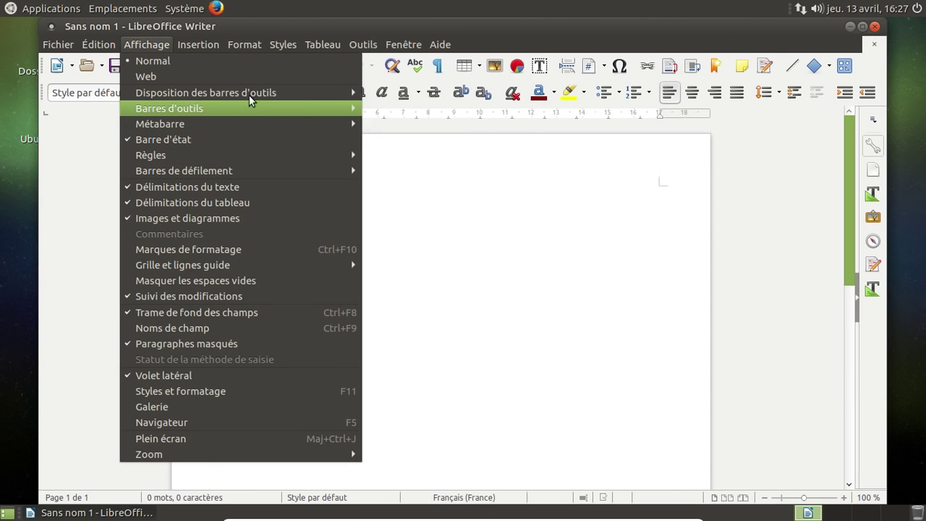
pyautogui.moveTo(271, 94)
pyautogui.click(400, 140)
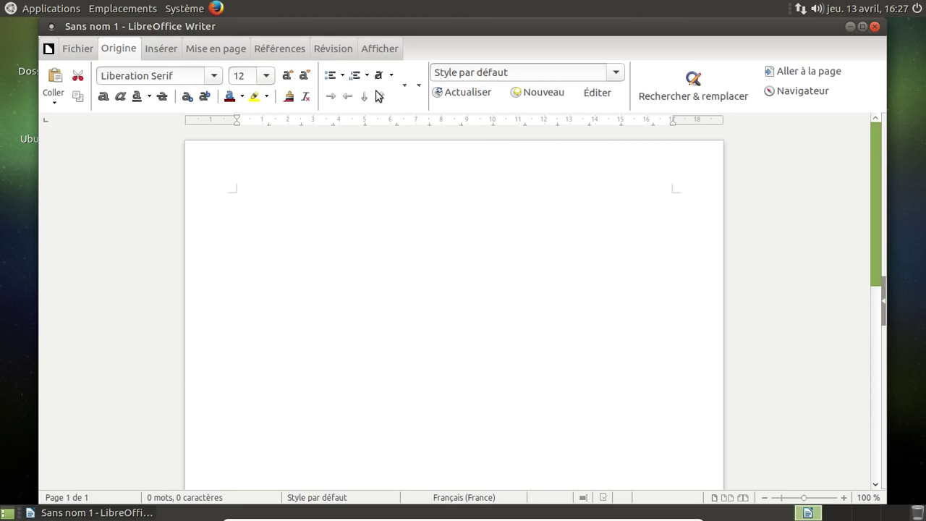
# - Look through the ribbon's Afficher, Révision, Références, Mise en page, Insérer, Origine and Fichier tabs and close Writer
pyautogui.click(367, 49)
pyautogui.click(330, 50)
pyautogui.click(279, 49)
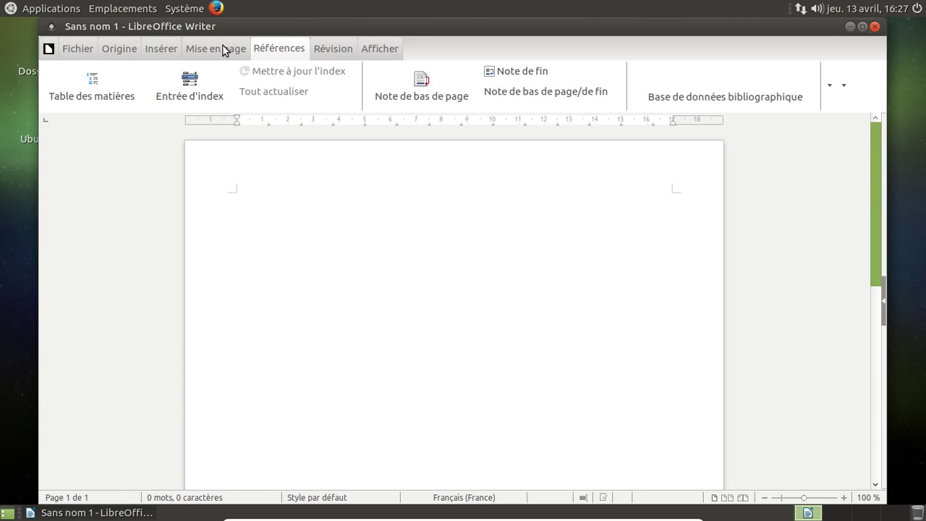
pyautogui.click(223, 48)
pyautogui.click(162, 48)
pyautogui.click(125, 48)
pyautogui.click(77, 48)
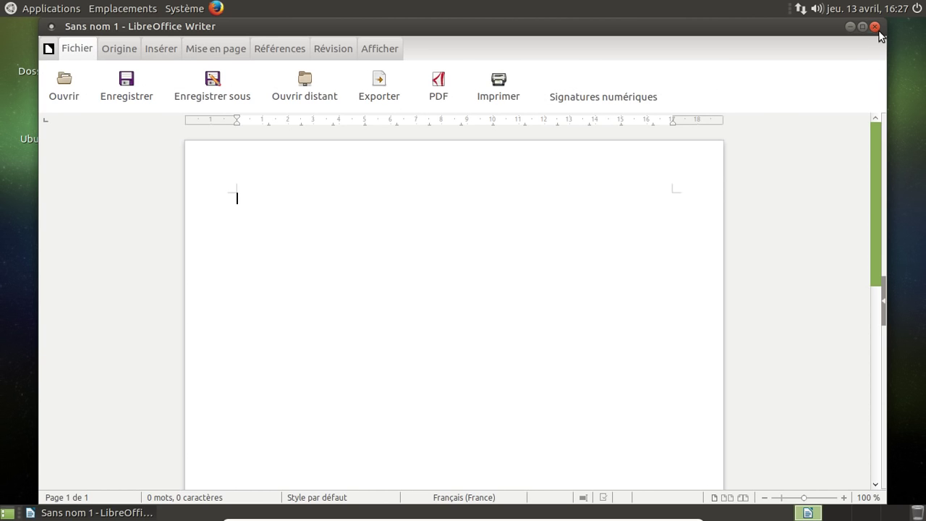
pyautogui.click(874, 26)
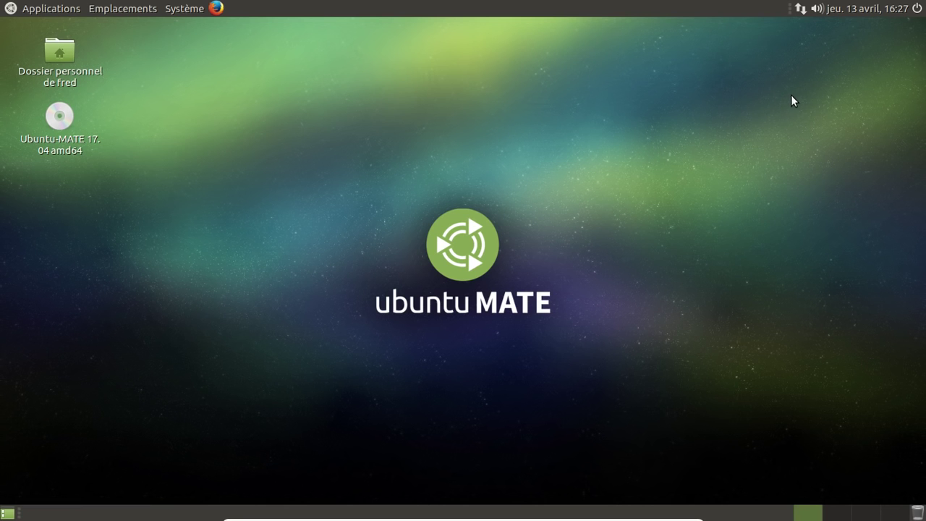
# - View the personal folder from the desktop, close its window and launch Firefox
pyautogui.doubleClick(55, 53)
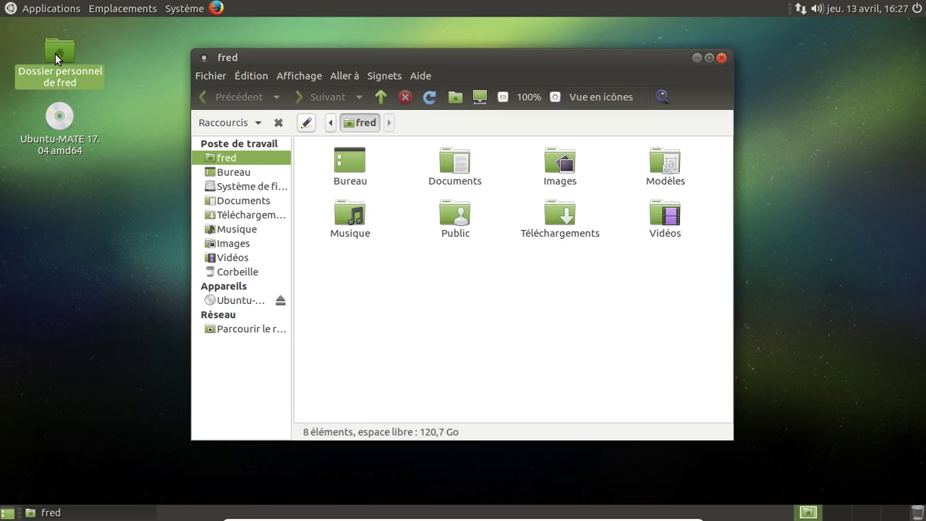
pyautogui.click(721, 57)
pyautogui.click(215, 9)
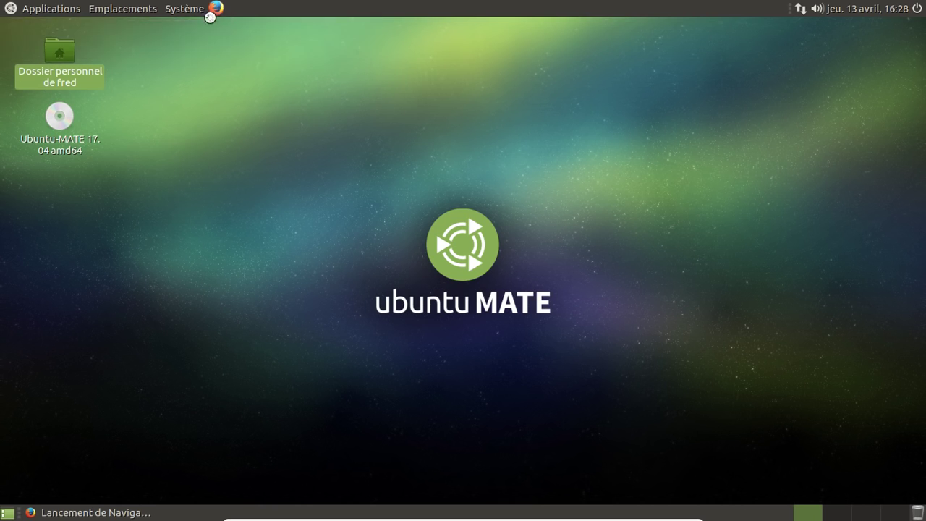
# - Examine the programs installed in the Applications categories, from Outils système up to Accessoires, plus Son et vidéo
pyautogui.click(43, 8)
pyautogui.moveTo(86, 138)
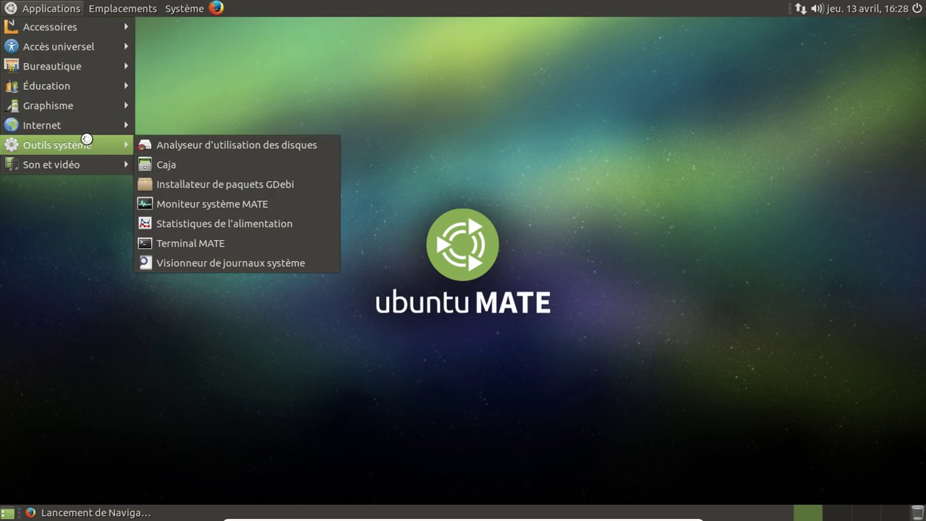
pyautogui.moveTo(81, 125)
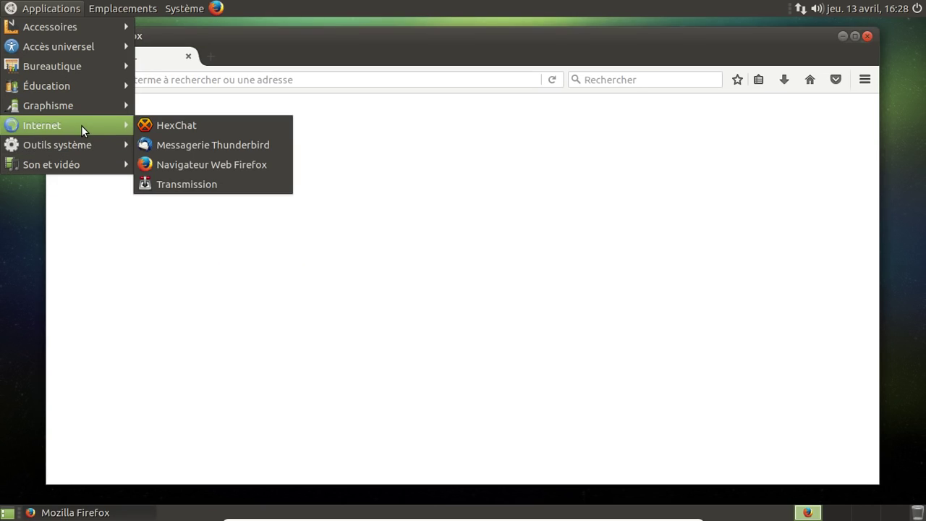
pyautogui.moveTo(75, 108)
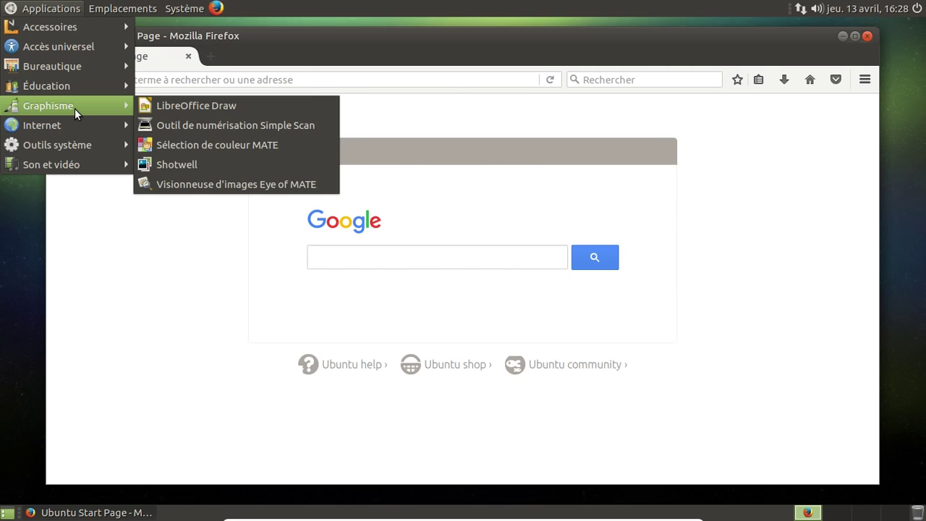
pyautogui.moveTo(68, 91)
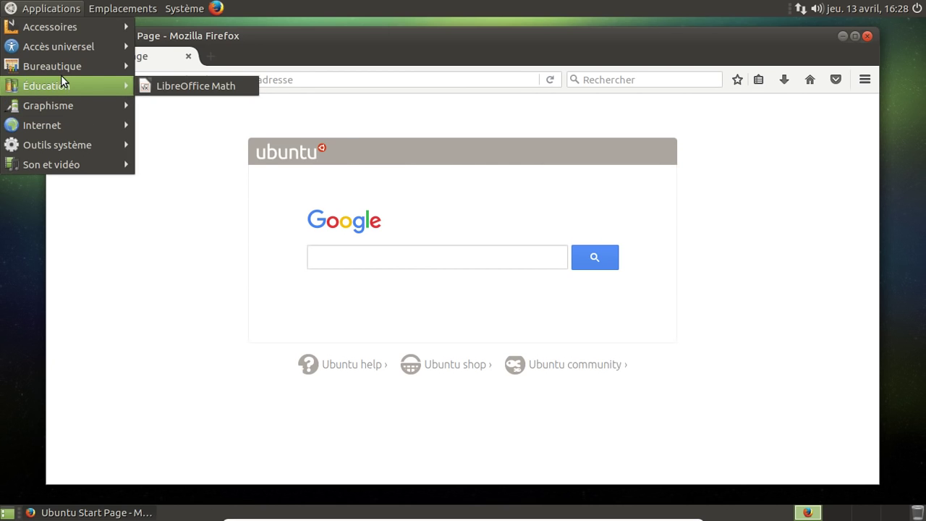
pyautogui.moveTo(62, 69)
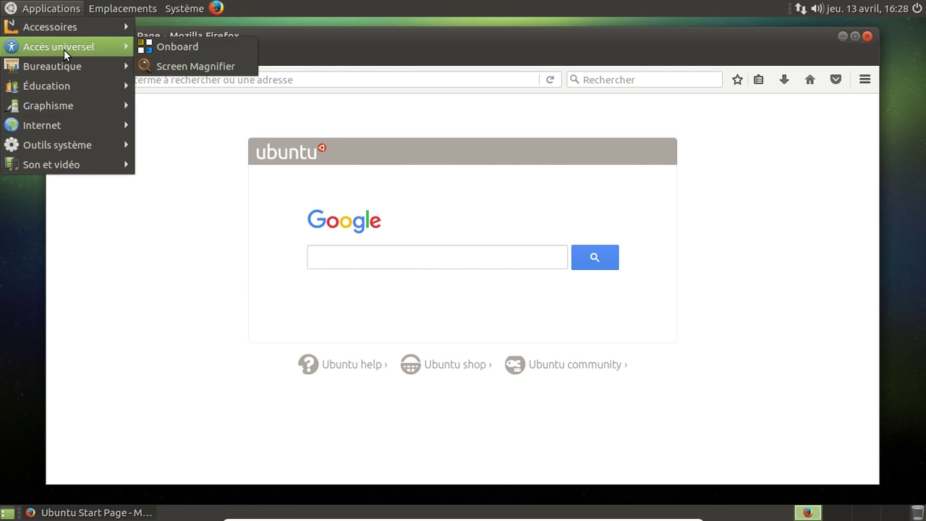
pyautogui.moveTo(64, 30)
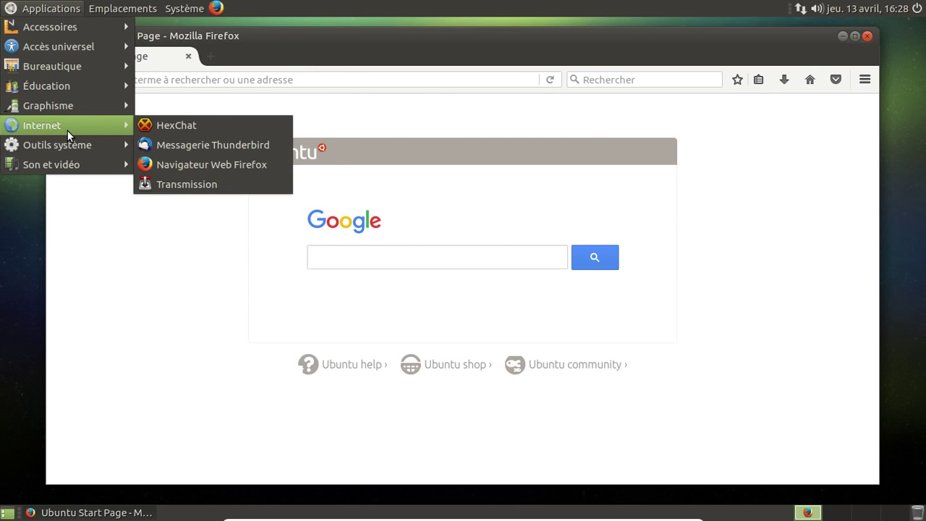
pyautogui.moveTo(69, 149)
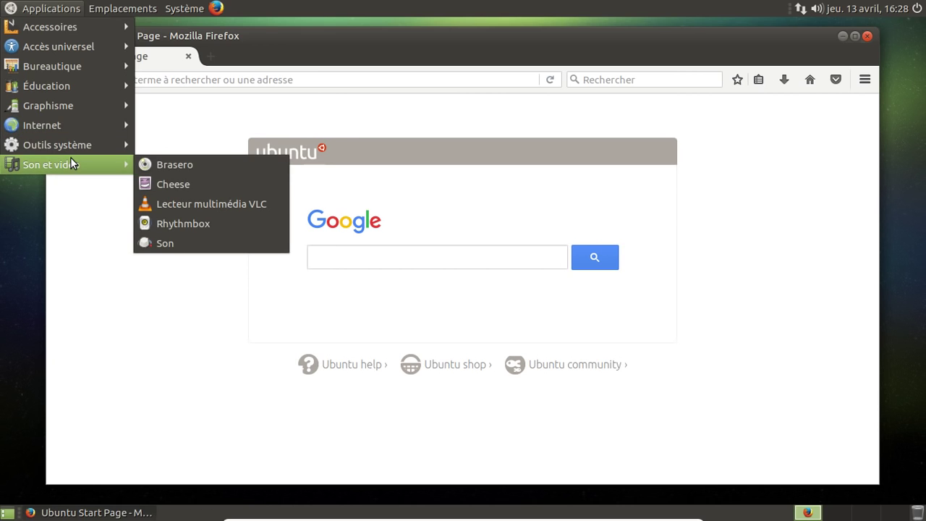
pyautogui.click(243, 82)
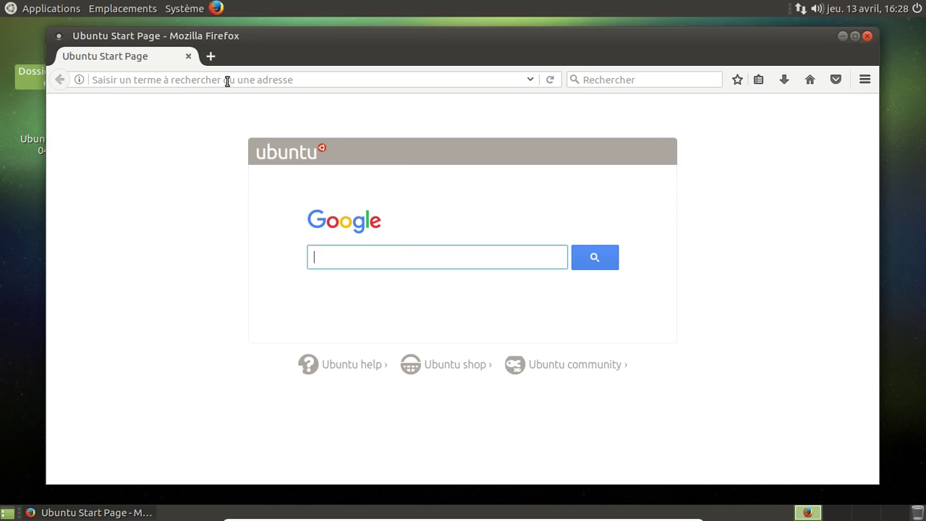
# - View the Firefox version in the À propos de Mozilla Firefox window and close it along with the browser
pyautogui.click(227, 81)
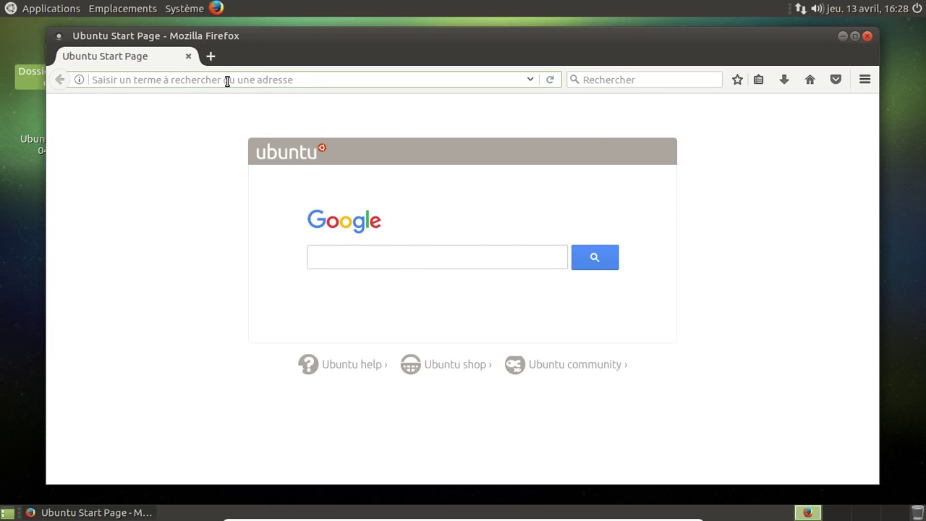
pyautogui.click(864, 80)
pyautogui.click(828, 431)
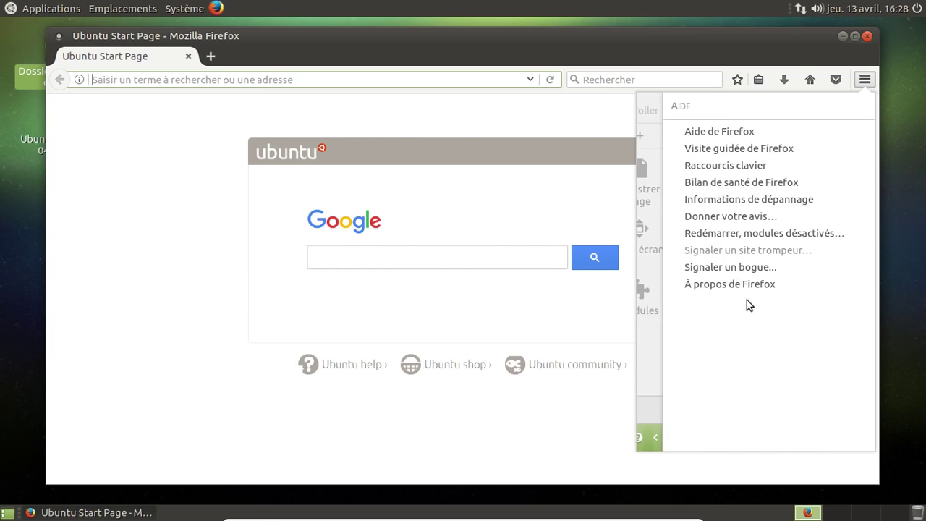
pyautogui.click(740, 287)
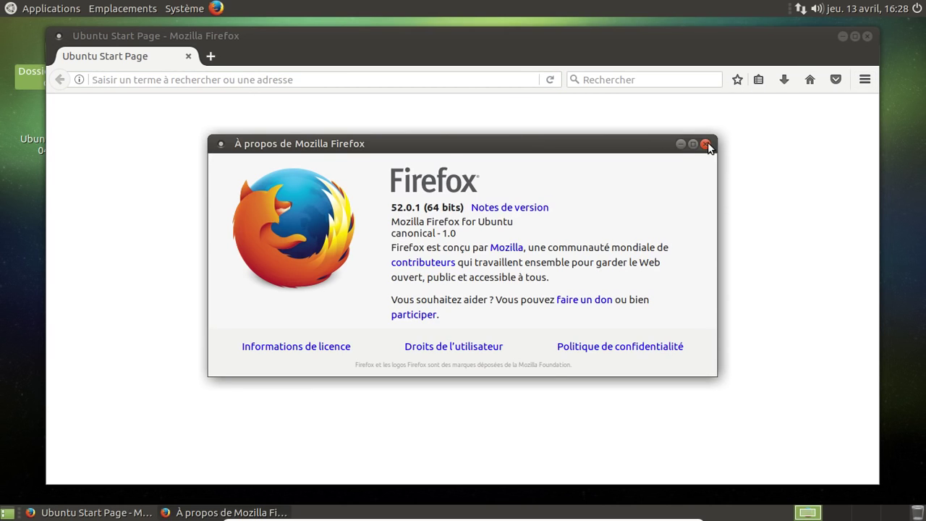
pyautogui.click(705, 144)
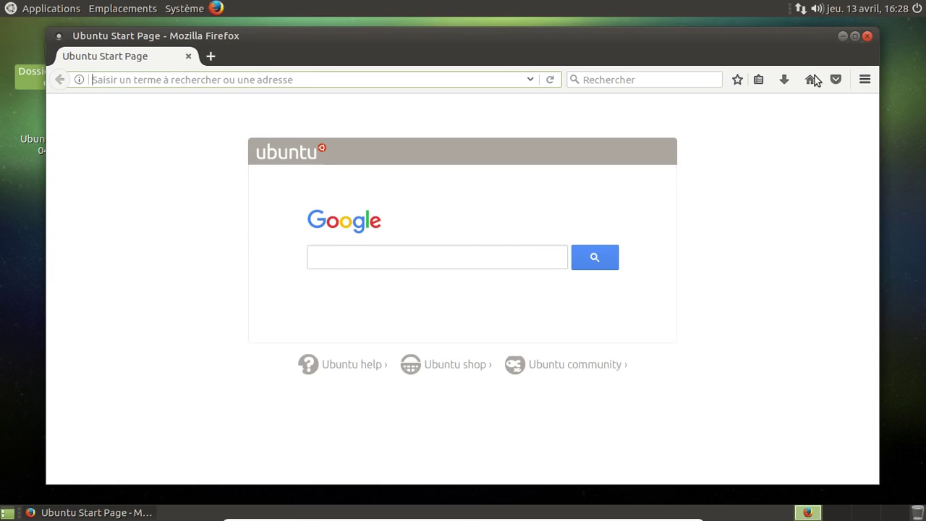
pyautogui.click(867, 36)
# - Launch MATE Tweak from the Apparence preferences and view its Interface and Tableau de bord pages
pyautogui.click(176, 7)
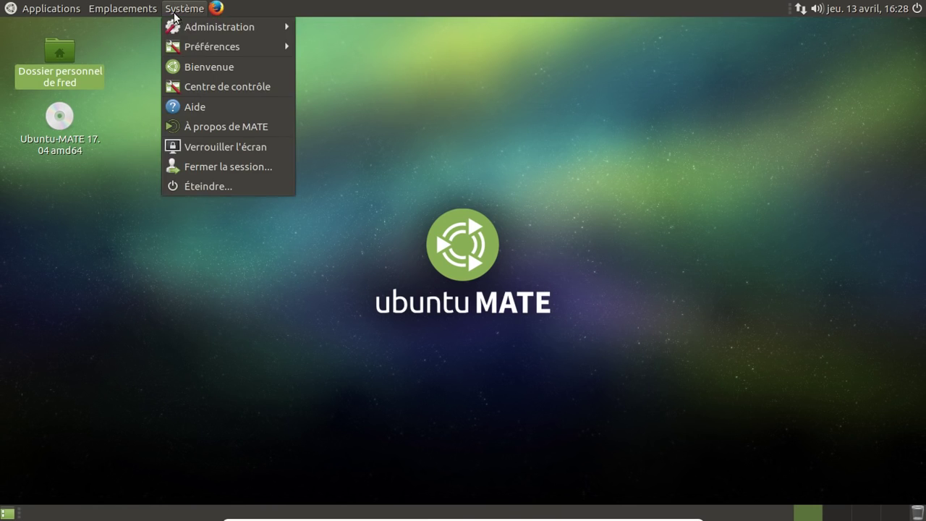
pyautogui.moveTo(180, 26)
pyautogui.moveTo(277, 43)
pyautogui.moveTo(412, 50)
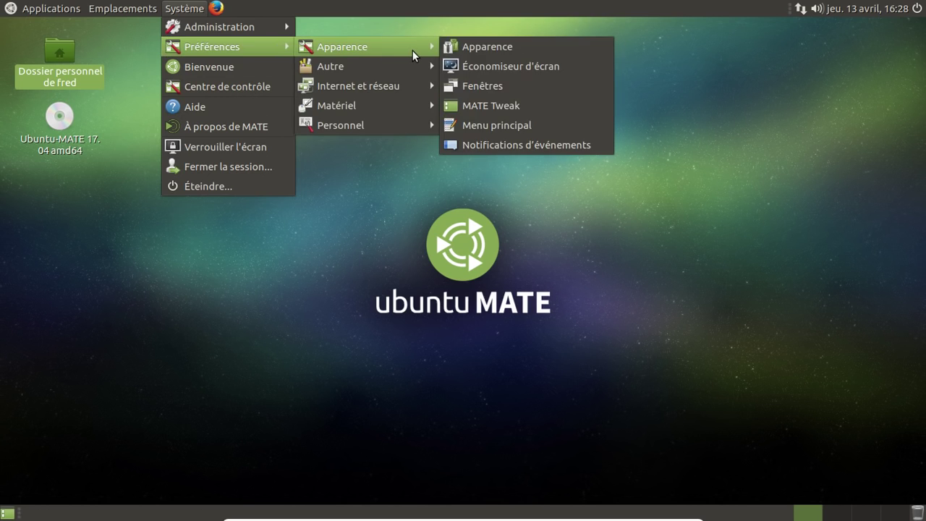
pyautogui.click(507, 102)
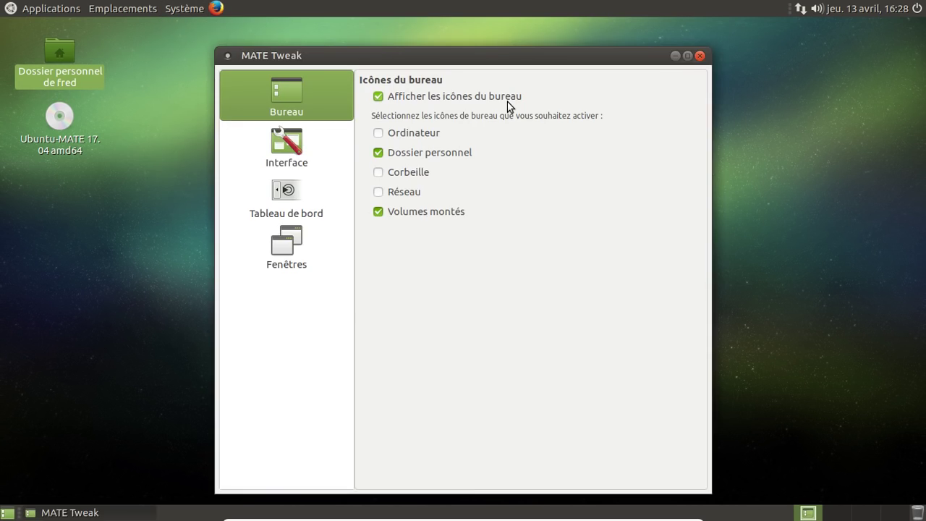
pyautogui.click(295, 126)
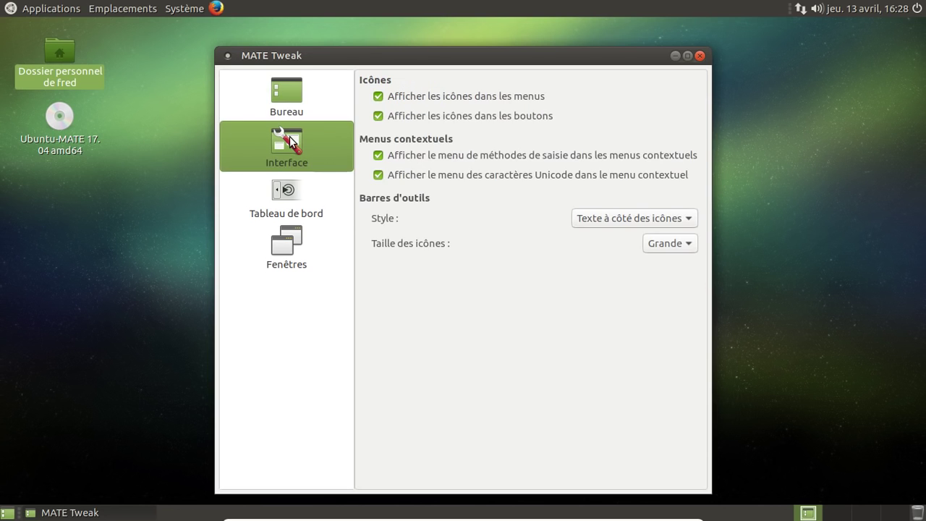
pyautogui.click(301, 192)
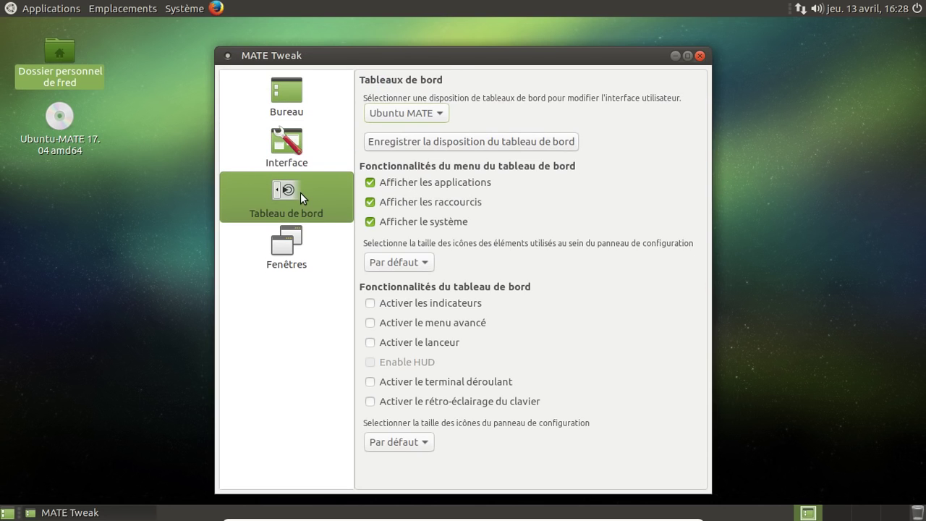
# - Switch the panel layout to Cupertino in MATE Tweak and look at its dock
pyautogui.click(418, 116)
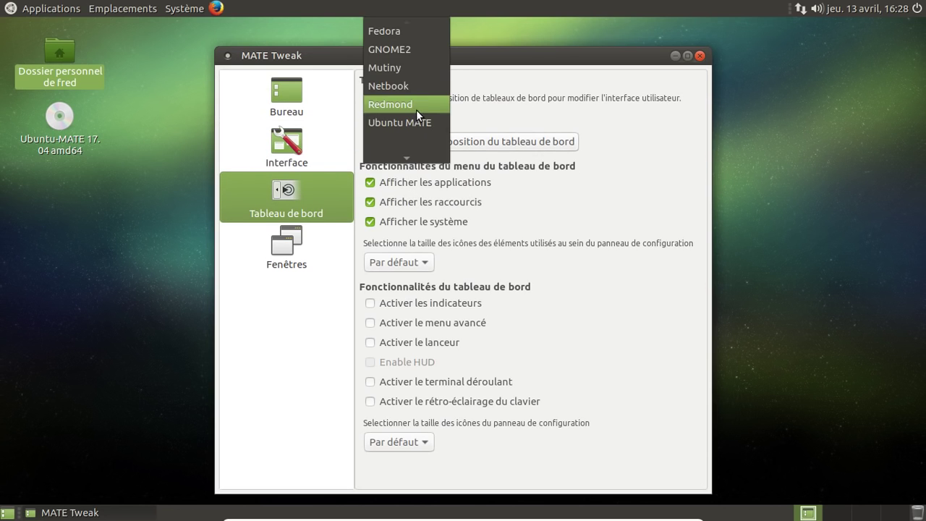
pyautogui.click(405, 26)
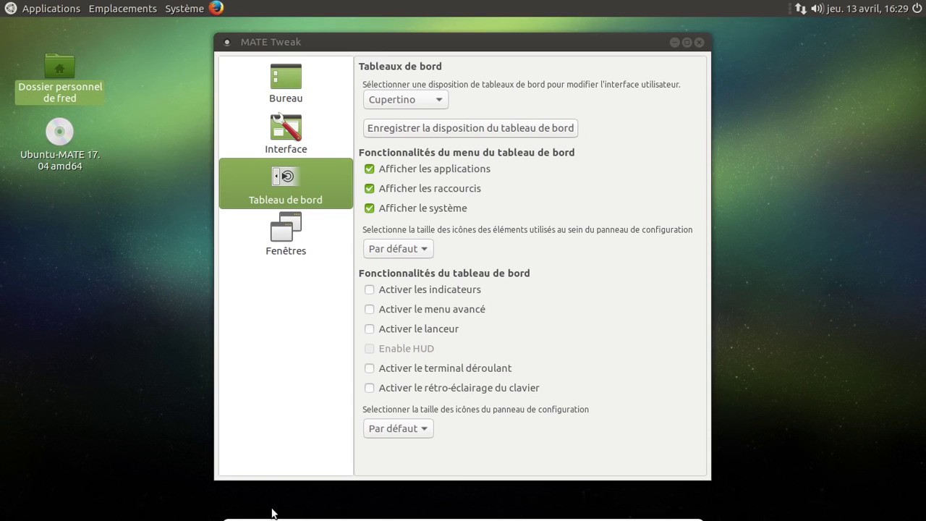
pyautogui.moveTo(416, 515)
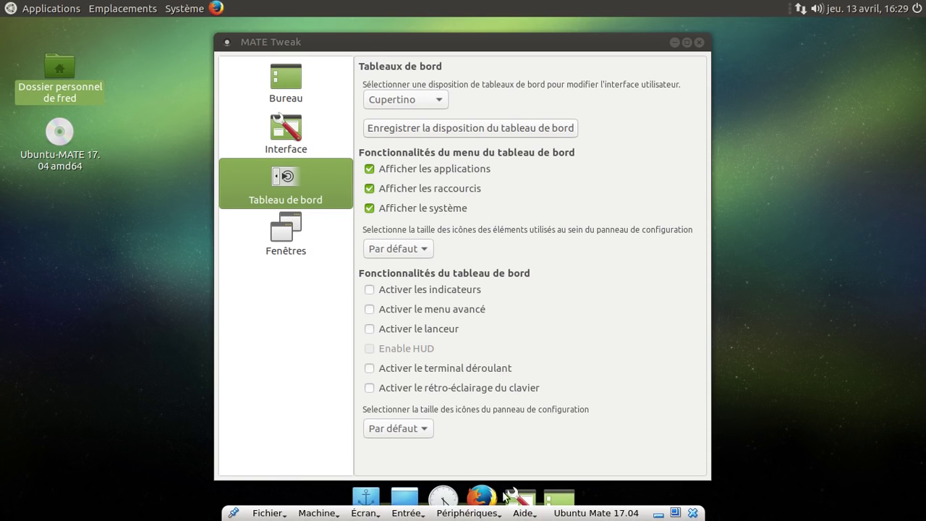
# - Switch the panel layout to Pantheon and examine its application menu
pyautogui.click(413, 103)
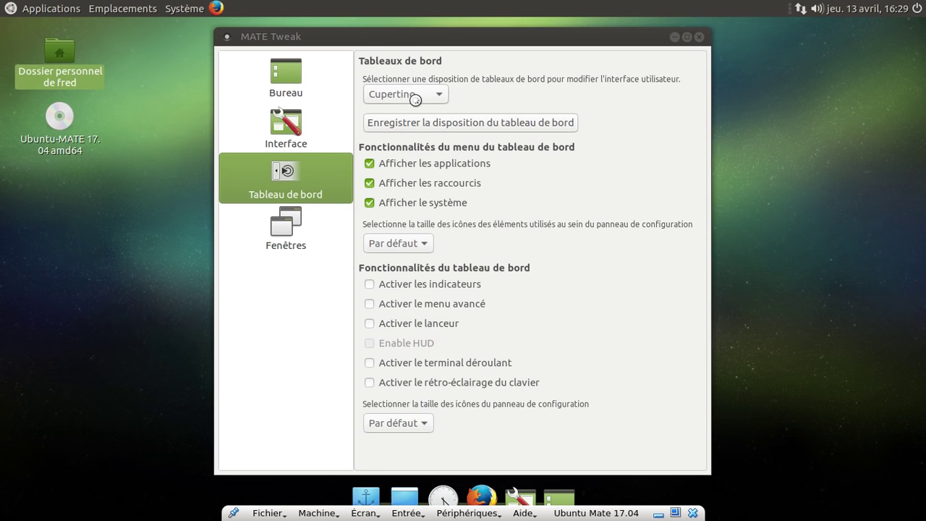
pyautogui.click(413, 96)
pyautogui.click(404, 107)
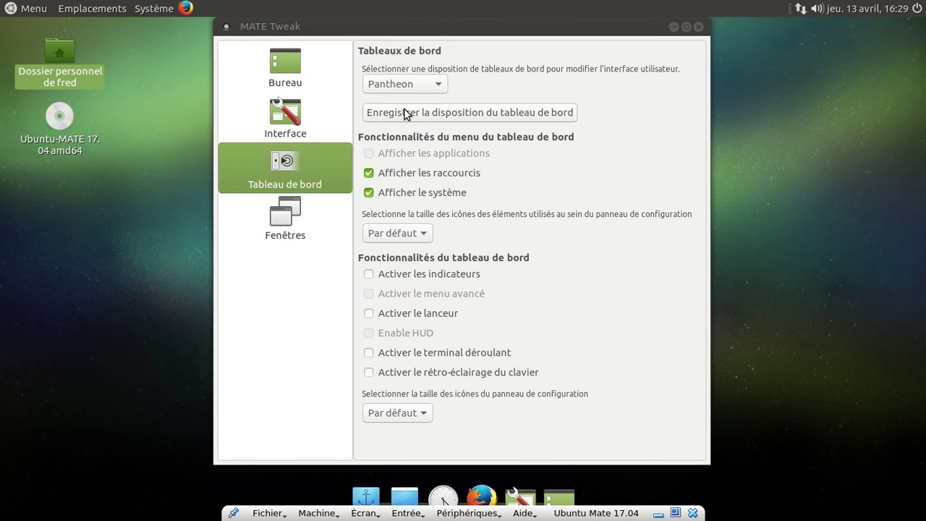
pyautogui.click(44, 14)
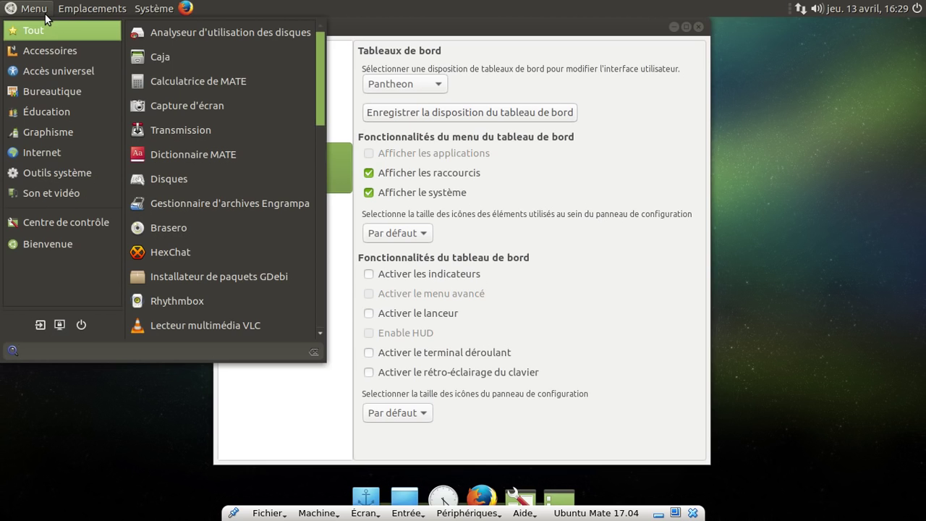
pyautogui.click(45, 14)
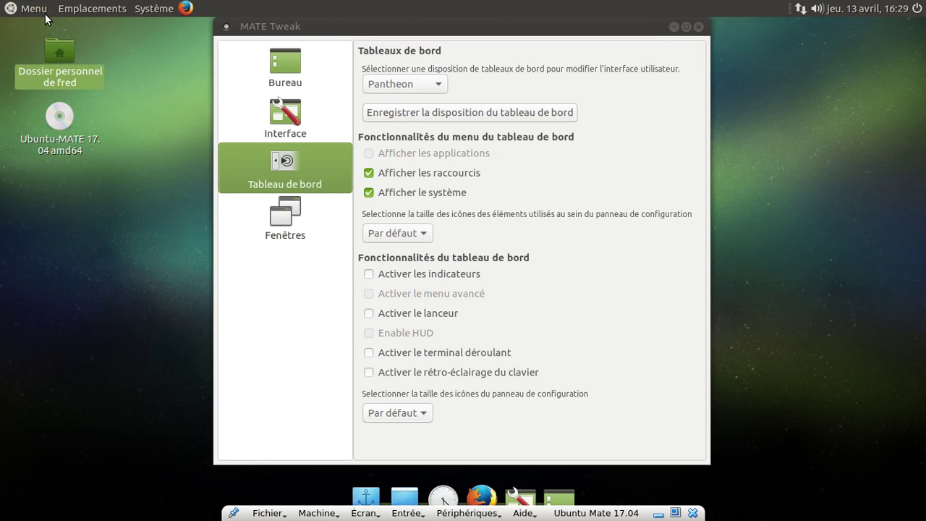
pyautogui.rightClick(45, 14)
pyautogui.click(32, 11)
pyautogui.click(32, 10)
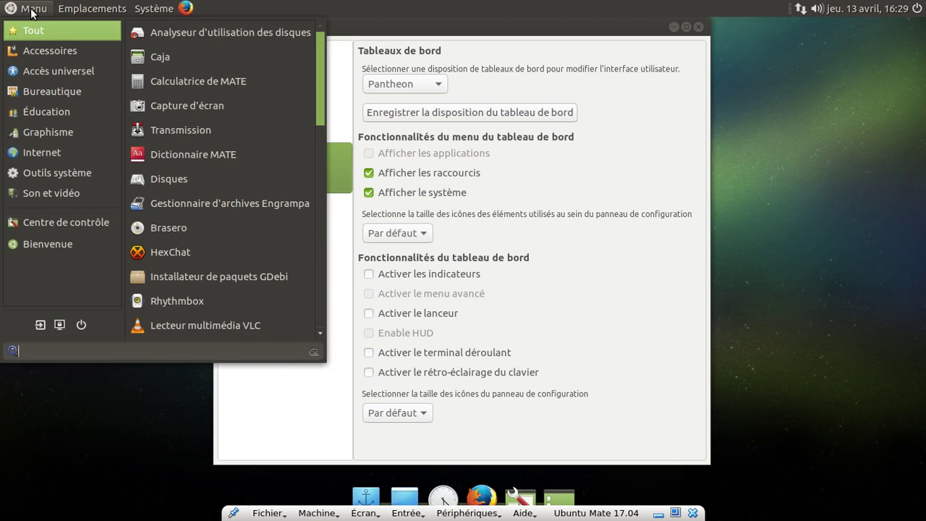
pyautogui.click(31, 10)
# - Switch the panel layout to Fedora in MATE Tweak
pyautogui.click(396, 87)
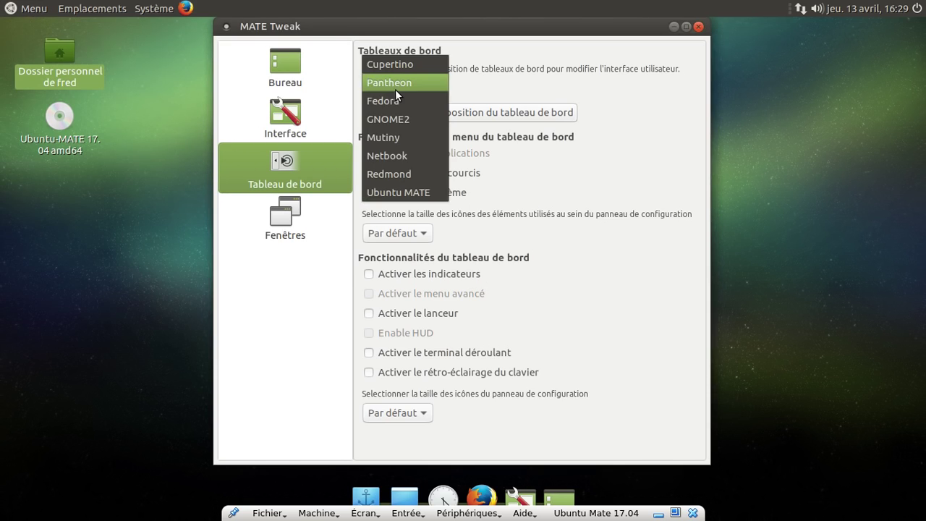
pyautogui.click(392, 100)
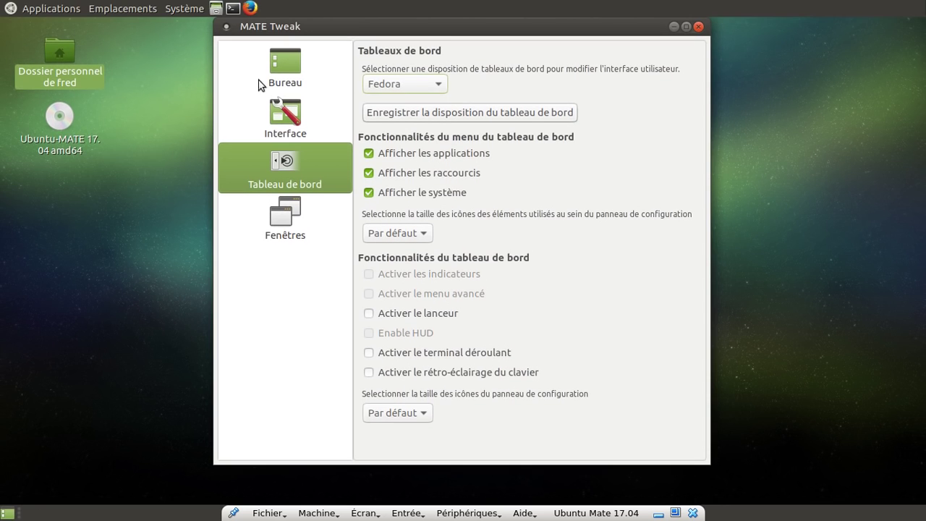
# - Look at the Fedora layout's Applications menu and switch the panel layout to GNOME2
pyautogui.click(50, 8)
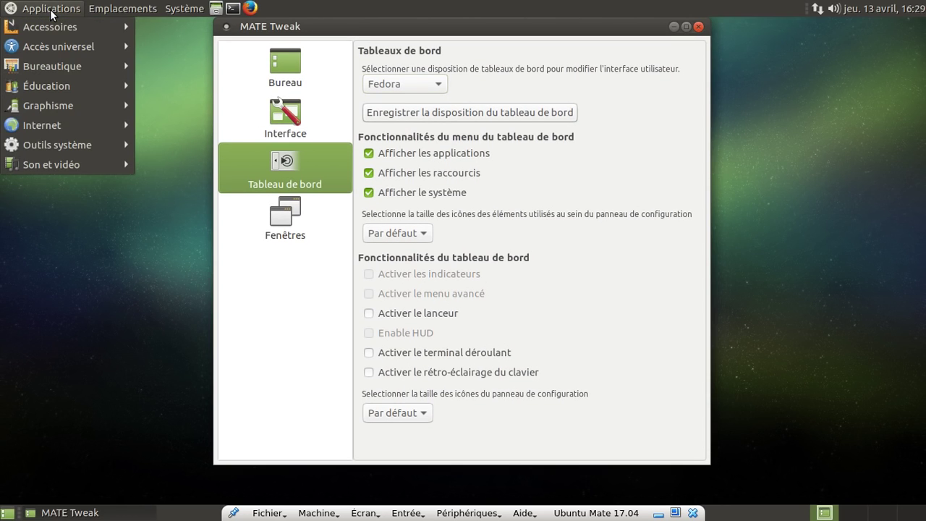
pyautogui.click(51, 10)
pyautogui.click(415, 83)
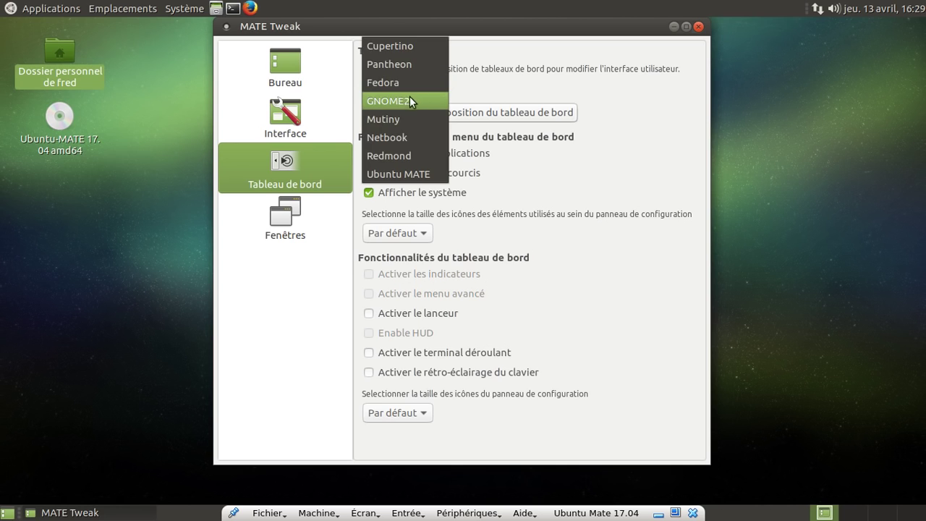
pyautogui.click(406, 102)
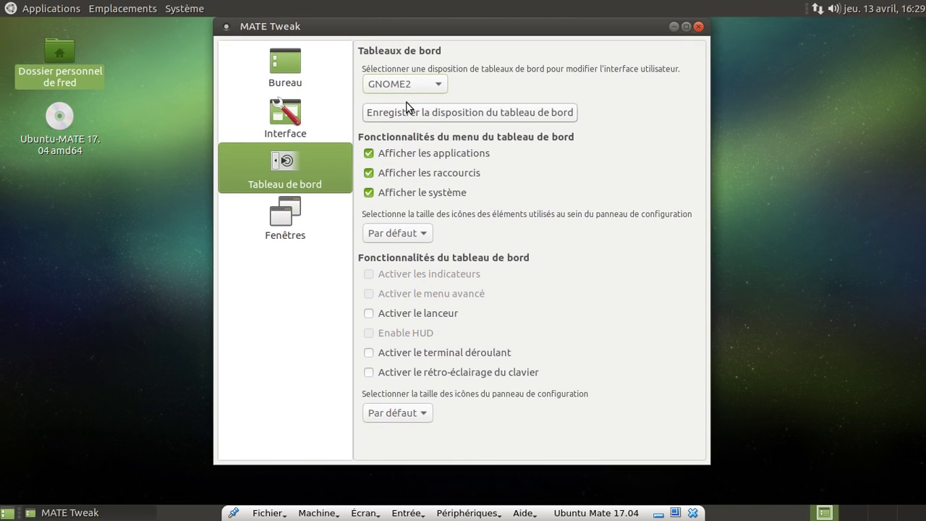
# - Switch the panel layout to Mutiny and look at its application menu
pyautogui.click(418, 85)
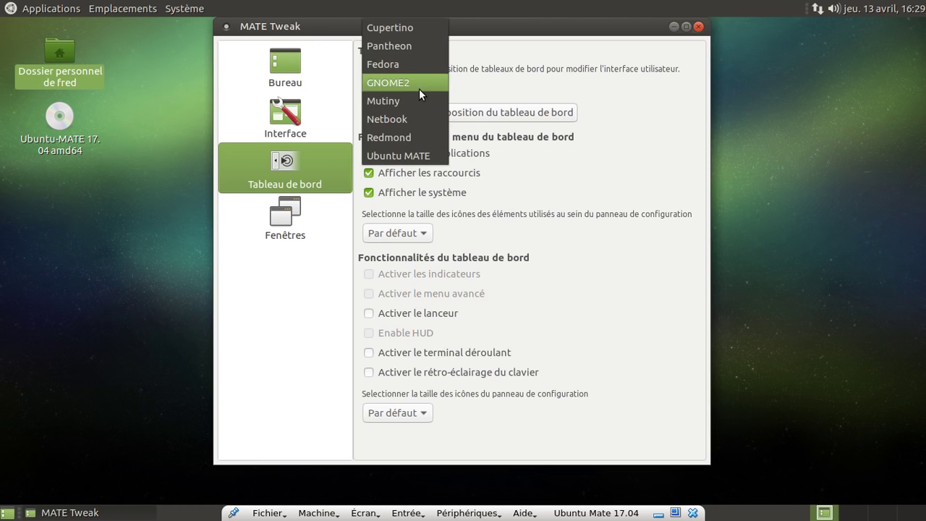
pyautogui.click(414, 97)
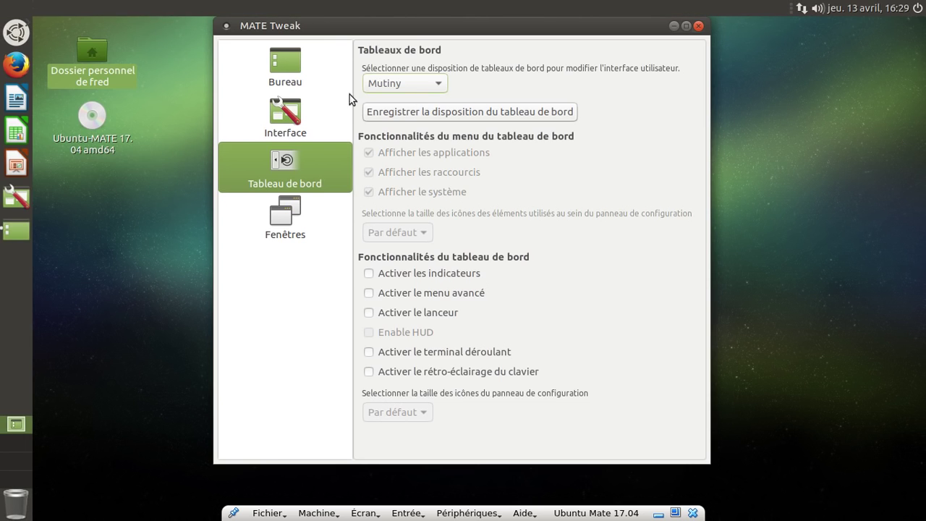
pyautogui.click(24, 41)
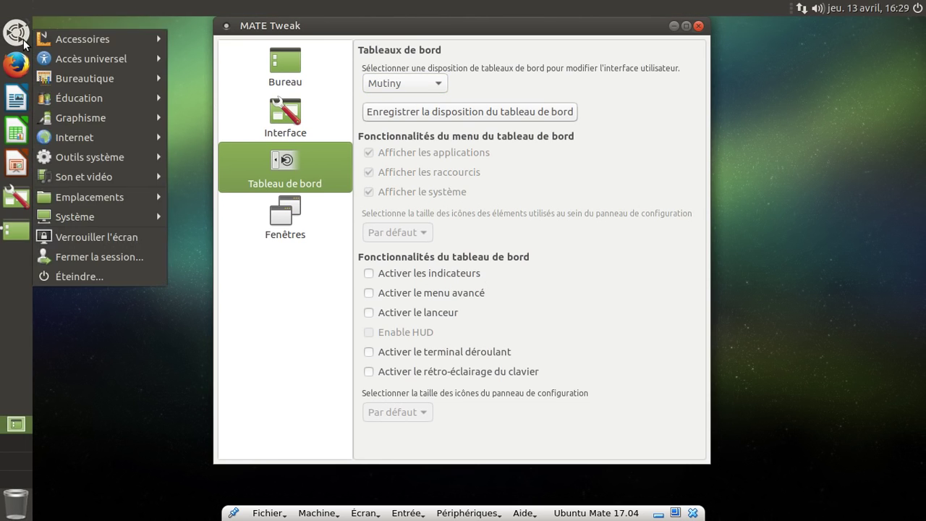
pyautogui.click(24, 42)
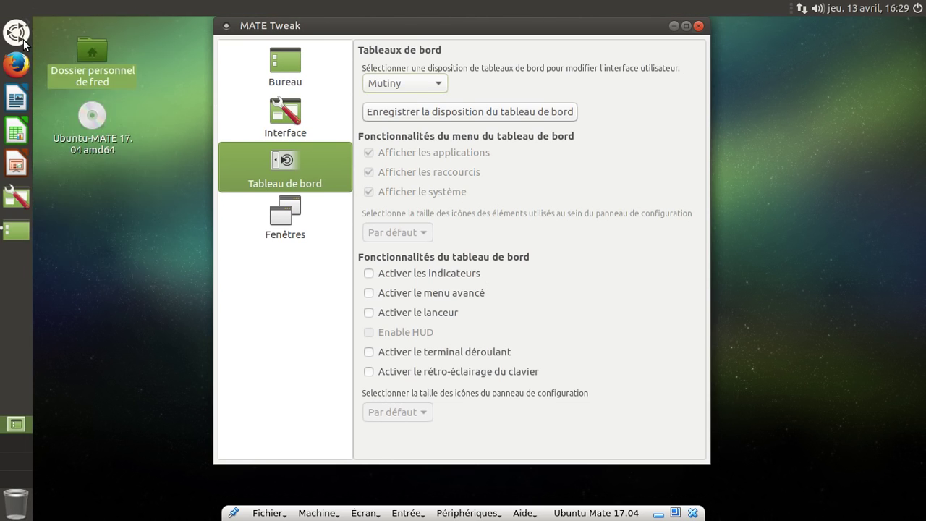
# - Switch the panel layout to Netbook and check its main menu
pyautogui.click(402, 88)
pyautogui.click(395, 92)
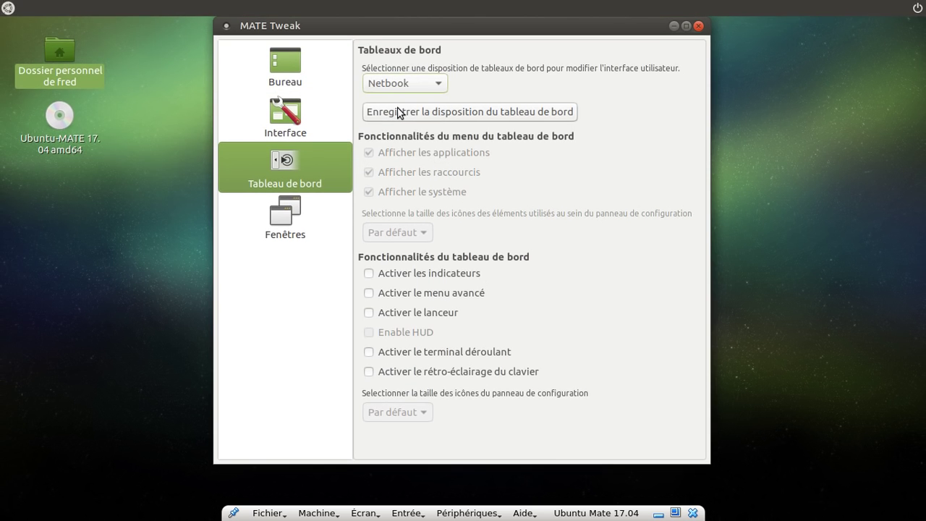
pyautogui.click(7, 9)
pyautogui.click(8, 10)
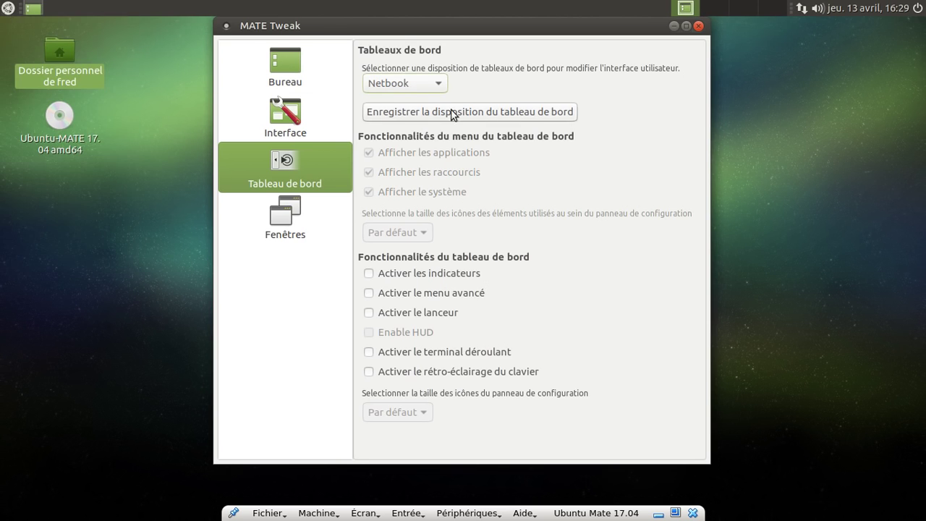
# - Switch the panel layout to Redmond and view its application menu
pyautogui.click(436, 84)
pyautogui.click(411, 101)
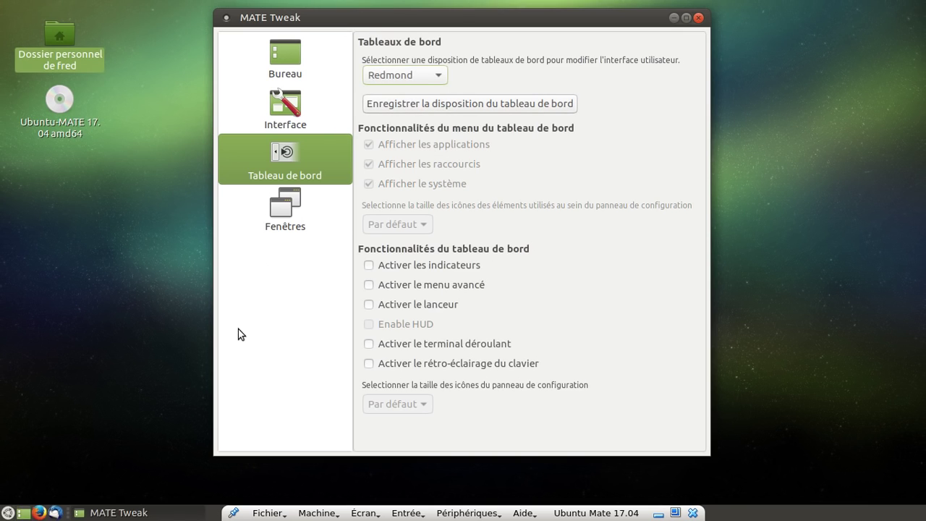
pyautogui.click(6, 512)
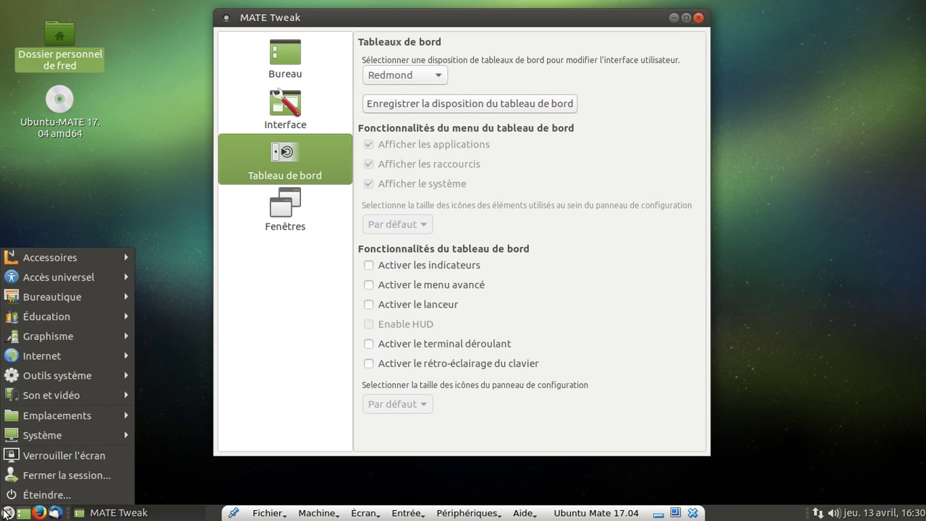
pyautogui.click(6, 512)
# - Switch the panel layout to Ubuntu MATE
pyautogui.click(411, 77)
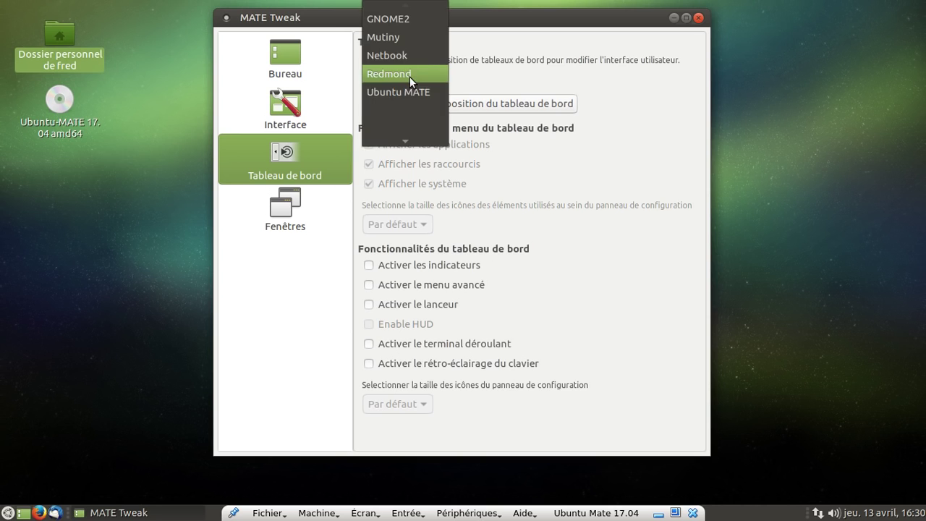
pyautogui.click(404, 92)
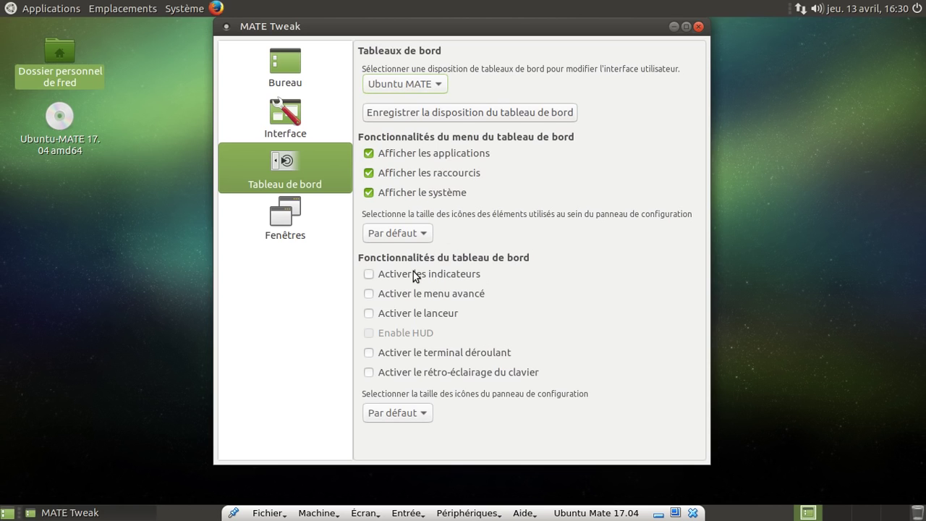
# - Enable the advanced menu for the panel, look at its contents and disable it again
pyautogui.click(368, 294)
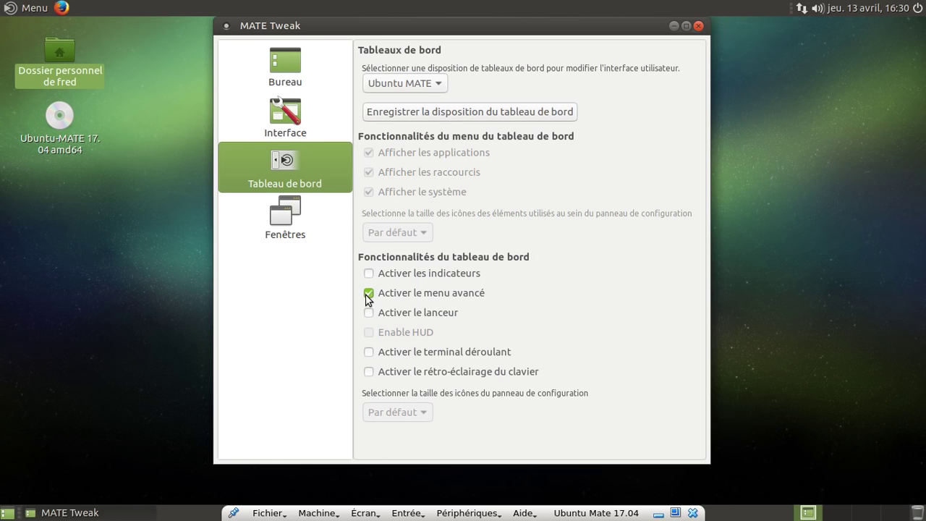
pyautogui.click(36, 7)
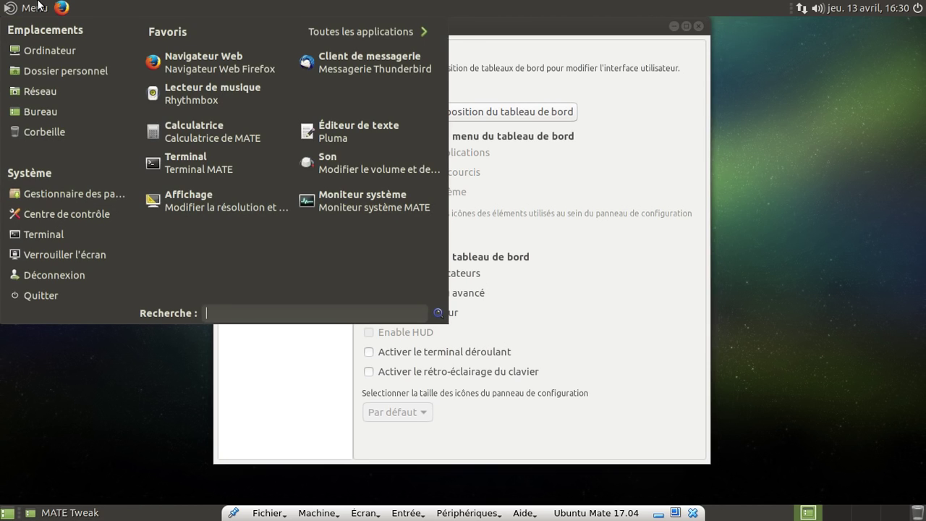
pyautogui.click(39, 7)
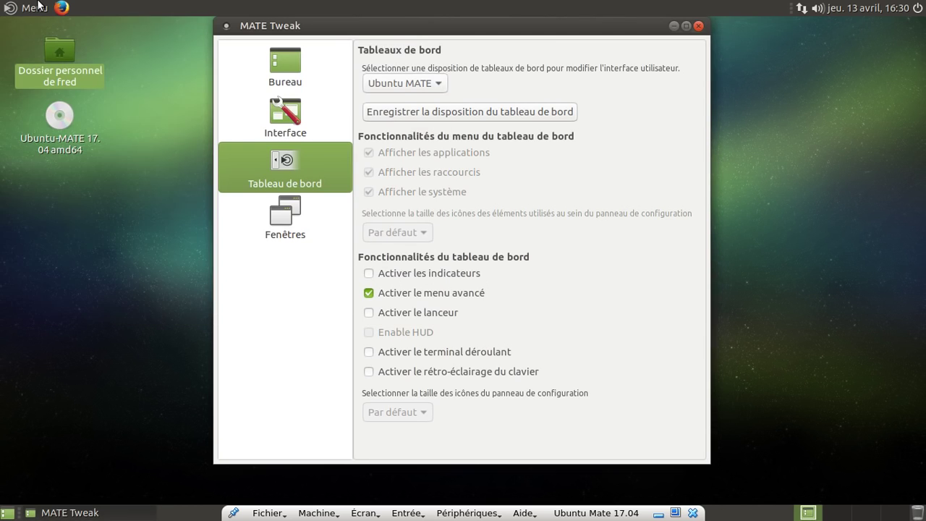
pyautogui.click(368, 292)
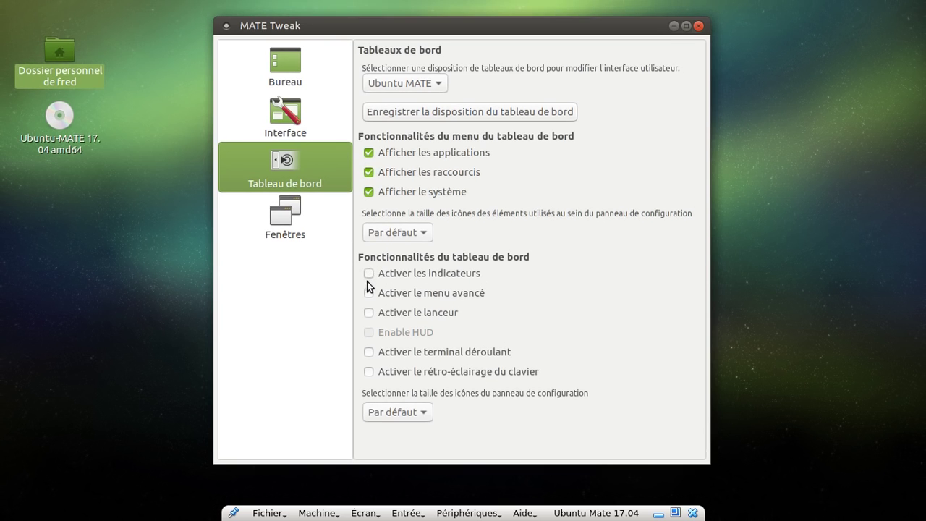
# - View the Interface and Bureau pages of MATE Tweak and close the window
pyautogui.click(277, 105)
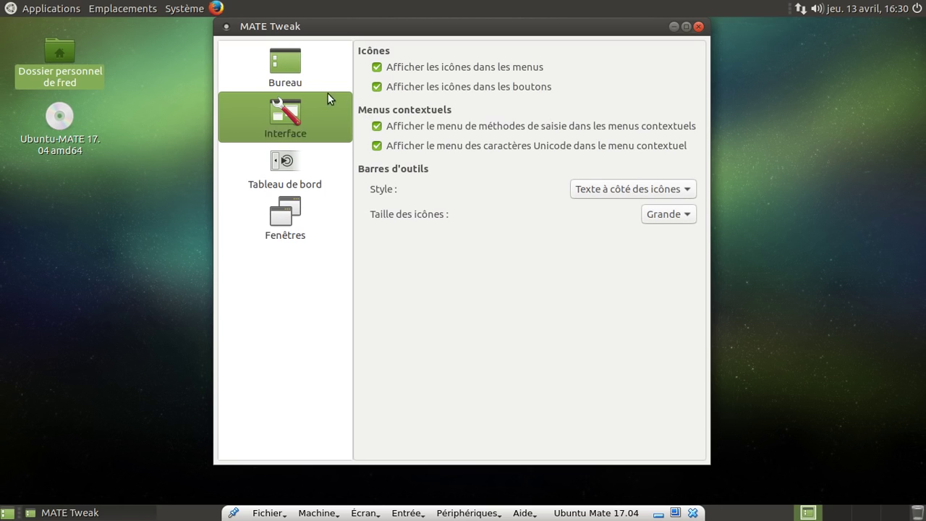
pyautogui.click(298, 73)
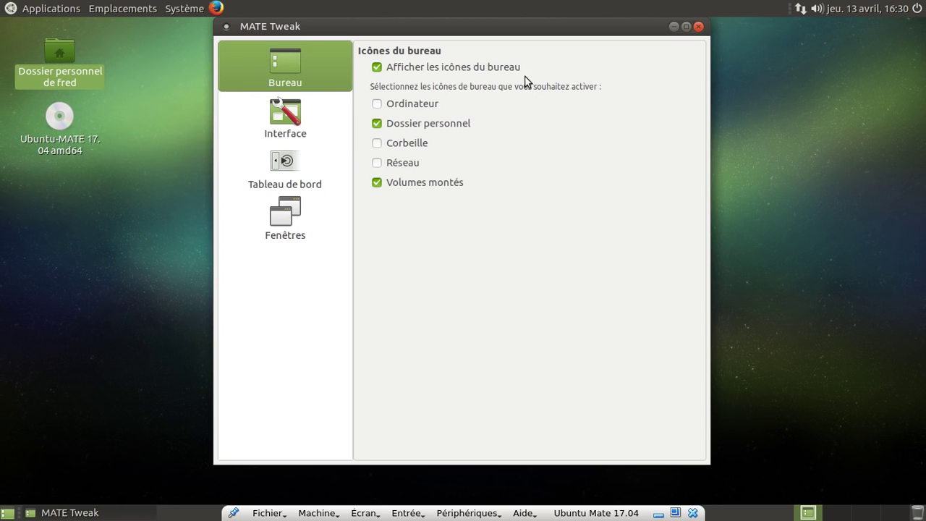
pyautogui.click(698, 26)
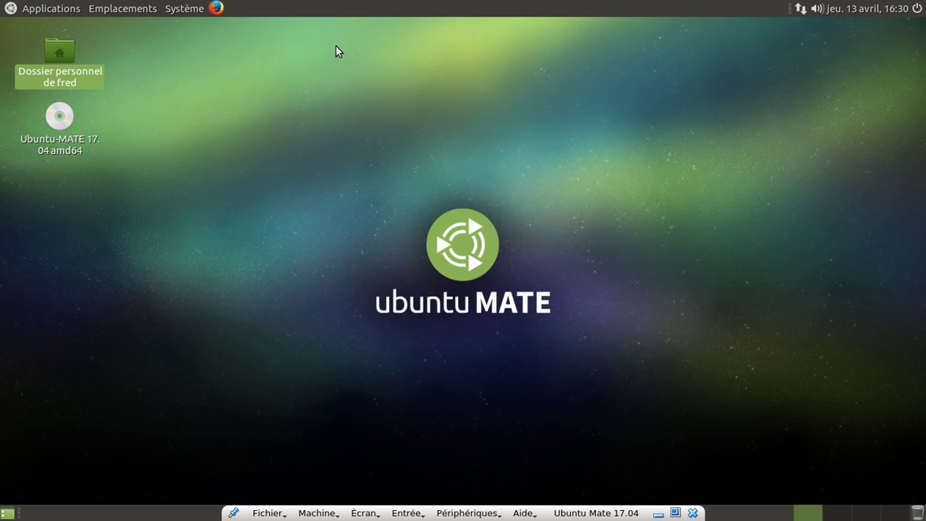
# - Open the appearance preferences and display the icon themes available for customizing the current theme
pyautogui.click(174, 11)
pyautogui.moveTo(217, 27)
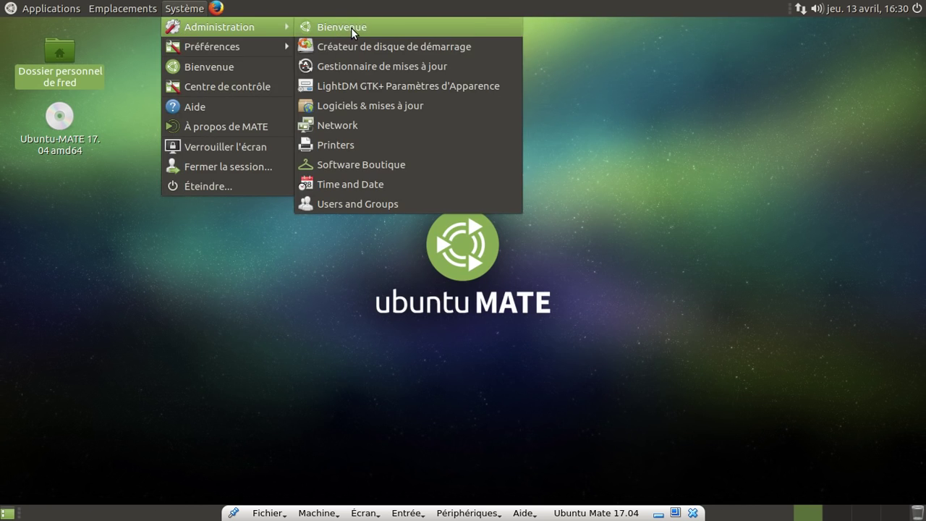
pyautogui.moveTo(260, 43)
pyautogui.moveTo(351, 37)
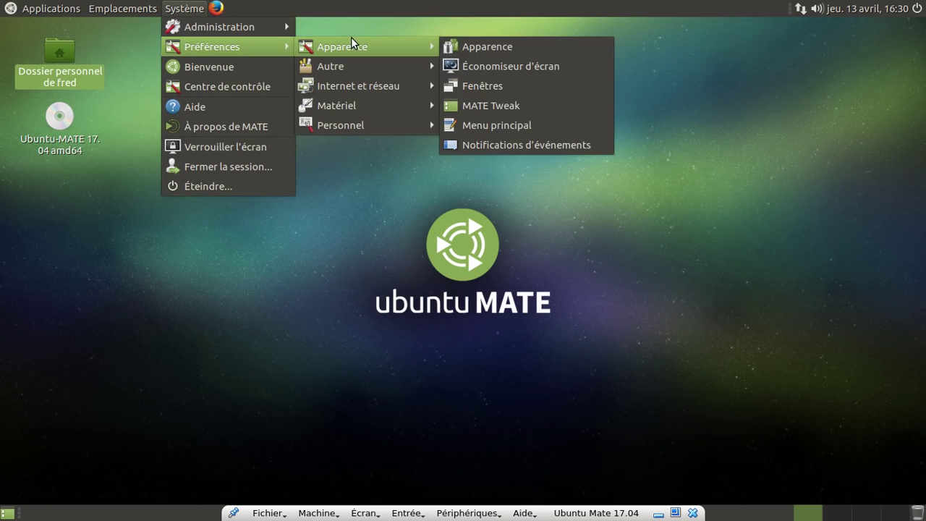
pyautogui.click(508, 47)
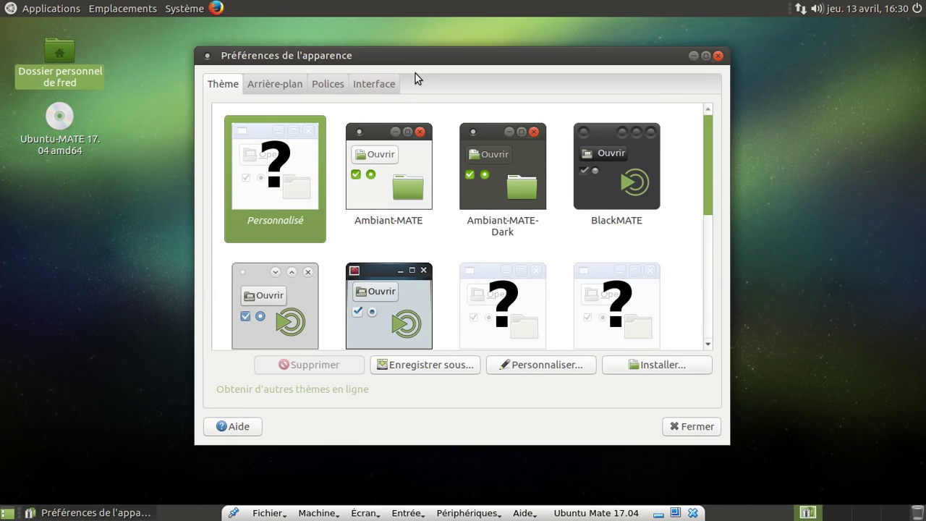
pyautogui.click(554, 365)
pyautogui.click(513, 136)
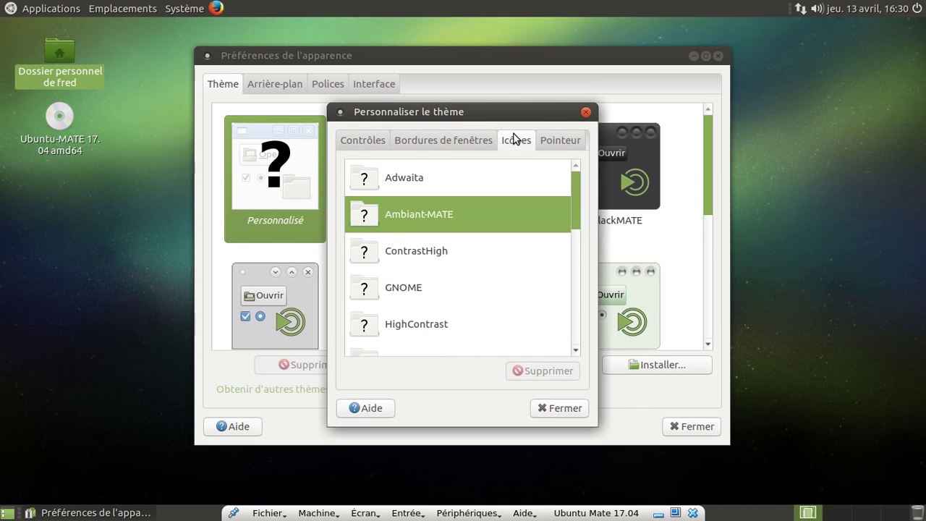
# - Browse the list of icon themes and apply Menta
pyautogui.scroll(-5, 523, 218)
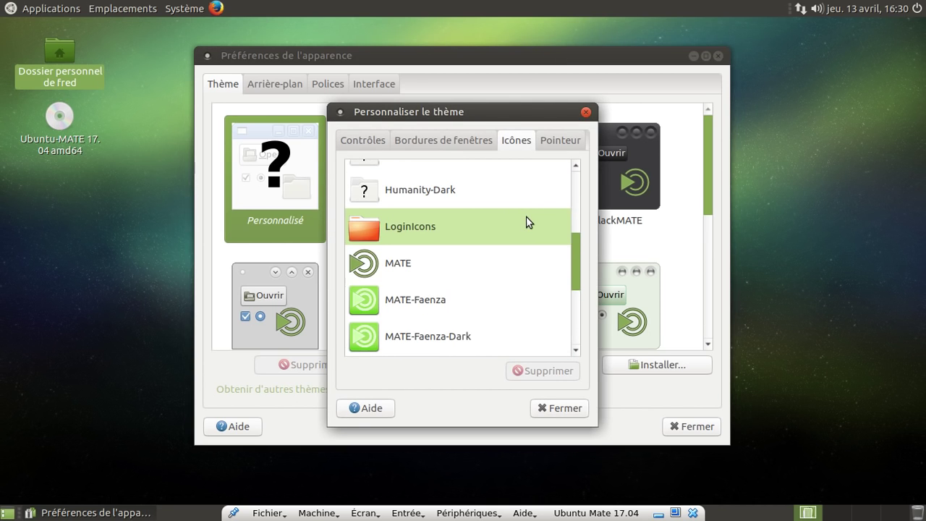
pyautogui.scroll(-5, 526, 216)
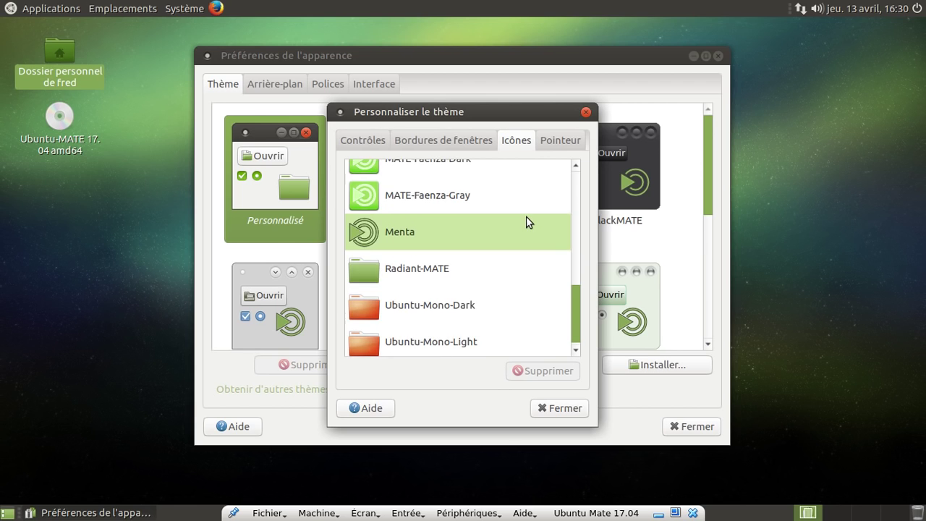
pyautogui.scroll(3, 526, 216)
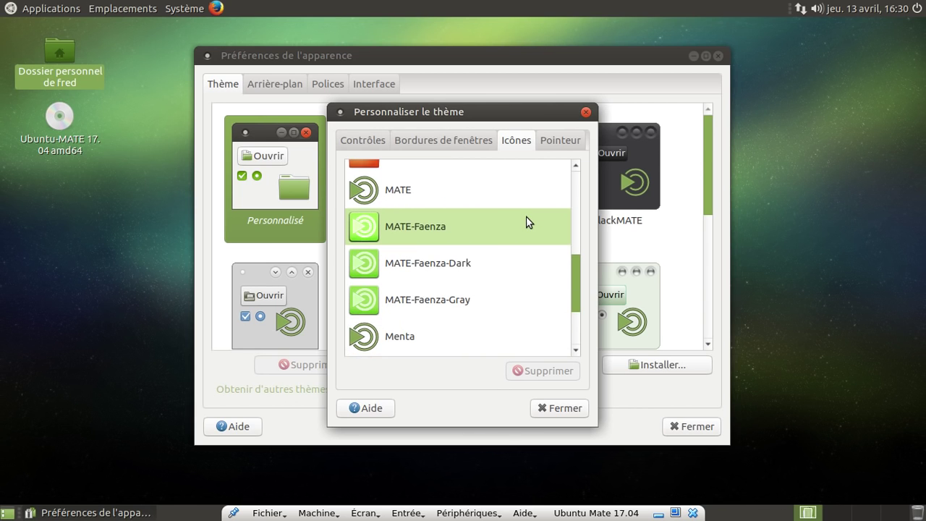
pyautogui.click(422, 331)
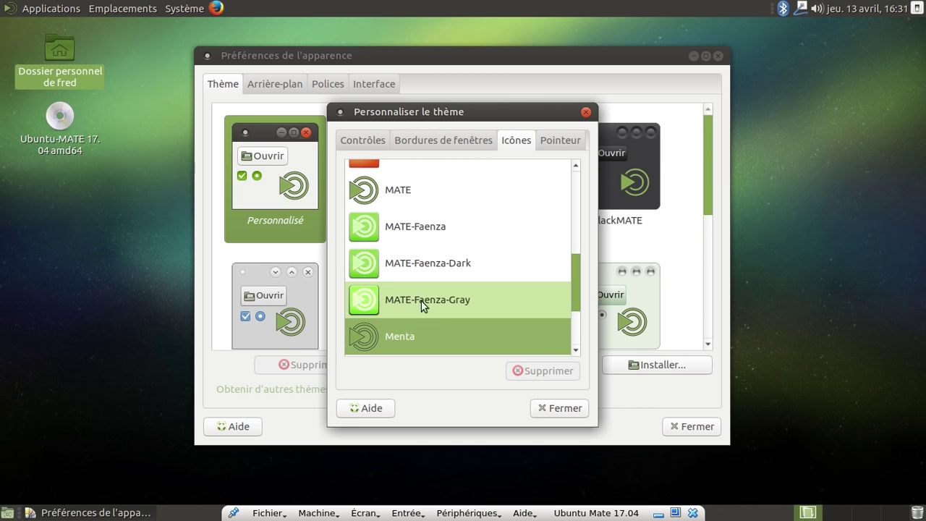
# - Apply the MATE icon theme and open the home folder to view its icons, dismissing the internal error report
pyautogui.scroll(-2, 439, 307)
pyautogui.scroll(3, 439, 306)
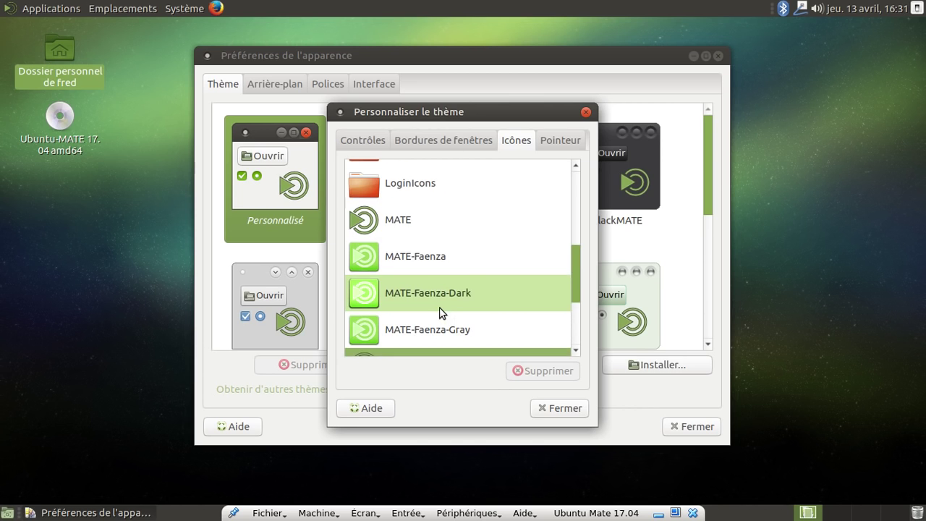
pyautogui.click(407, 220)
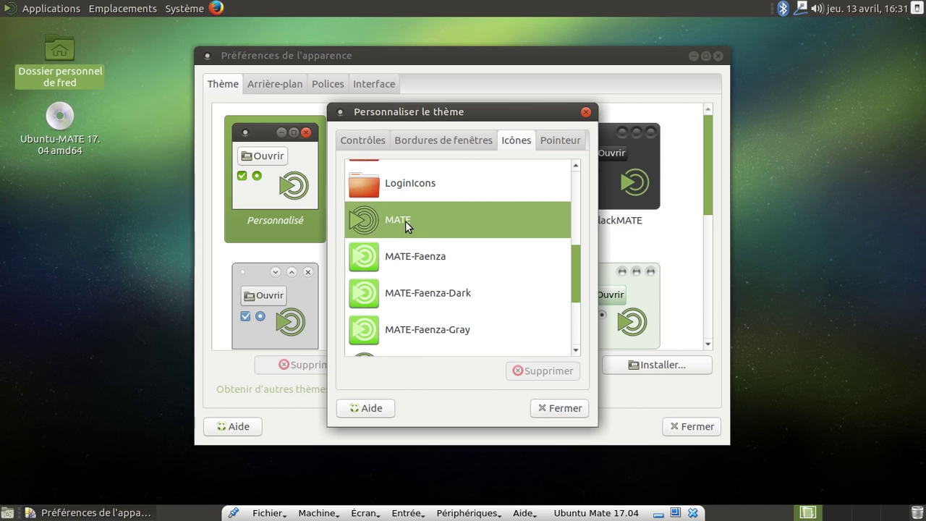
pyautogui.doubleClick(70, 55)
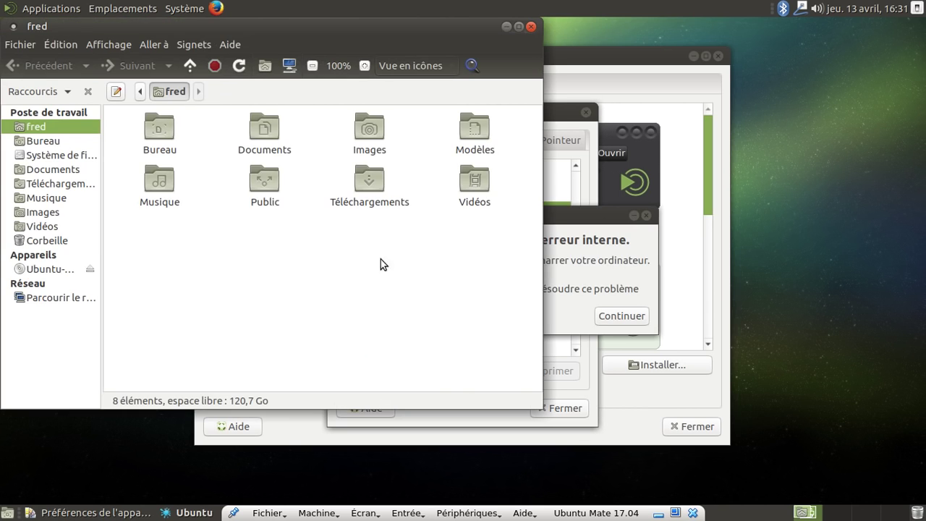
pyautogui.click(614, 316)
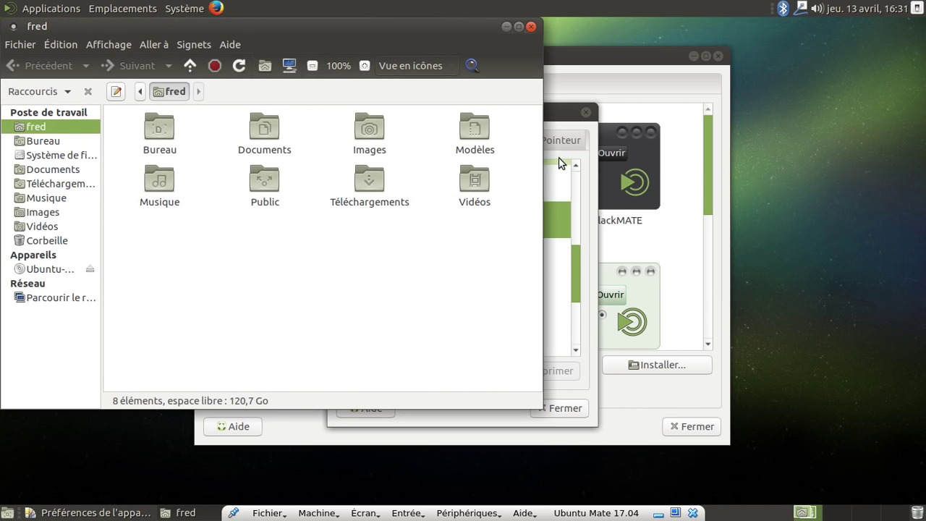
# - Set the icon theme back to Ambiant-MATE and close the theme customization dialog
pyautogui.click(551, 114)
pyautogui.scroll(2, 516, 236)
pyautogui.scroll(4, 516, 236)
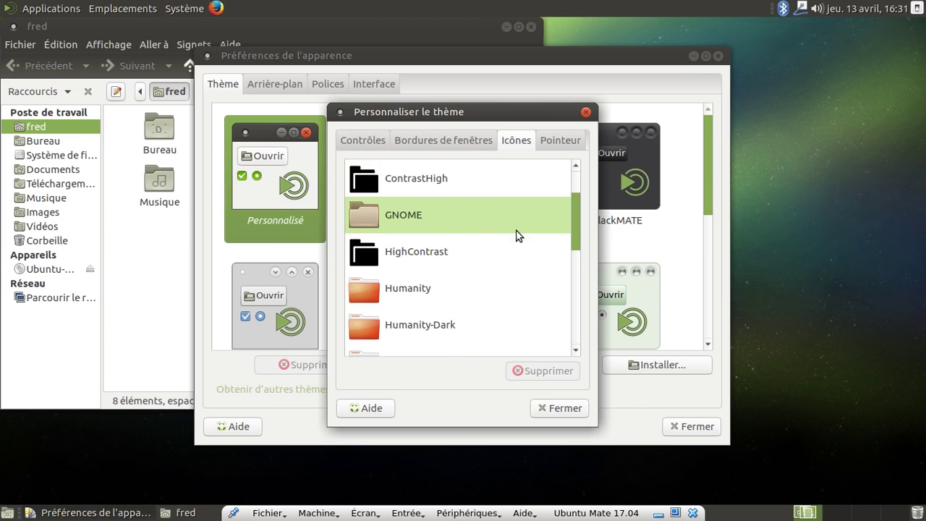
pyautogui.click(460, 209)
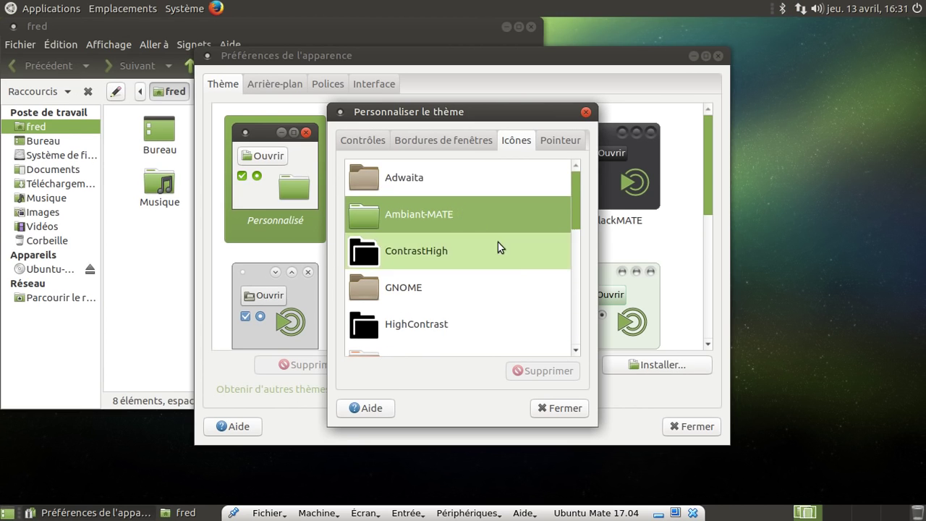
pyautogui.click(556, 408)
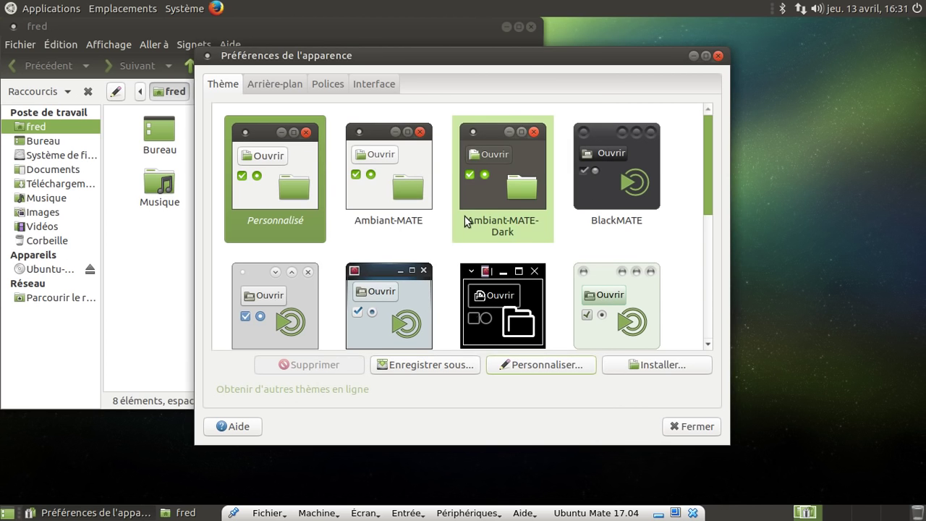
# - Look through the list of available themes, and view the font and desktop background settings
pyautogui.scroll(-1, 702, 221)
pyautogui.scroll(-3, 702, 220)
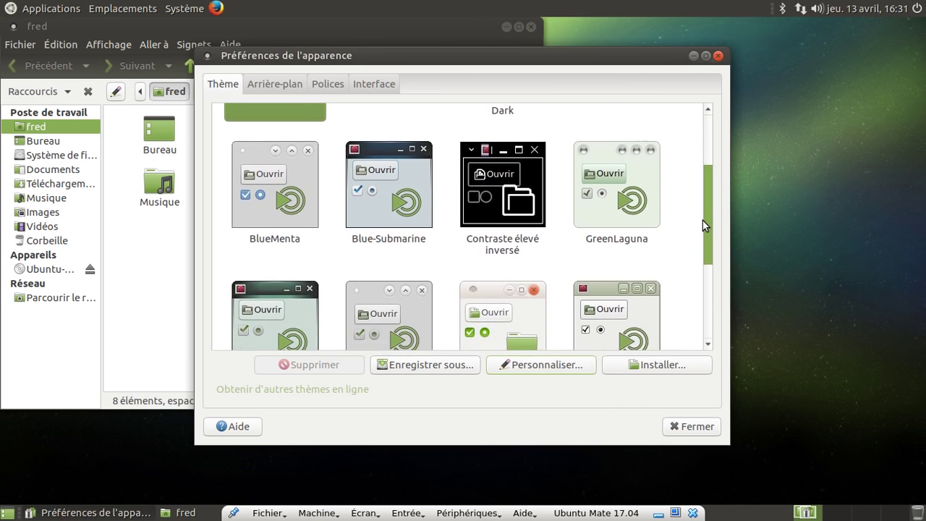
pyautogui.scroll(-2, 703, 220)
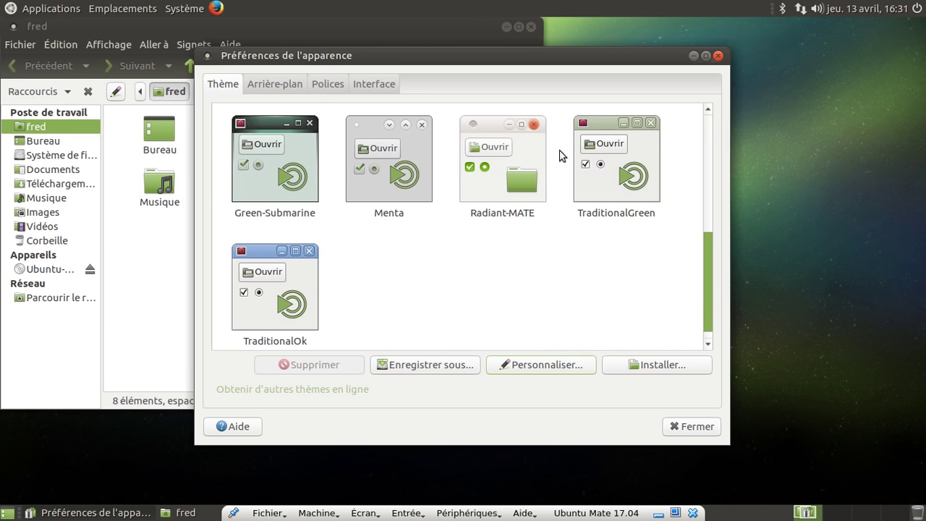
pyautogui.click(362, 91)
pyautogui.click(329, 85)
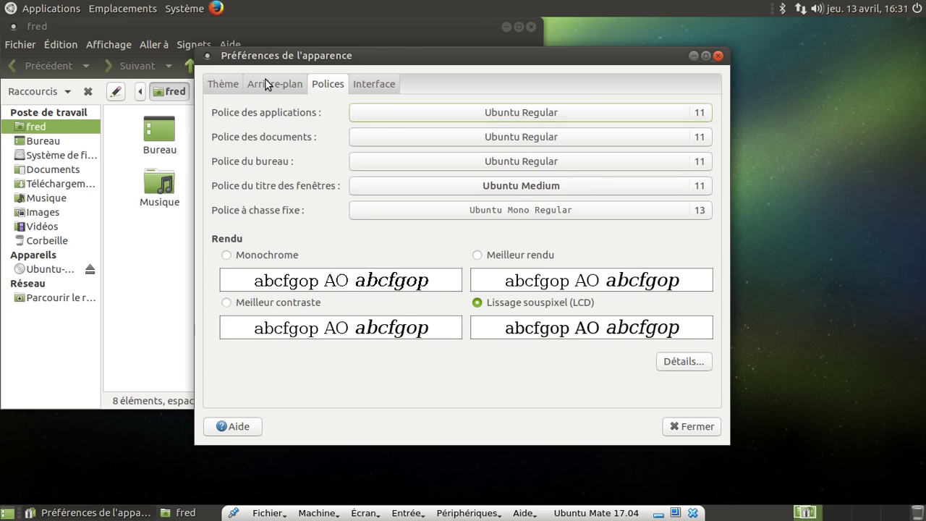
pyautogui.click(265, 84)
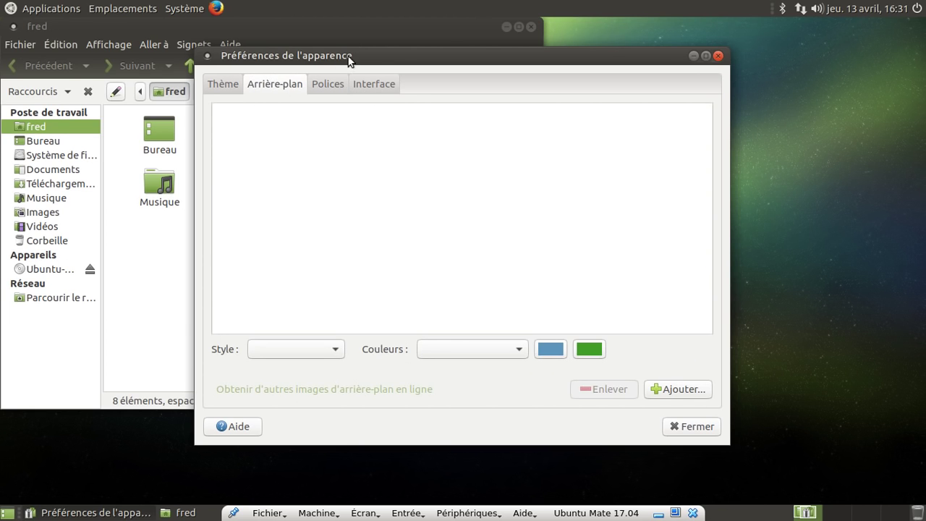
# - Close the home folder window and force the unresponsive appearance preferences to quit
pyautogui.click(532, 27)
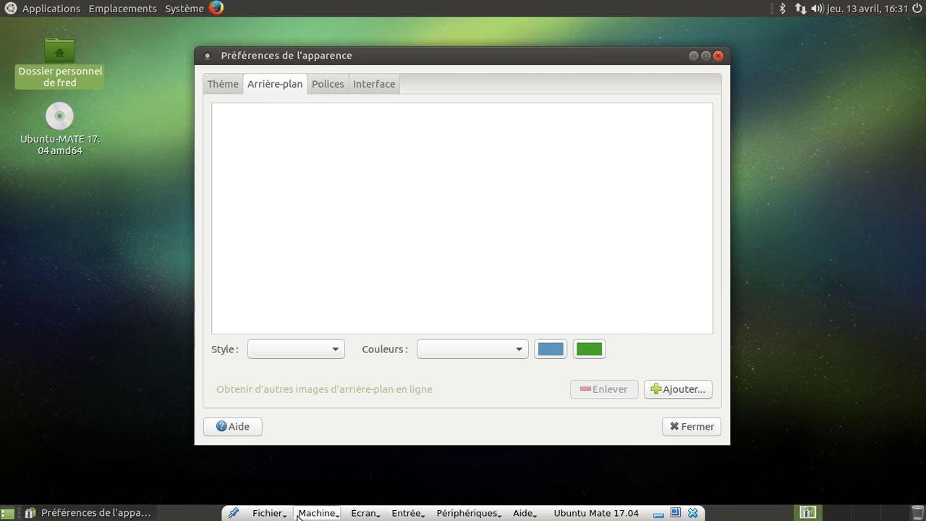
pyautogui.click(356, 513)
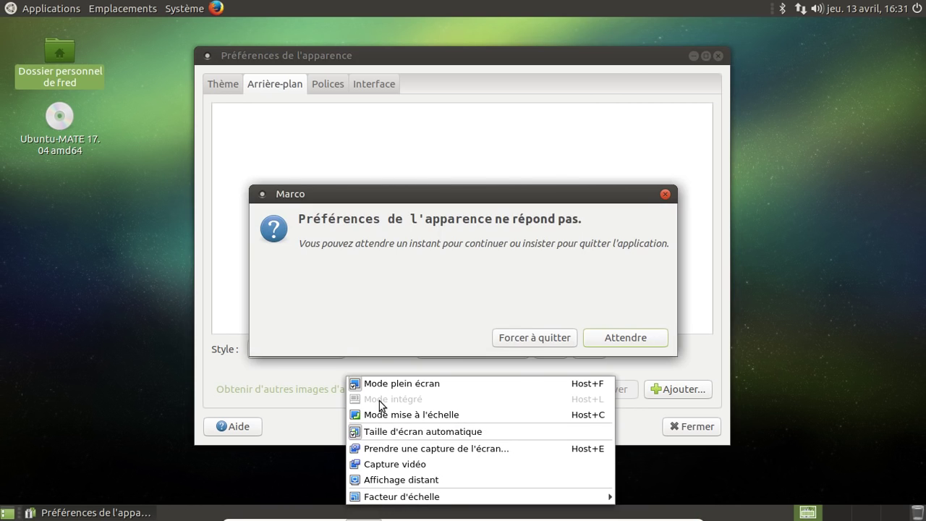
pyautogui.click(588, 337)
pyautogui.click(552, 337)
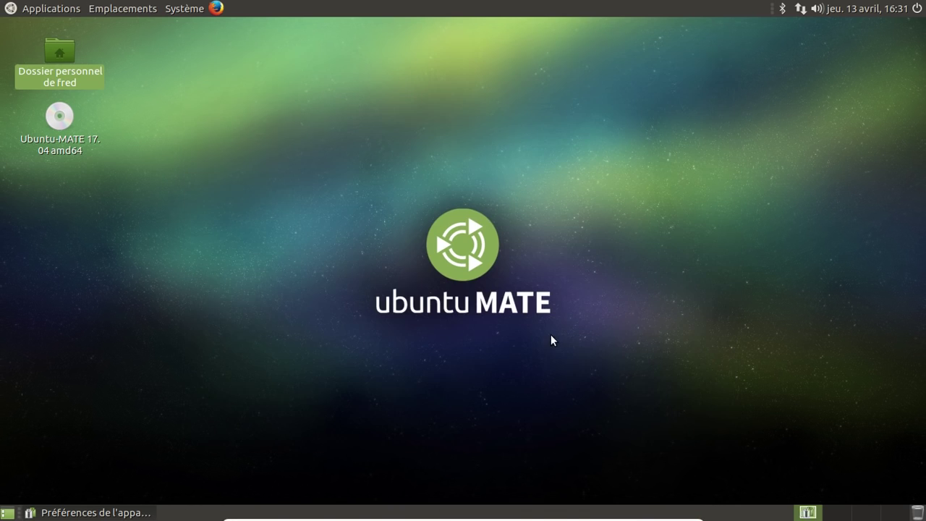
# - Reopen the appearance preferences on the desktop background settings and reposition the window slightly higher on the desktop
pyautogui.click(190, 10)
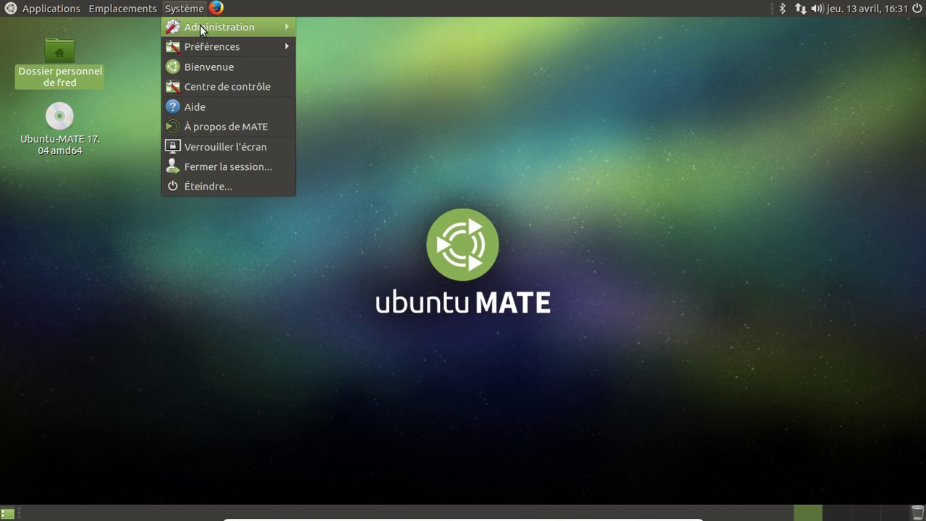
pyautogui.moveTo(245, 47)
pyautogui.moveTo(419, 47)
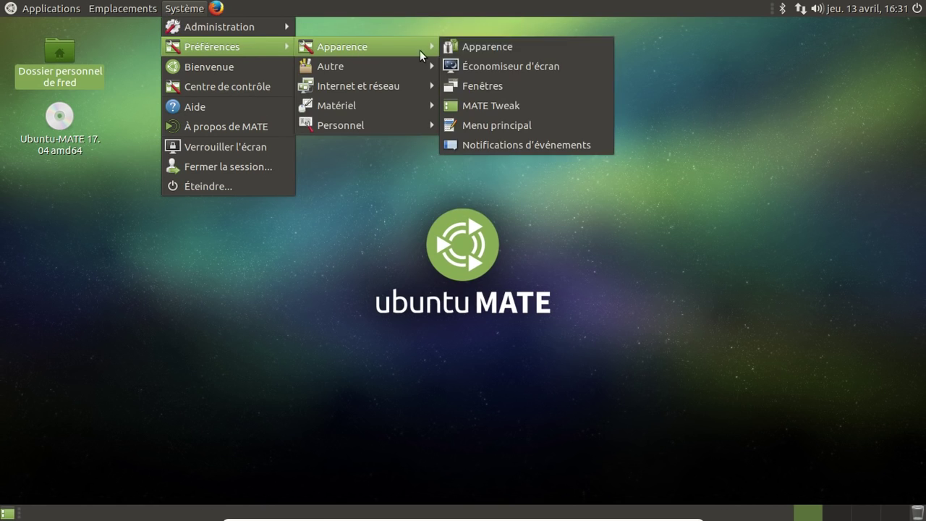
pyautogui.click(485, 45)
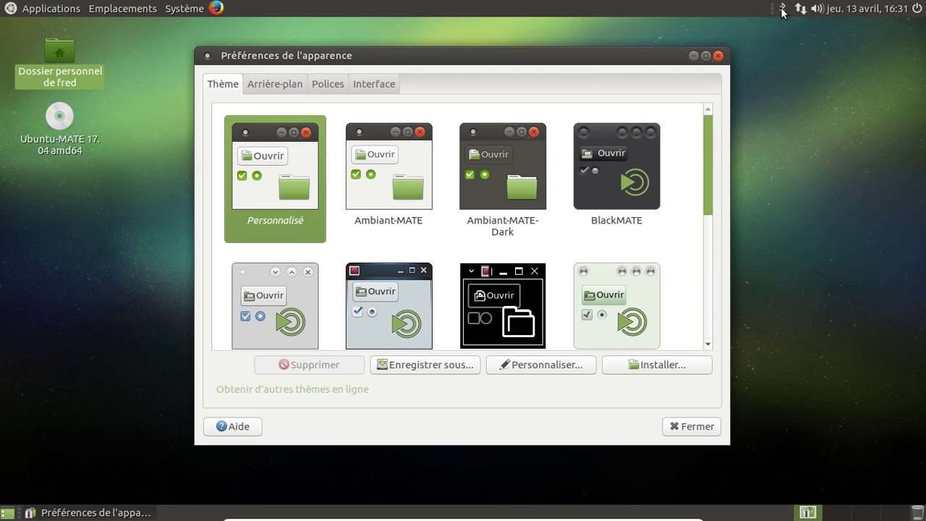
pyautogui.click(291, 84)
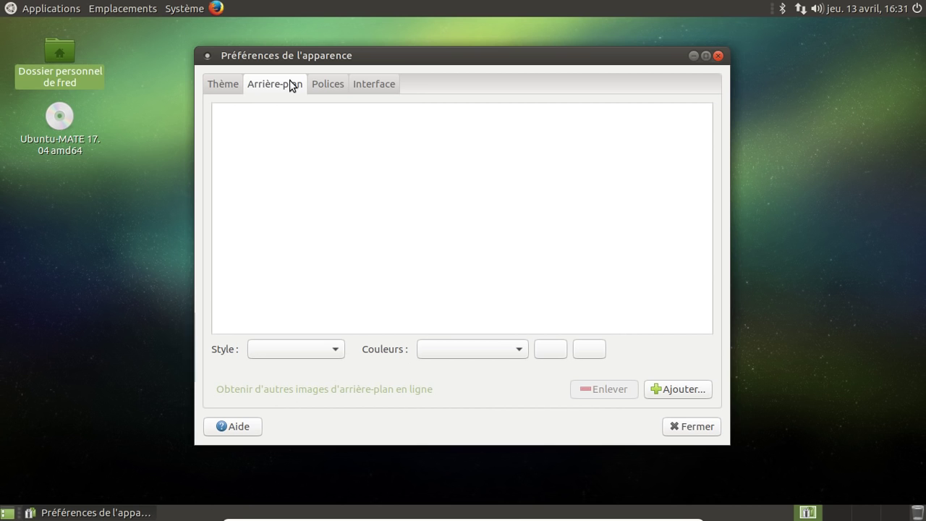
pyautogui.moveTo(436, 54); pyautogui.dragTo(460, 37)
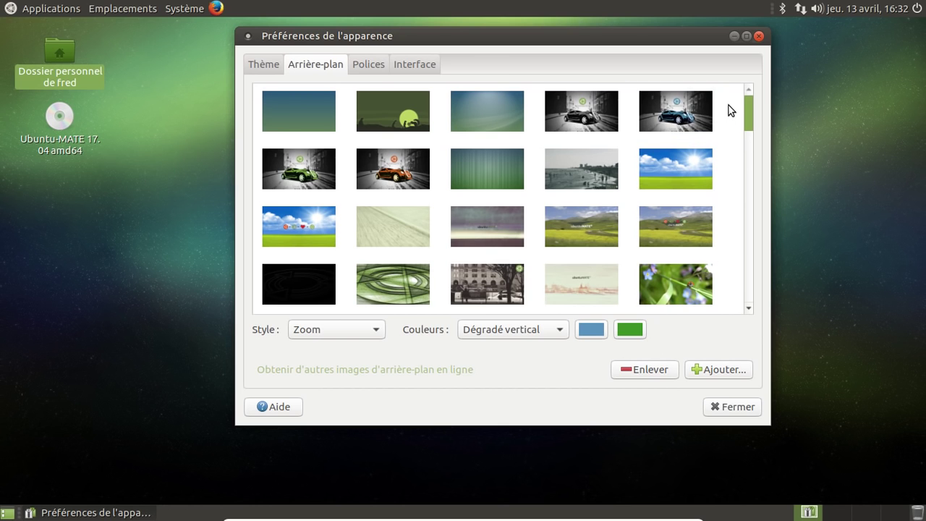
# - Browse the whole collection of desktop wallpapers supplied with the system
pyautogui.scroll(-10, 728, 109)
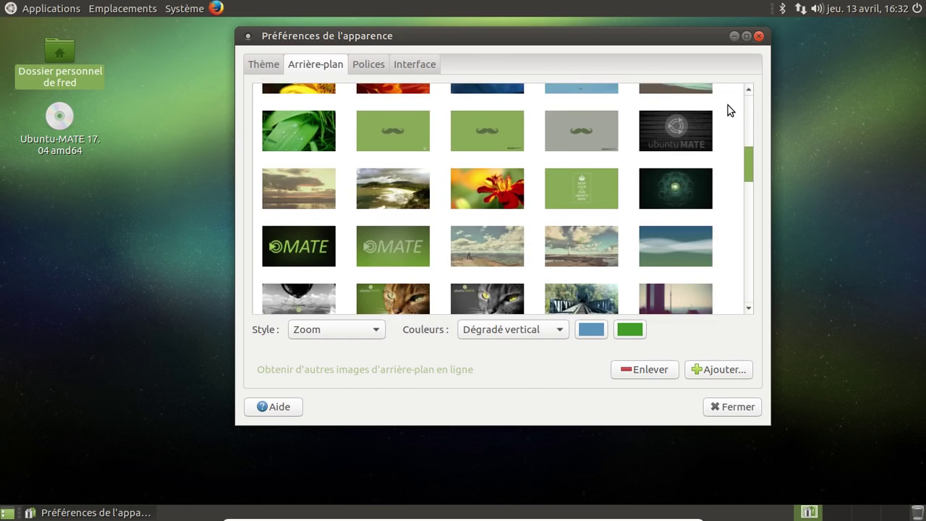
pyautogui.scroll(-4, 728, 105)
pyautogui.scroll(-2, 728, 105)
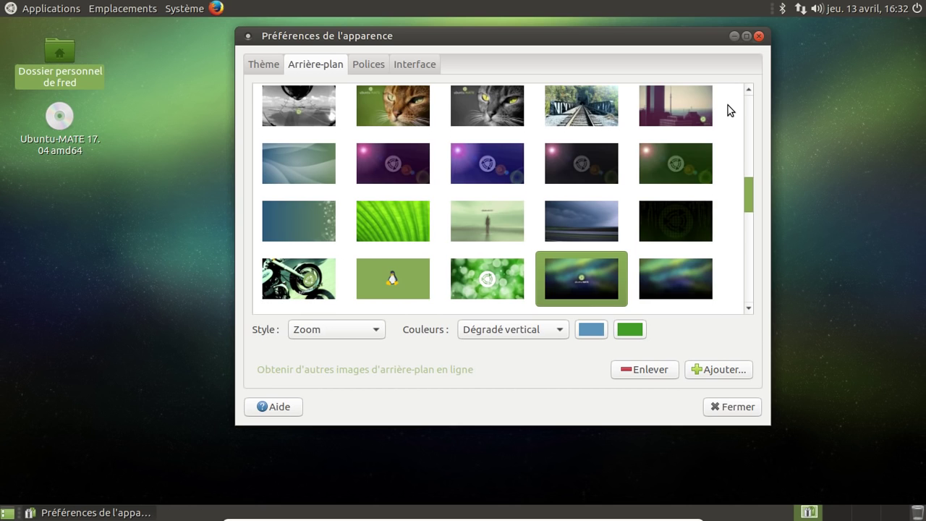
pyautogui.scroll(-5, 727, 105)
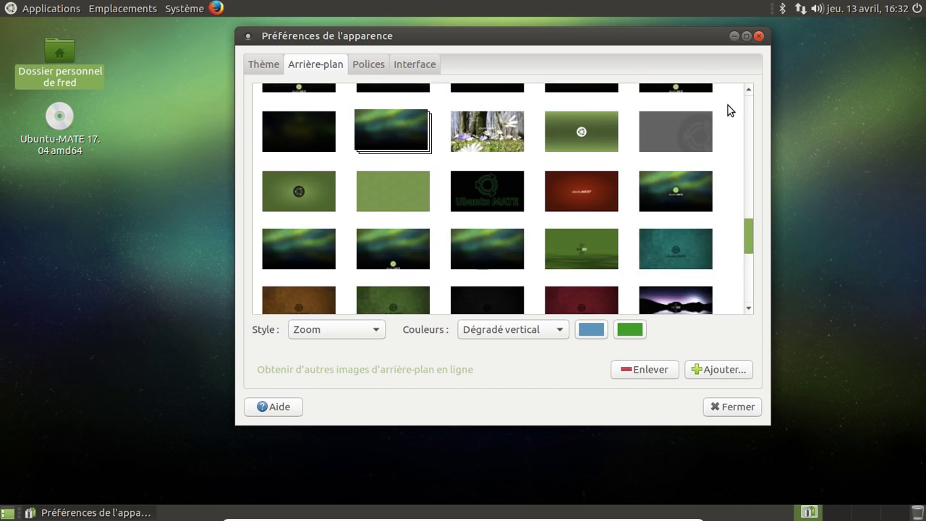
pyautogui.scroll(-5, 727, 104)
pyautogui.scroll(-4, 727, 105)
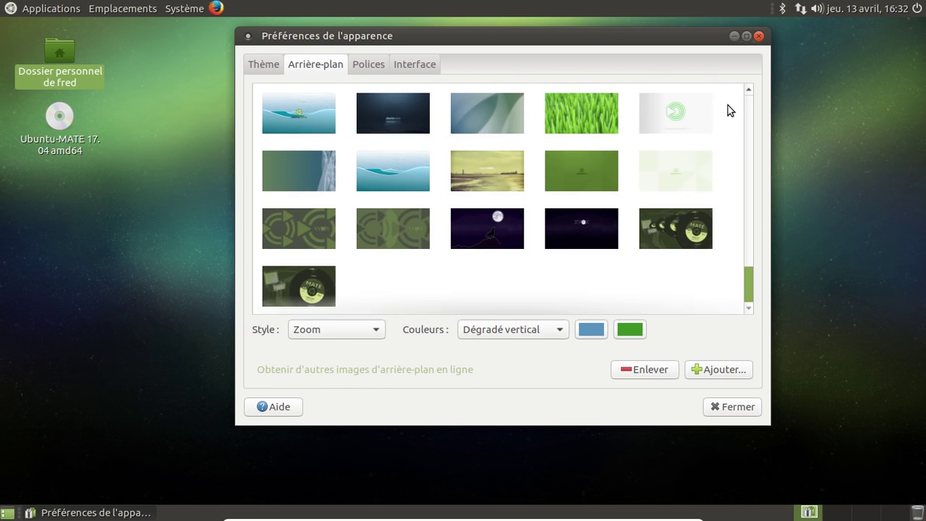
pyautogui.scroll(6, 727, 104)
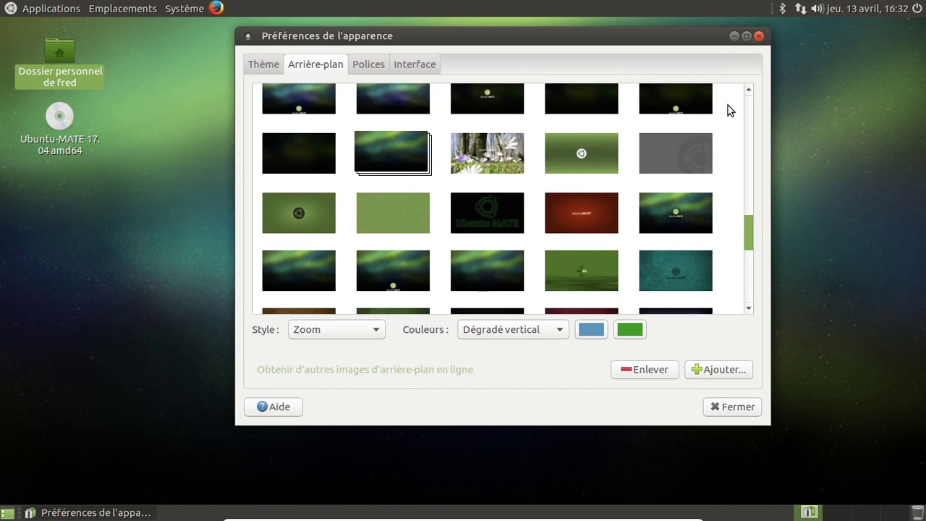
# - Set the black-and-white Ubuntu MATE cat image with yellow eyes as the desktop background and close the appearance preferences
pyautogui.scroll(5, 727, 105)
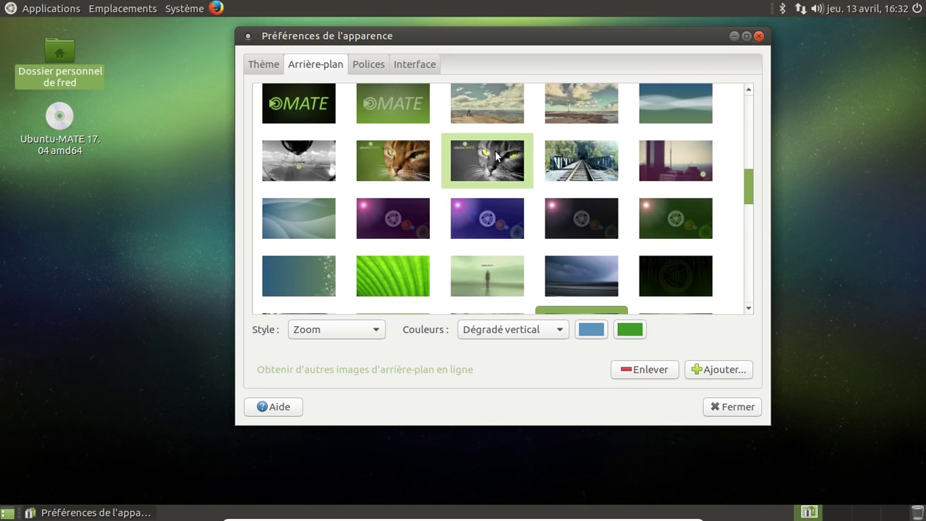
pyautogui.click(494, 151)
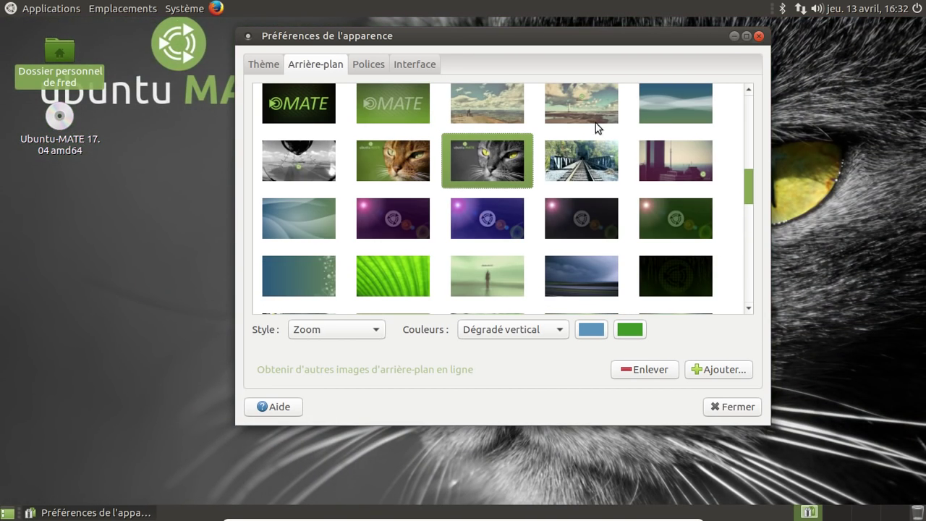
pyautogui.click(758, 35)
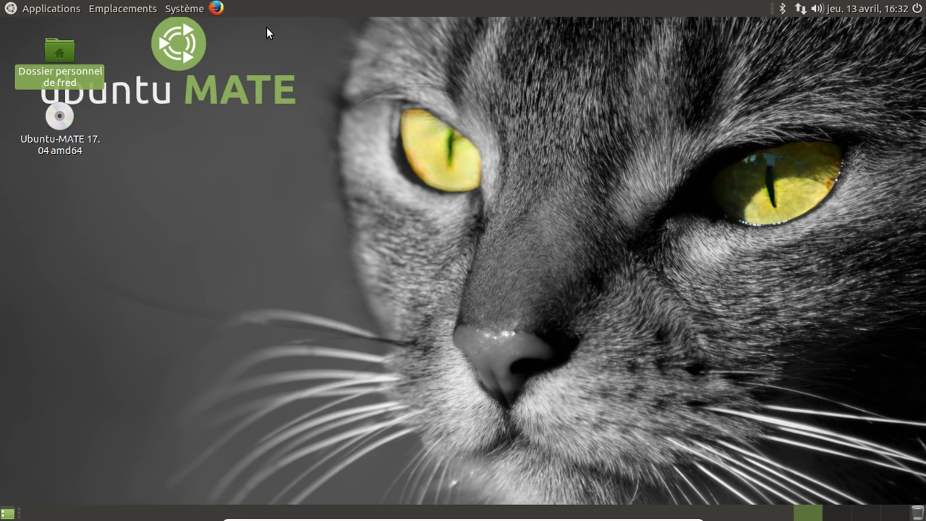
# - Launch Software Boutique from the system administration tools and move its window slightly higher on the desktop
pyautogui.click(201, 7)
pyautogui.moveTo(202, 27)
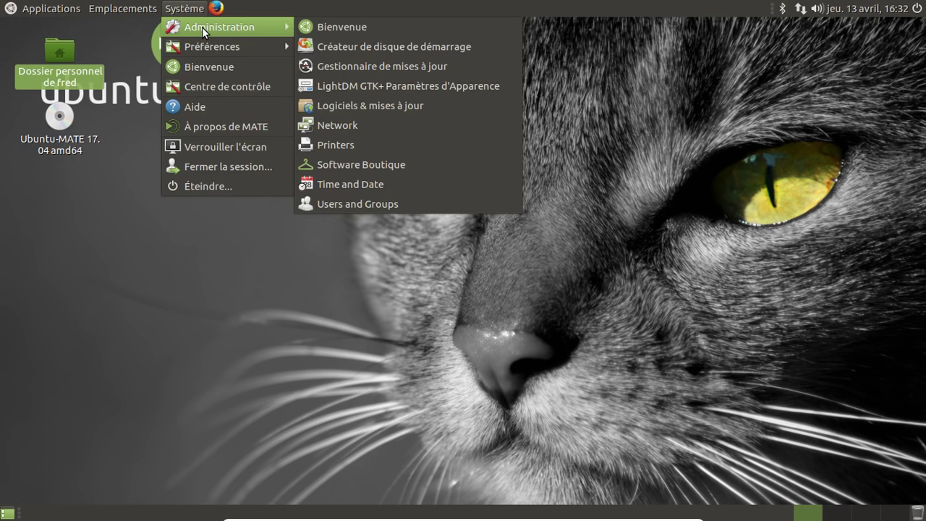
pyautogui.click(362, 160)
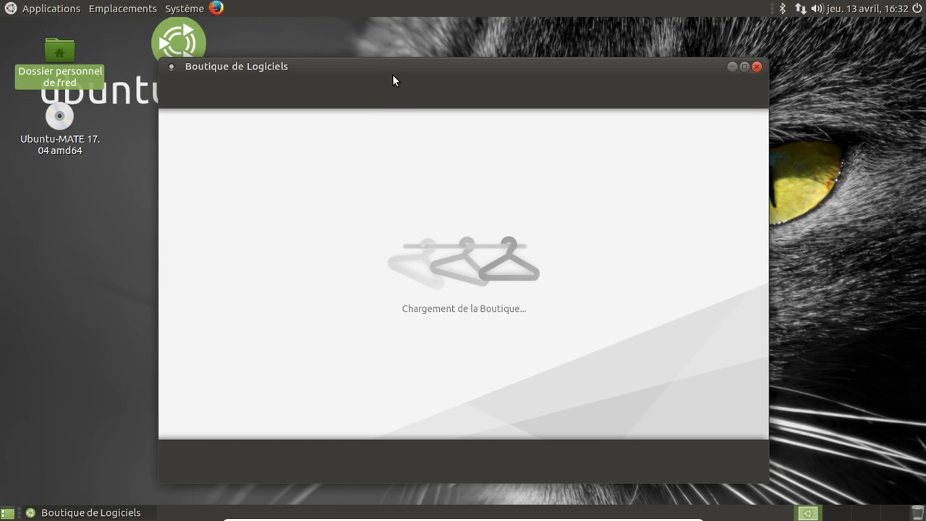
pyautogui.moveTo(390, 70); pyautogui.dragTo(409, 38)
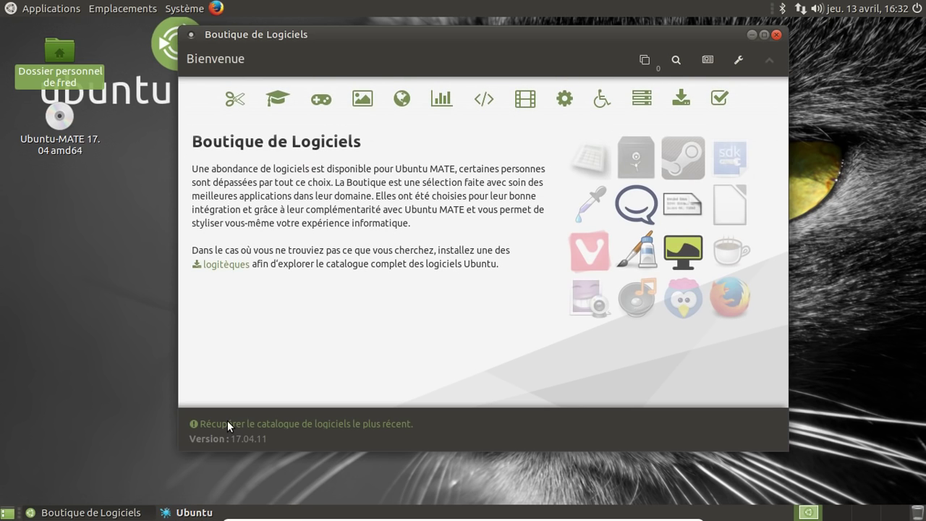
# - Queue the retrieval of the latest software catalogue and apply the pending Ubuntu MATE Welcome Updates installation
pyautogui.click(227, 423)
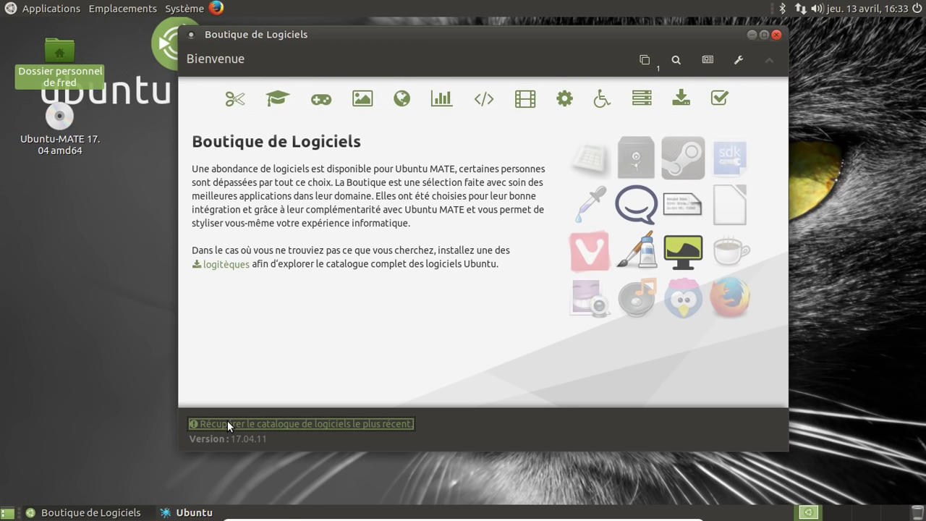
pyautogui.click(646, 60)
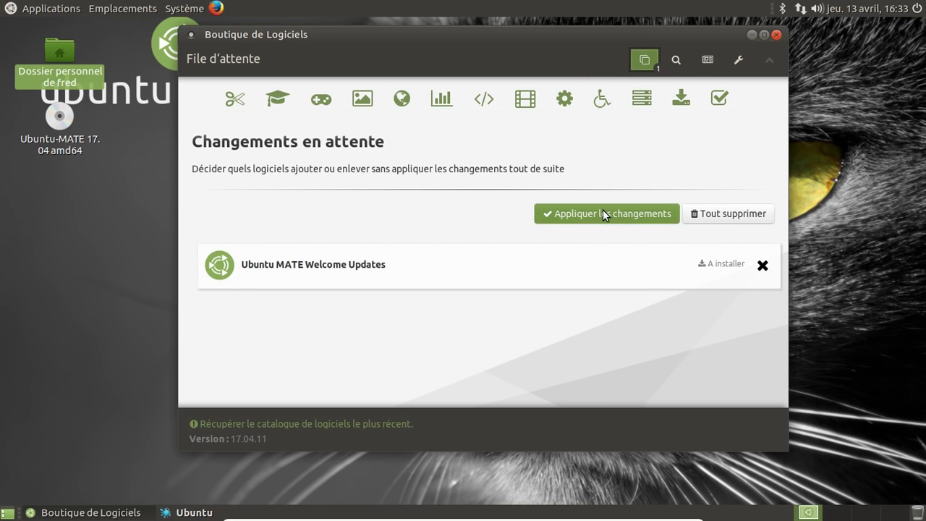
pyautogui.click(602, 209)
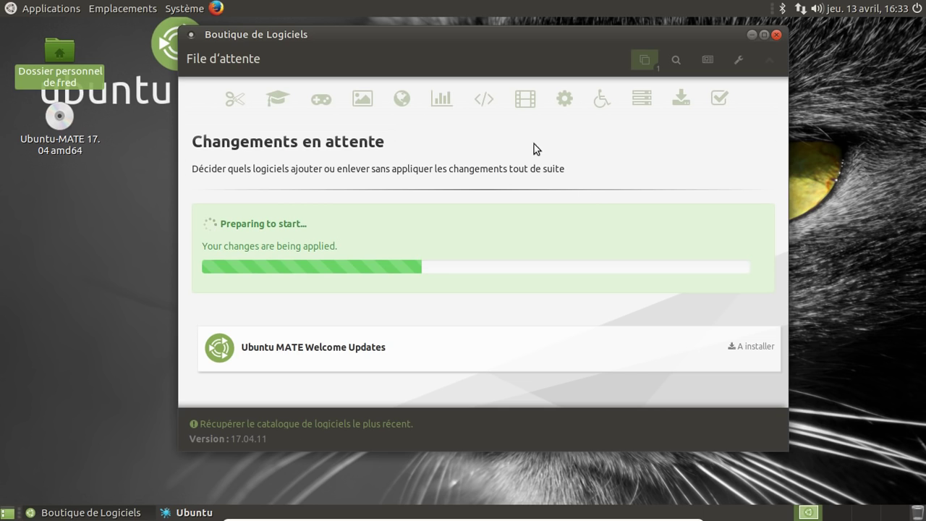
# - Examine the desktop's application categories, places and system preference categories, including the hardware and personal settings
pyautogui.click(52, 8)
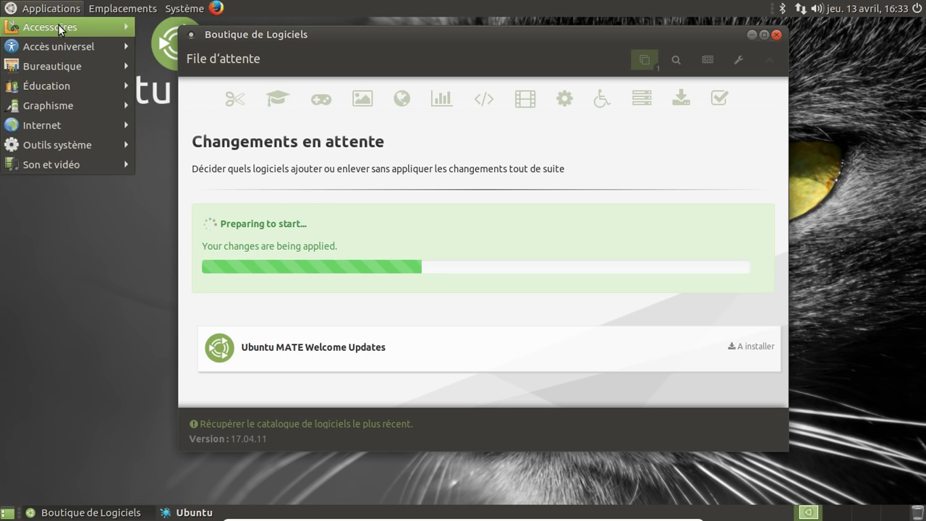
pyautogui.moveTo(58, 26)
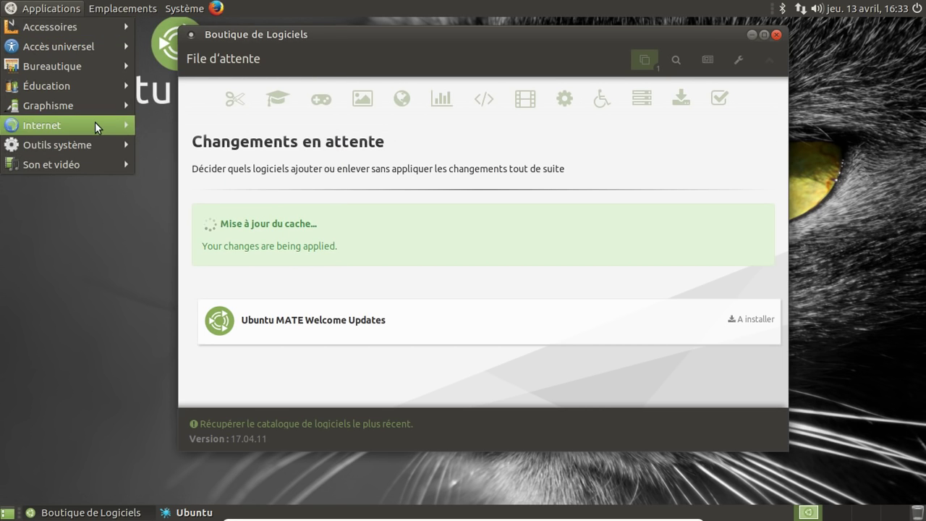
pyautogui.moveTo(95, 122)
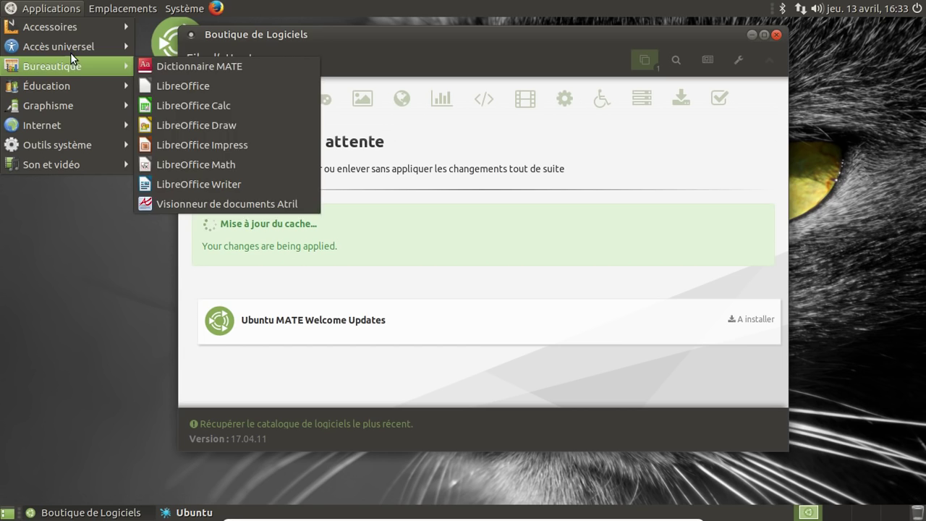
pyautogui.moveTo(71, 47)
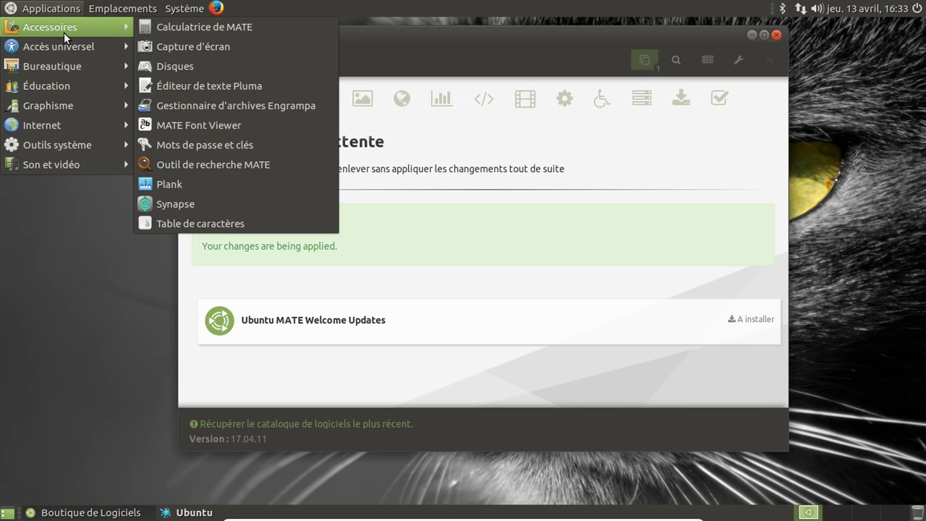
pyautogui.moveTo(122, 9)
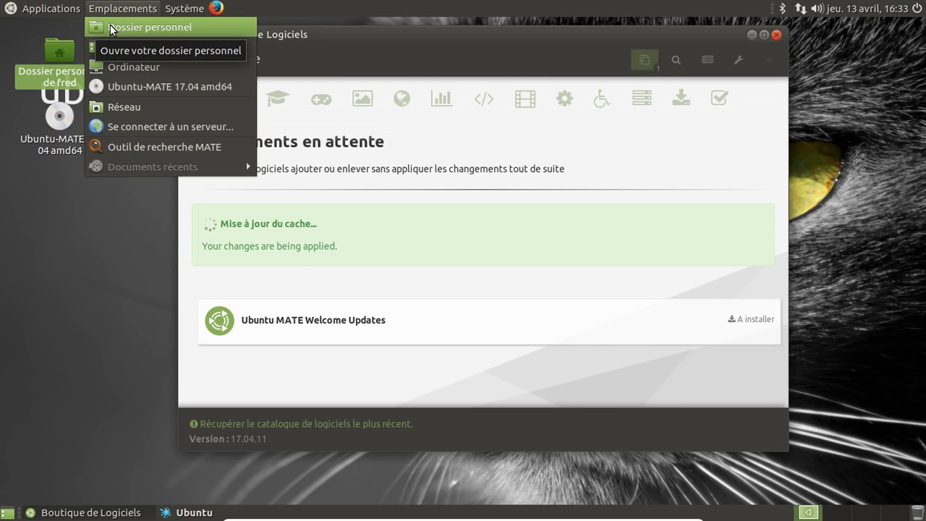
pyautogui.moveTo(186, 21)
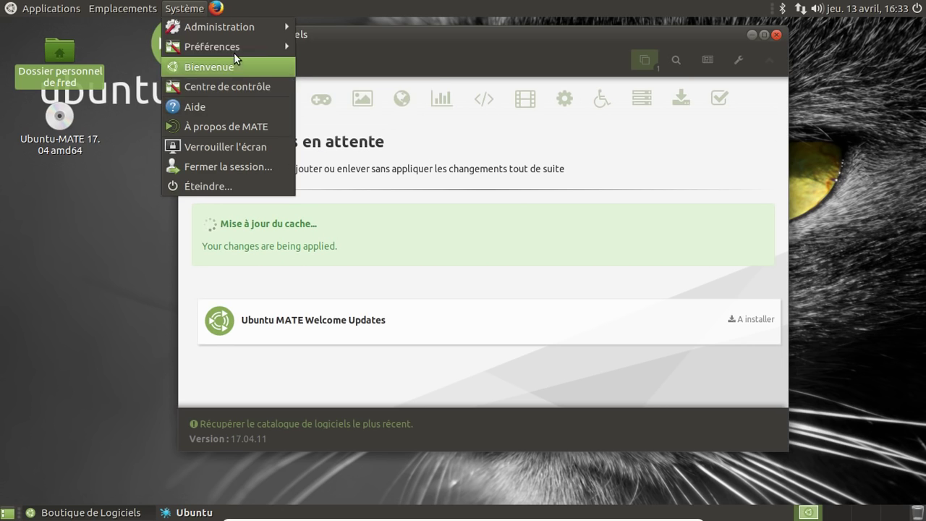
pyautogui.moveTo(227, 44)
pyautogui.moveTo(391, 48)
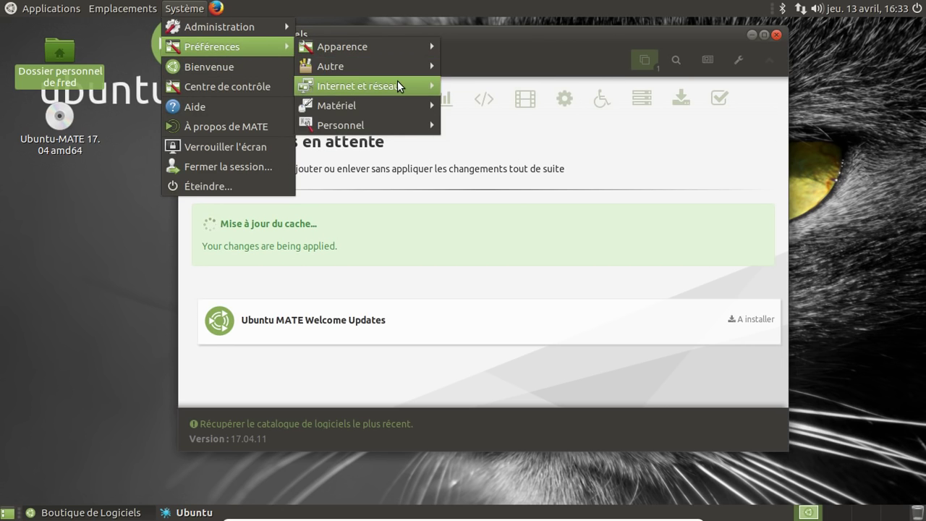
pyautogui.moveTo(397, 86)
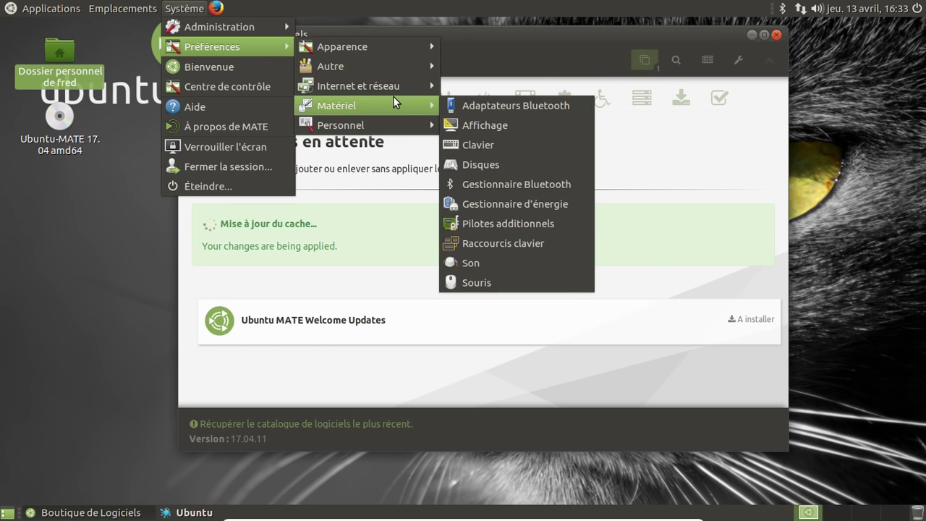
pyautogui.moveTo(393, 128)
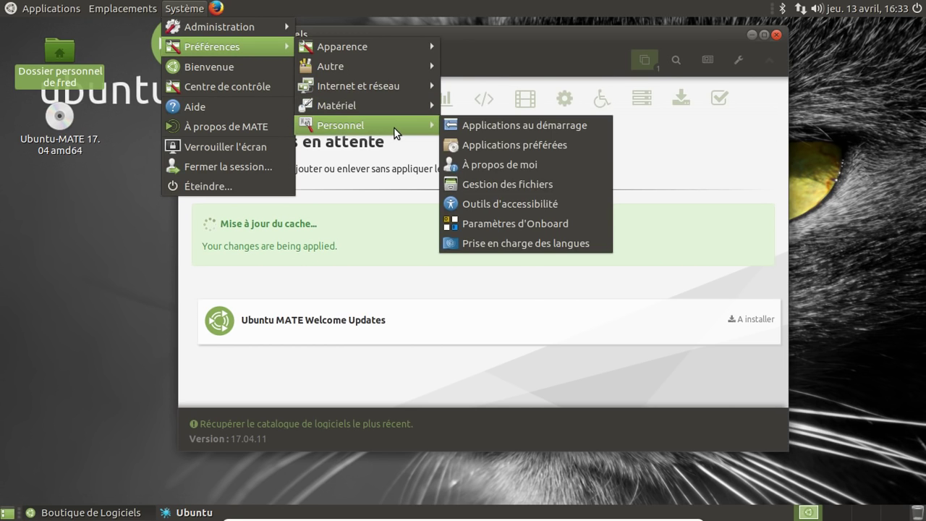
pyautogui.click(490, 46)
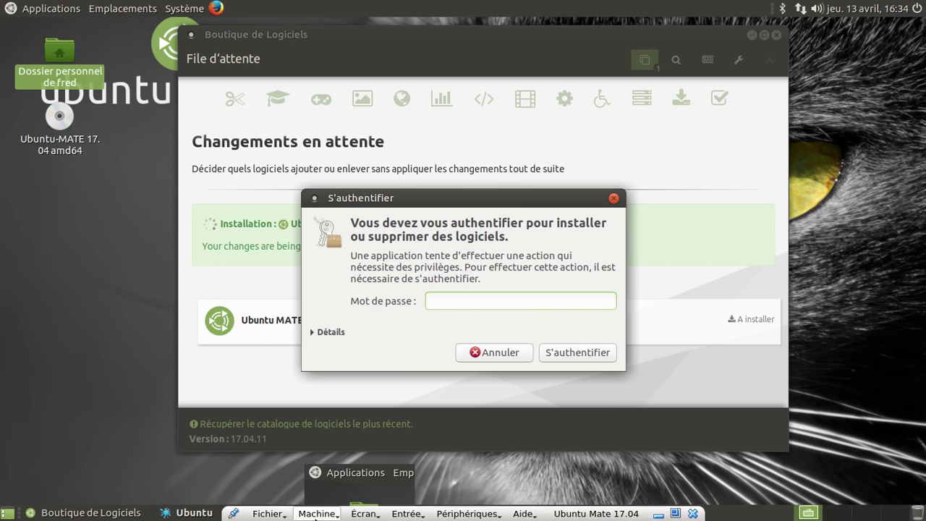
pyautogui.click(349, 514)
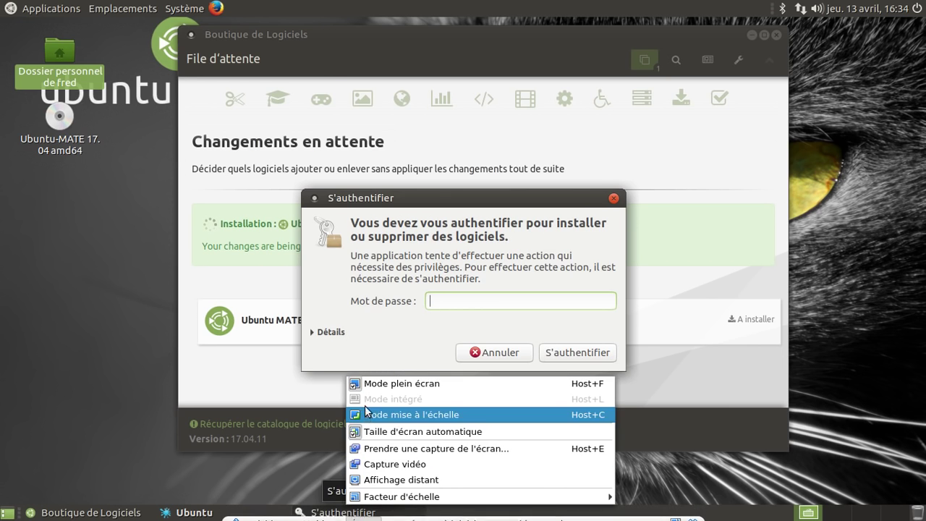
pyautogui.click(371, 383)
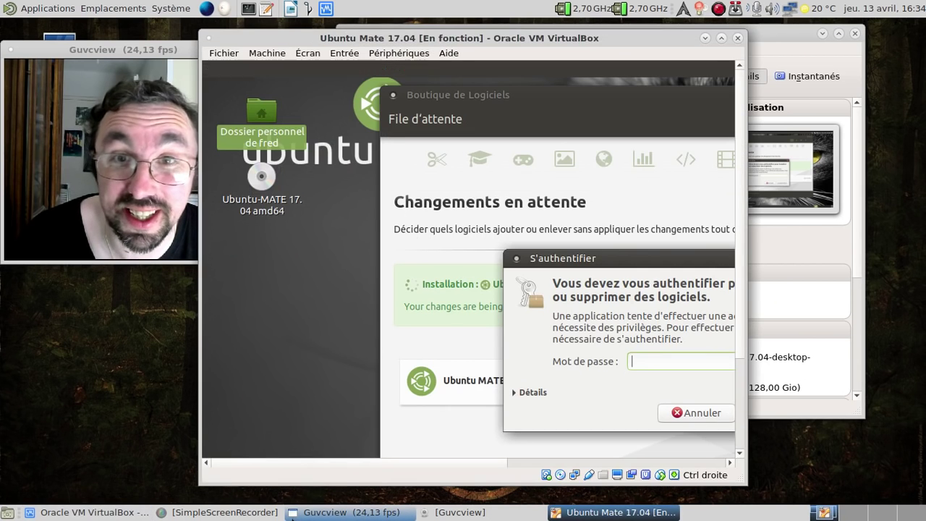
pyautogui.click(351, 53)
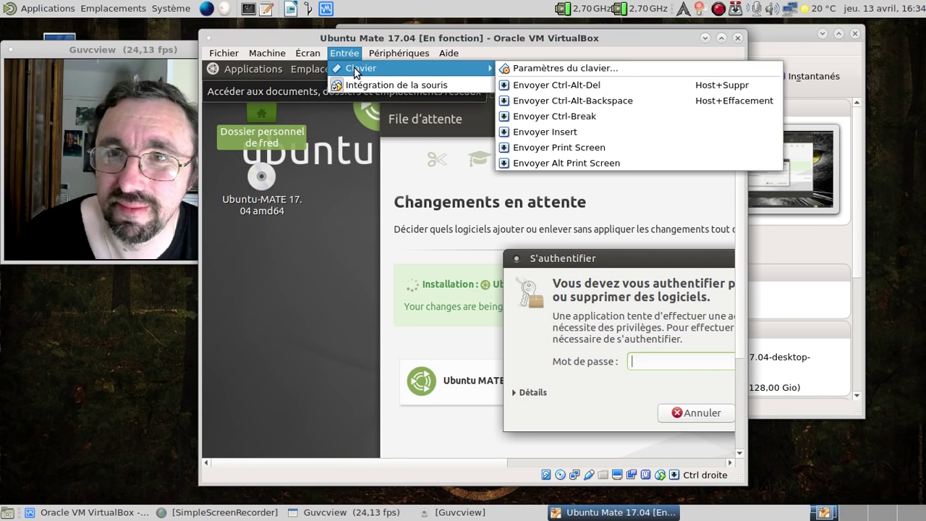
pyautogui.click(317, 66)
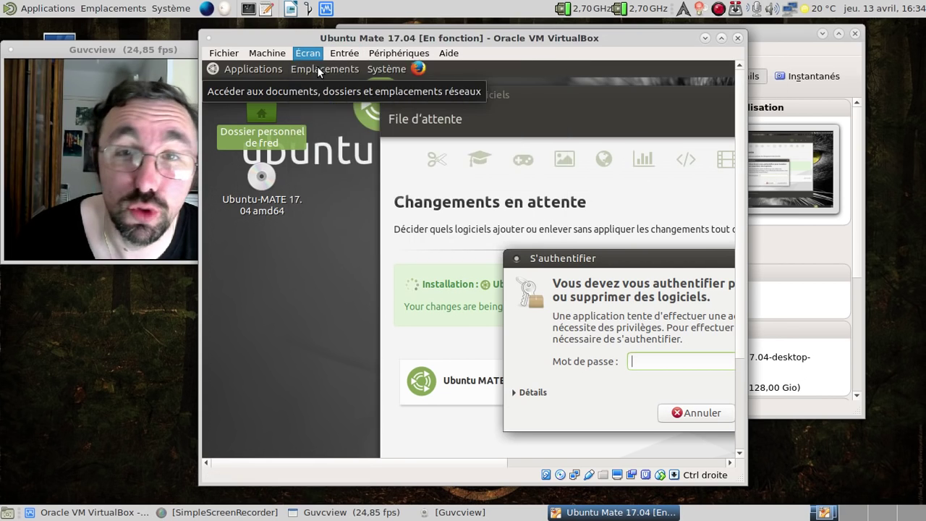
# - Authenticate the software installation with the account password, dismiss the notification and clear the finished update from the queue
pyautogui.write('********')
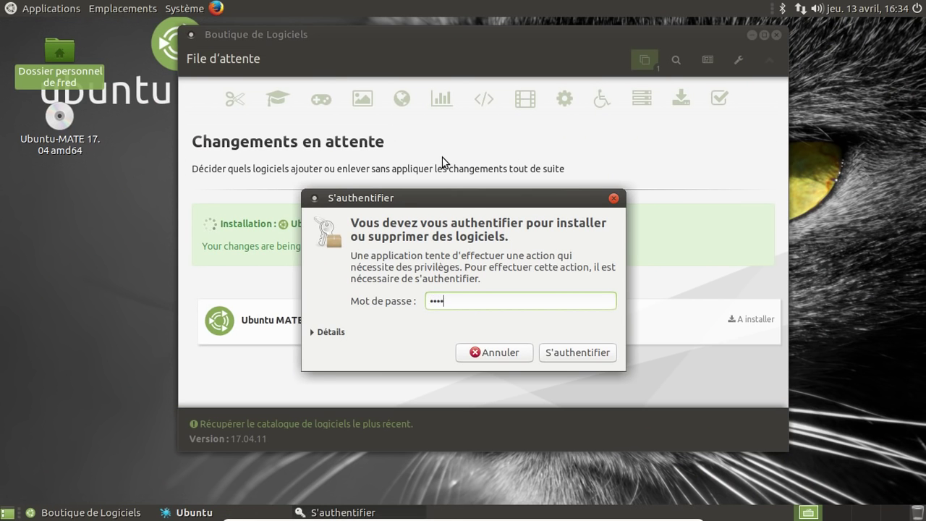
pyautogui.press('Return')
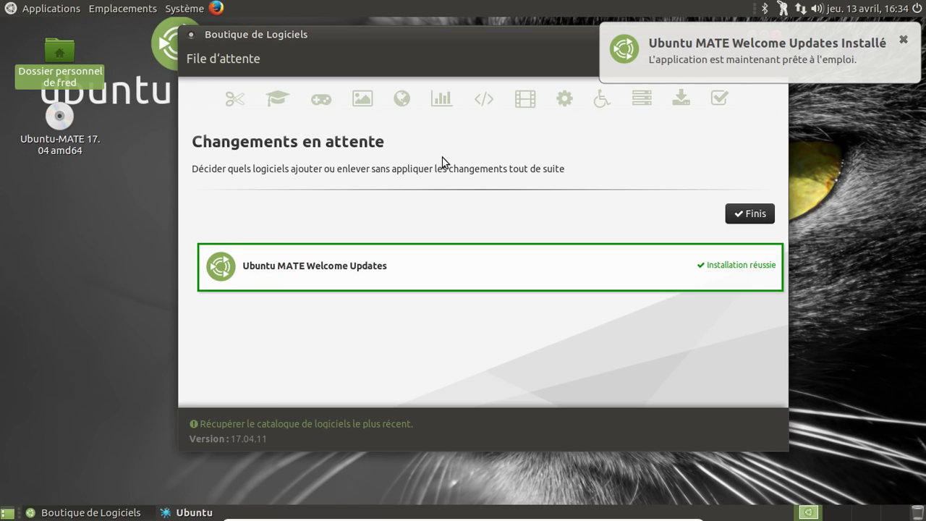
pyautogui.click(902, 40)
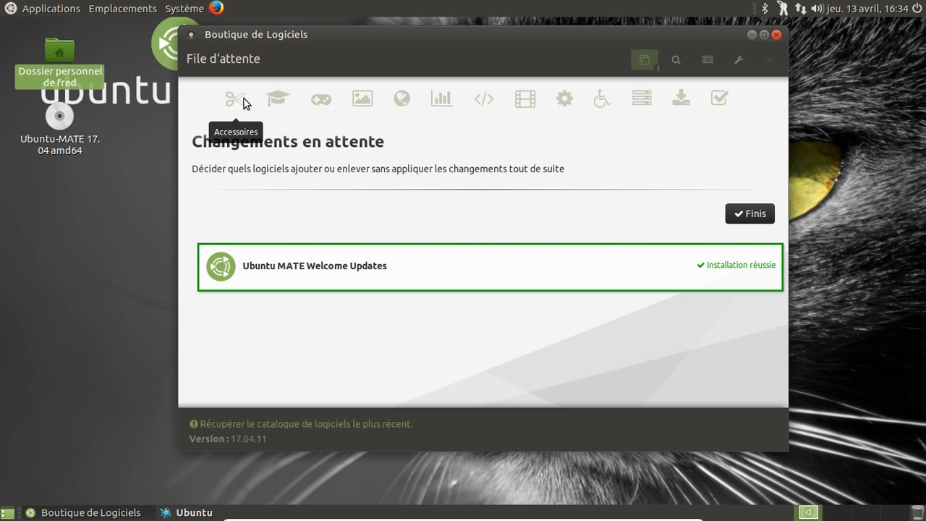
pyautogui.click(752, 213)
pyautogui.click(749, 215)
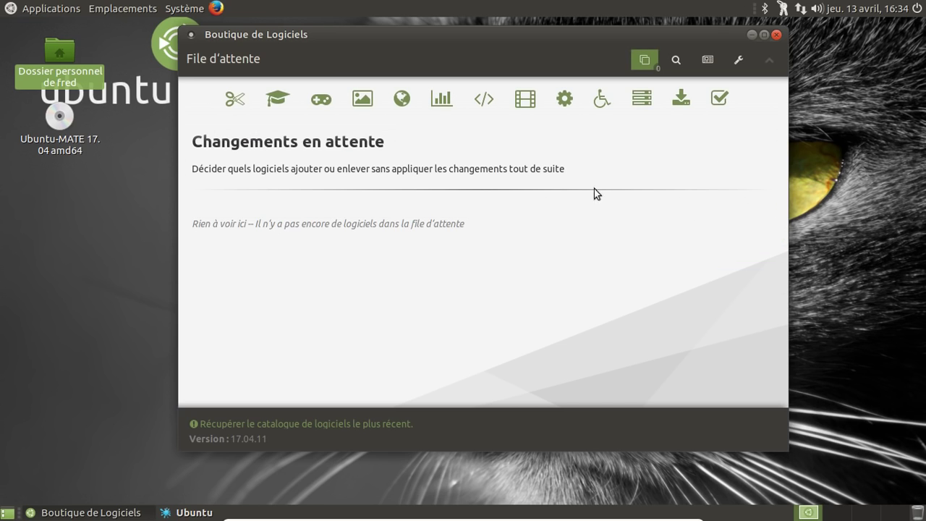
# - Browse the Accessoires category of the software catalogue and queue Redshift for installation
pyautogui.click(243, 97)
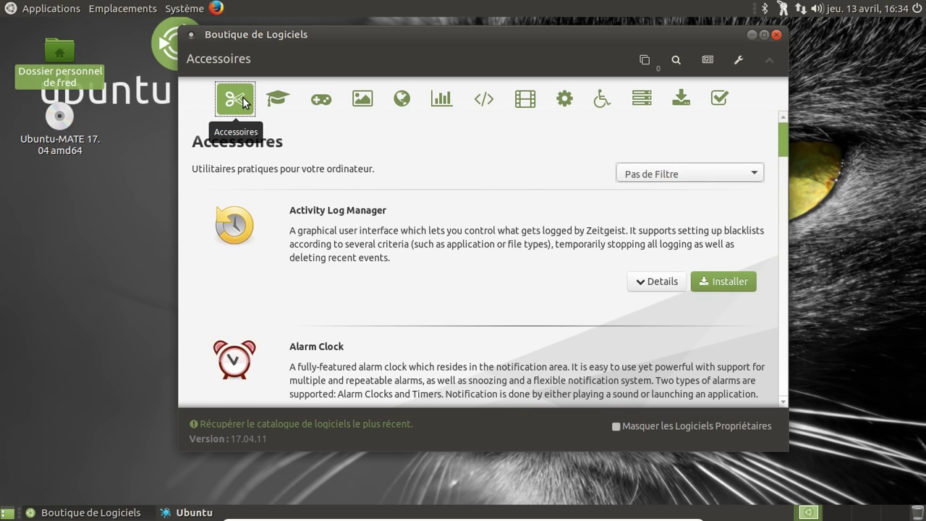
pyautogui.scroll(-5, 586, 217)
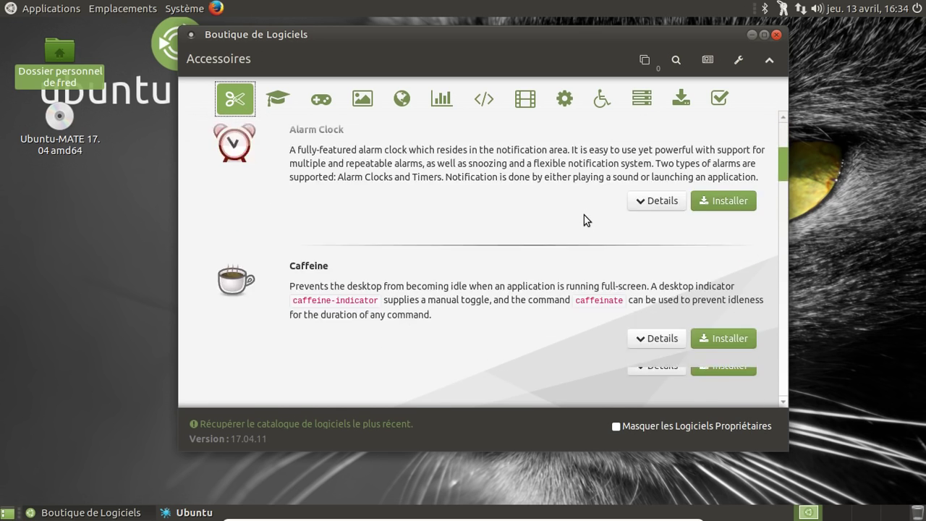
pyautogui.scroll(-10, 584, 214)
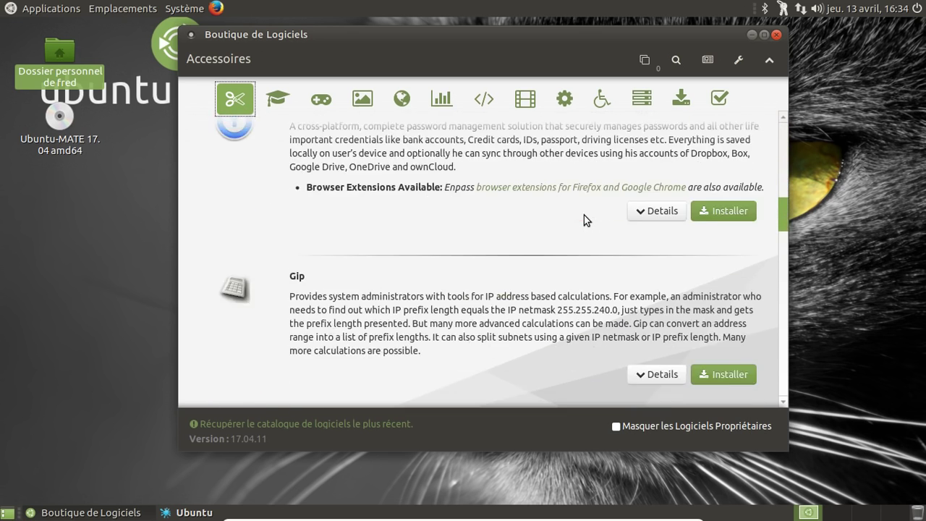
pyautogui.scroll(-10, 583, 215)
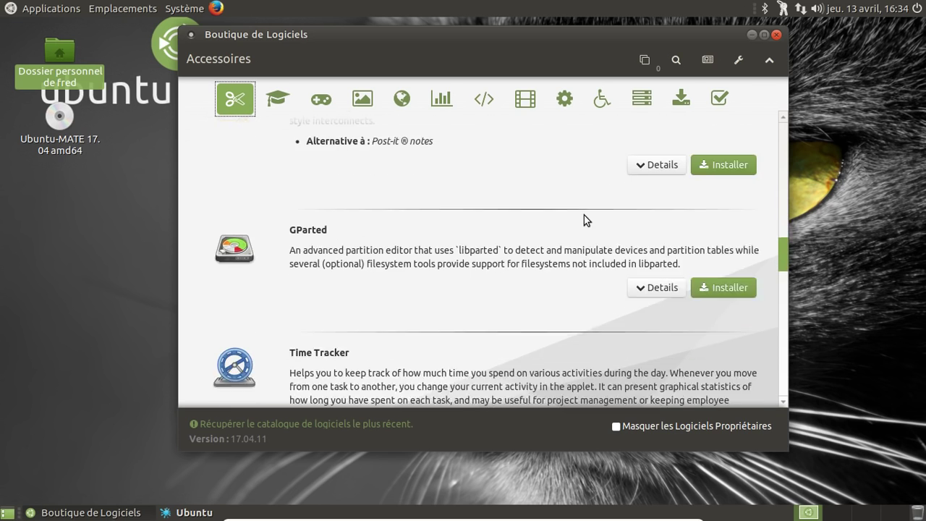
pyautogui.scroll(-10, 584, 215)
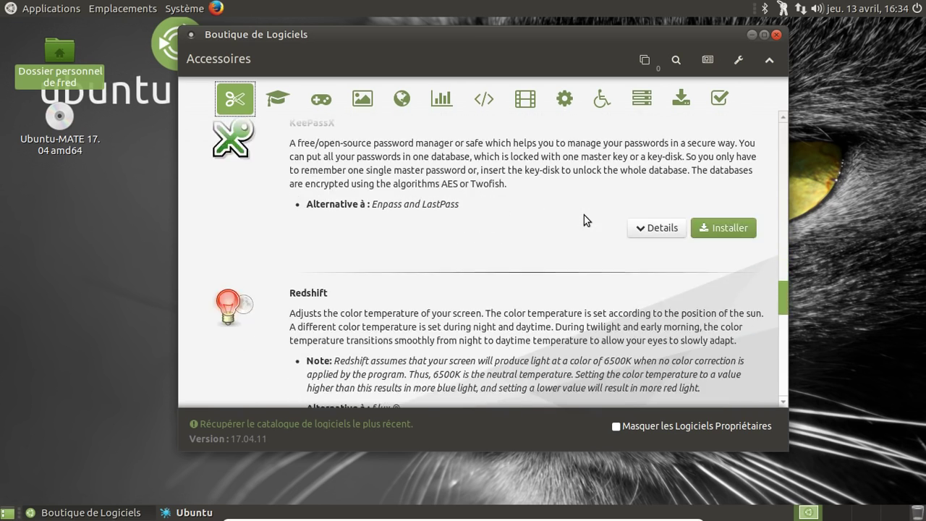
pyautogui.scroll(-3, 584, 214)
pyautogui.click(720, 323)
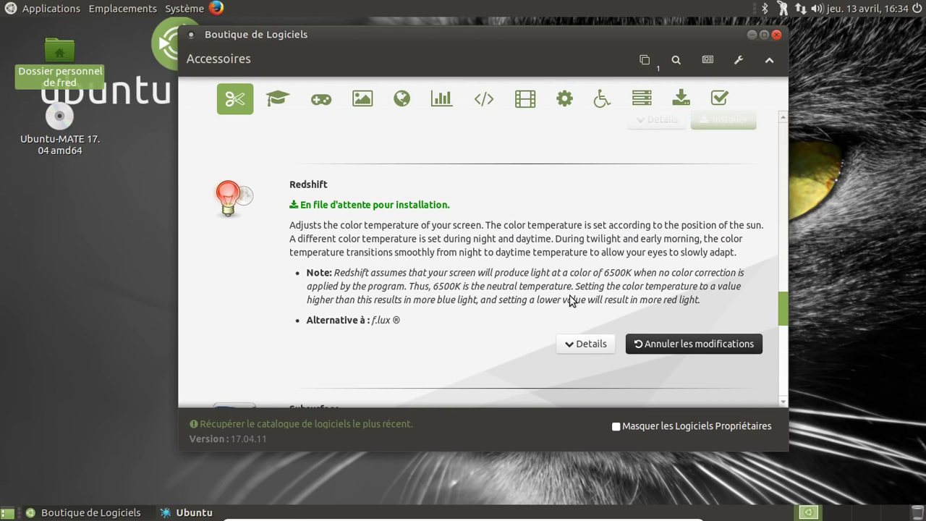
# - Expand the details of Redshift and review its licence, platform, category, website and source
pyautogui.click(587, 344)
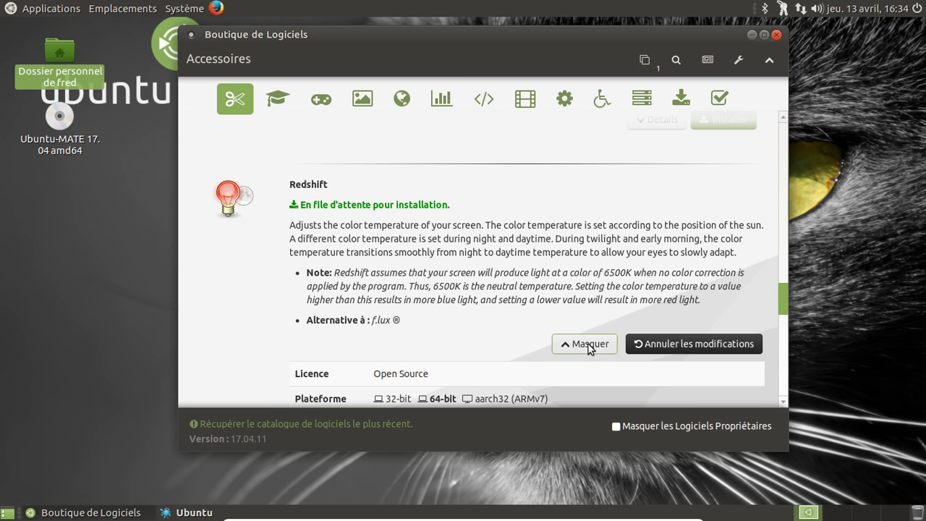
pyautogui.scroll(-2, 498, 298)
pyautogui.scroll(-2, 497, 296)
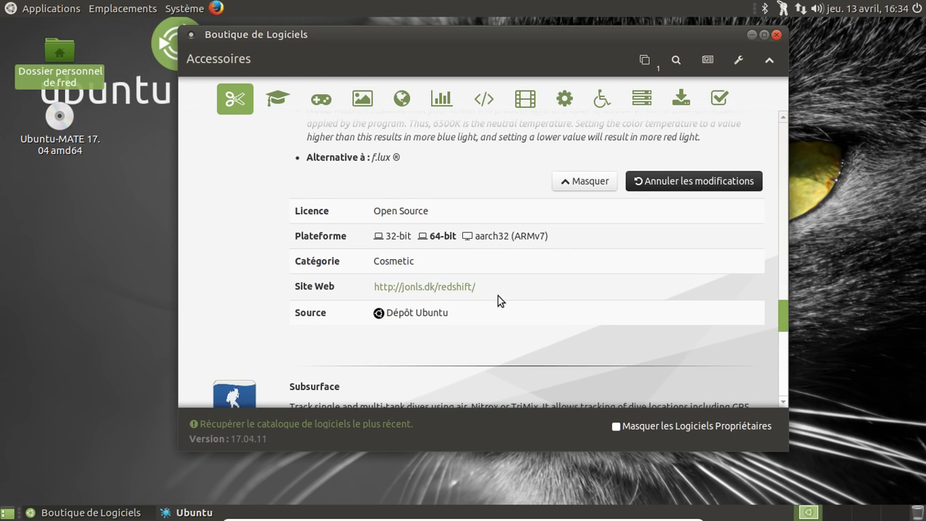
# - Collapse the details of Redshift and look at the Corrections category before returning to Accessoires
pyautogui.scroll(3, 497, 295)
pyautogui.click(584, 291)
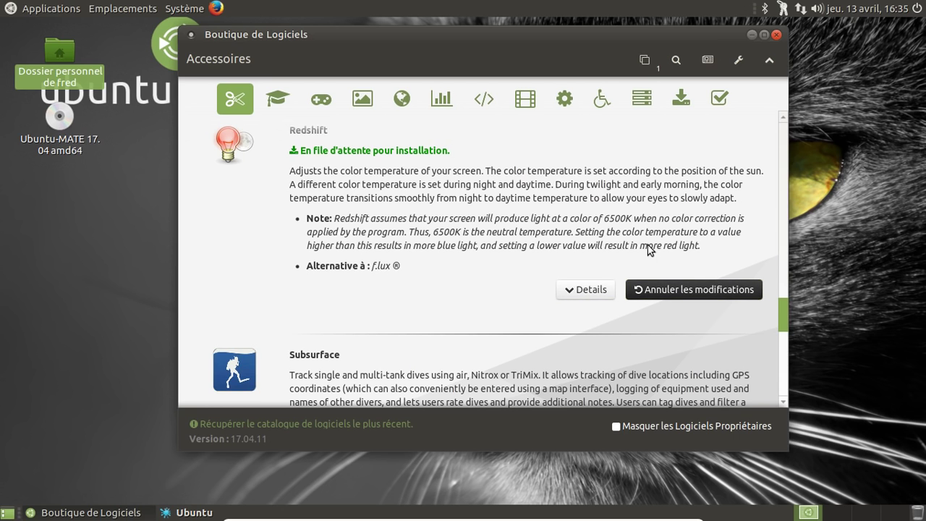
pyautogui.click(720, 99)
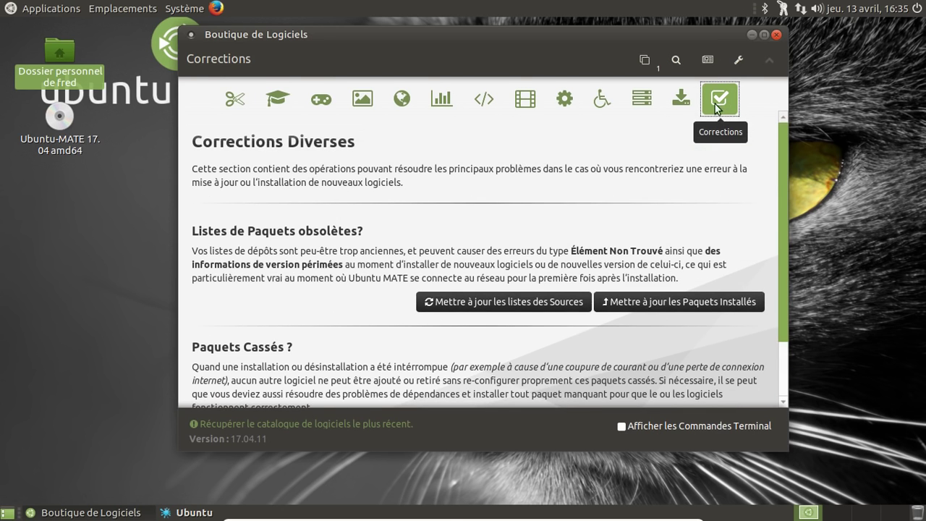
pyautogui.click(234, 99)
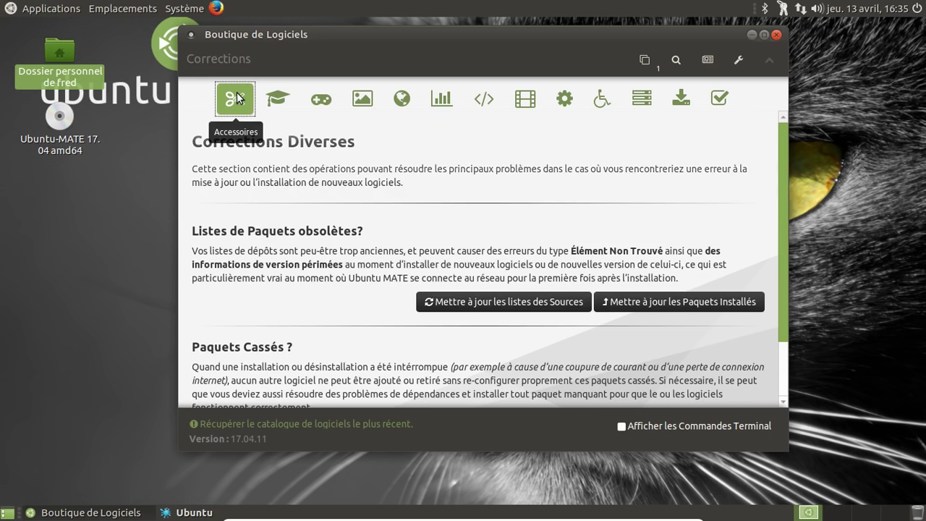
# - Apply the queued Redshift installation and clear its notification and finished entry from the queue
pyautogui.click(643, 61)
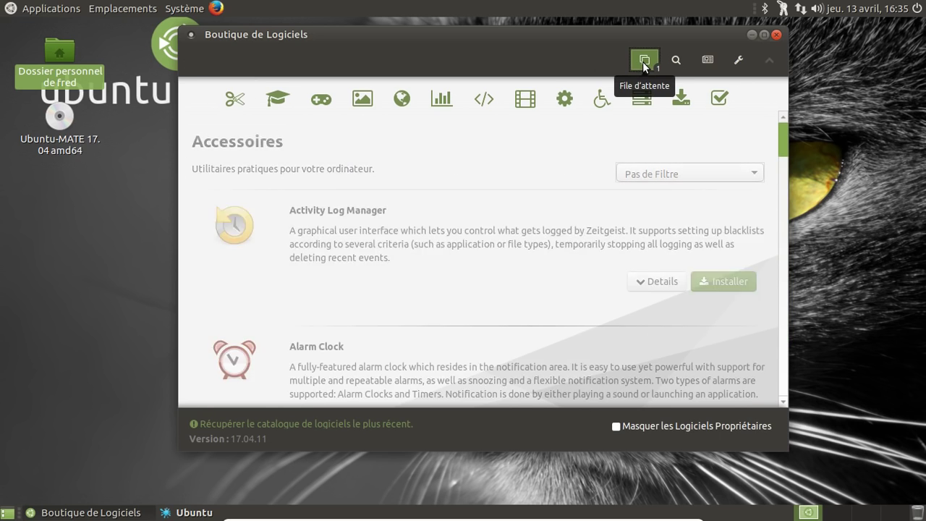
pyautogui.click(611, 214)
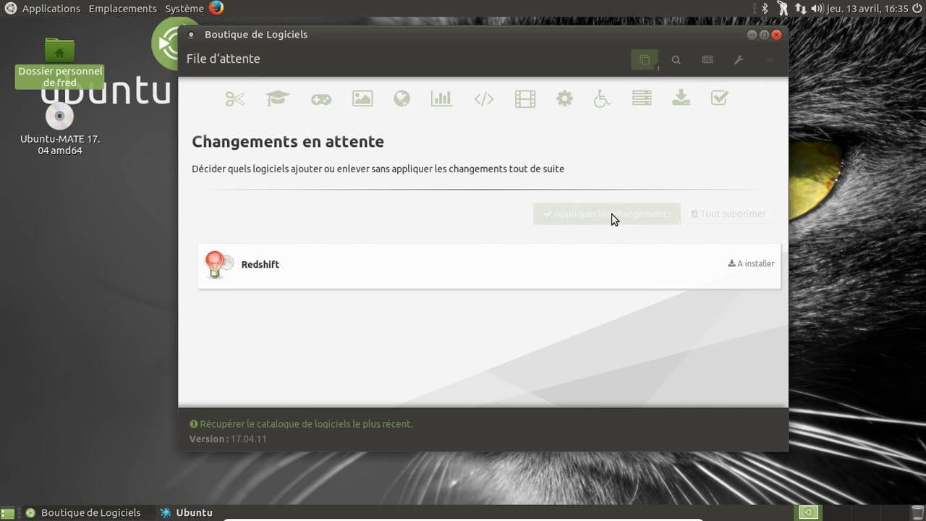
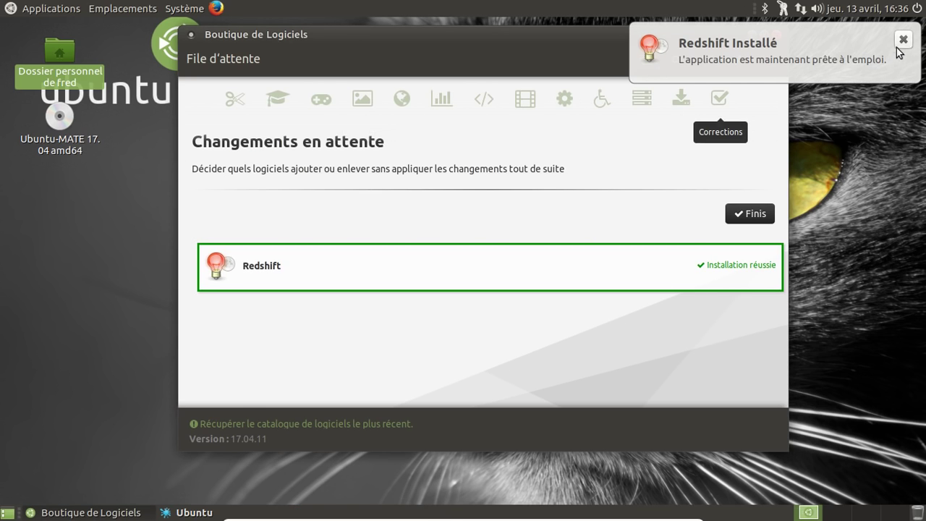
pyautogui.click(903, 40)
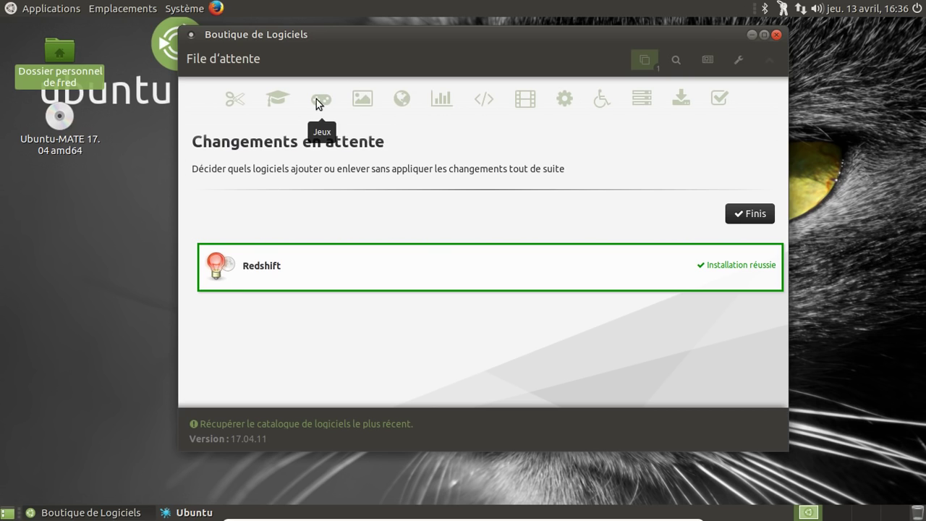
pyautogui.click(748, 214)
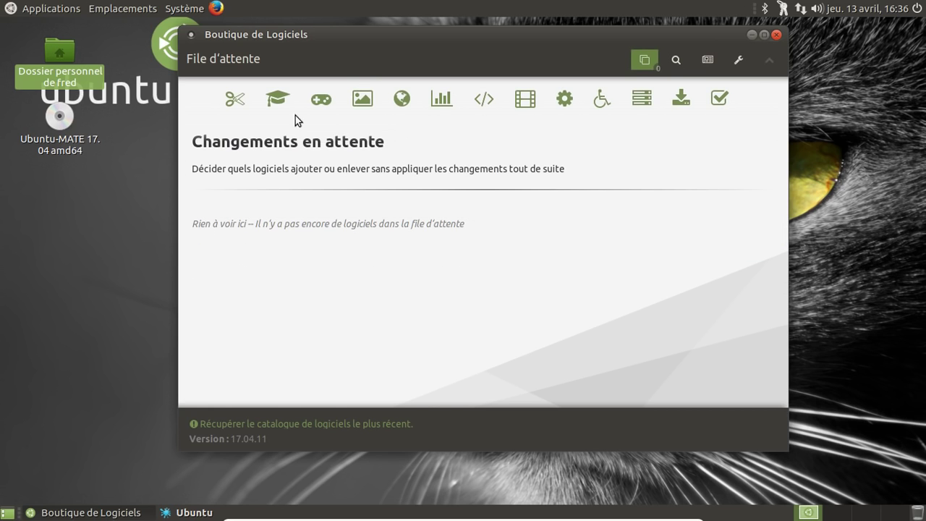
# - Browse the Jeux category of the software catalogue and review the available games
pyautogui.click(319, 106)
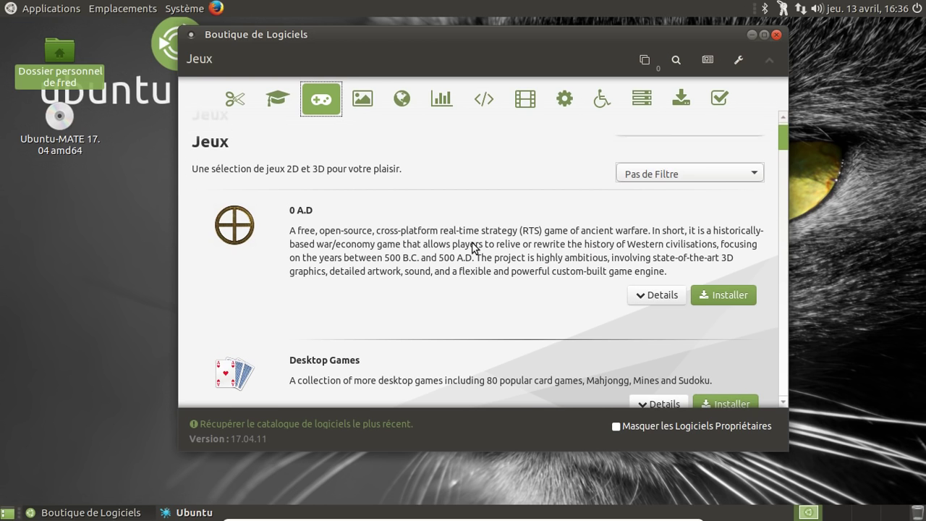
pyautogui.scroll(-5, 474, 248)
pyautogui.scroll(-9, 474, 248)
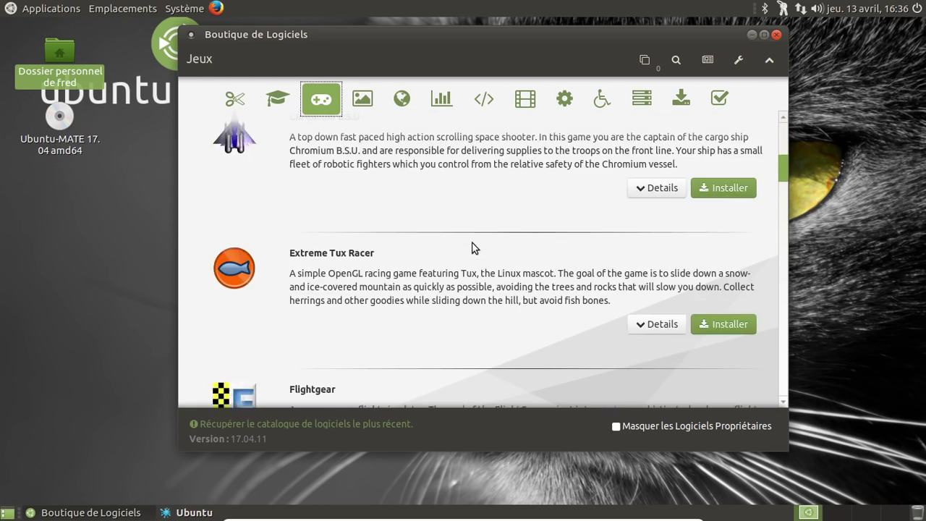
pyautogui.scroll(3, 474, 248)
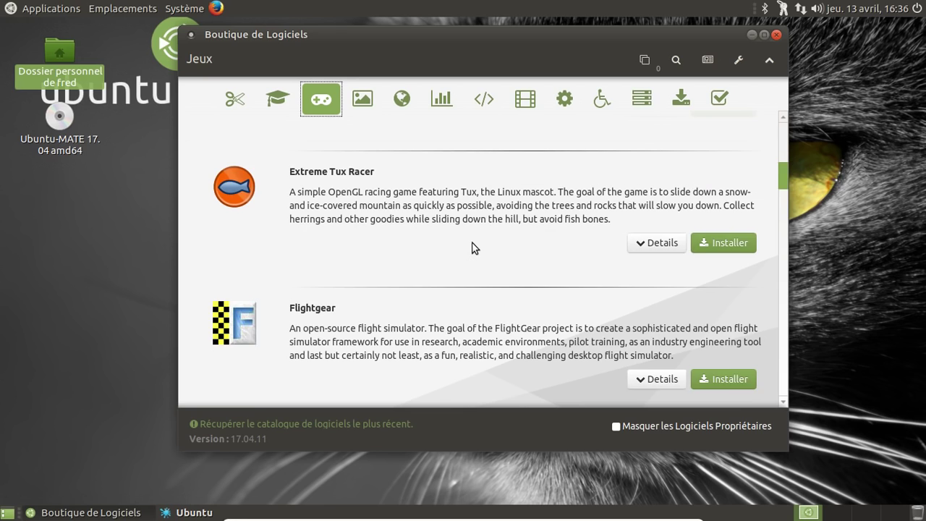
pyautogui.scroll(-10, 474, 248)
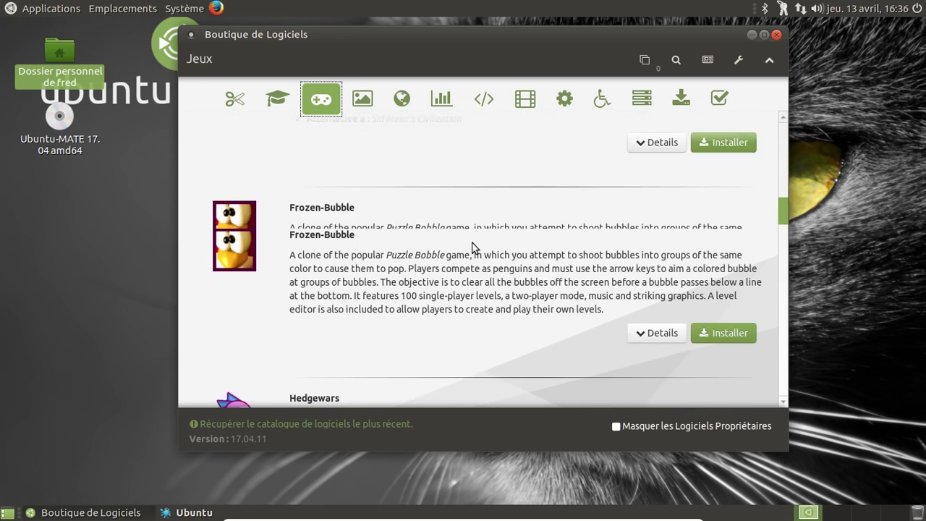
pyautogui.scroll(-3, 474, 248)
pyautogui.scroll(4, 475, 248)
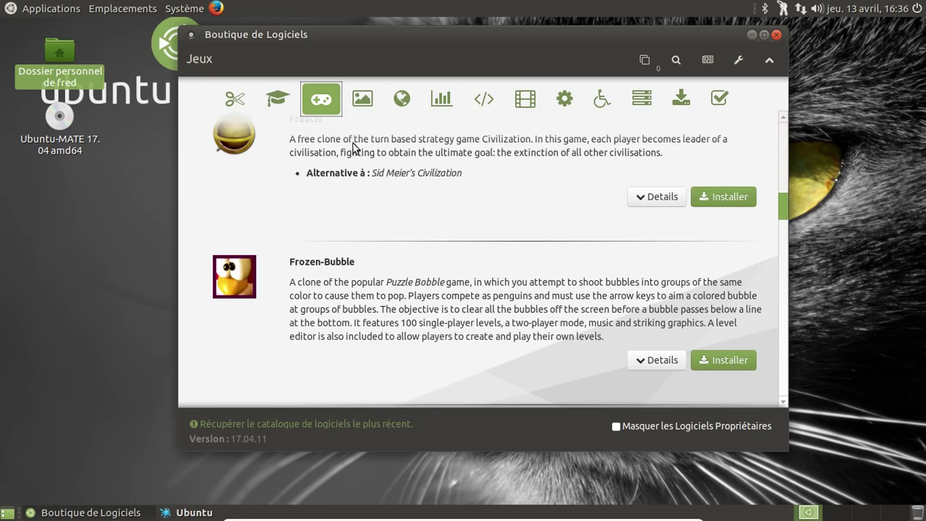
# - Browse the Graphismes category of the software catalogue and queue GIMP for installation
pyautogui.click(361, 101)
pyautogui.scroll(-5, 494, 225)
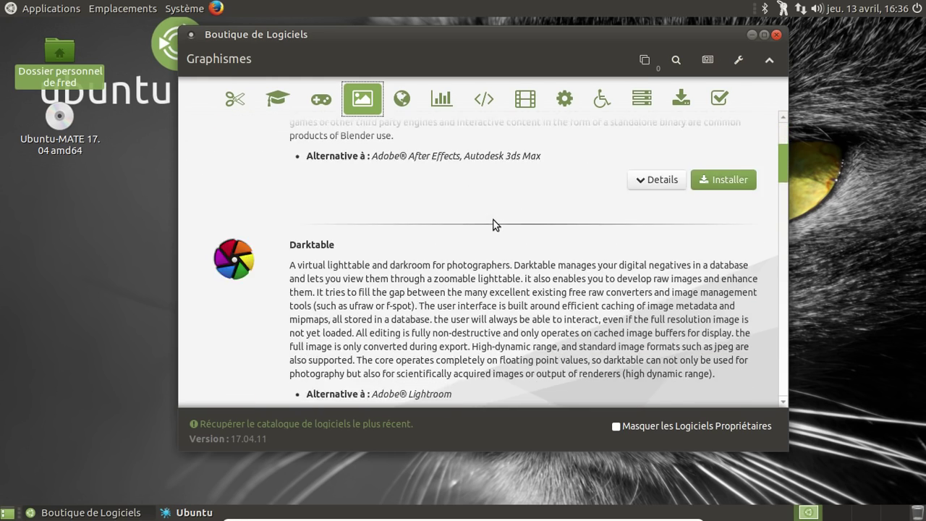
pyautogui.scroll(-10, 494, 224)
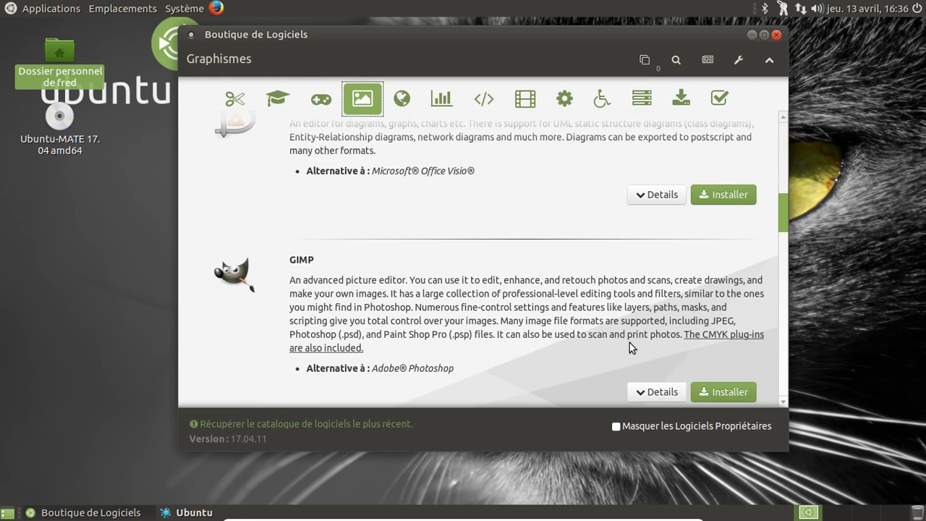
pyautogui.click(721, 392)
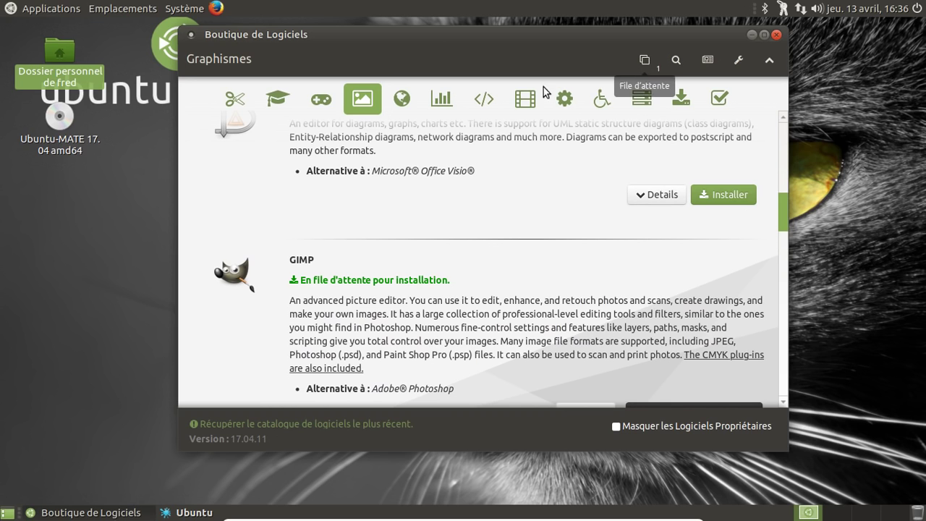
# - Browse the Internet category and review its browsers, chat clients, file transfer and synchronisation applications
pyautogui.click(408, 99)
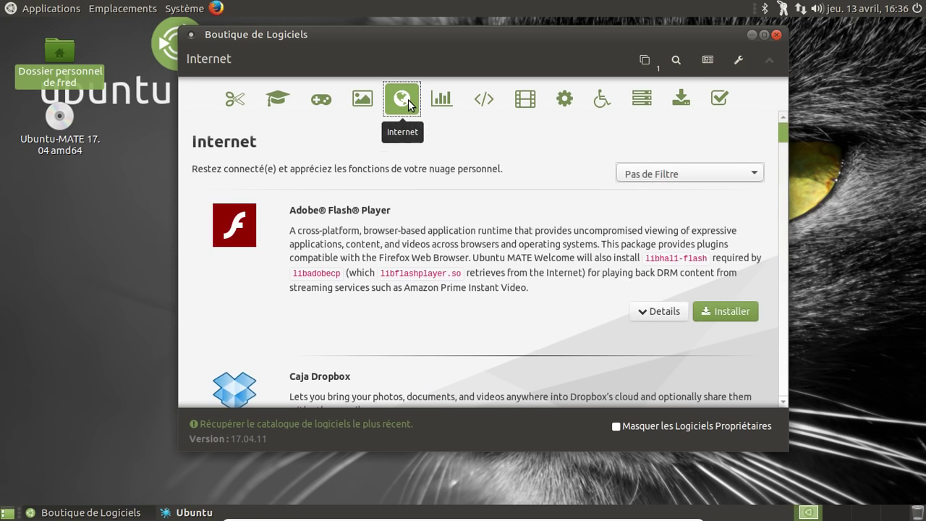
pyautogui.scroll(-1, 544, 212)
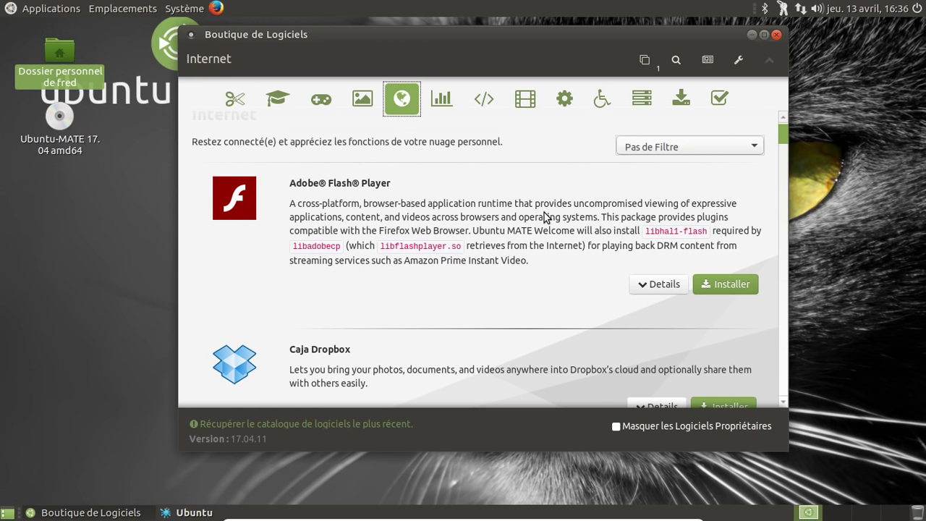
pyautogui.scroll(-10, 545, 216)
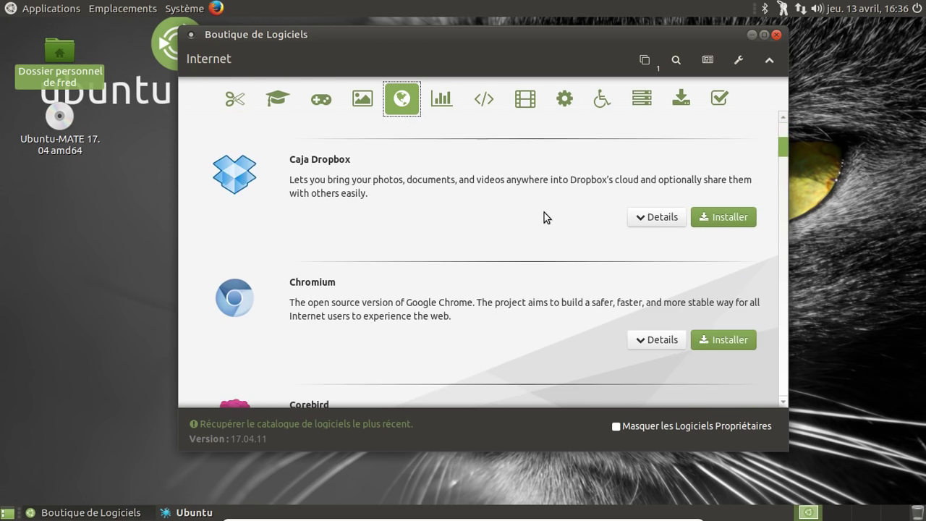
pyautogui.scroll(-10, 544, 217)
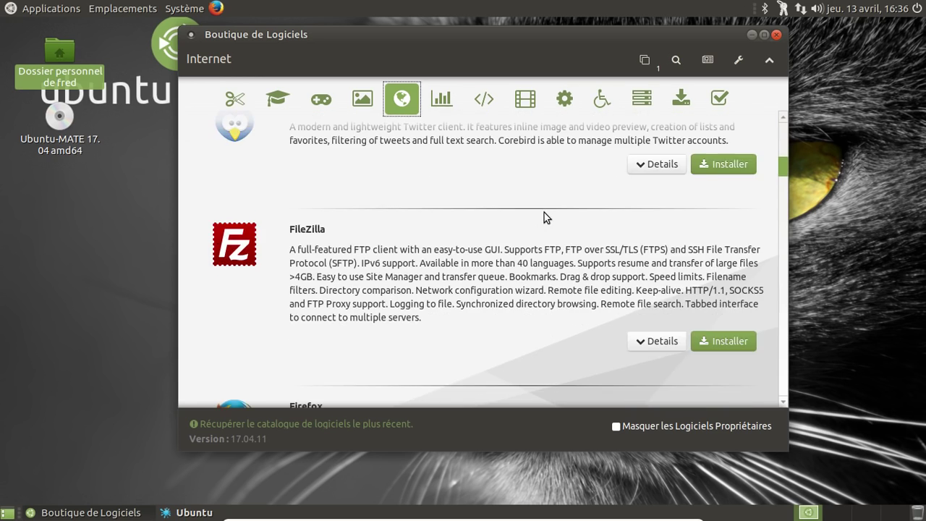
pyautogui.scroll(-8, 543, 212)
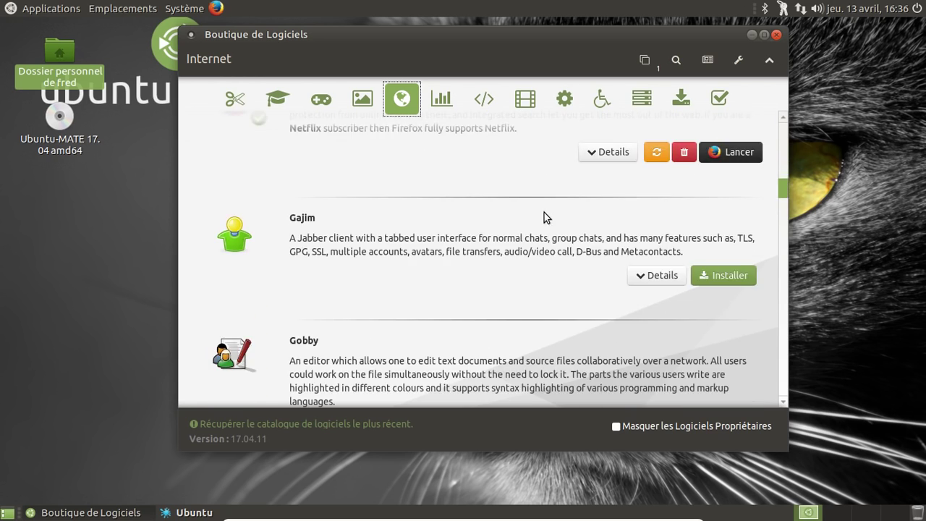
pyautogui.scroll(-5, 544, 212)
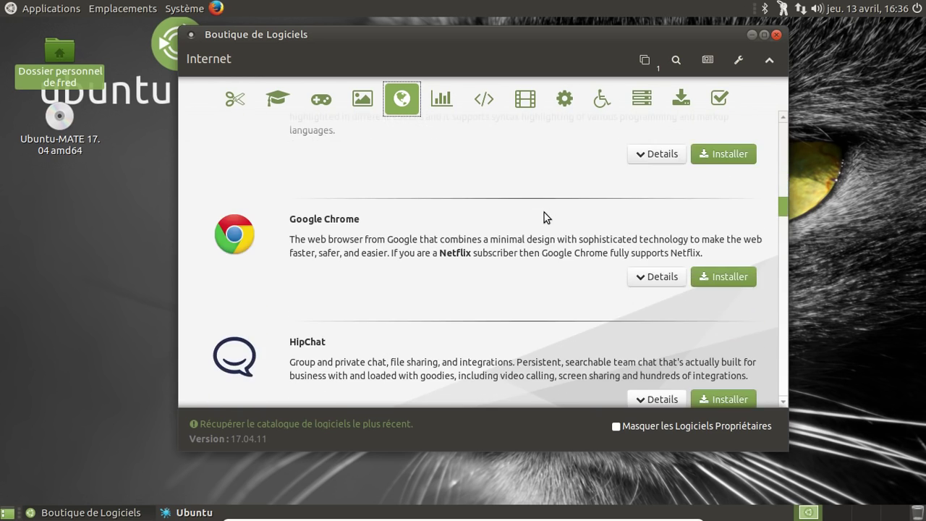
pyautogui.scroll(-8, 544, 212)
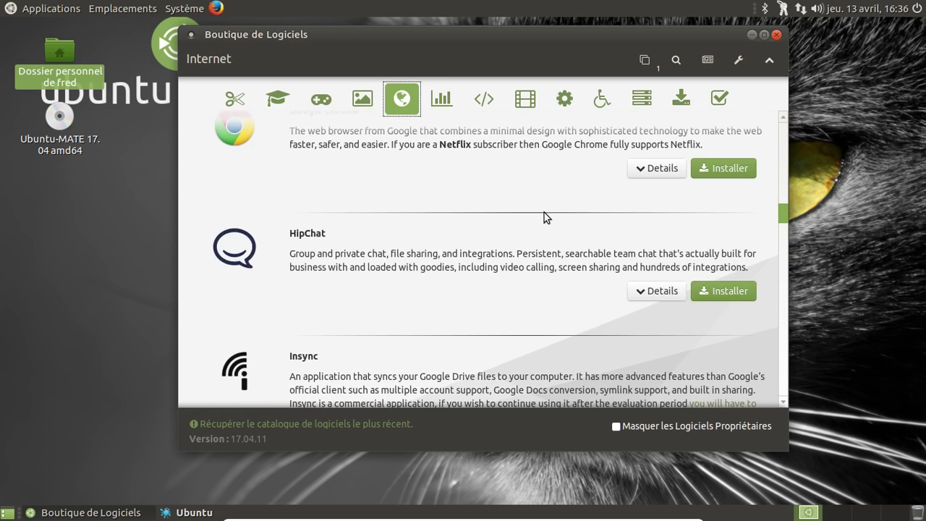
pyautogui.scroll(-9, 544, 212)
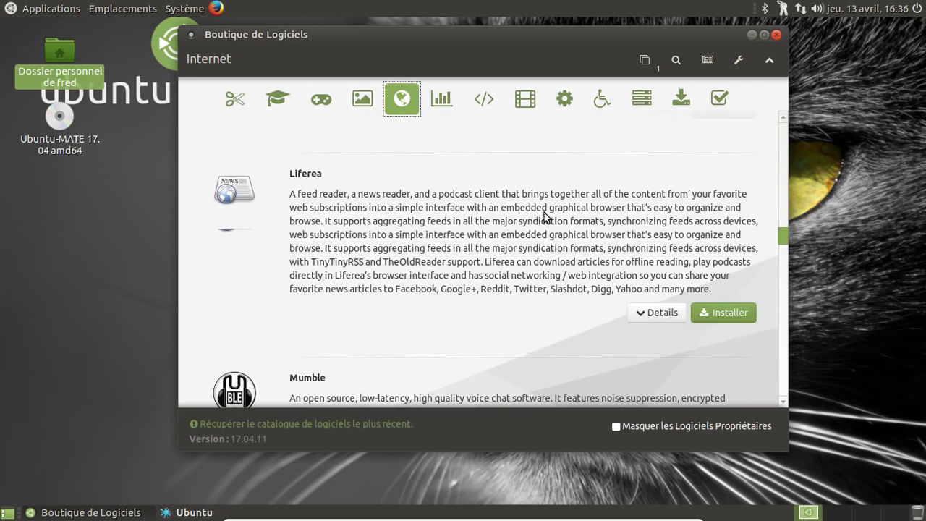
pyautogui.scroll(-9, 543, 212)
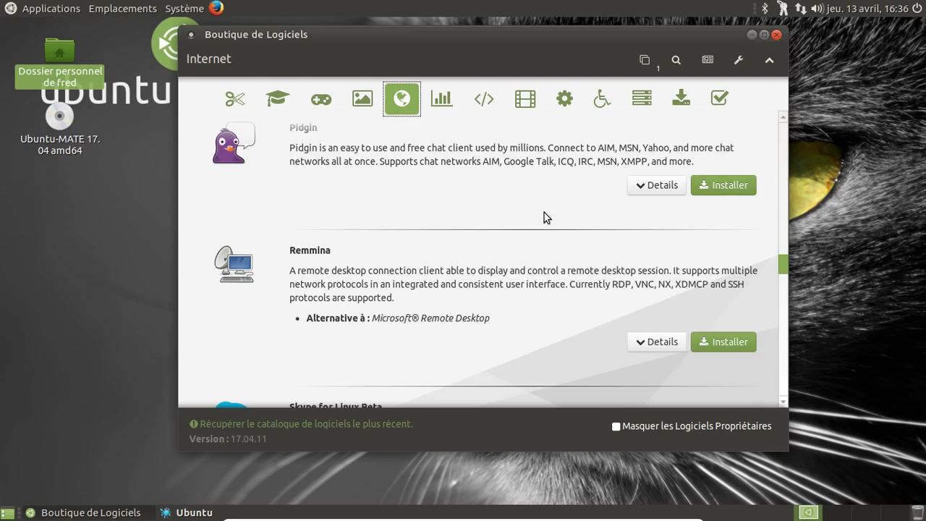
pyautogui.scroll(-9, 543, 213)
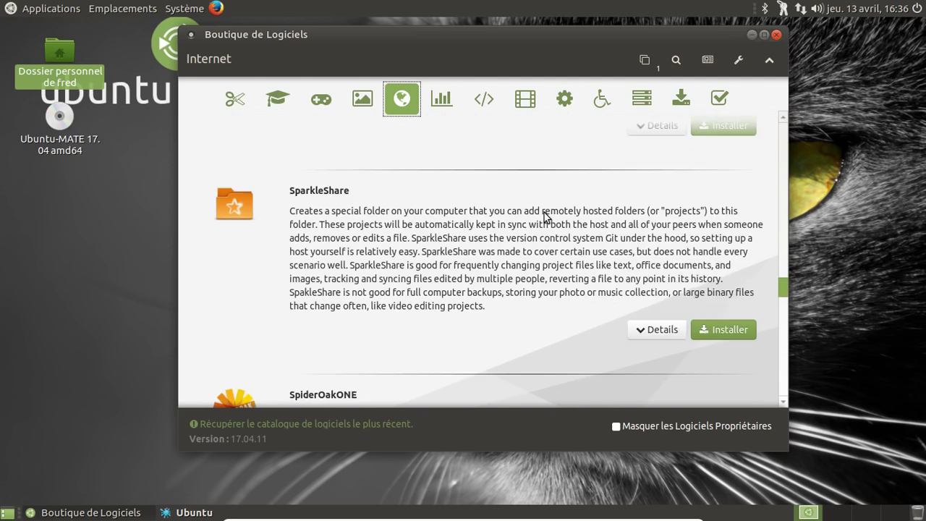
# - Browse the Bureau category and review the available office applications
pyautogui.click(441, 99)
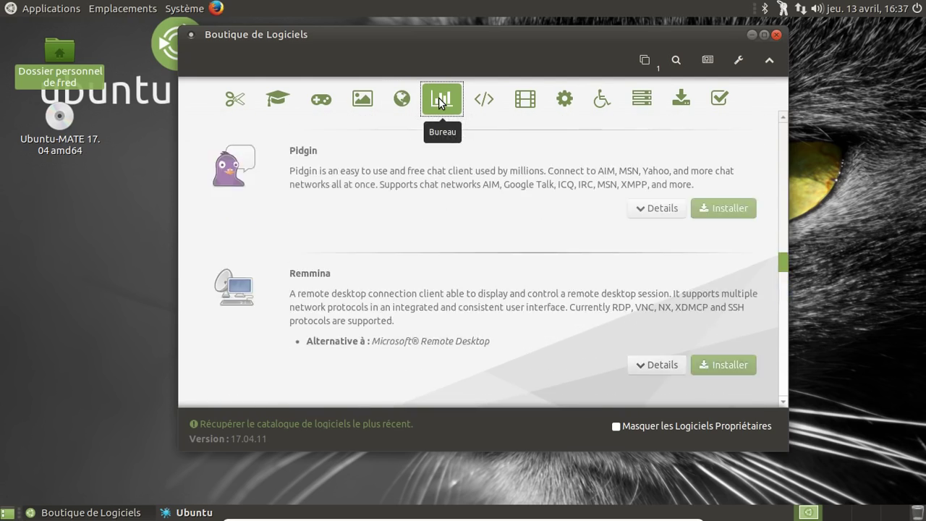
pyautogui.scroll(-6, 549, 260)
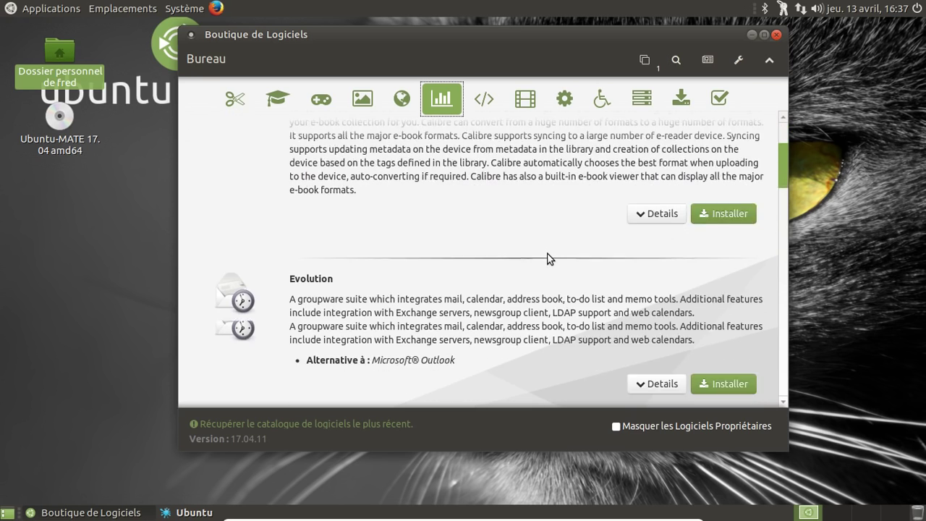
pyautogui.scroll(-3, 550, 258)
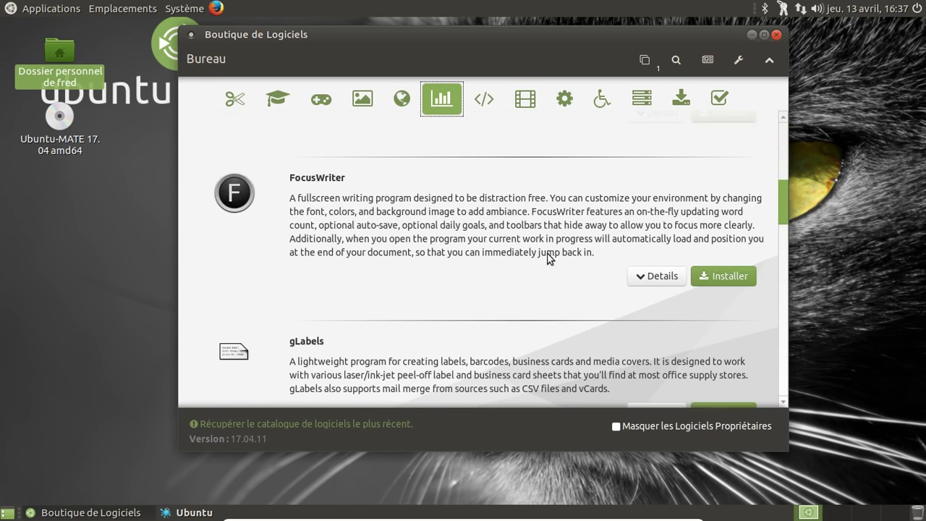
pyautogui.scroll(-3, 549, 258)
# - Browse the Son & Vidéo category of the software catalogue and review its audio, video and screen recording applications
pyautogui.click(486, 103)
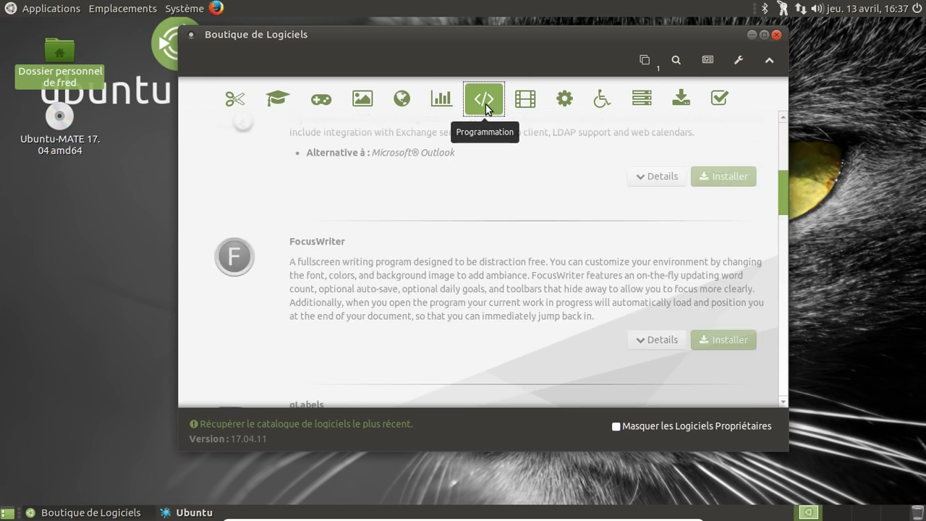
pyautogui.click(525, 106)
pyautogui.scroll(-1, 508, 182)
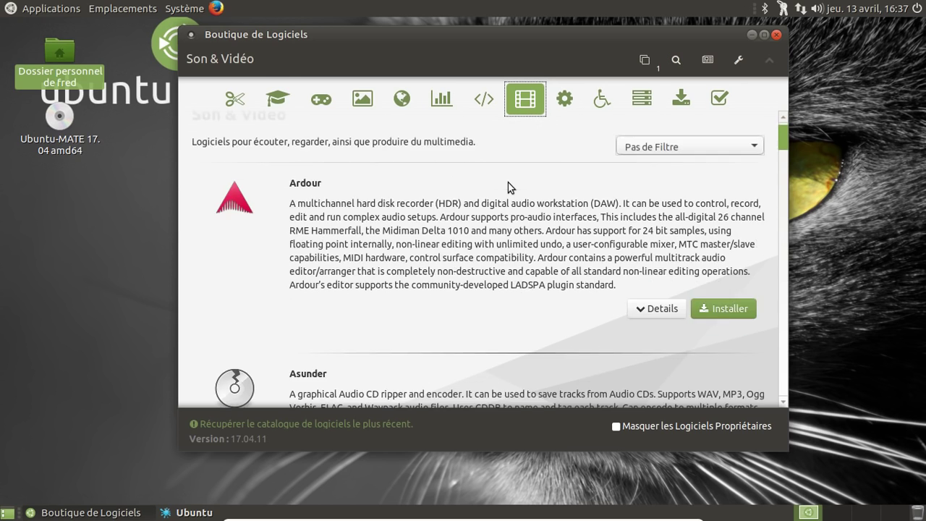
pyautogui.scroll(-10, 507, 182)
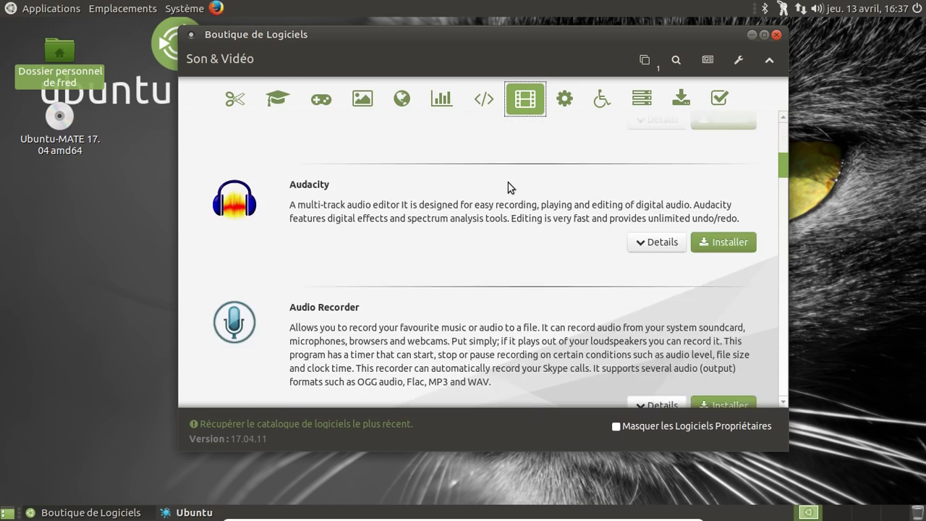
pyautogui.scroll(-6, 508, 187)
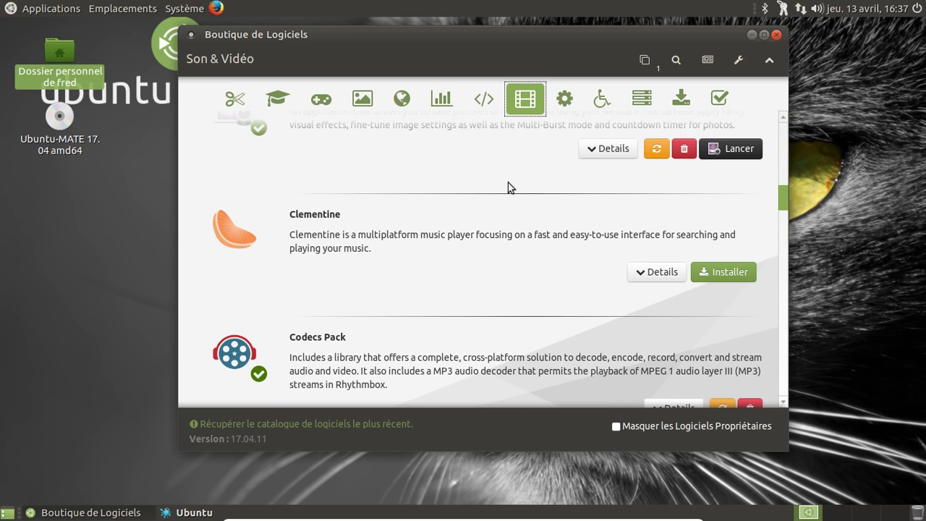
pyautogui.scroll(-7, 508, 186)
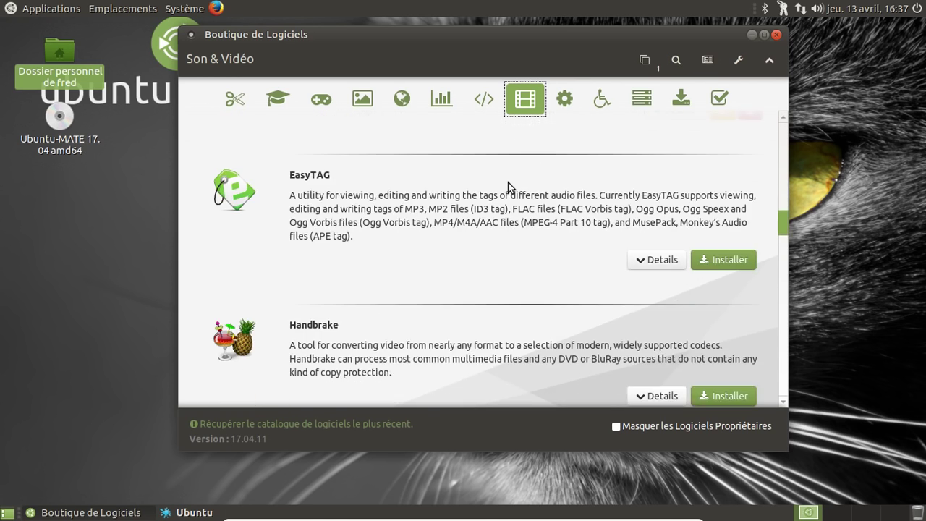
pyautogui.scroll(-8, 507, 183)
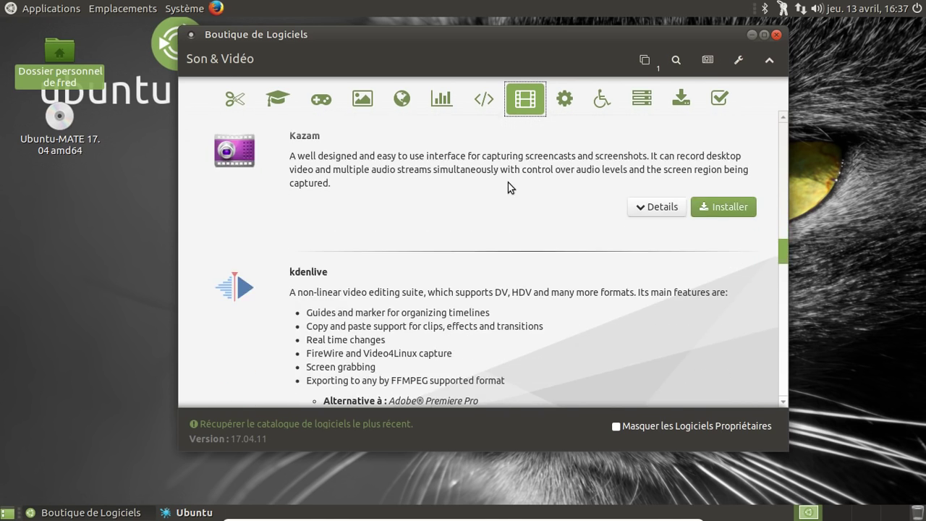
pyautogui.scroll(-8, 508, 187)
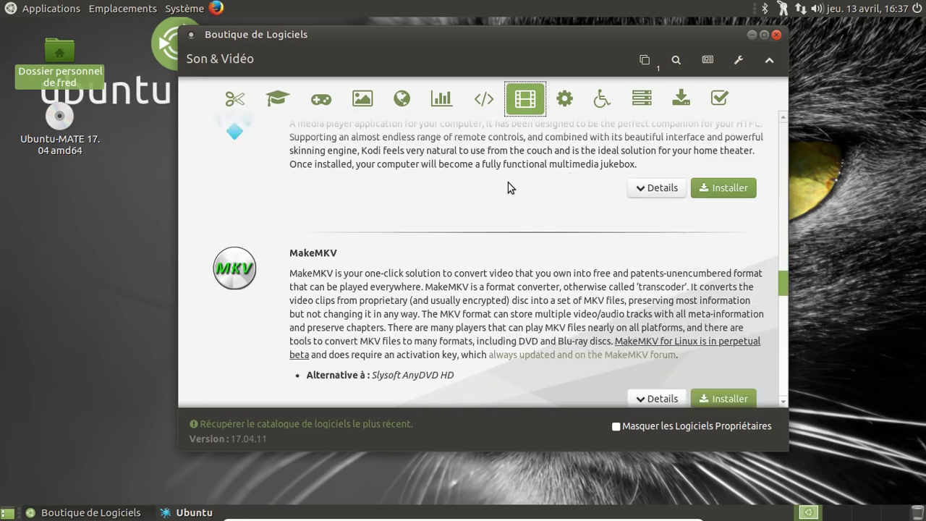
pyautogui.scroll(-8, 508, 187)
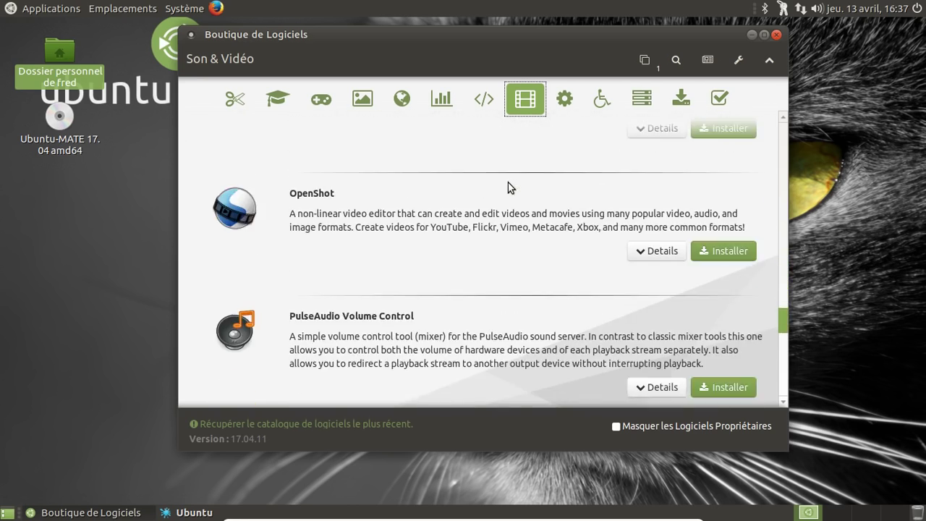
pyautogui.scroll(-6, 508, 187)
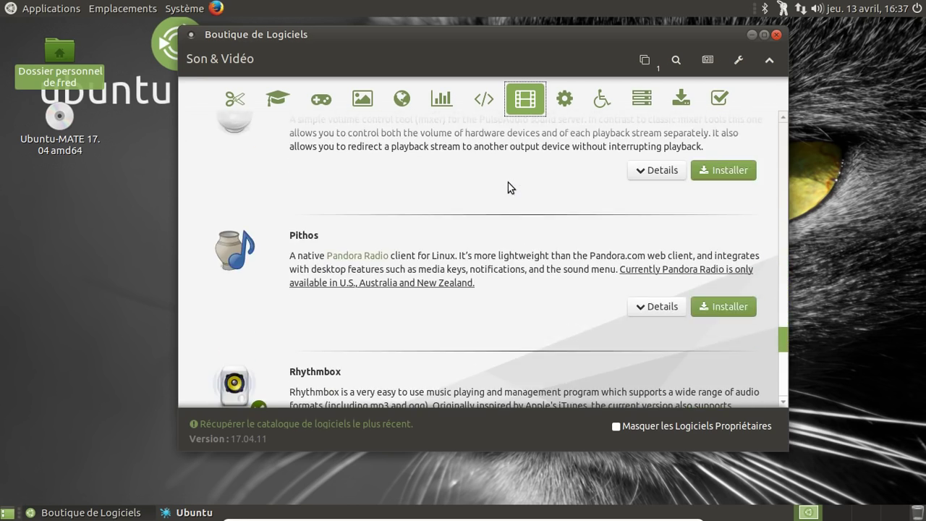
pyautogui.scroll(-3, 508, 187)
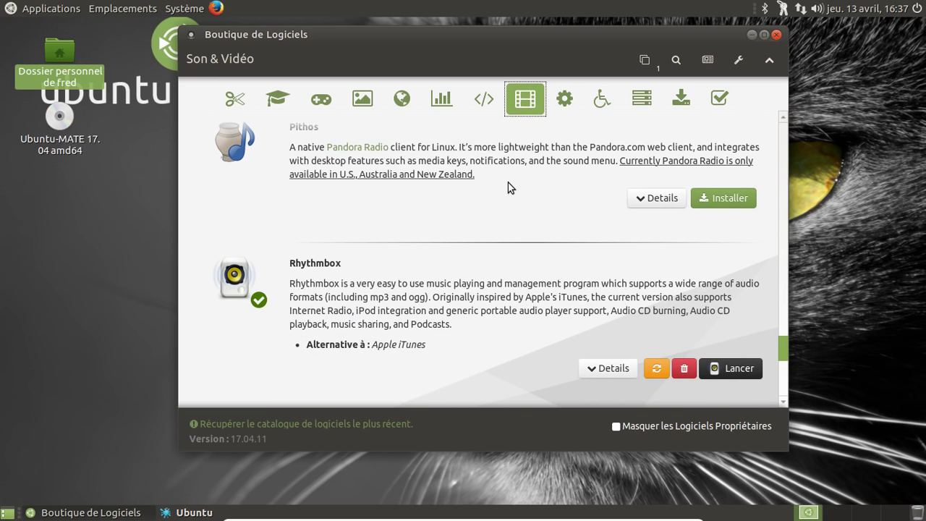
pyautogui.scroll(-6, 507, 188)
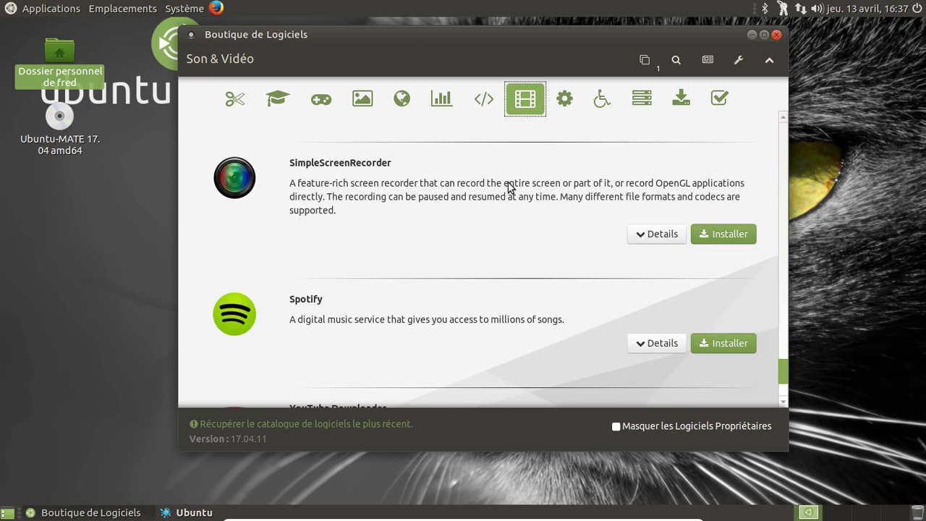
pyautogui.scroll(-3, 508, 186)
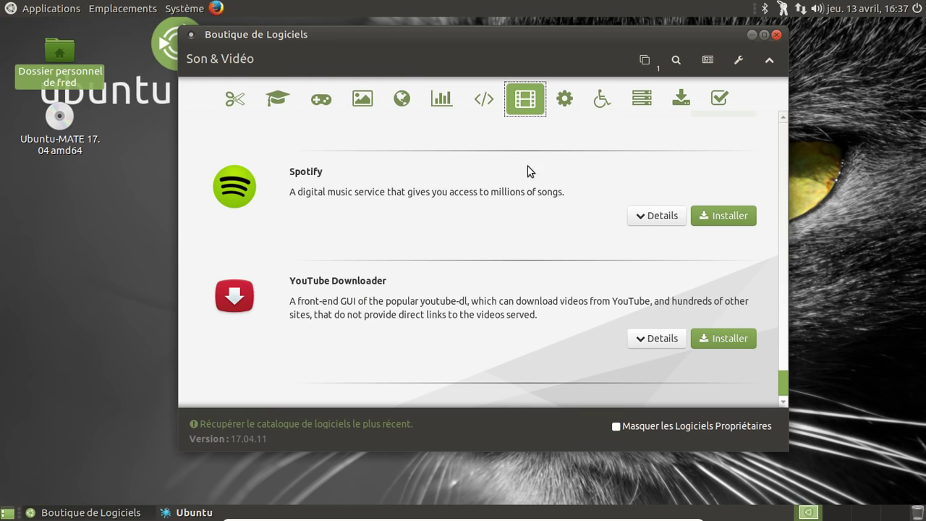
# - Review the Outils systèmes applications, followed by the Accessibilité and Serveurs categories of the software catalogue
pyautogui.click(561, 105)
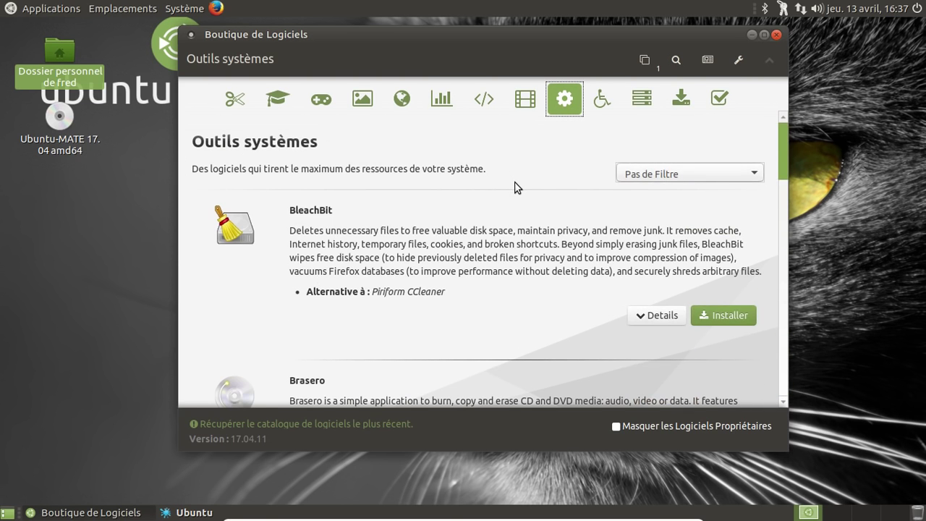
pyautogui.scroll(-2, 517, 187)
pyautogui.scroll(-8, 517, 187)
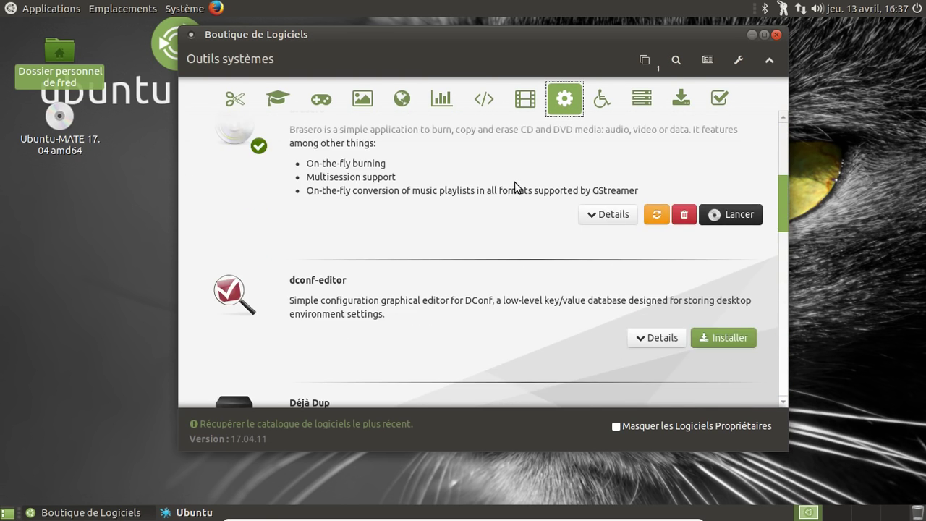
pyautogui.scroll(-10, 516, 186)
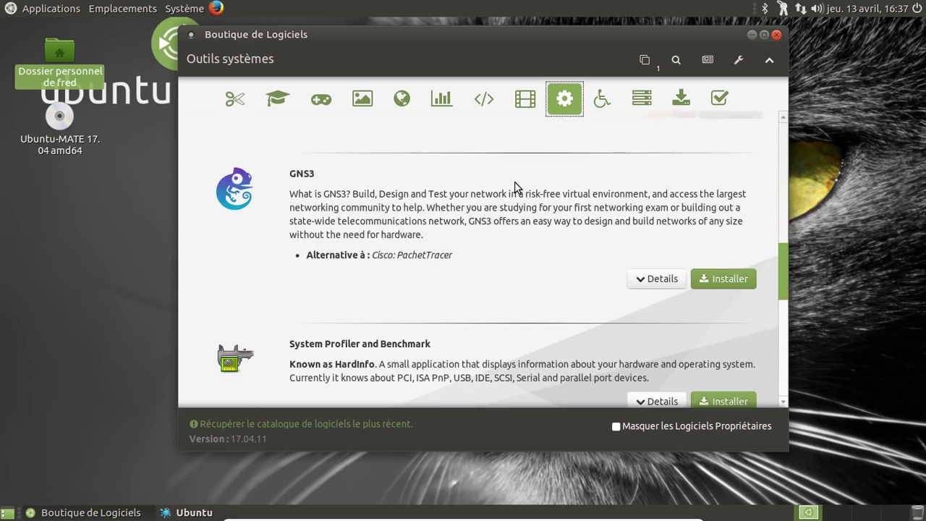
pyautogui.scroll(-7, 517, 186)
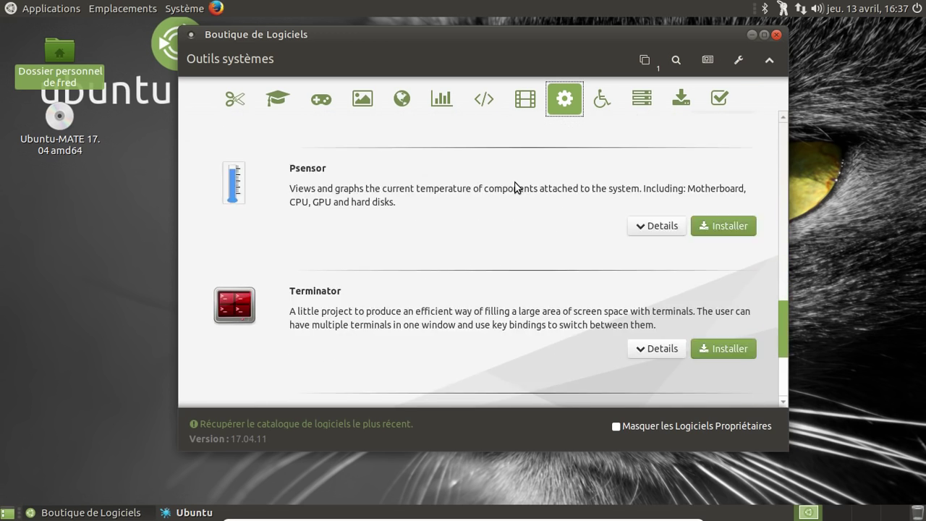
pyautogui.scroll(-4, 516, 187)
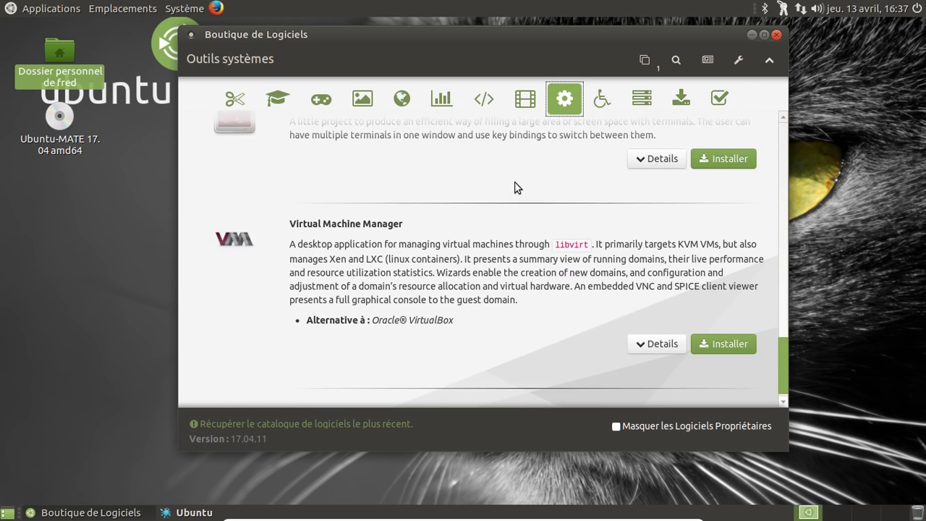
pyautogui.click(605, 103)
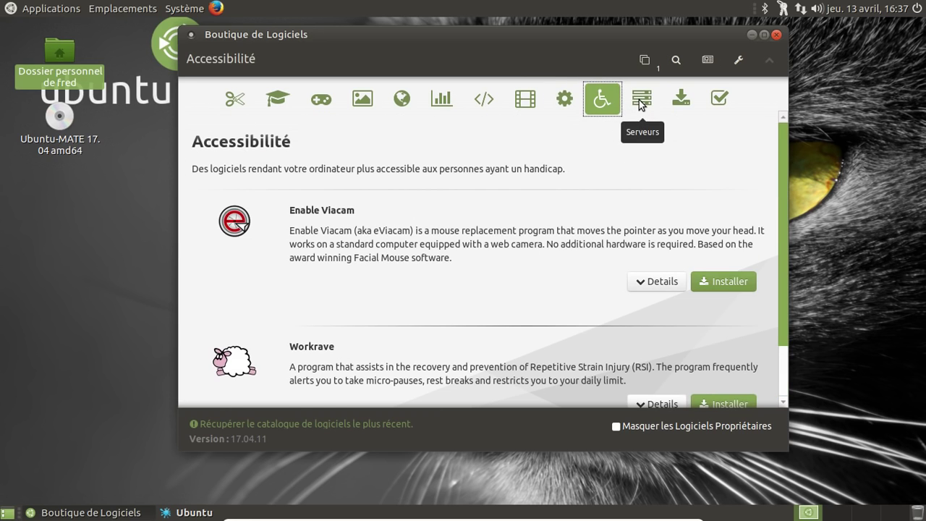
pyautogui.click(641, 102)
# - Queue Synaptic Package Manager from the Plus de Logiciels category and apply the pending GIMP and Synaptic installations
pyautogui.click(674, 99)
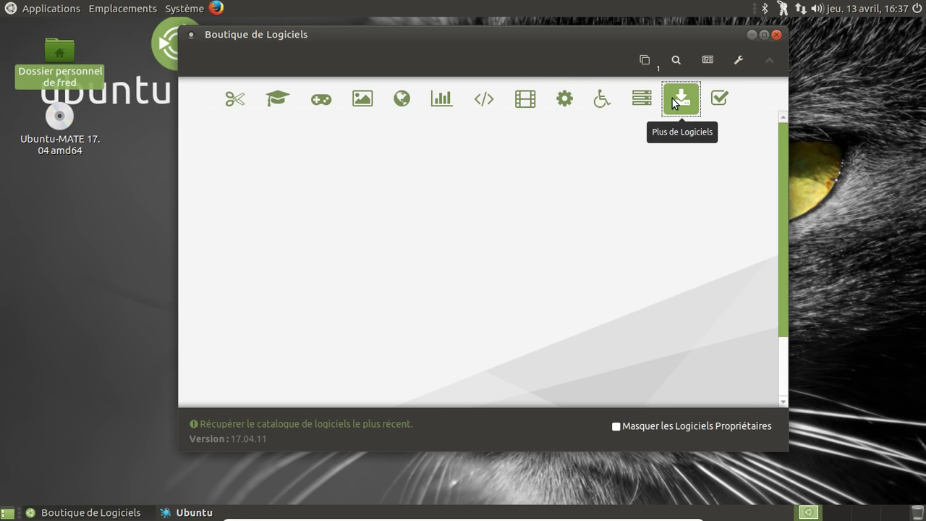
pyautogui.scroll(-3, 512, 167)
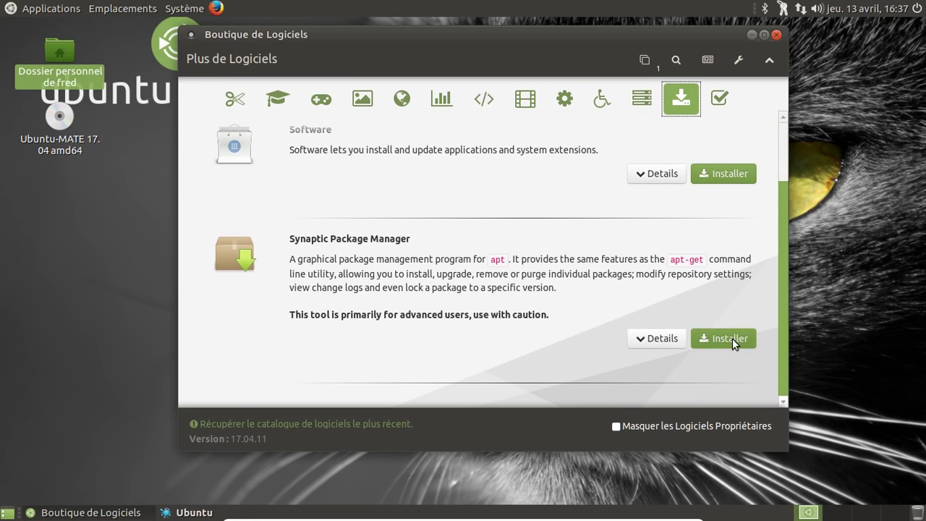
pyautogui.click(732, 337)
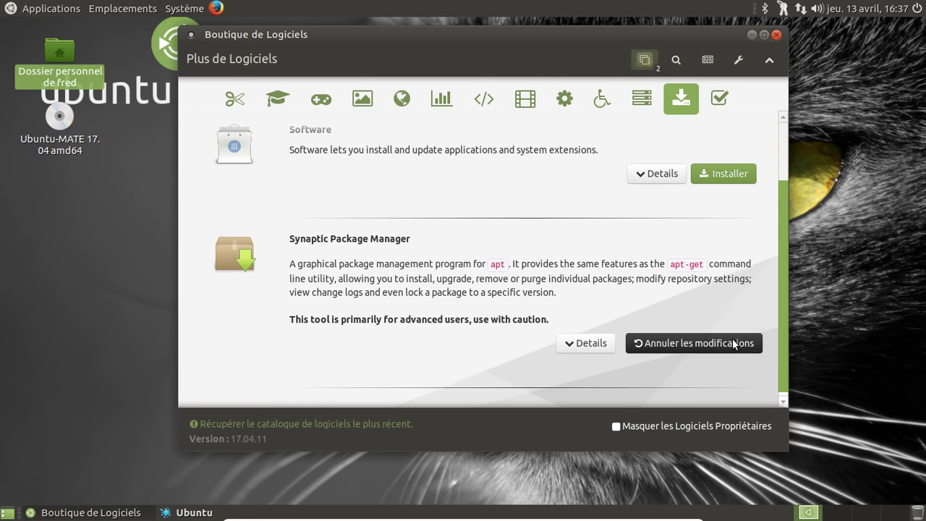
pyautogui.click(644, 60)
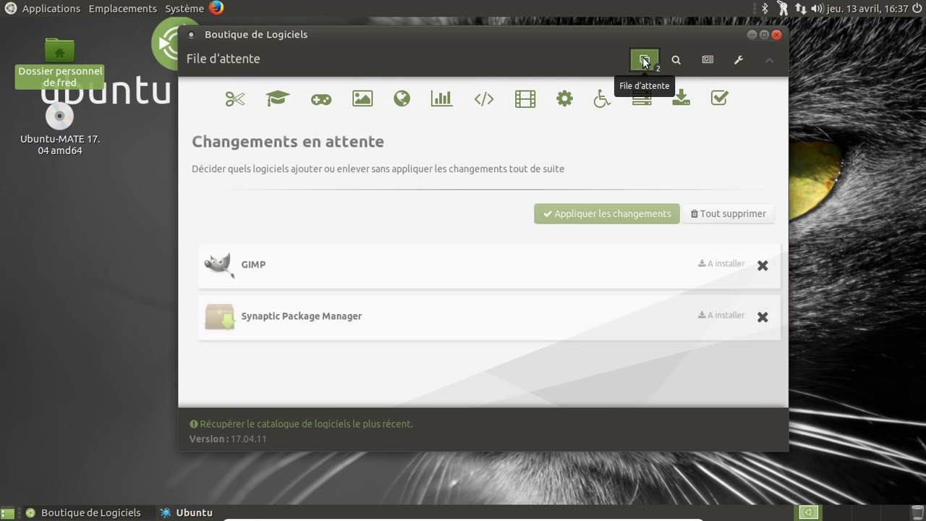
pyautogui.click(606, 213)
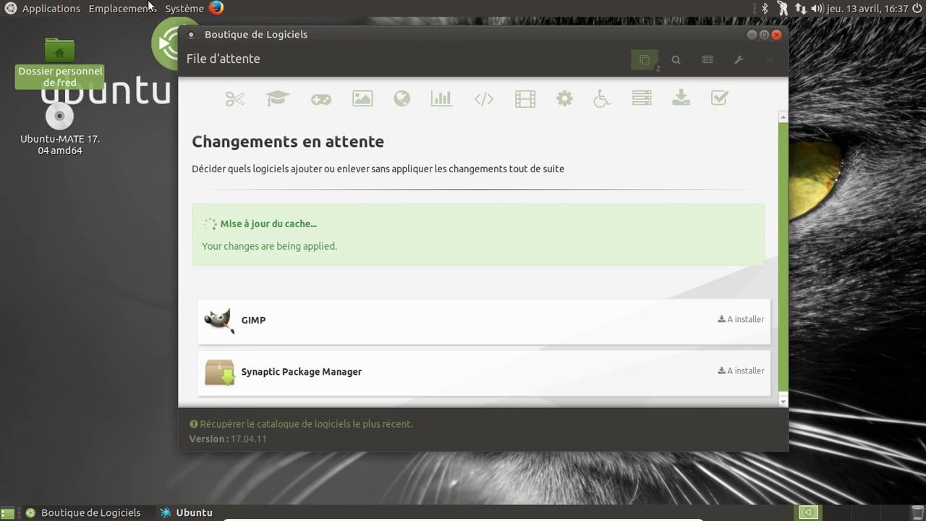
# - Launch Redshift from the installed accessories and enable its automatic start (Lancement automatique)
pyautogui.click(24, 9)
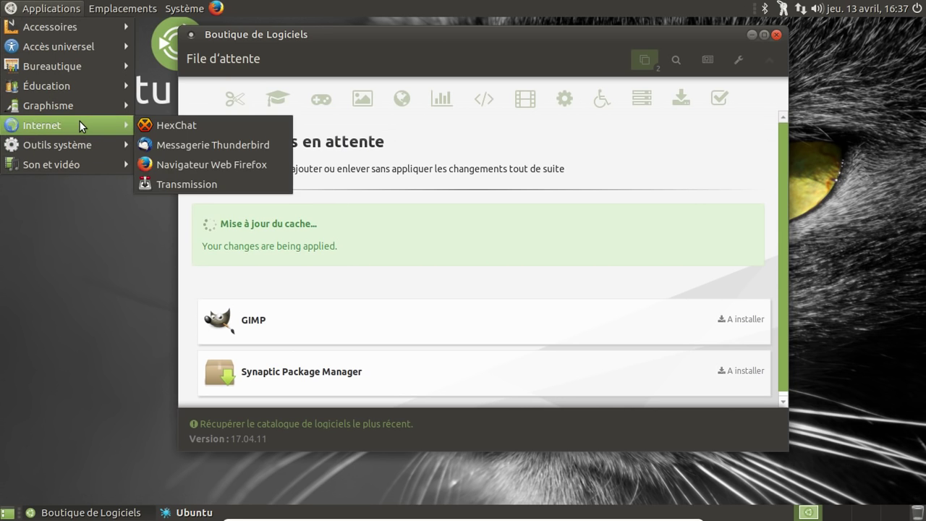
pyautogui.moveTo(80, 32)
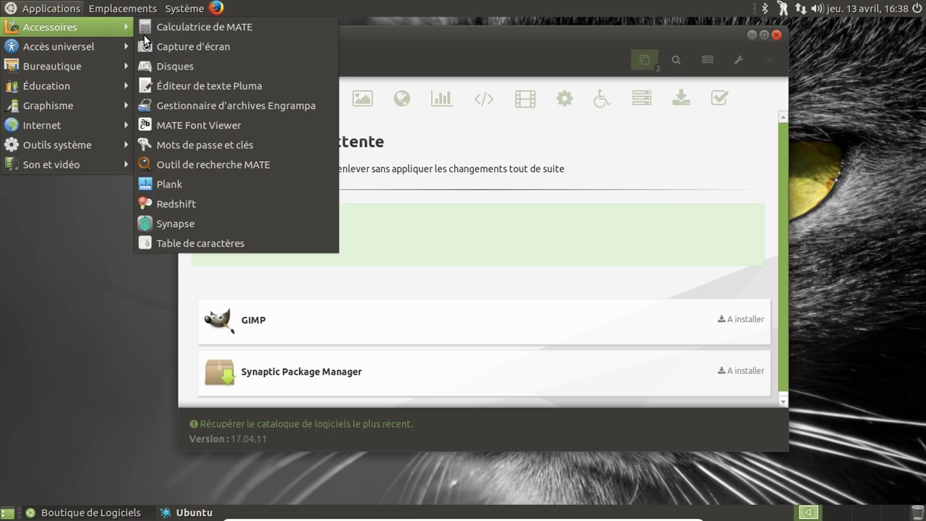
pyautogui.click(187, 203)
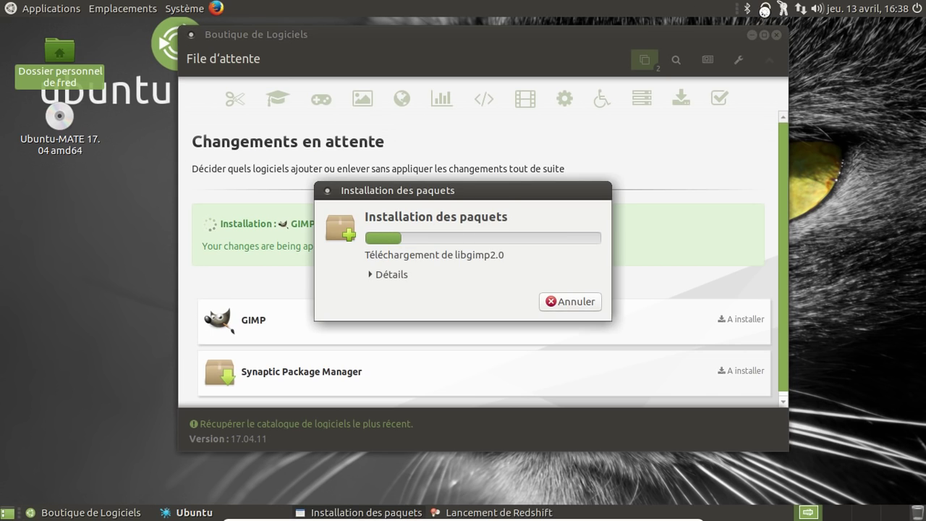
pyautogui.click(765, 9)
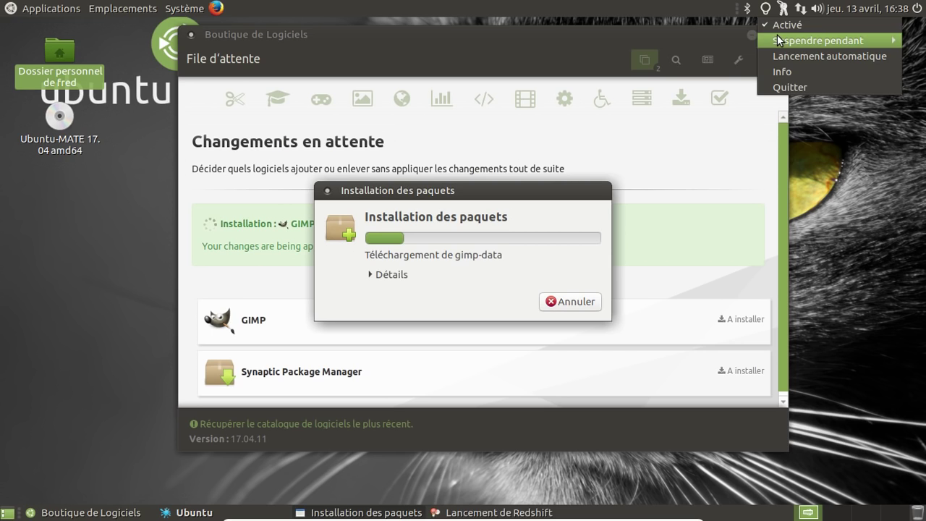
pyautogui.click(786, 56)
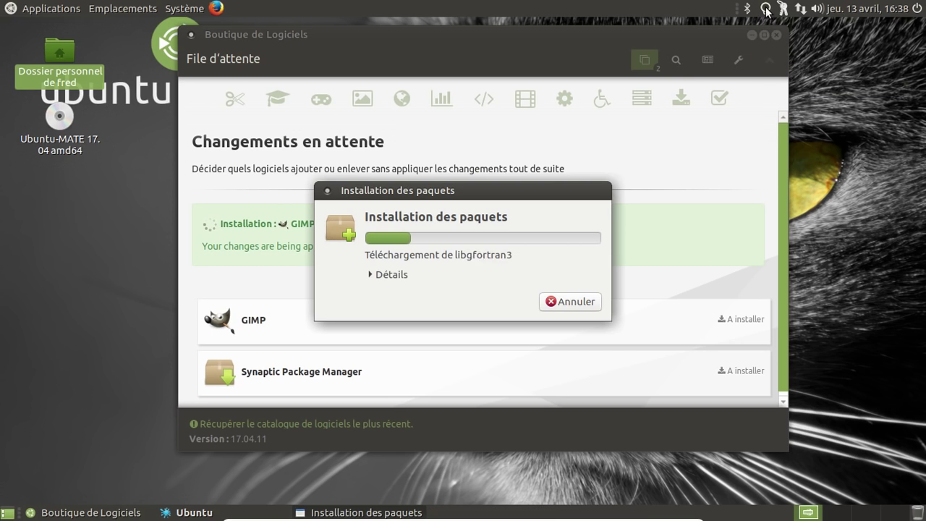
# - Check Redshift's state, location, colour temperature and period information, and review its available options
pyautogui.click(766, 9)
pyautogui.click(779, 73)
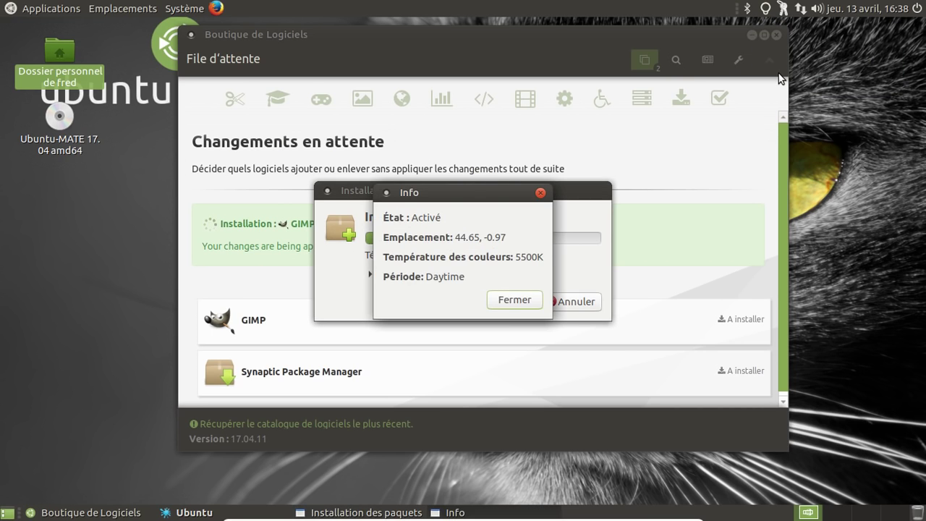
pyautogui.click(514, 300)
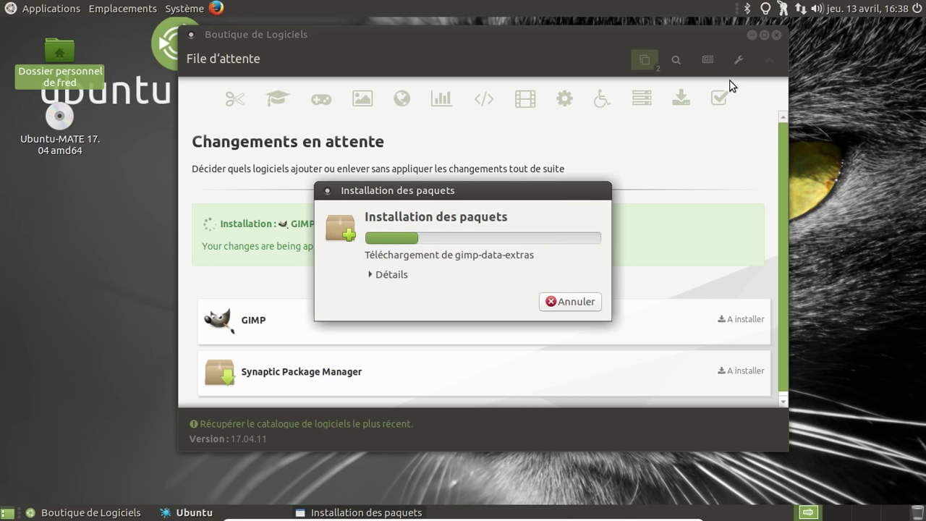
pyautogui.click(766, 10)
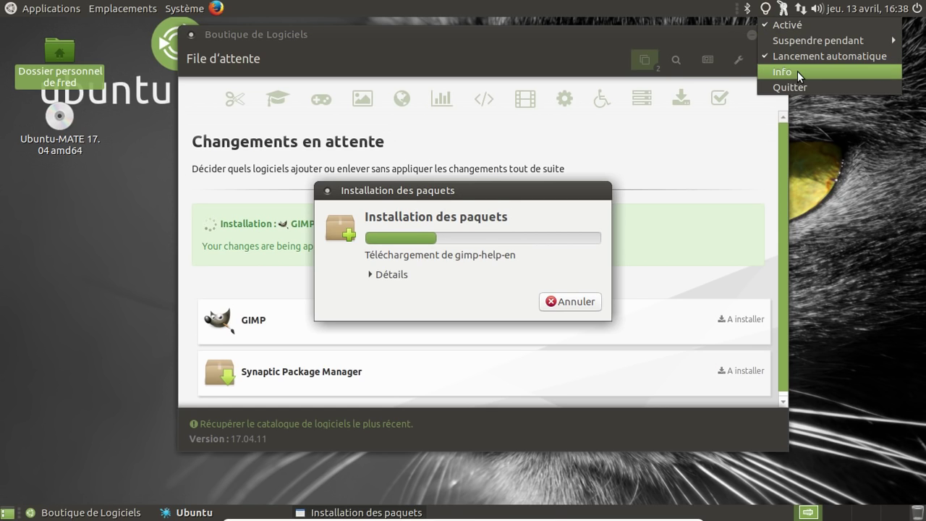
pyautogui.click(726, 22)
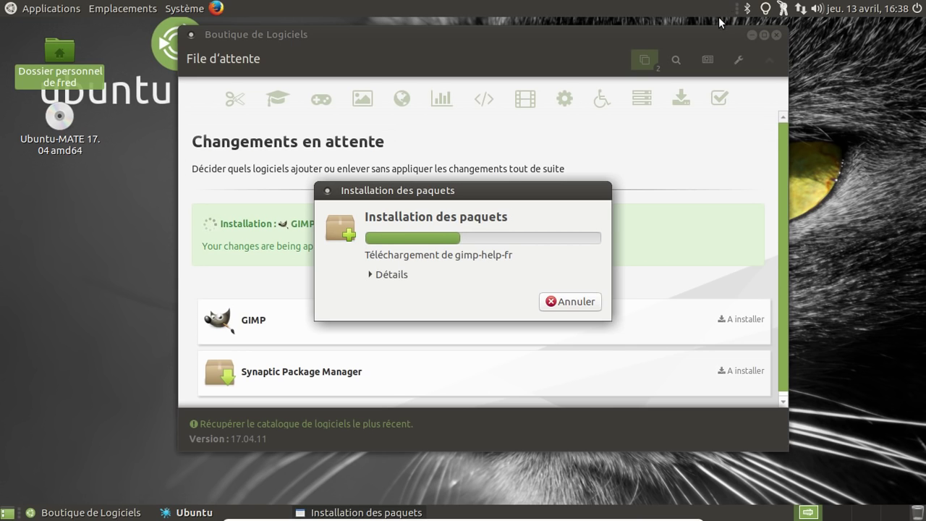
# - Browse the installed application categories, including Internet, Outils système, Graphisme, Accès universel and Accessoires, followed by the Système entries
pyautogui.click(62, 9)
pyautogui.moveTo(67, 68)
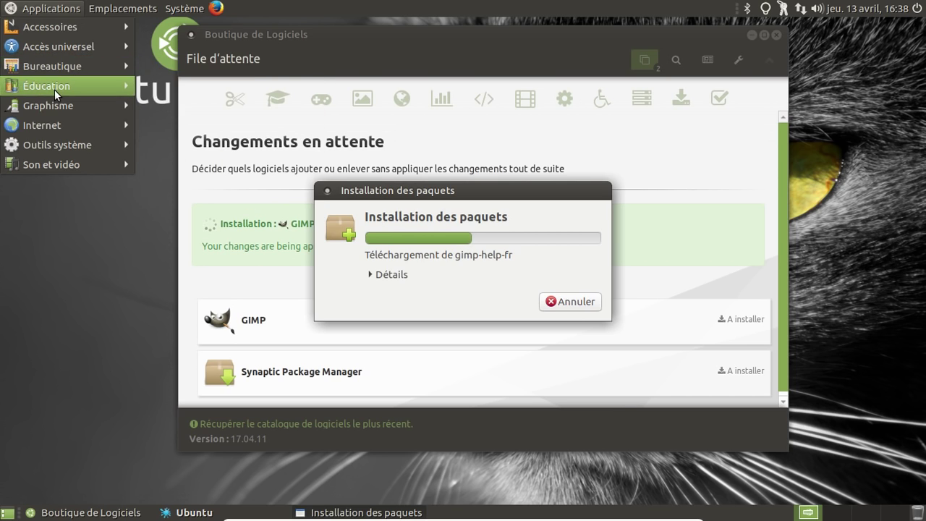
pyautogui.moveTo(57, 104)
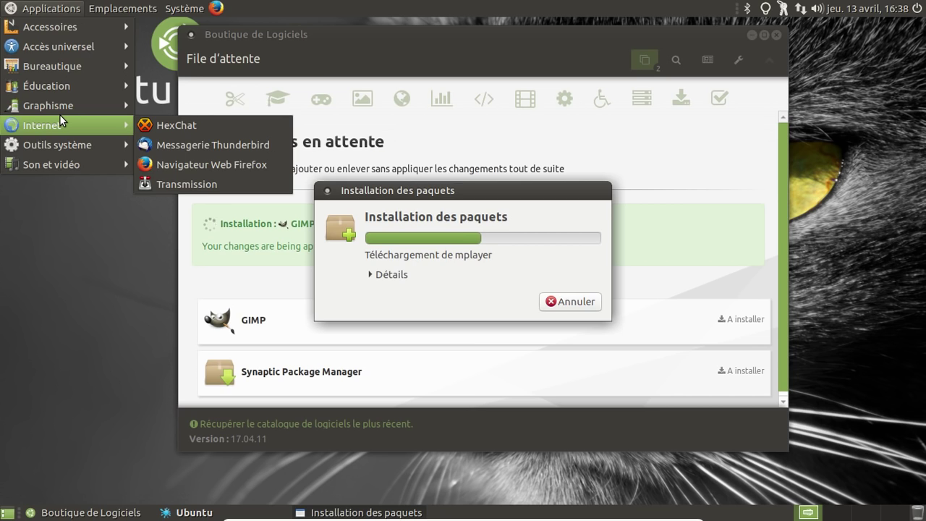
pyautogui.moveTo(70, 145)
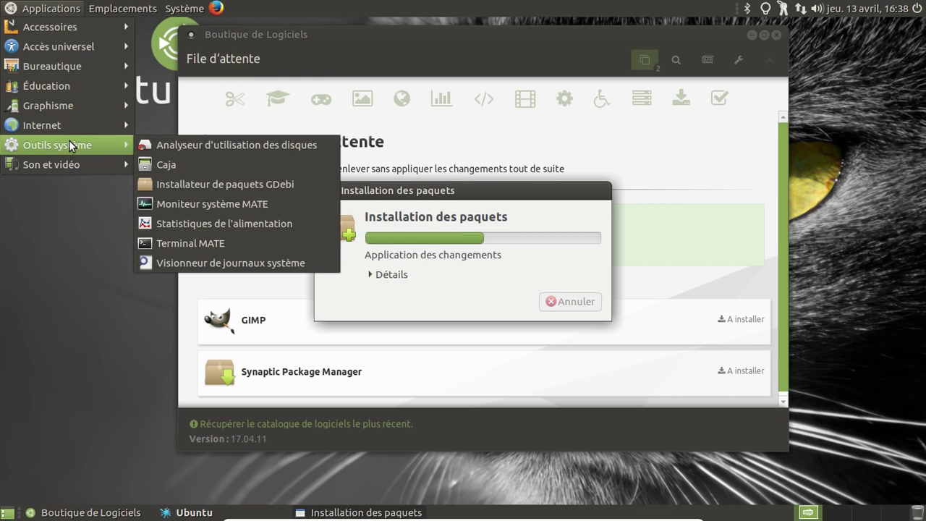
pyautogui.moveTo(75, 164)
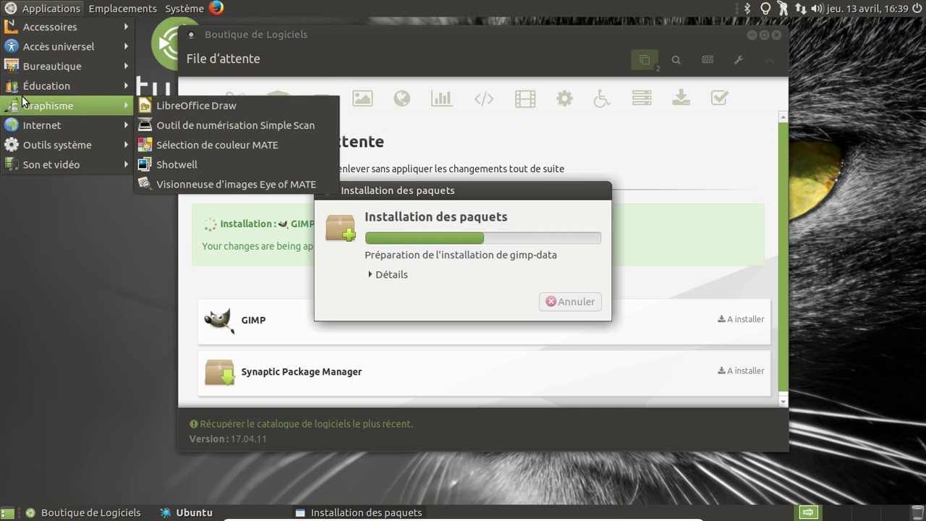
pyautogui.moveTo(25, 87)
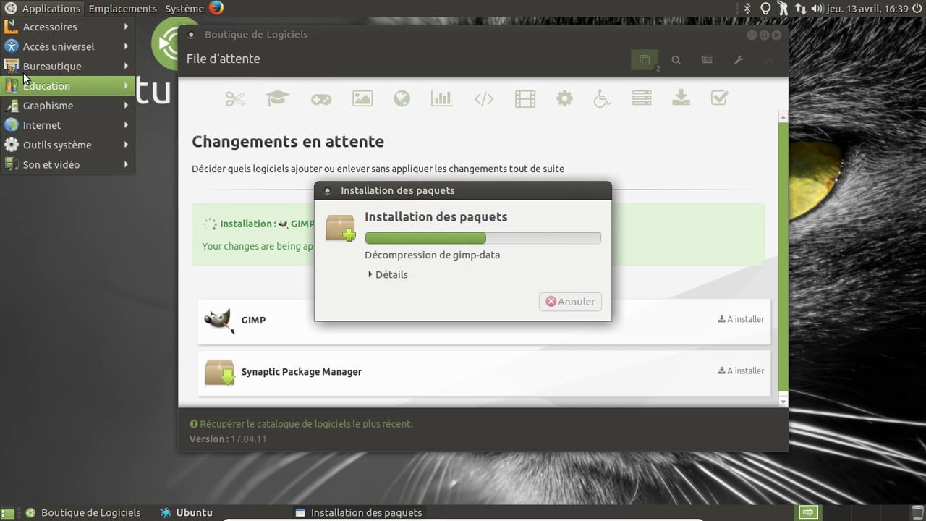
pyautogui.moveTo(23, 71)
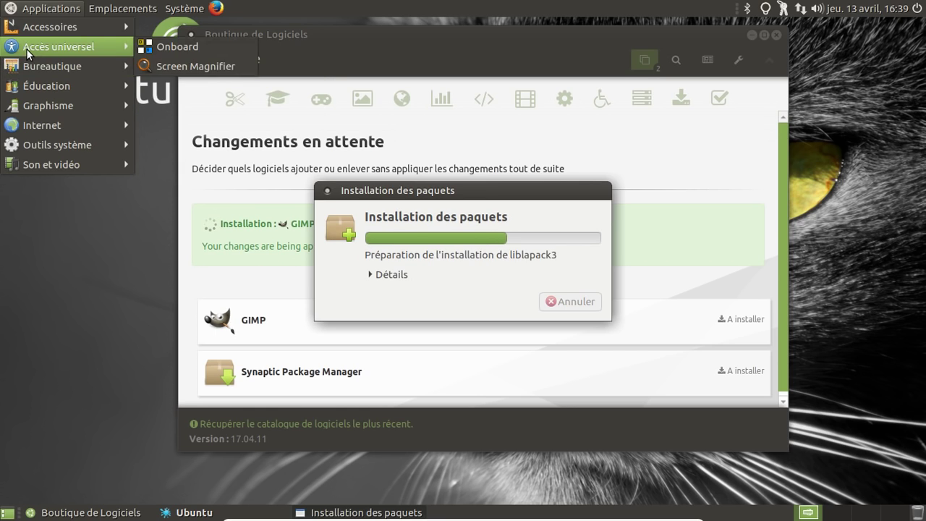
pyautogui.moveTo(32, 30)
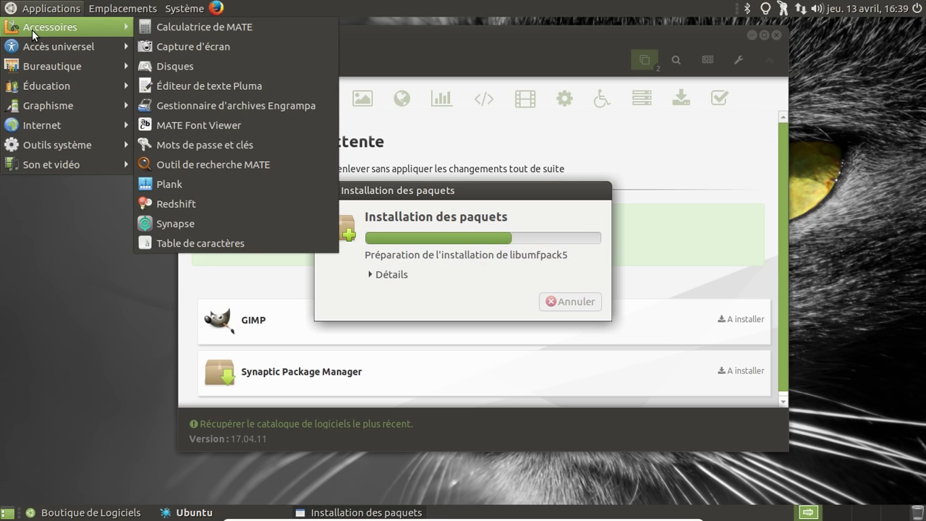
pyautogui.click(155, 9)
pyautogui.moveTo(178, 9)
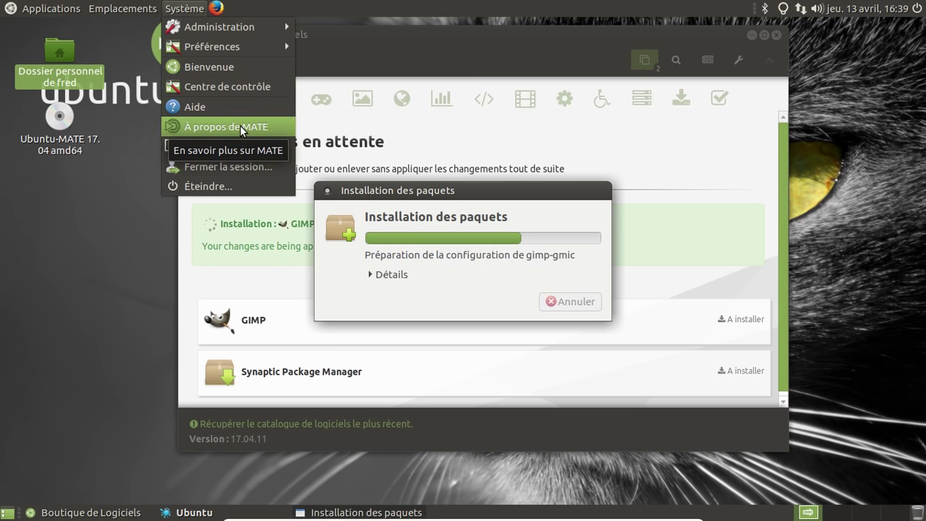
pyautogui.click(133, 185)
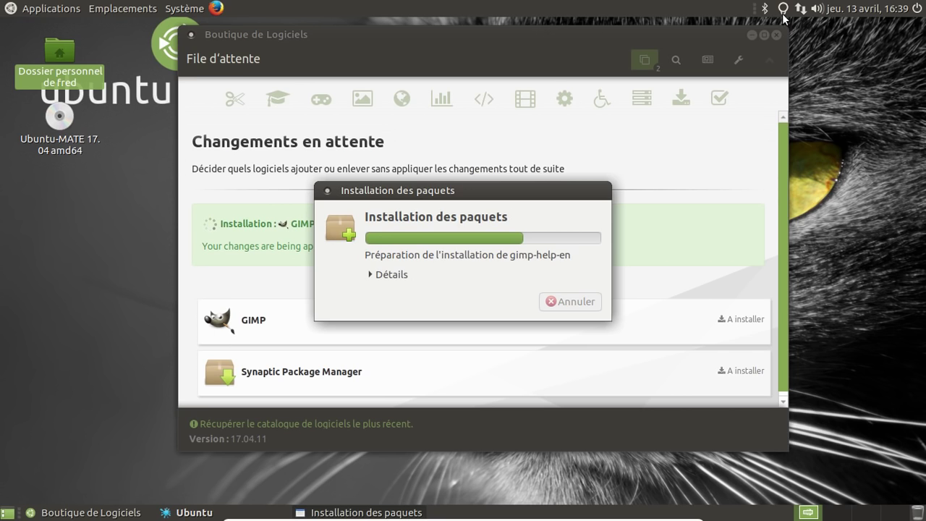
# - Add Cazaux, France to the clock's locations so its time and weather are available, and close the clock preferences and calendar
pyautogui.click(868, 10)
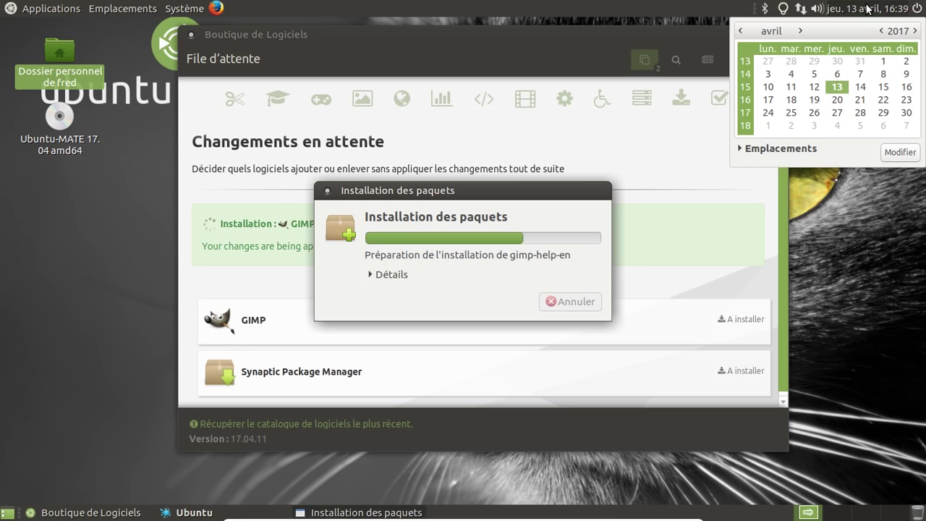
pyautogui.click(745, 149)
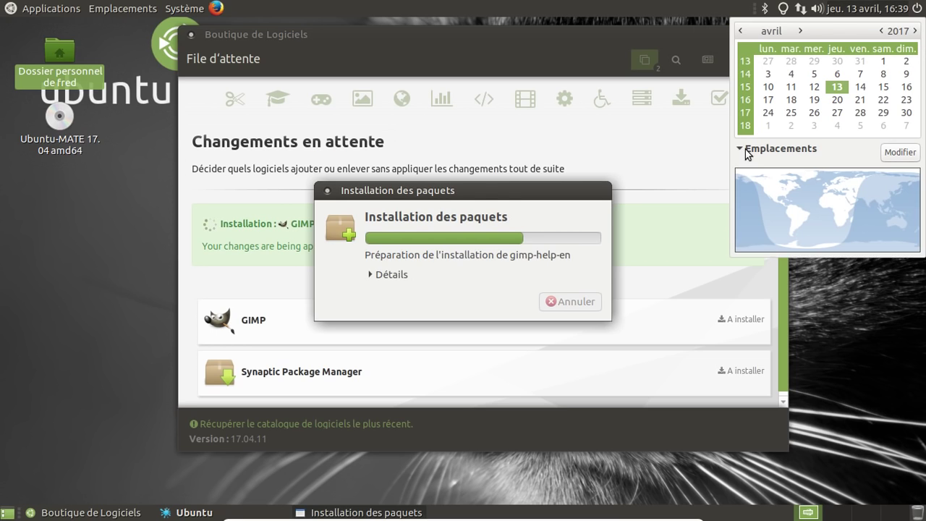
pyautogui.click(897, 153)
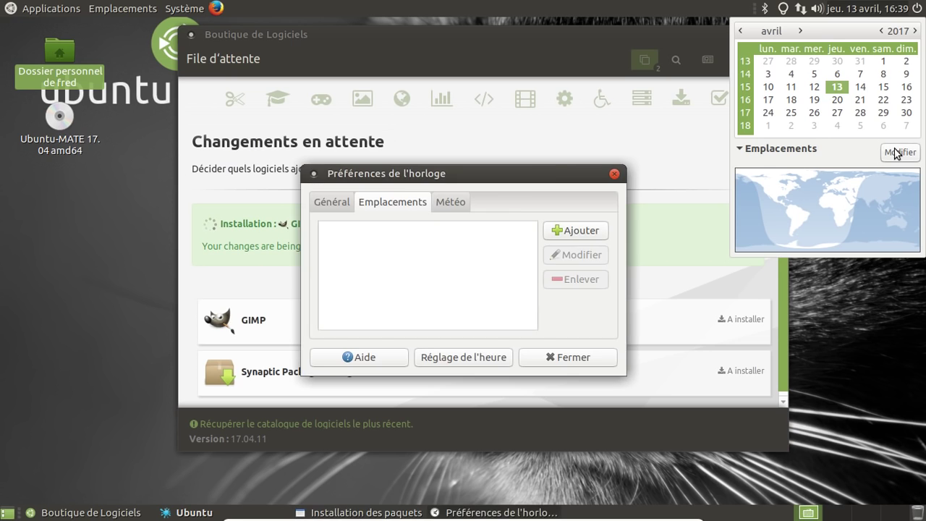
pyautogui.click(555, 231)
pyautogui.write('Cazaux')
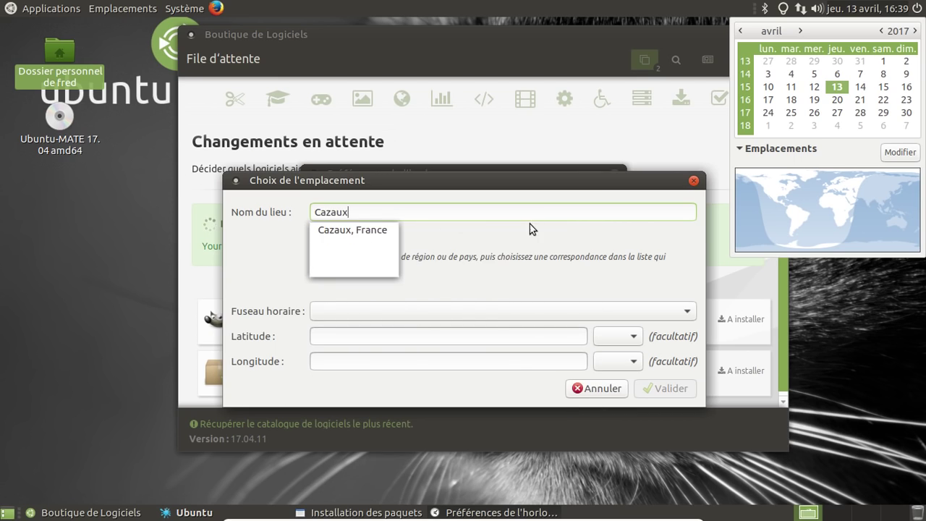
pyautogui.click(390, 230)
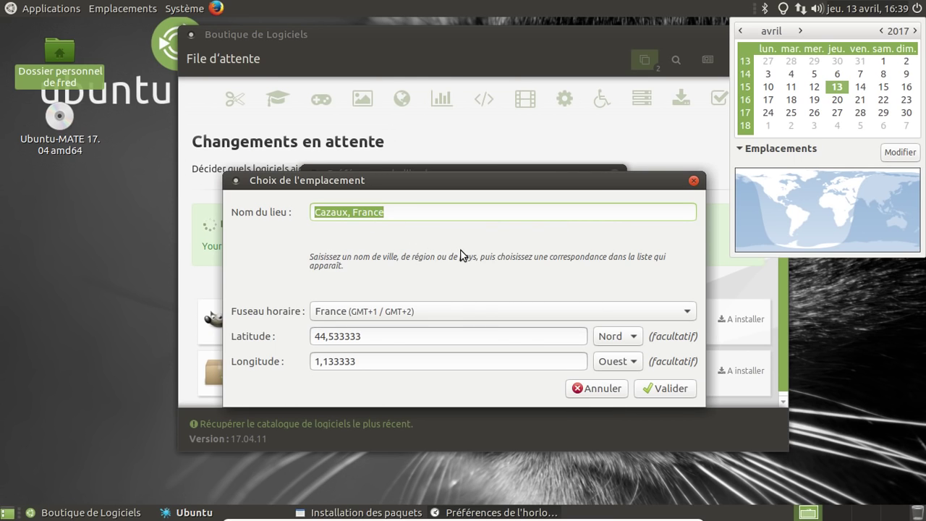
pyautogui.click(660, 394)
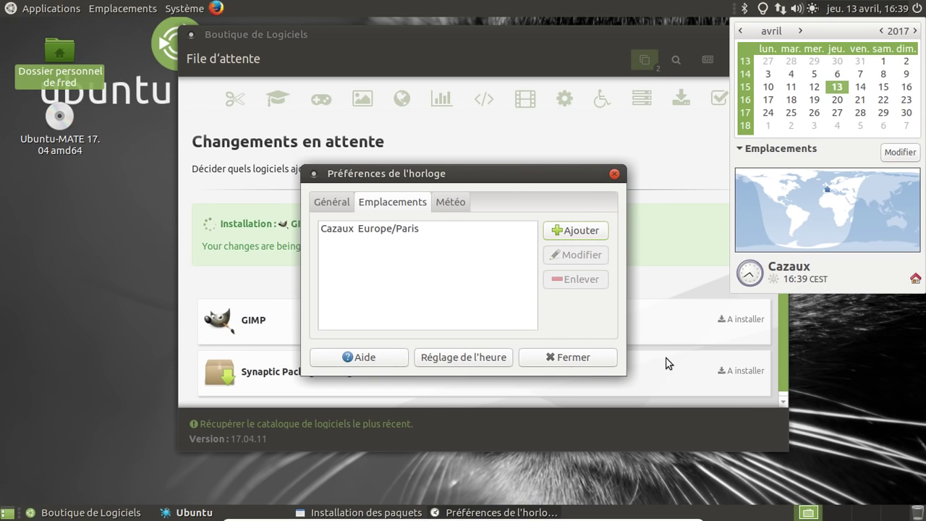
pyautogui.click(614, 174)
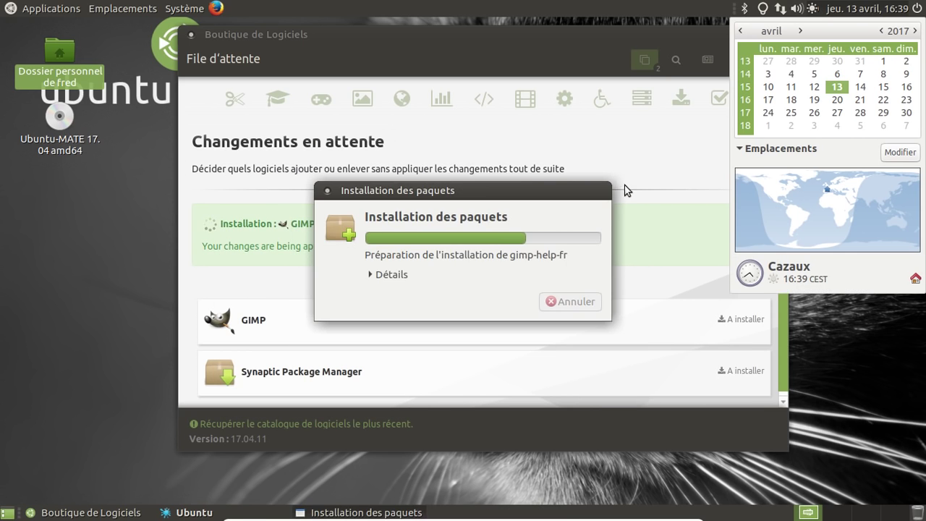
pyautogui.click(815, 10)
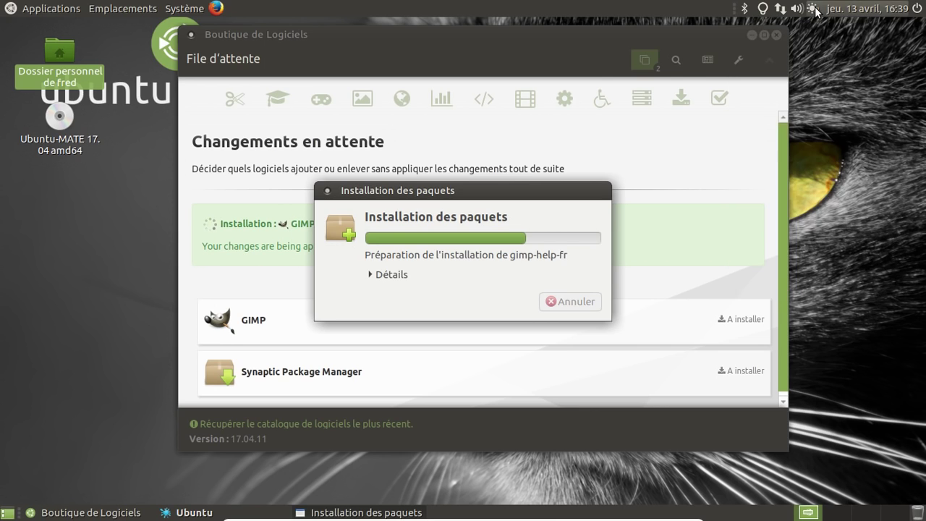
pyautogui.moveTo(814, 10)
# - Inspect the detailed output of the package installation, collapse it again and dismiss the GIMP installation notification
pyautogui.click(368, 274)
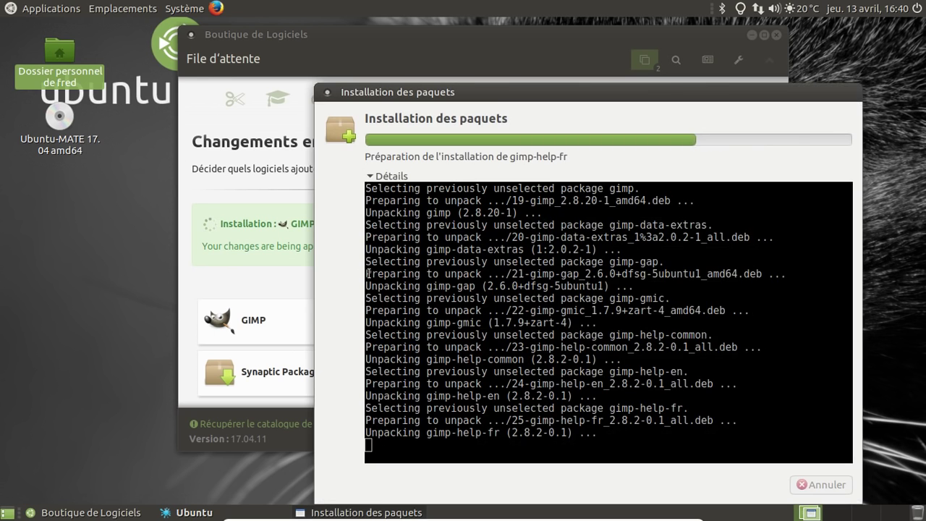
pyautogui.click(371, 177)
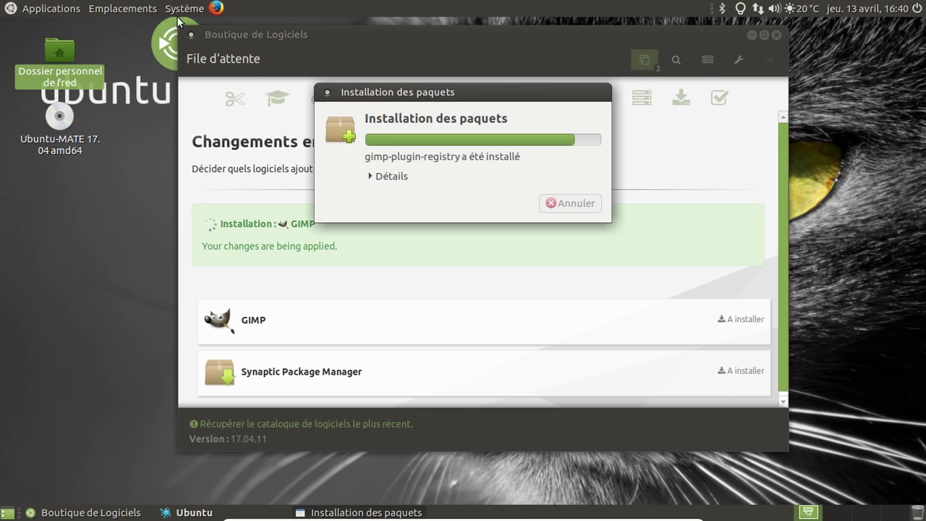
pyautogui.click(129, 9)
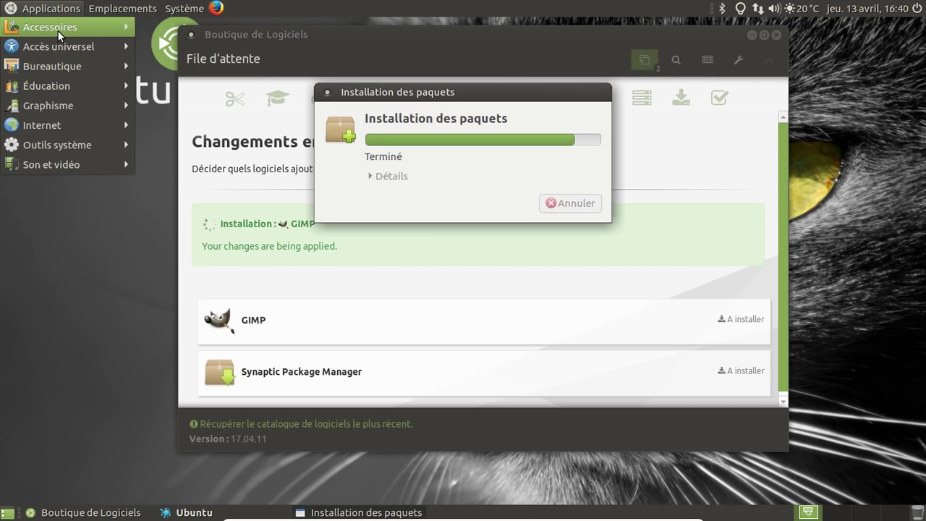
pyautogui.moveTo(59, 36)
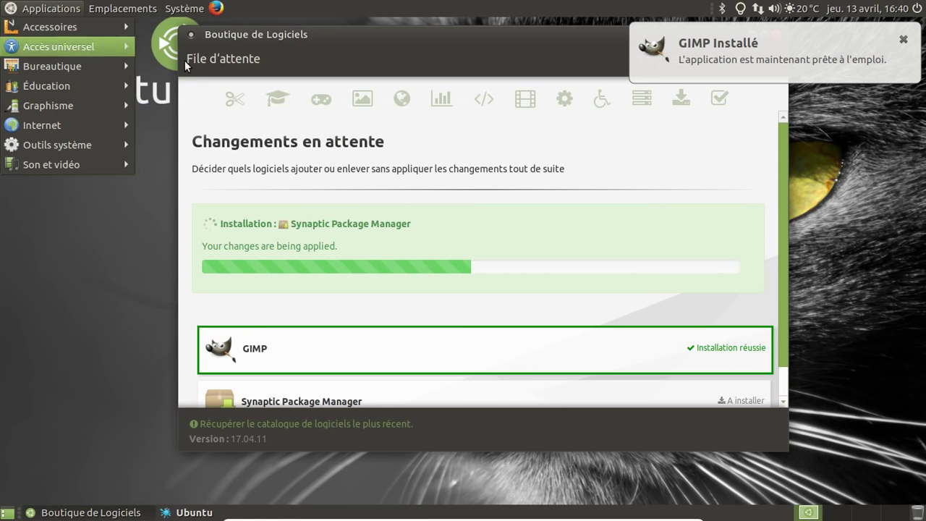
pyautogui.click(900, 47)
pyautogui.click(902, 44)
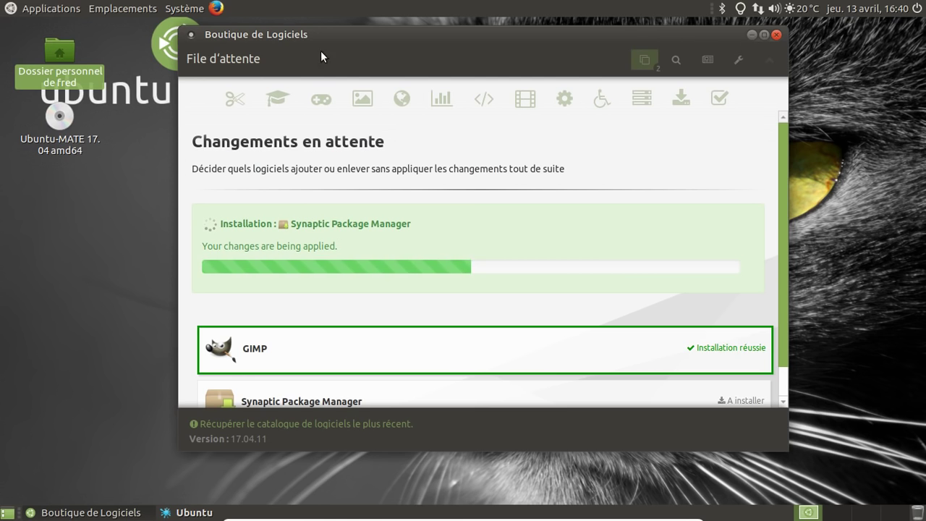
# - Launch GIMP from the Graphisme applications and enter the account password to authorise the Synaptic Package Manager installation
pyautogui.click(45, 9)
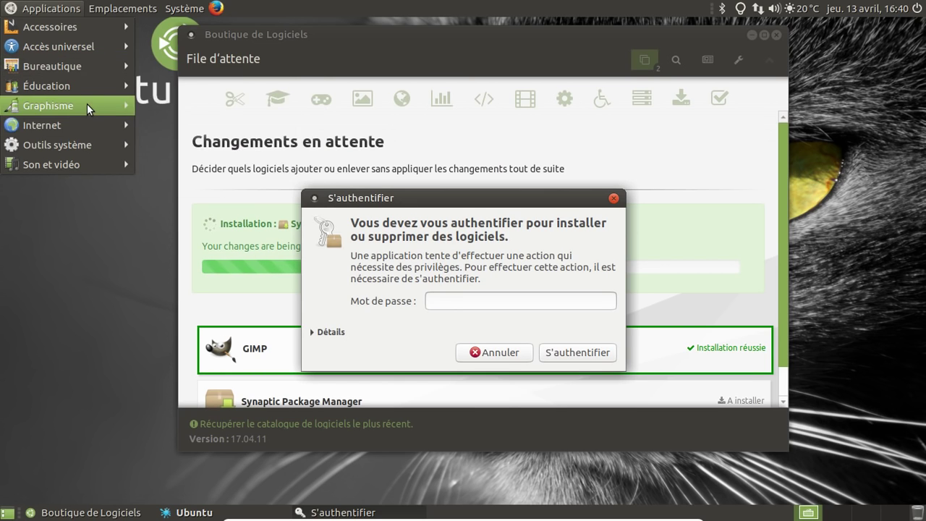
pyautogui.moveTo(87, 105)
pyautogui.click(239, 104)
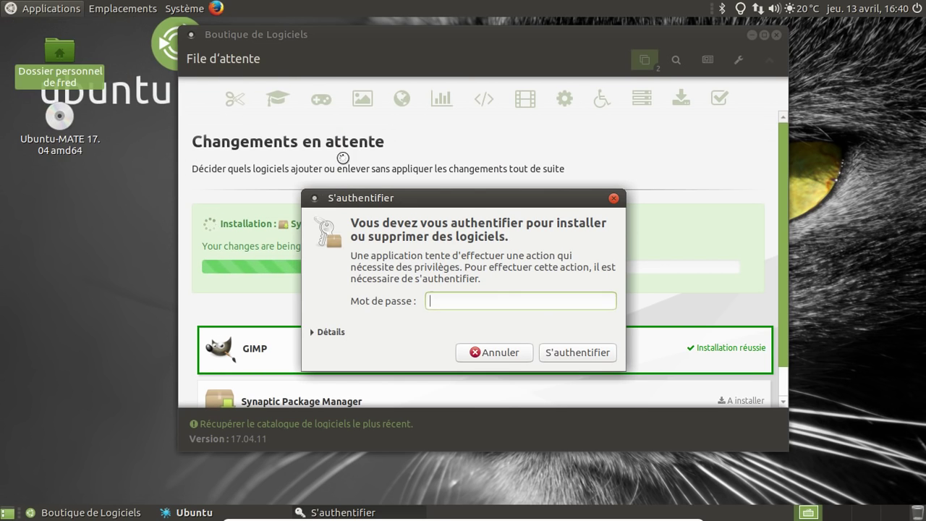
pyautogui.write('••••')
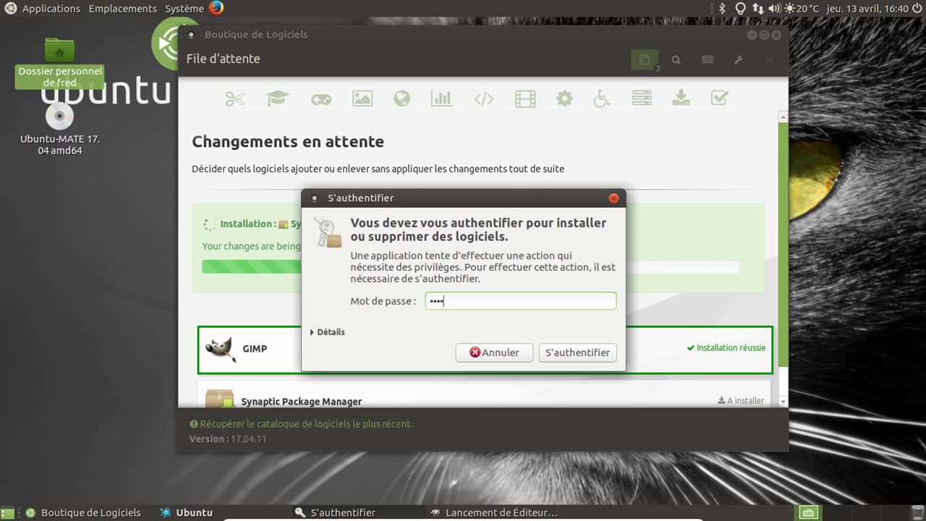
pyautogui.write('•••••')
pyautogui.press('Return')
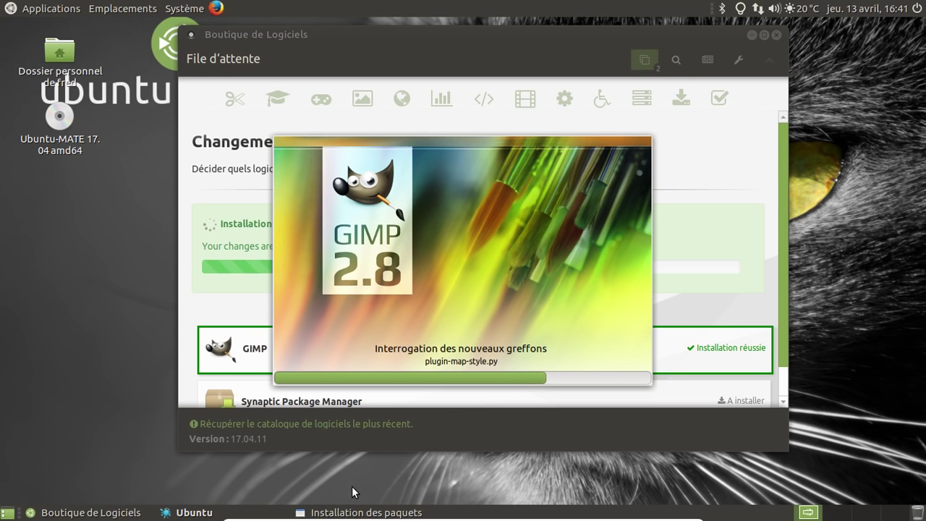
# - Check the progress of the package installation window while GIMP loads
pyautogui.click(362, 512)
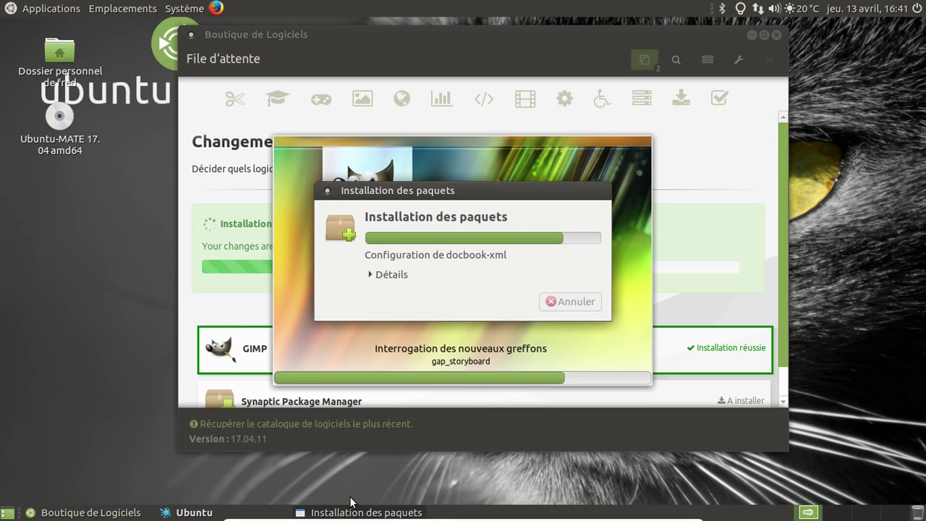
pyautogui.click(361, 512)
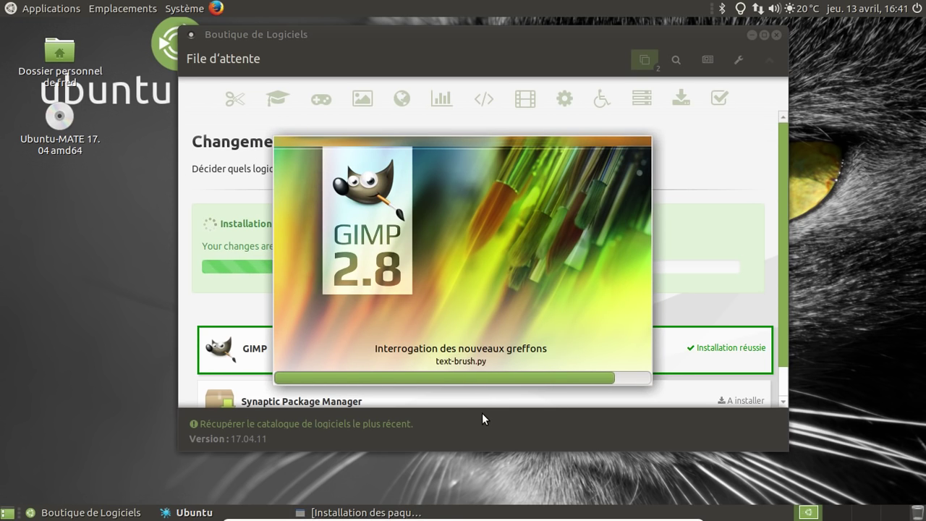
pyautogui.hotkey('alt', 'Tab')
pyautogui.hotkey('alt', 'Tab')
pyautogui.hotkey('alt', 'Tab')
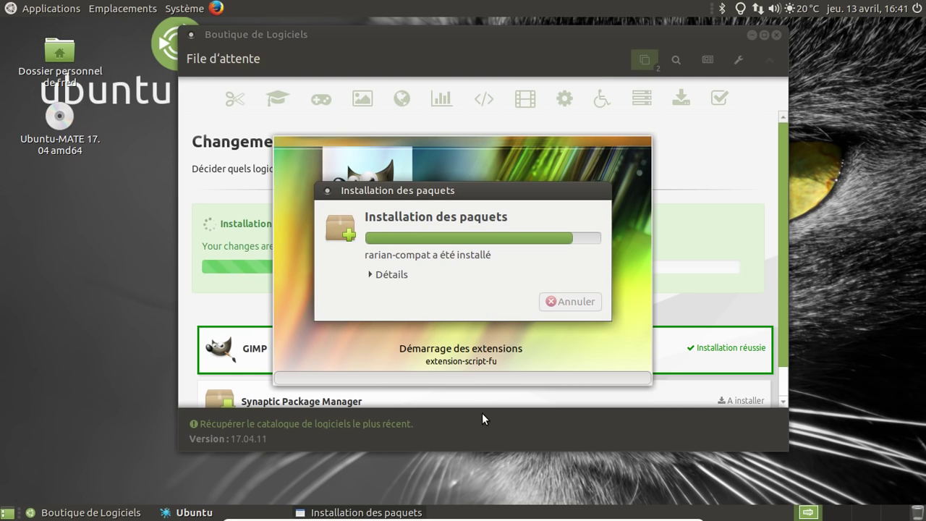
# - Switch to the MATE Tweak crash report and leave the application closed, keeping the anomaly report option enabled
pyautogui.hotkey('alt', 'Tab')
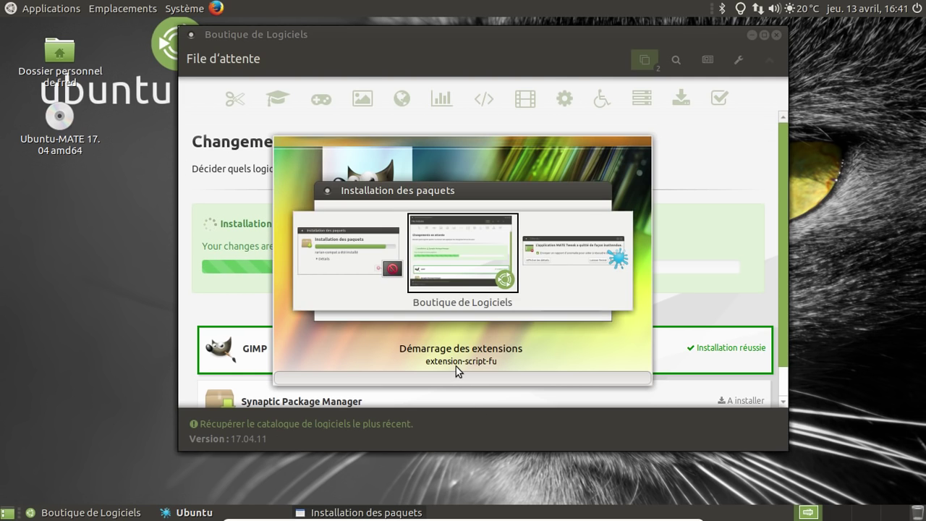
pyautogui.hotkey('alt', 'Tab')
pyautogui.hotkey('alt', 'Tab')
pyautogui.hotkey('alt', 'Tab')
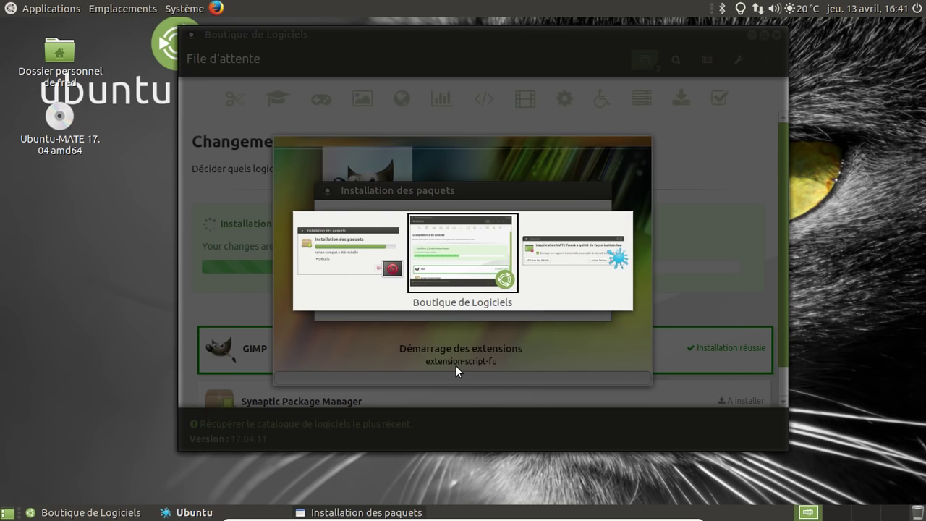
pyautogui.hotkey('alt', 'Tab')
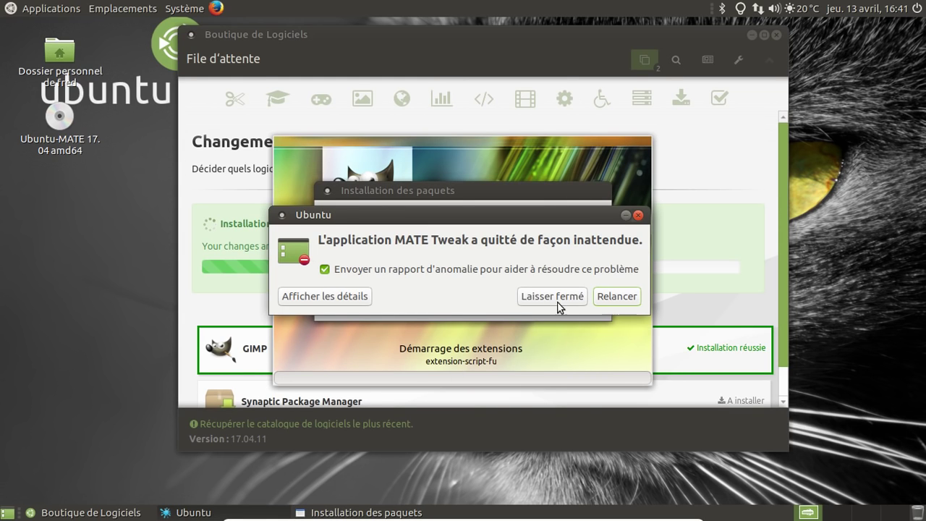
pyautogui.click(569, 300)
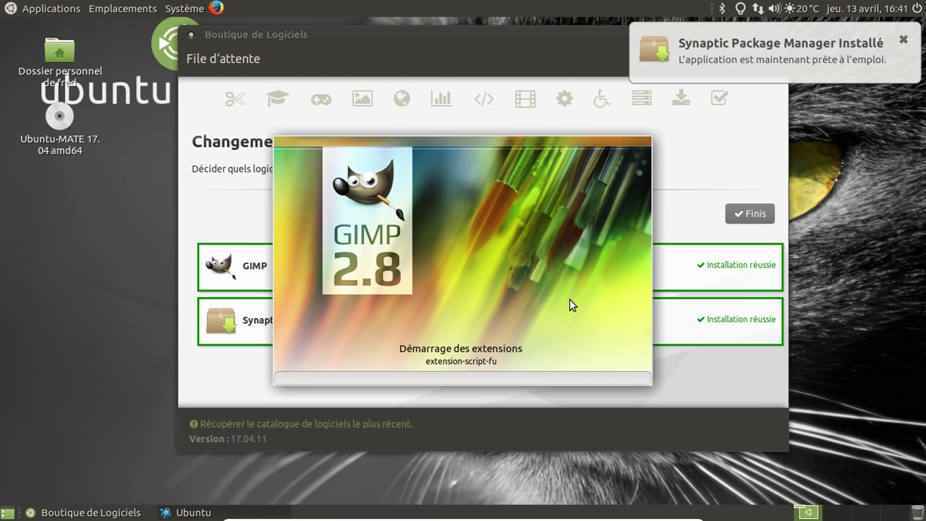
# - Dismiss the Synaptic Package Manager installation notification and mark the software queue as finished
pyautogui.click(905, 41)
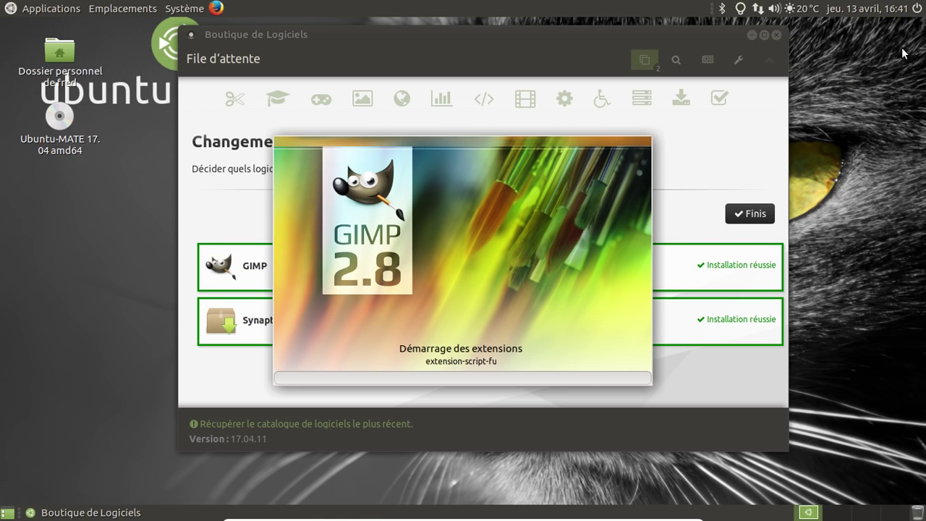
pyautogui.click(757, 213)
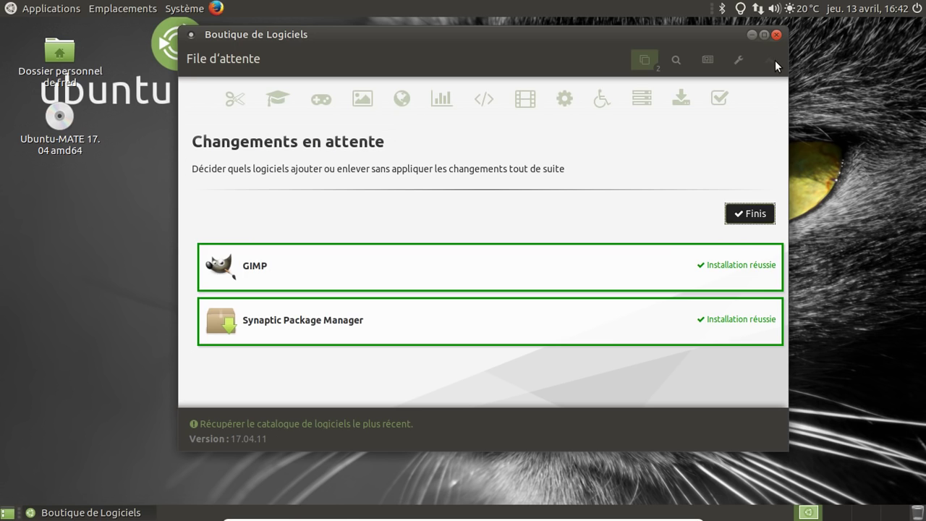
# - Close the Software Boutique and switch GIMP to single-window mode
pyautogui.click(774, 35)
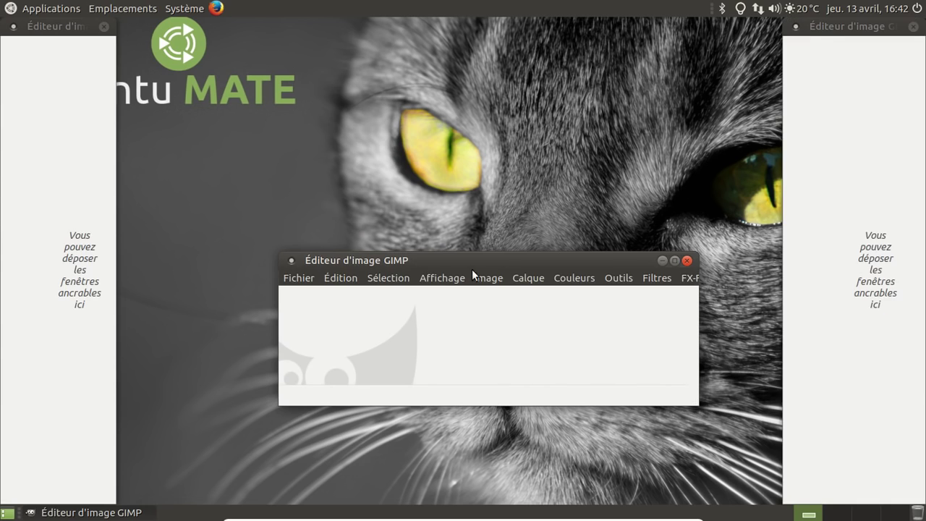
pyautogui.click(689, 279)
pyautogui.click(688, 278)
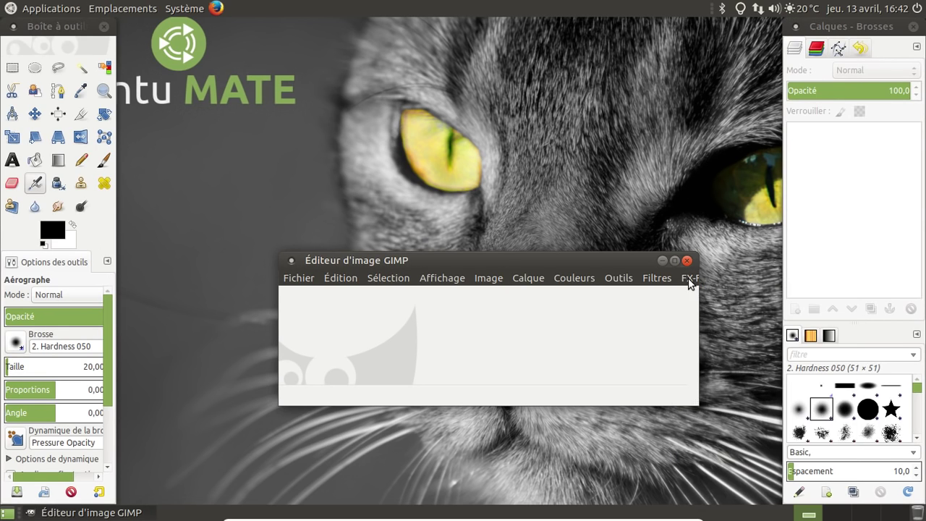
pyautogui.click(648, 280)
pyautogui.click(551, 265)
pyautogui.moveTo(551, 264); pyautogui.dragTo(423, 103)
pyautogui.moveTo(562, 235); pyautogui.dragTo(778, 329)
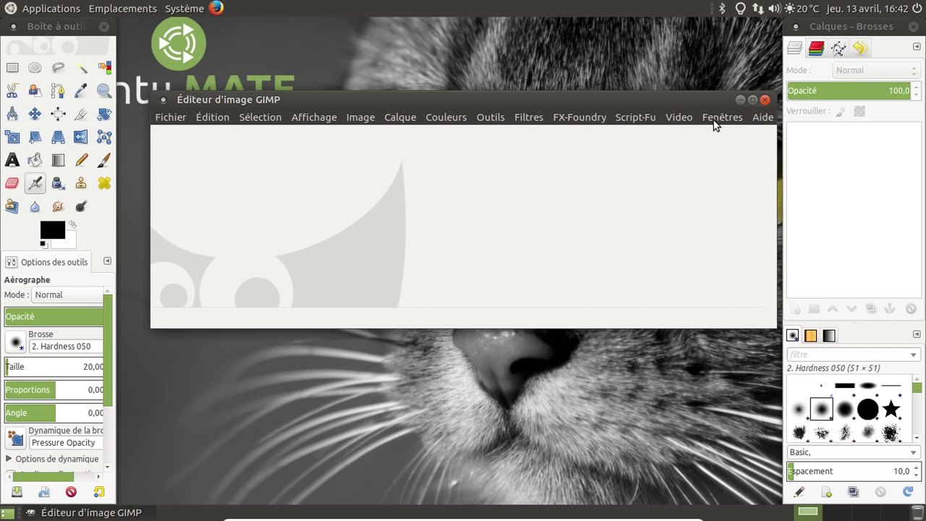
pyautogui.click(715, 117)
pyautogui.click(705, 235)
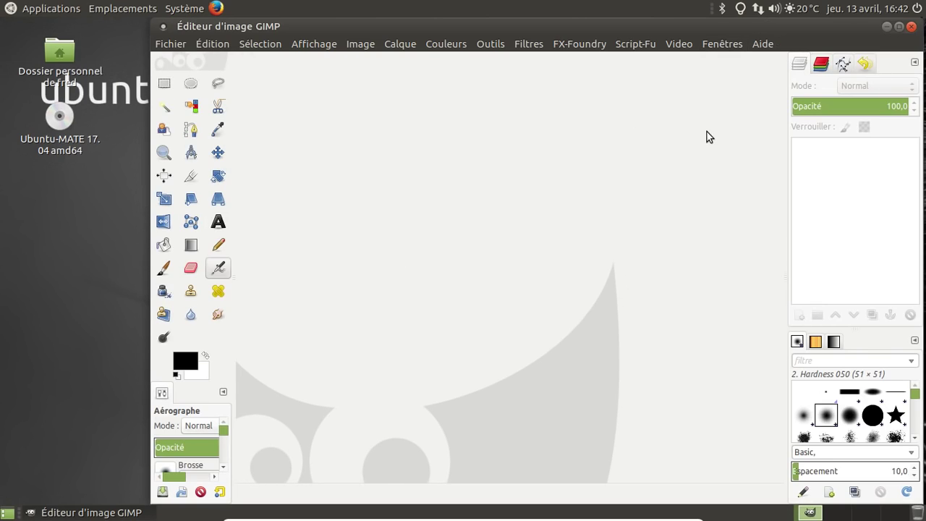
# - Check GIMP's version in its About information, close it and quit GIMP
pyautogui.click(754, 43)
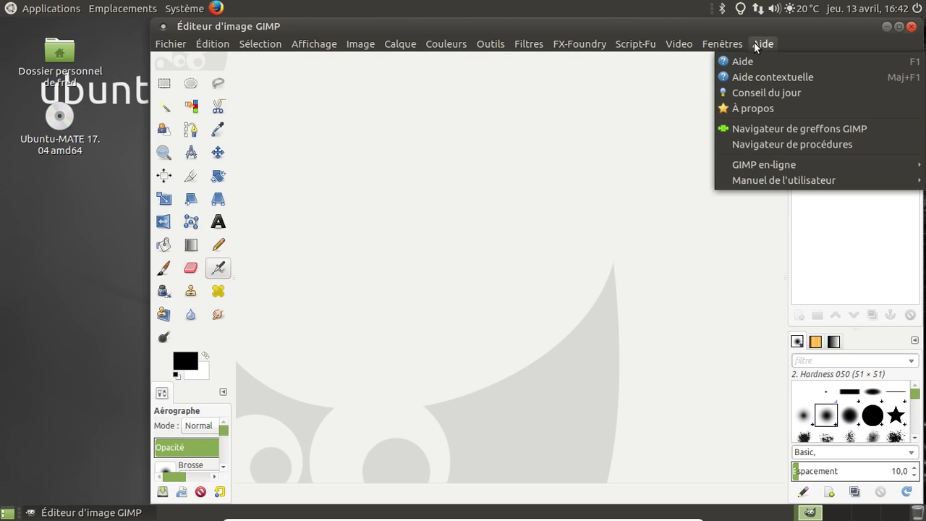
pyautogui.click(756, 112)
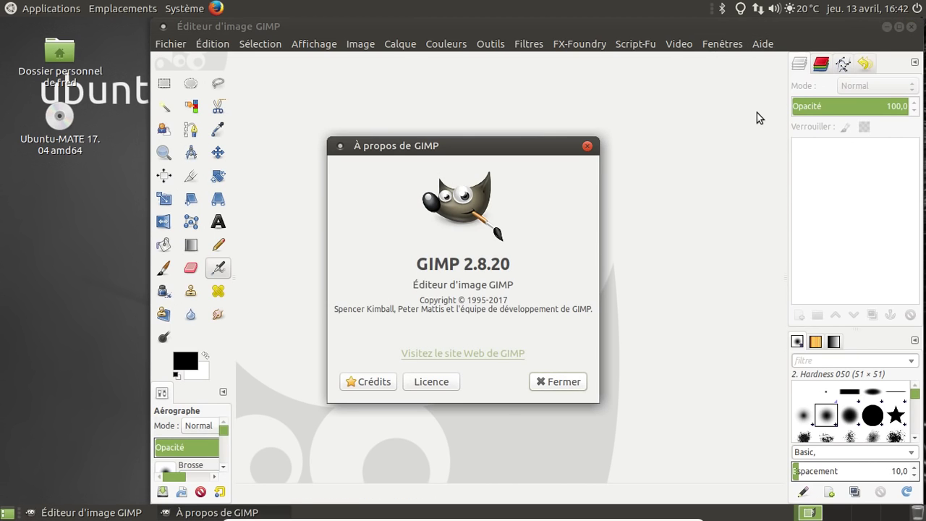
pyautogui.click(542, 384)
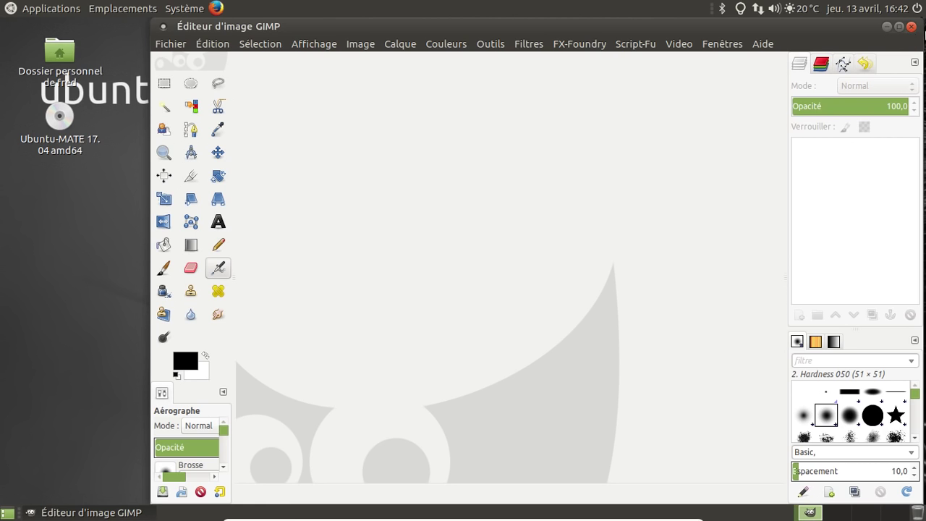
pyautogui.hotkey('ctrl', 'q')
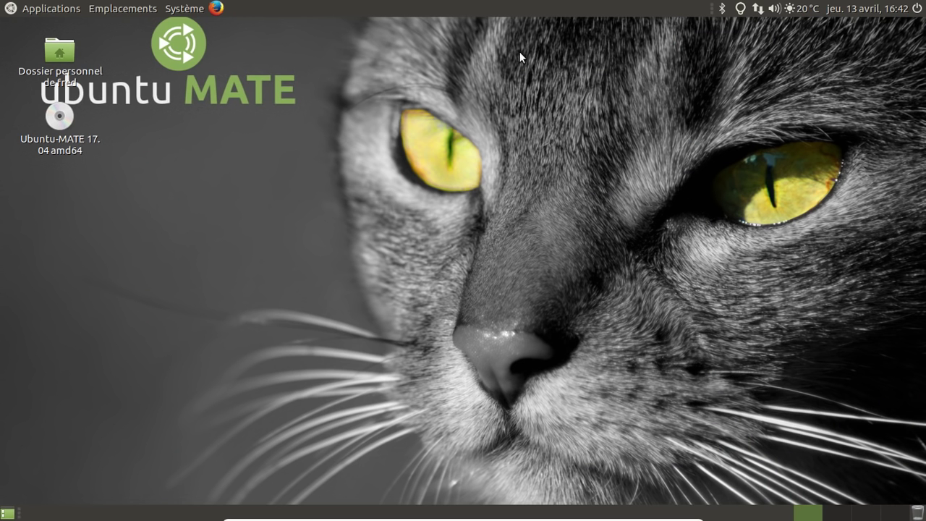
# - Launch the MATE System Monitor from the system tools and examine the list of running processes
pyautogui.click(175, 8)
pyautogui.click(175, 9)
pyautogui.click(51, 8)
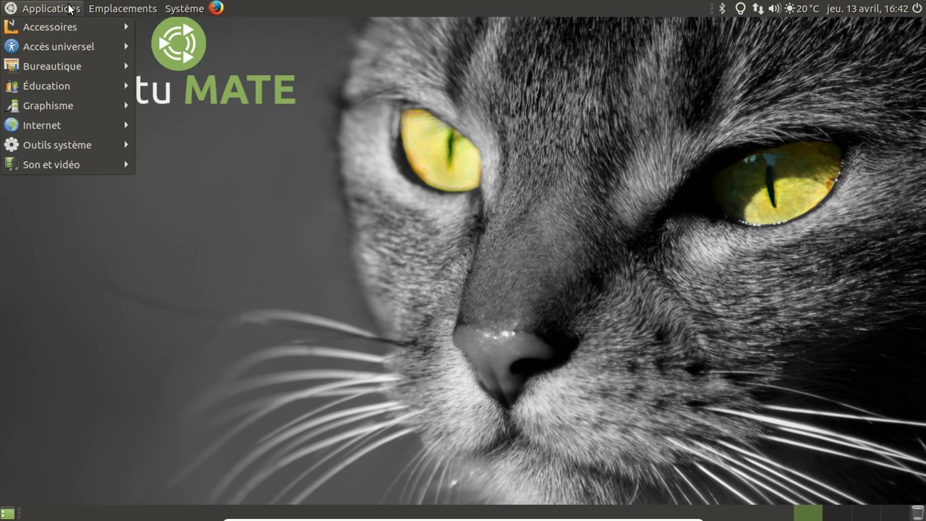
pyautogui.moveTo(82, 144)
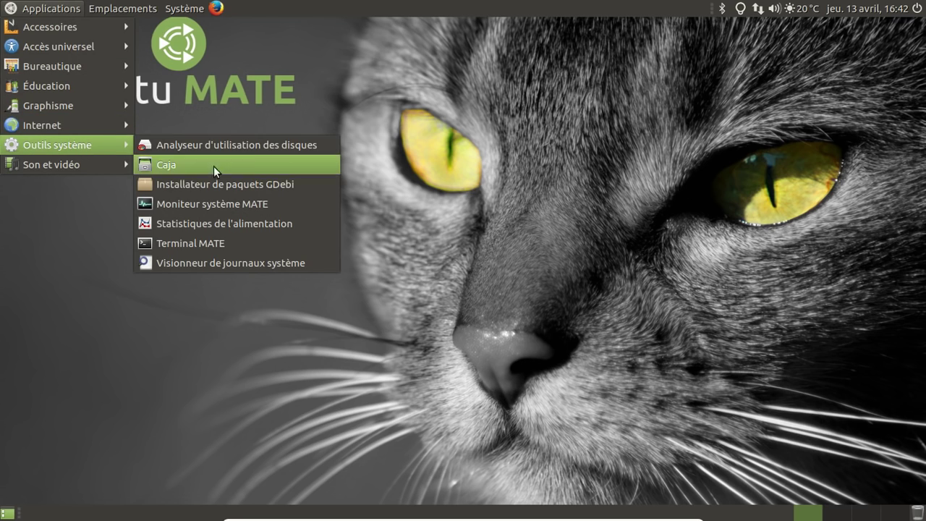
pyautogui.click(208, 204)
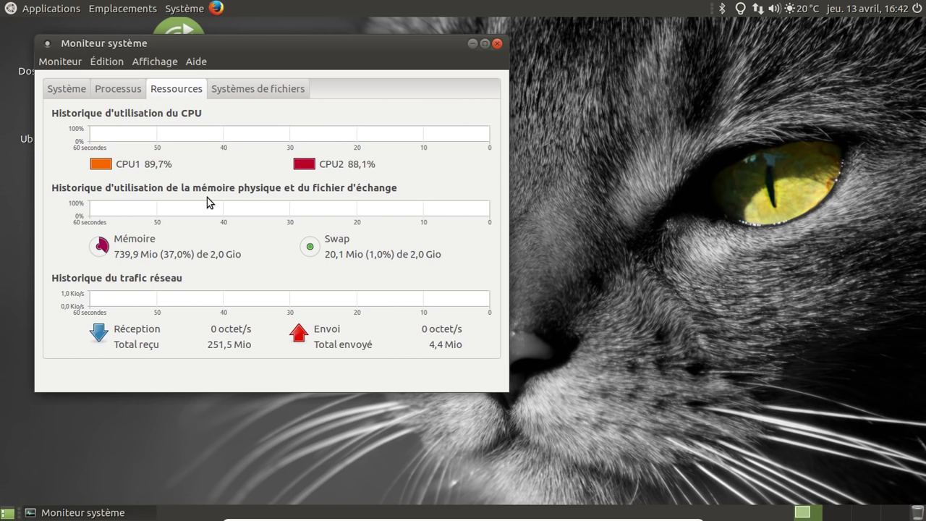
pyautogui.click(134, 89)
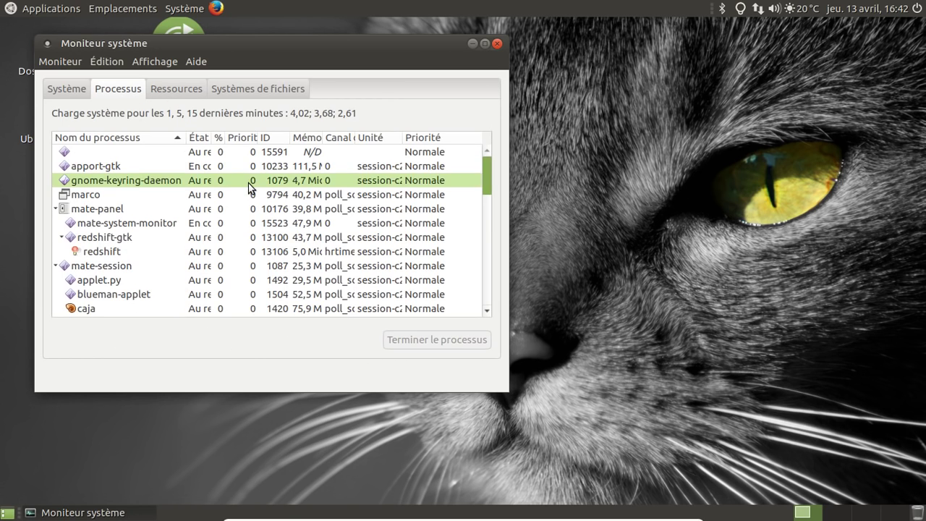
pyautogui.scroll(-2, 227, 158)
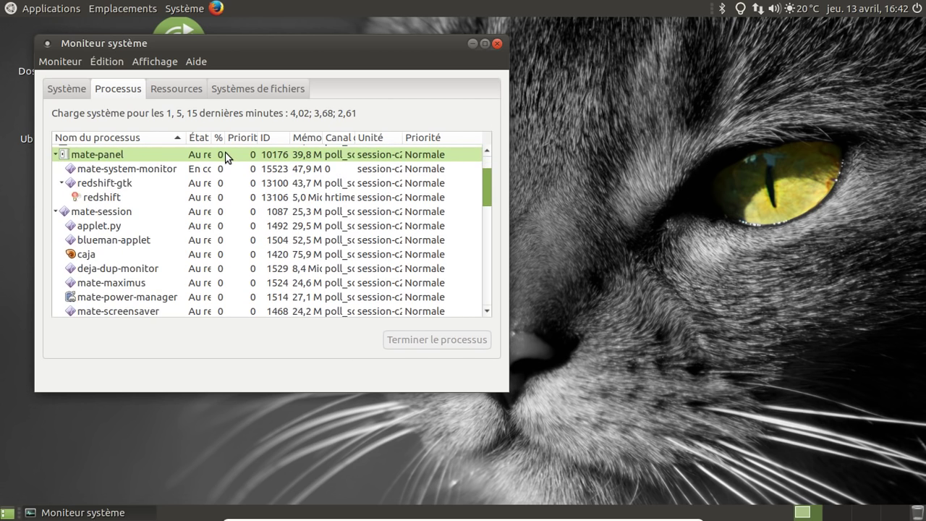
pyautogui.scroll(-3, 227, 157)
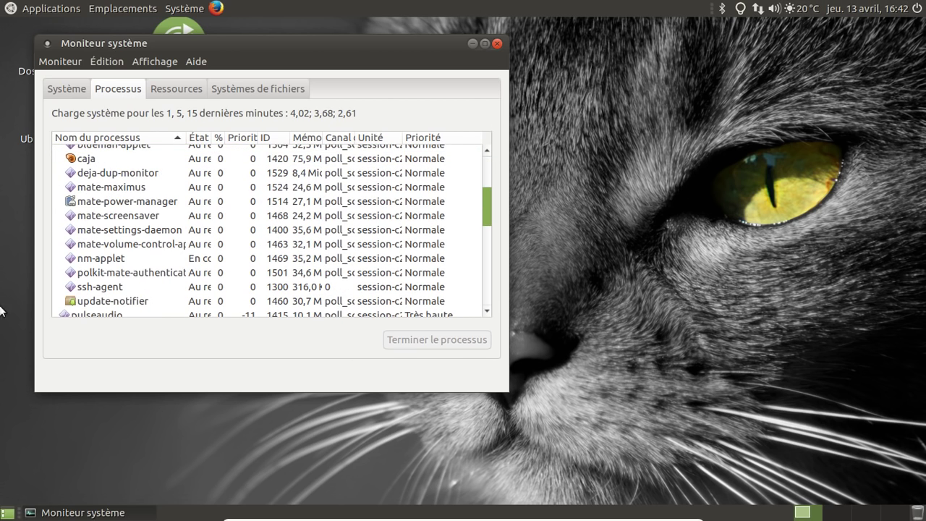
pyautogui.scroll(2, 233, 268)
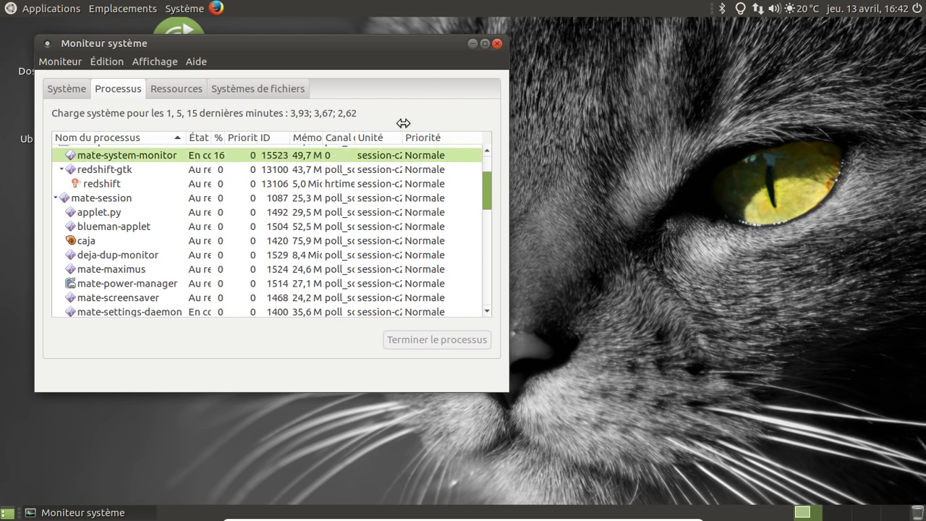
# - Quit Redshift from its notification area indicator
pyautogui.click(740, 10)
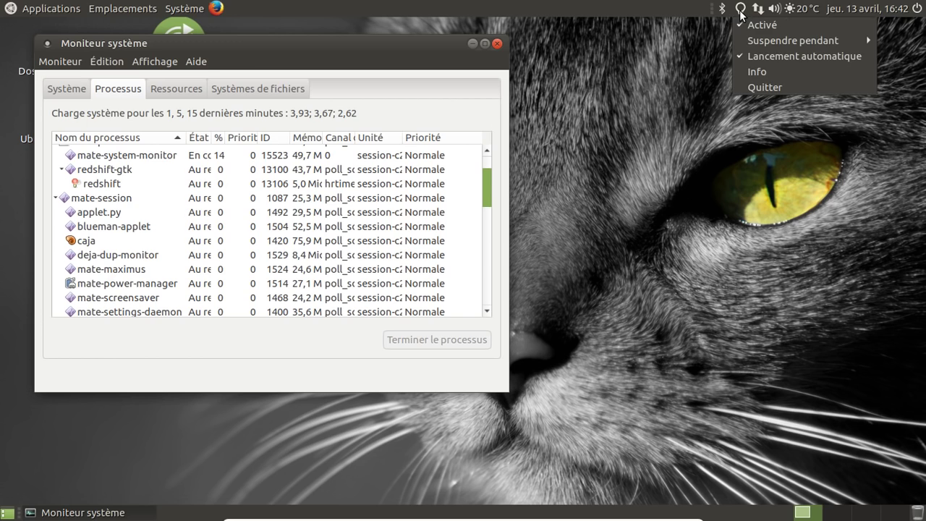
pyautogui.click(760, 83)
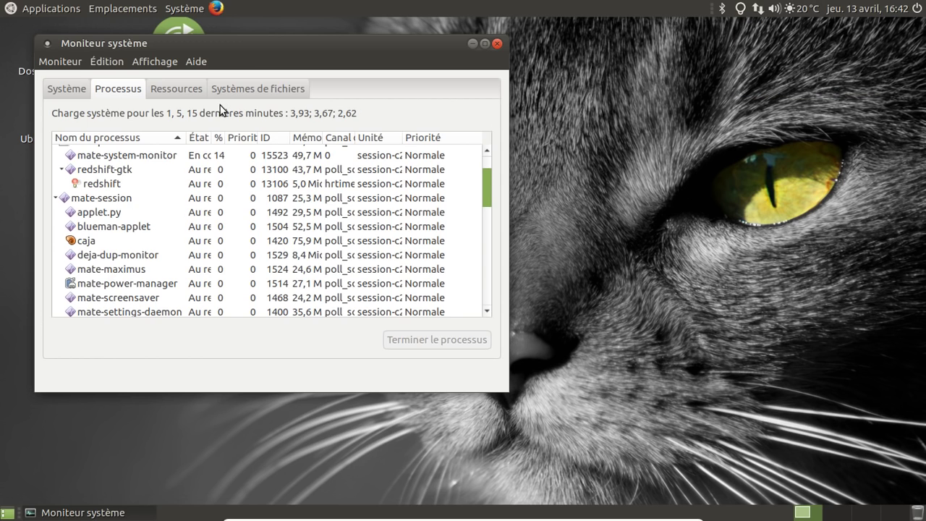
pyautogui.click(163, 172)
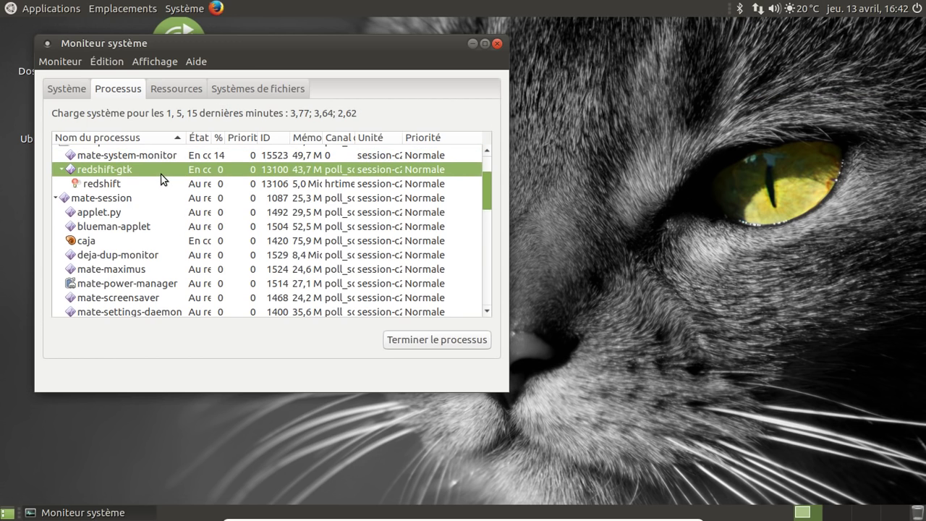
pyautogui.click(429, 344)
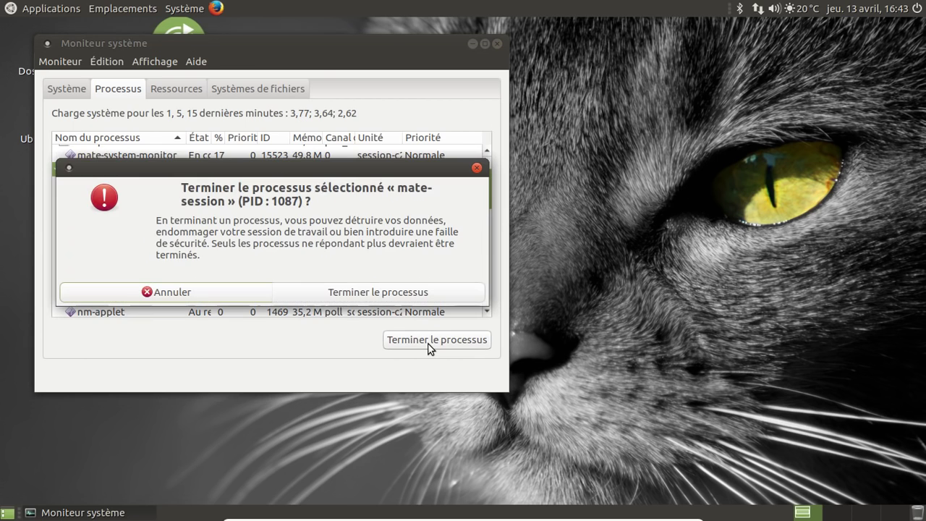
pyautogui.click(221, 290)
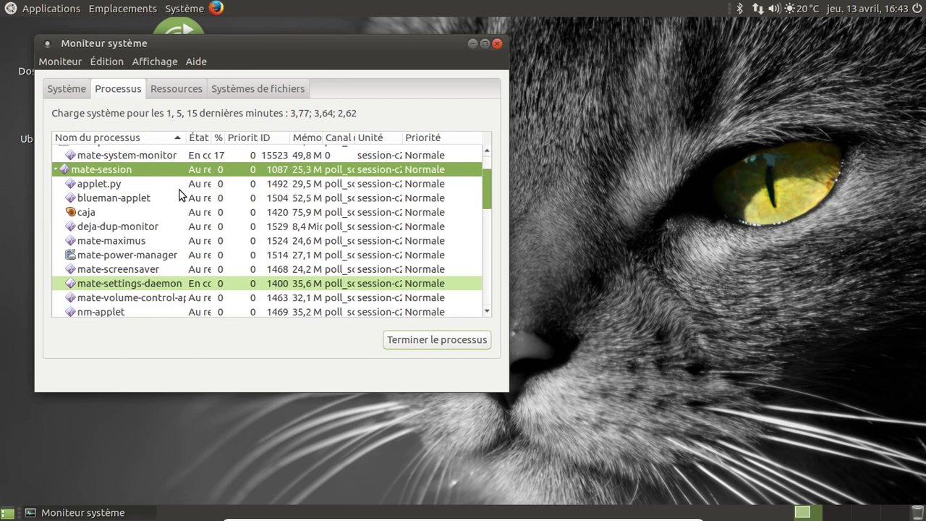
# - Review the system information, resource usage and remaining running processes, and close the System Monitor
pyautogui.click(66, 91)
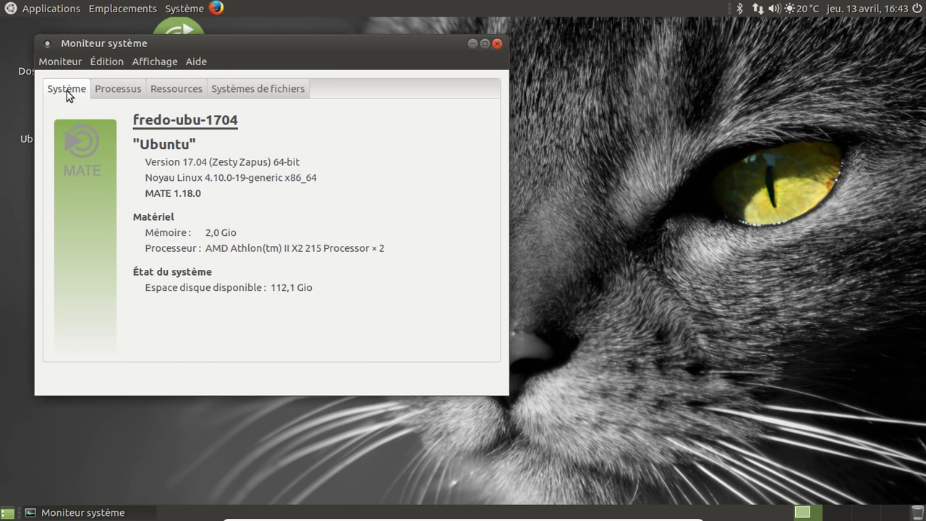
pyautogui.click(130, 91)
pyautogui.click(166, 89)
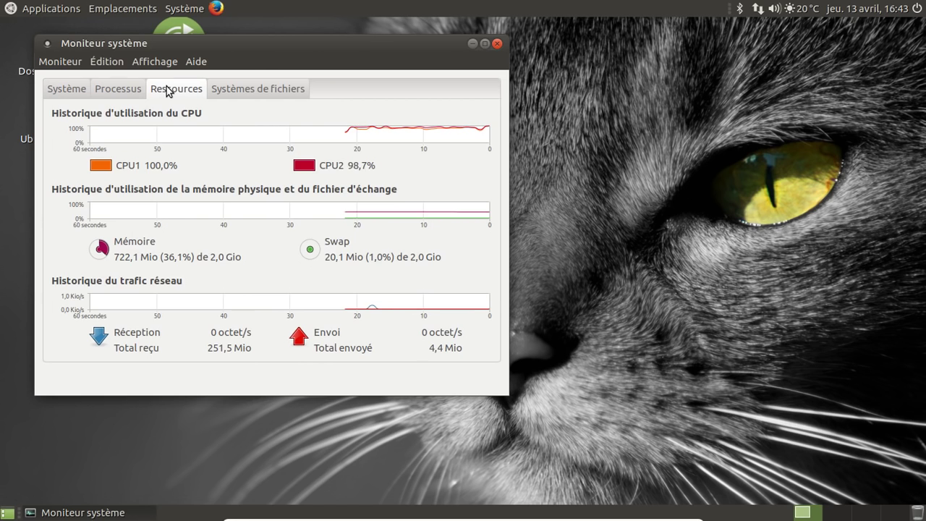
pyautogui.click(113, 89)
pyautogui.scroll(-3, 248, 224)
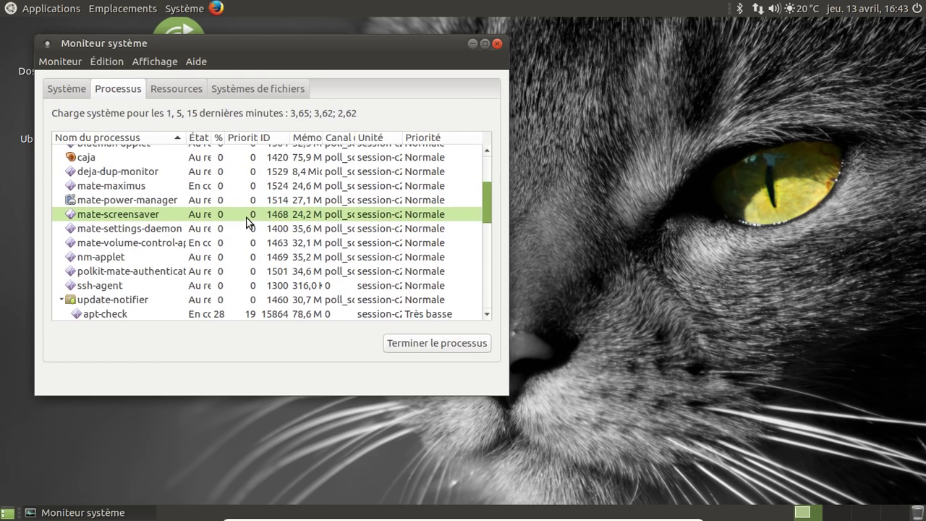
pyautogui.scroll(-6, 246, 222)
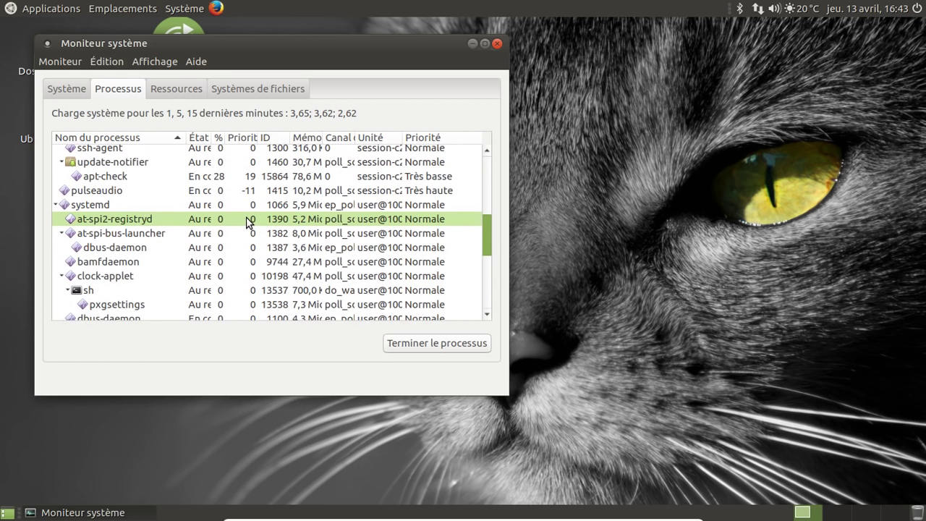
pyautogui.scroll(-4, 246, 222)
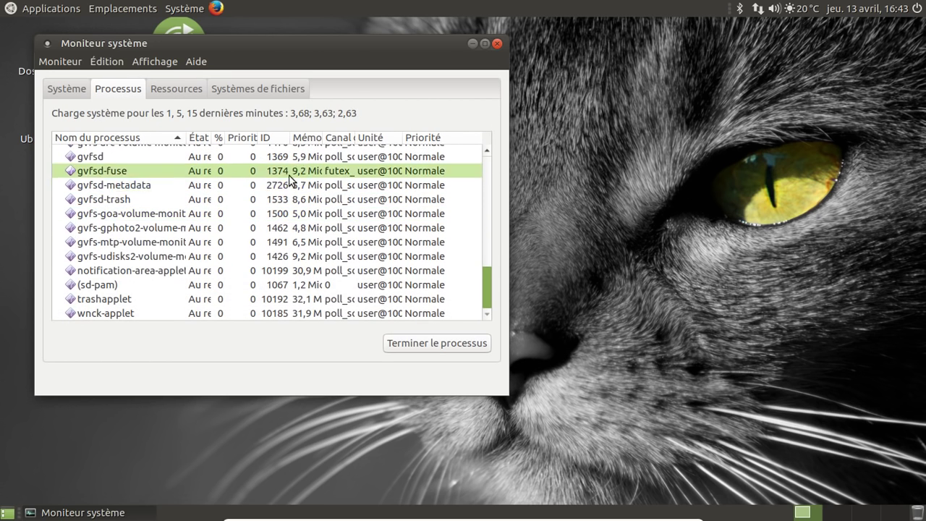
pyautogui.click(497, 44)
# - Log out of the current desktop session and confirm the disconnection
pyautogui.click(185, 9)
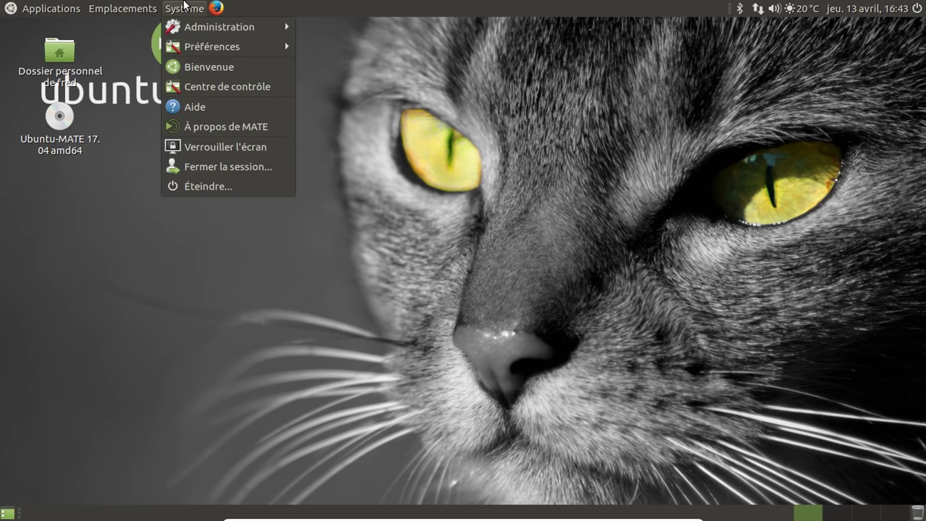
pyautogui.click(218, 166)
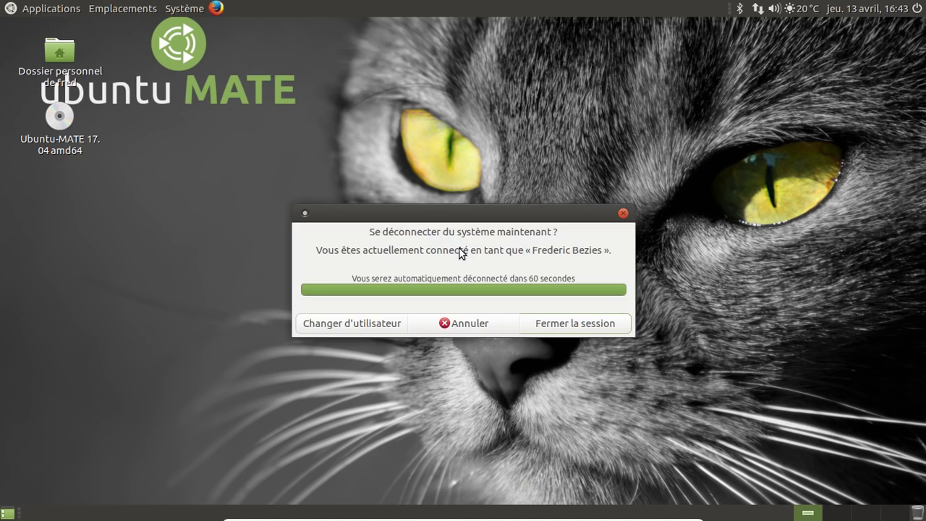
pyautogui.click(572, 323)
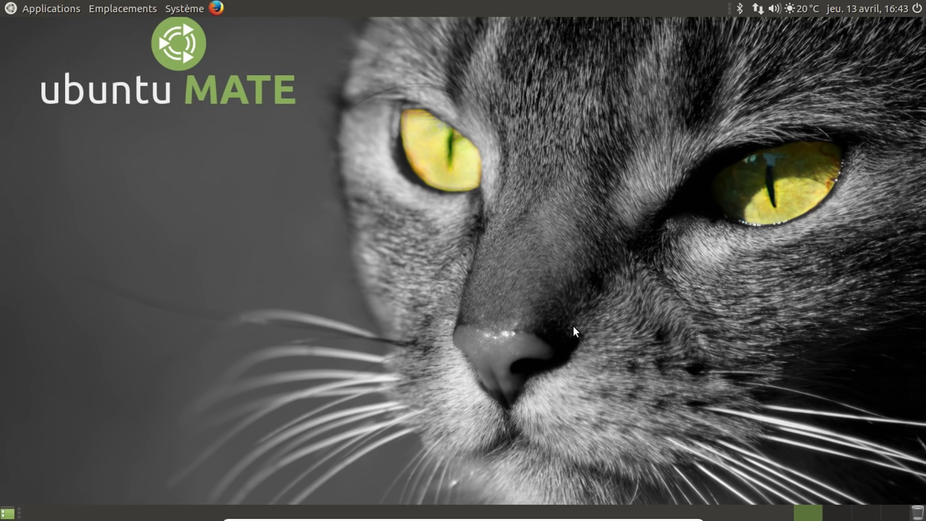
# - Try to close the session again and to shut down the computer
pyautogui.click(184, 9)
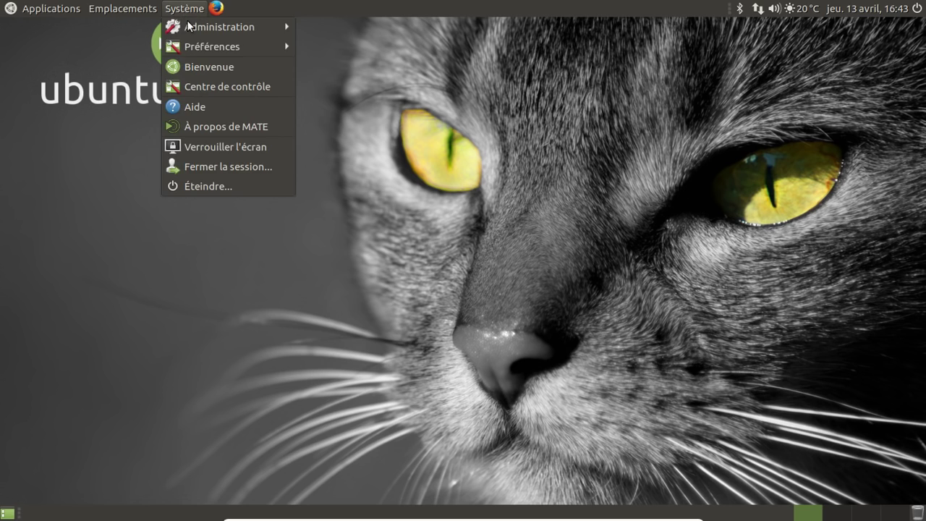
pyautogui.click(223, 160)
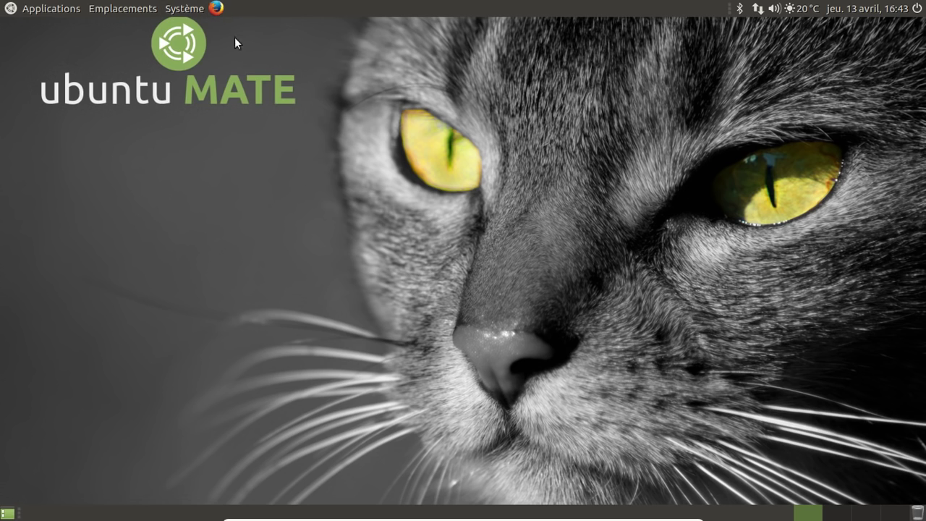
pyautogui.click(189, 9)
pyautogui.click(212, 183)
# - Switch to the tty2 text console and log in with the account's username and password
pyautogui.hotkey('ctrl', 'alt', 'F2')
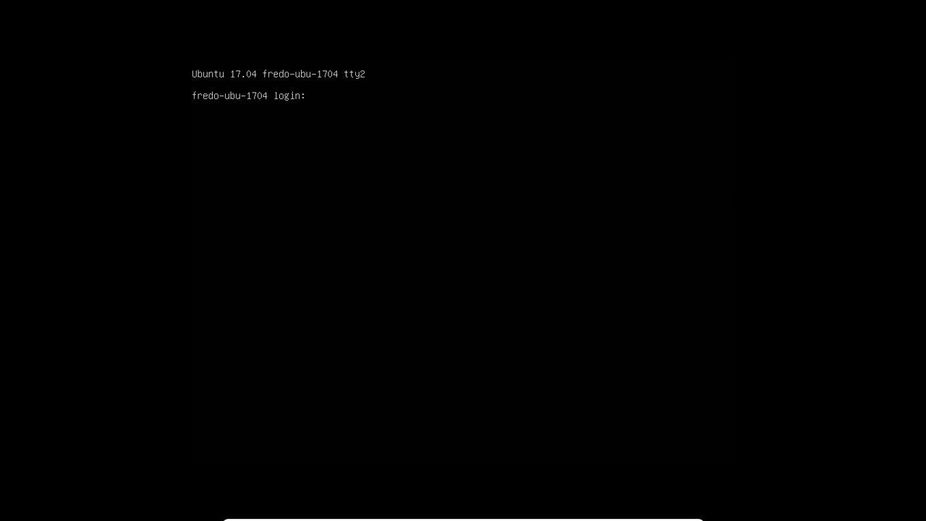
pyautogui.write('fred')
pyautogui.press('Return')
pyautogui.press('Return')
# - Write the beginning of a "sudo systemctl restart" command at the console prompt
pyautogui.write('s')
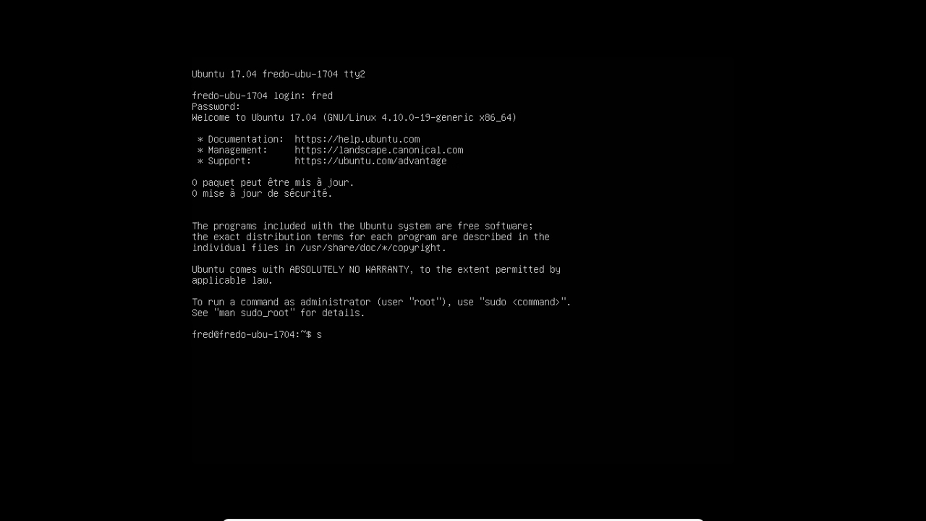
pyautogui.write('ysi')
pyautogui.press('BackSpace')
pyautogui.press('BackSpace')
pyautogui.press('BackSpace')
pyautogui.write('udo systemctl restart')
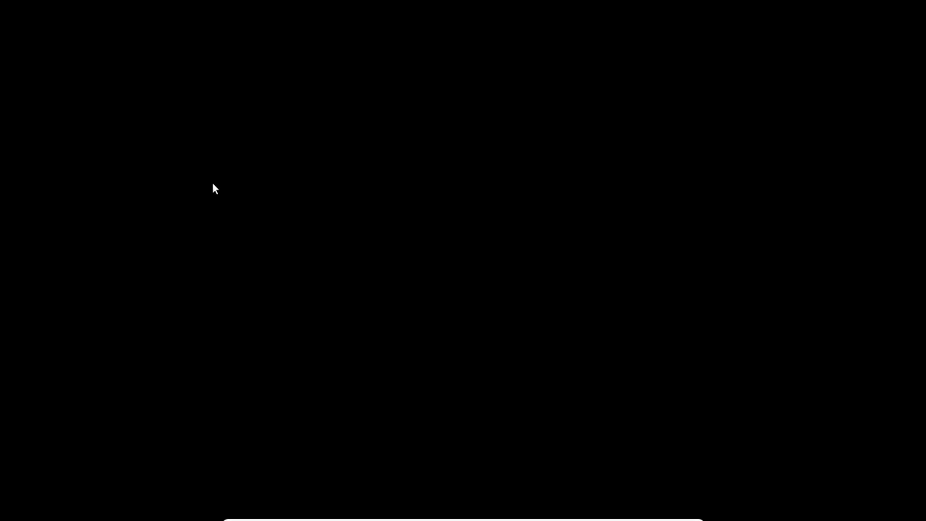
# - Enter the account password on the graphical login screen and sign in to the desktop session
pyautogui.write('•')
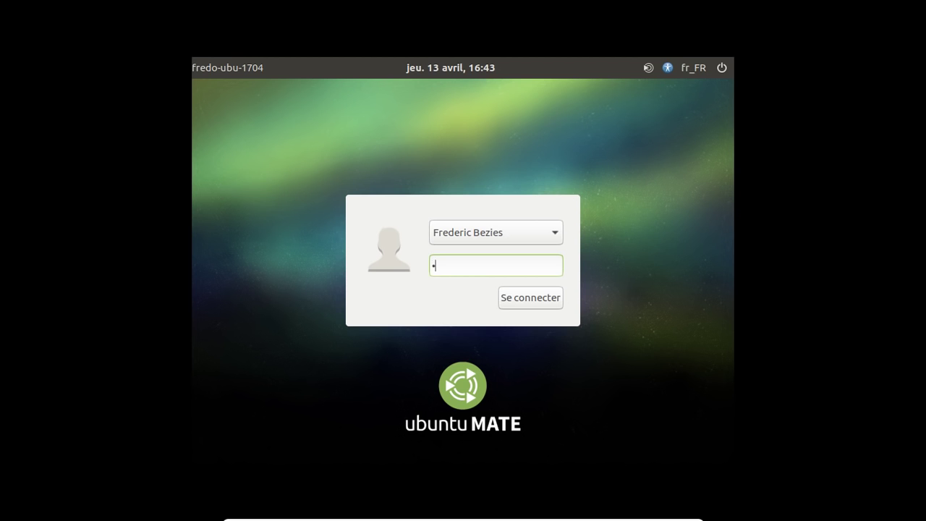
pyautogui.write('•••••••')
pyautogui.press('Return')
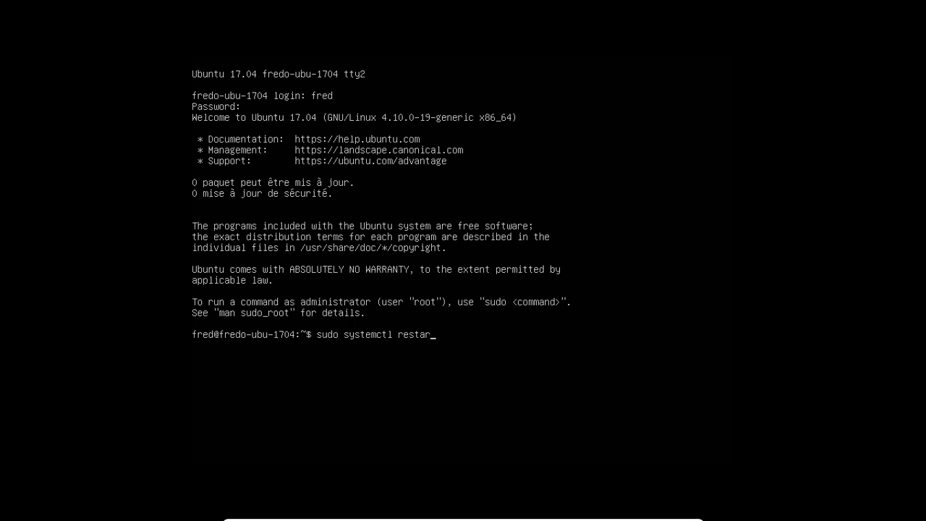
# - Clear the unfinished command at the console prompt, log out of tty2 with "exit", and return to the graphical session
pyautogui.press('BackSpace')
pyautogui.press('BackSpace')
pyautogui.press('BackSpace')
pyautogui.press('BackSpace')
pyautogui.press('BackSpace')
pyautogui.press('BackSpace')
pyautogui.press('BackSpace')
pyautogui.press('BackSpace')
pyautogui.press('BackSpace')
pyautogui.press('BackSpace')
pyautogui.press('BackSpace')
pyautogui.press('BackSpace')
pyautogui.press('BackSpace')
pyautogui.press('BackSpace')
pyautogui.press('BackSpace')
pyautogui.press('BackSpace')
pyautogui.press('BackSpace')
pyautogui.press('BackSpace')
pyautogui.press('BackSpace')
pyautogui.press('BackSpace')
pyautogui.write('exit')
pyautogui.press('Return')
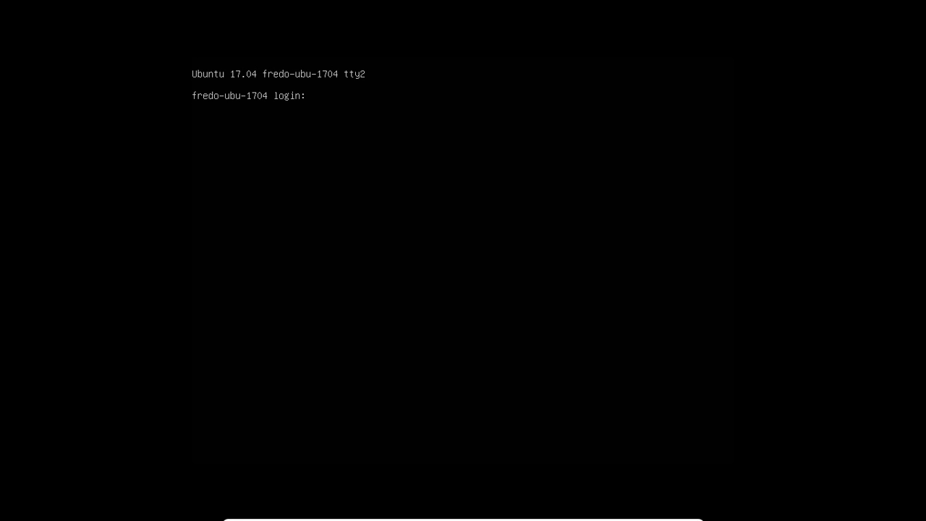
pyautogui.hotkey('ctrl', 'alt', 'F7')
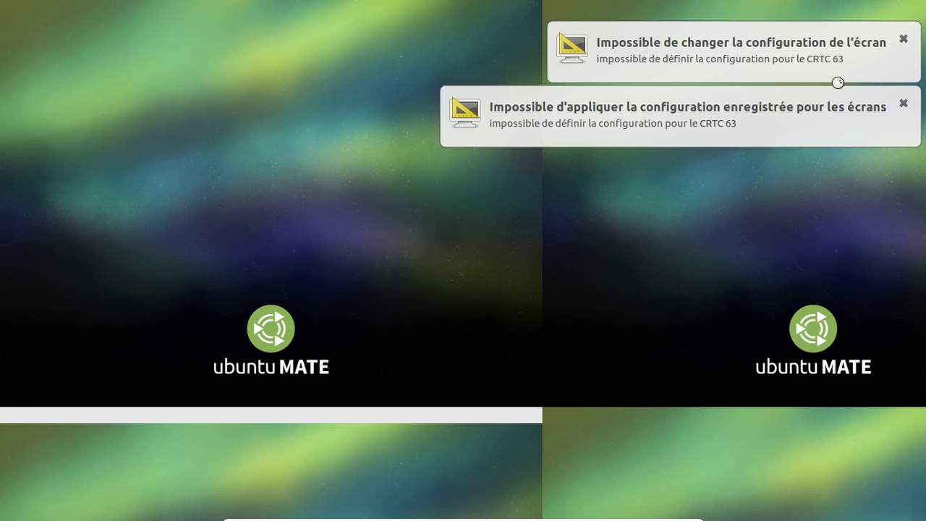
# - Dismiss both display configuration error notifications and close the Bienvenue window
pyautogui.click(904, 101)
pyautogui.click(903, 40)
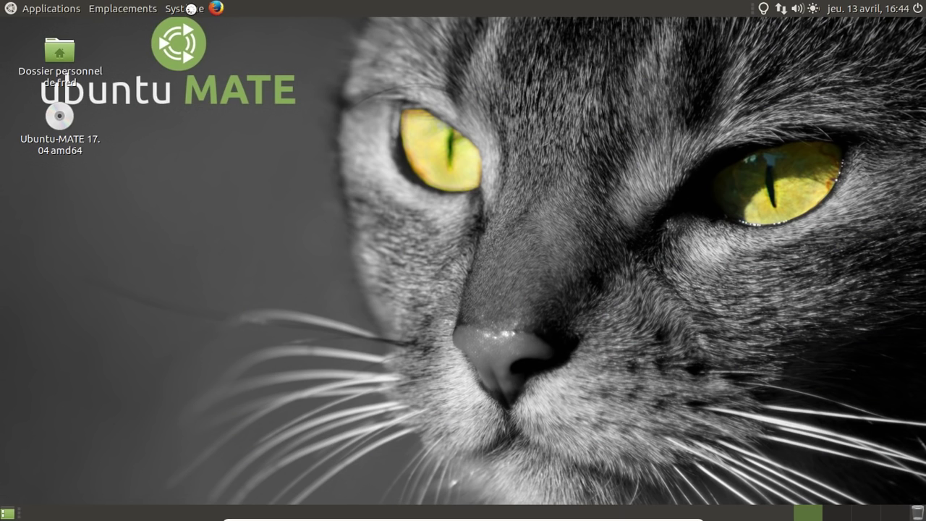
pyautogui.click(45, 8)
pyautogui.click(46, 8)
pyautogui.click(46, 8)
pyautogui.moveTo(49, 107)
pyautogui.moveTo(56, 143)
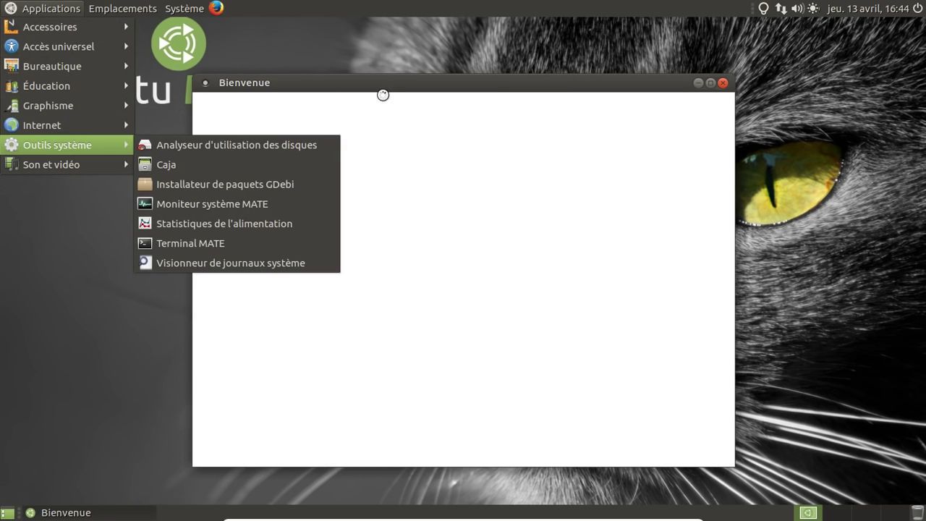
pyautogui.click(726, 86)
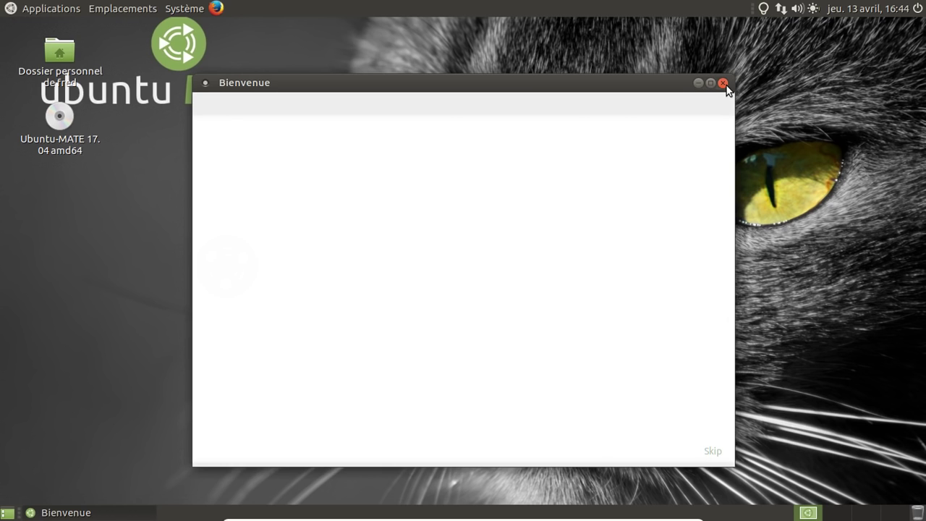
pyautogui.click(723, 83)
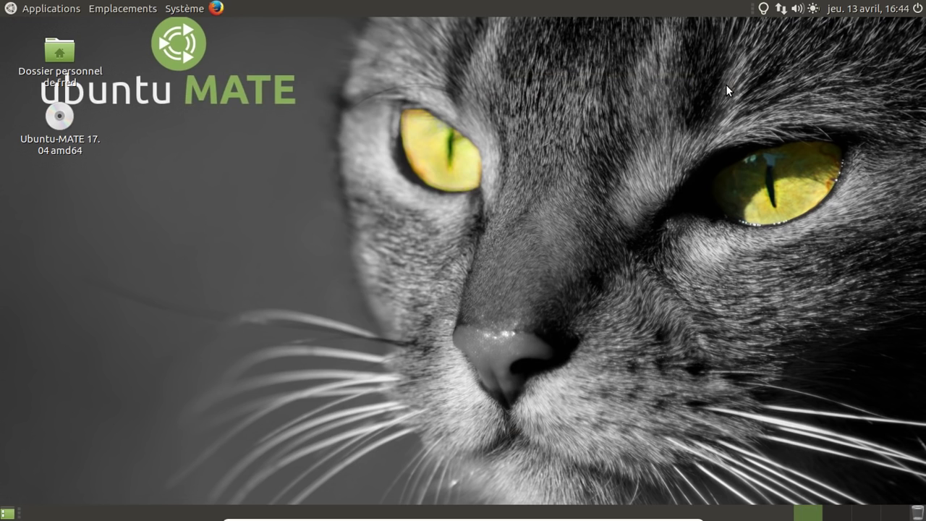
# - Launch Moniteur système MATE, look through the list of running processes, and close the monitor
pyautogui.click(47, 14)
pyautogui.moveTo(73, 147)
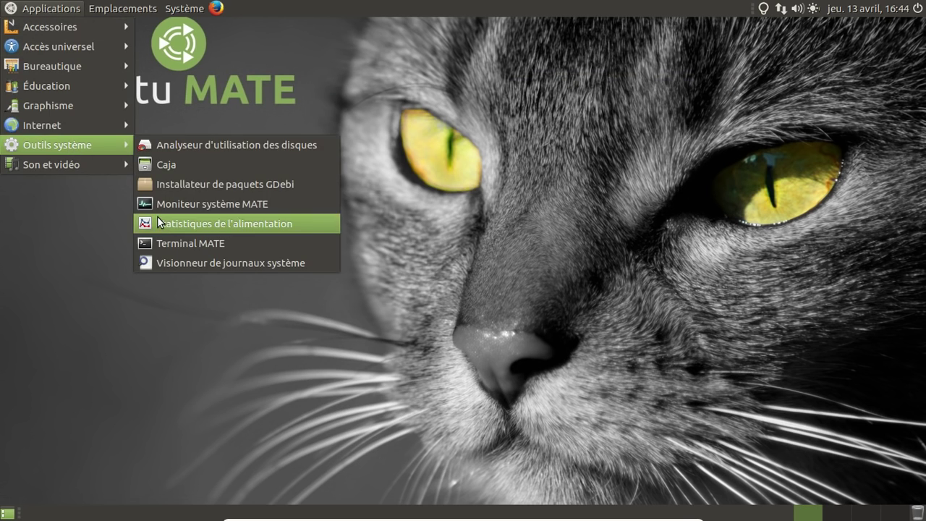
pyautogui.click(166, 197)
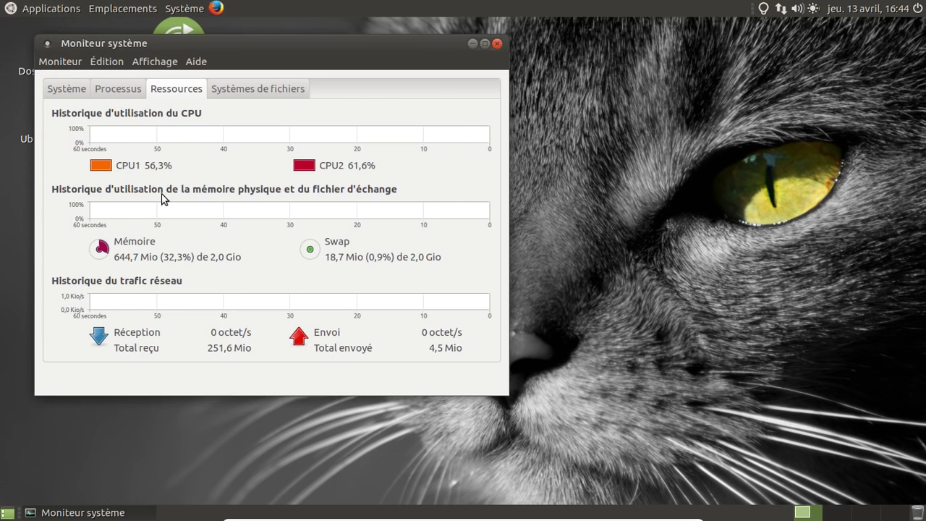
pyautogui.click(120, 93)
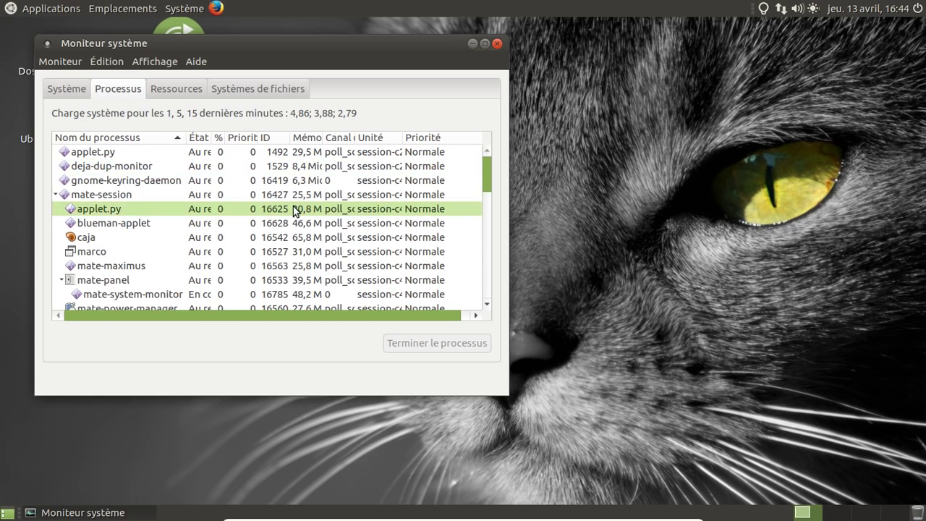
pyautogui.scroll(-2, 293, 208)
pyautogui.scroll(-10, 292, 207)
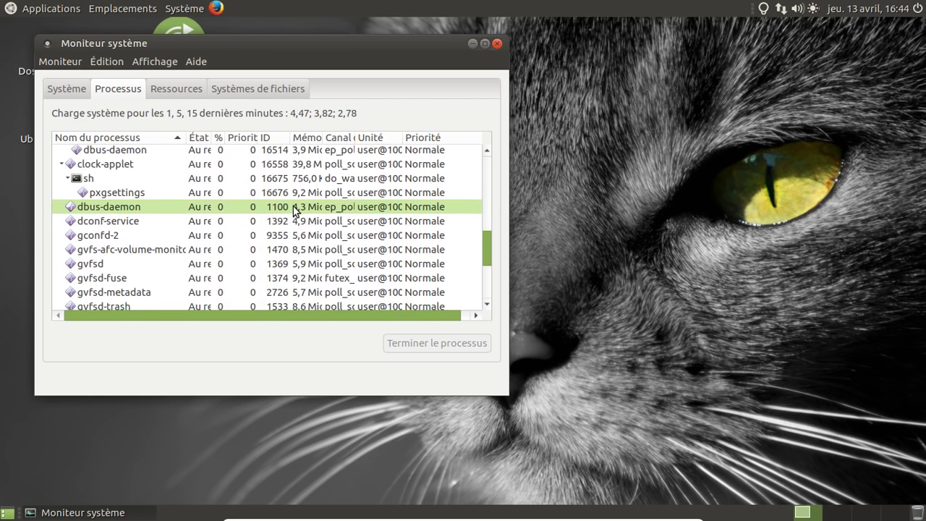
pyautogui.scroll(-2, 293, 206)
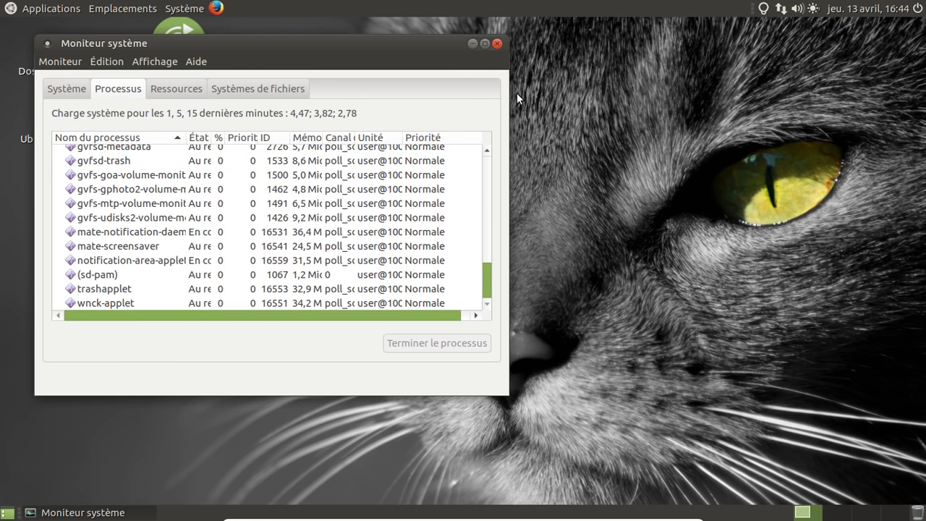
pyautogui.click(497, 47)
# - Launch the Synaptic package manager, authenticate with the account password, and dismiss its quick introduction
pyautogui.click(185, 9)
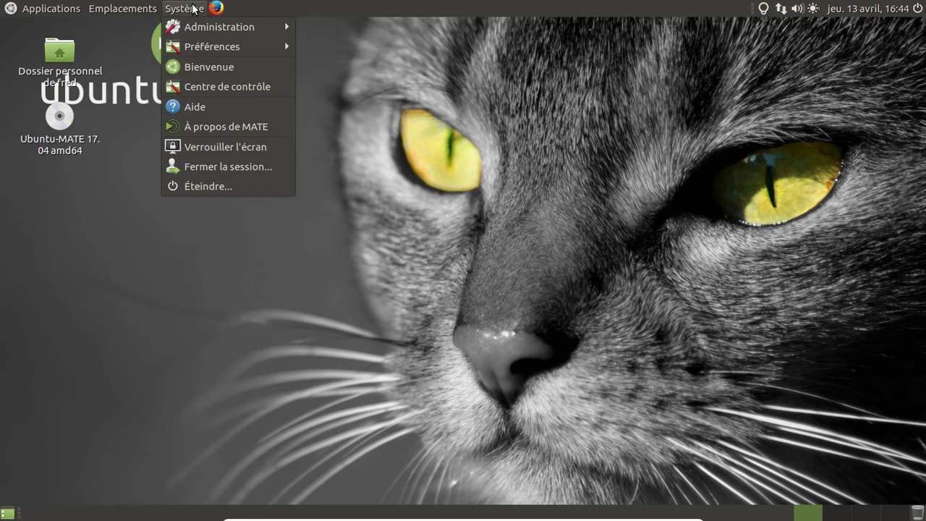
pyautogui.moveTo(199, 52)
pyautogui.moveTo(206, 31)
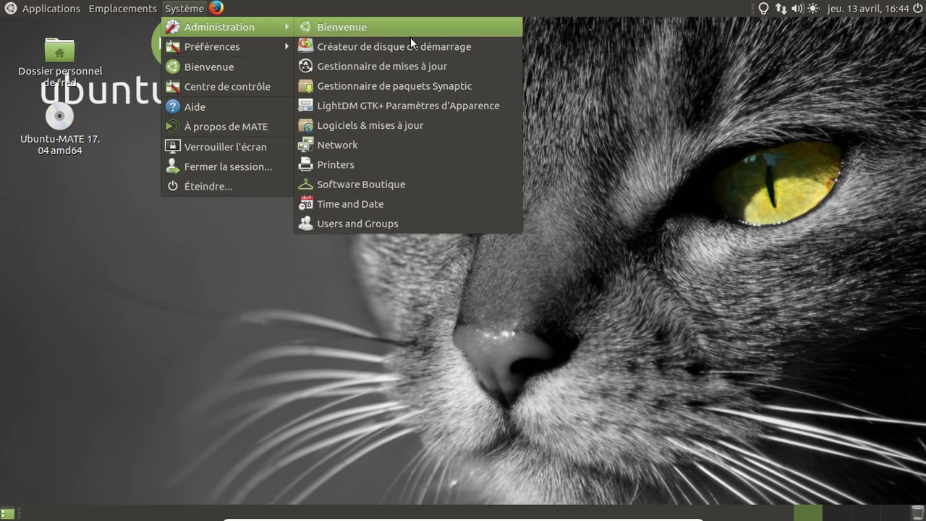
pyautogui.click(439, 86)
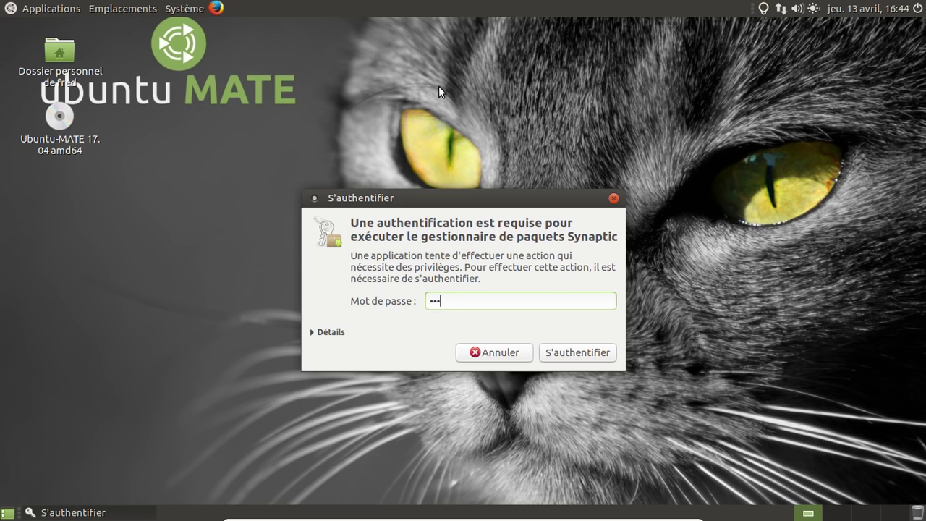
pyautogui.write('•••••')
pyautogui.press('Return')
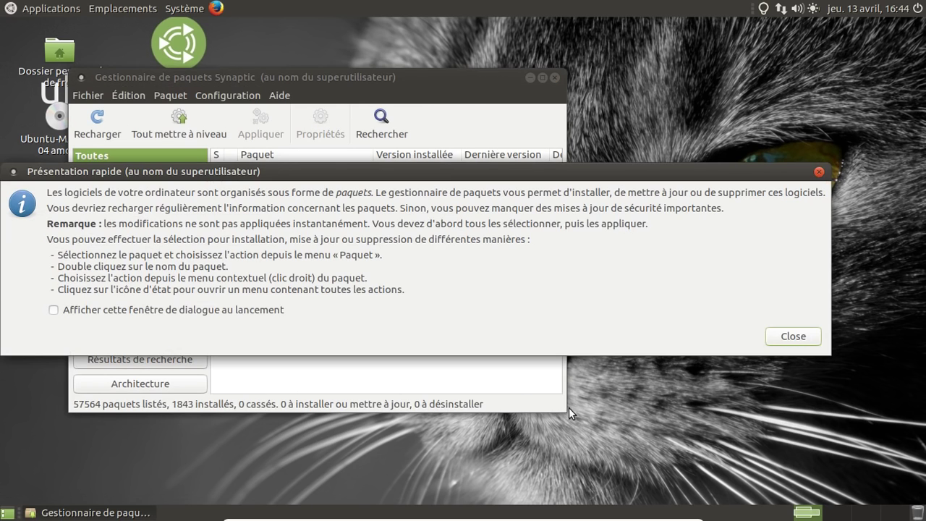
pyautogui.click(782, 335)
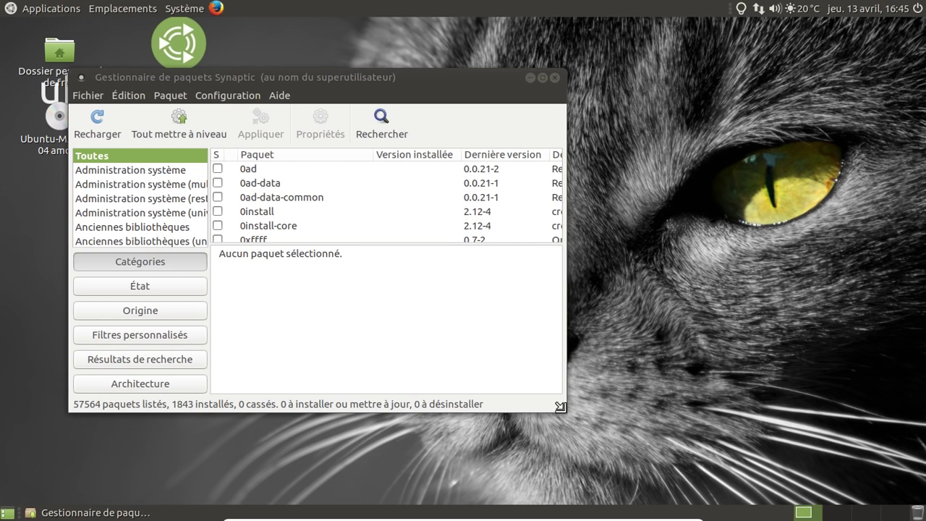
# - Enlarge the Synaptic window and enable the preference that displays package properties in the main window
pyautogui.moveTo(565, 411); pyautogui.dragTo(772, 482)
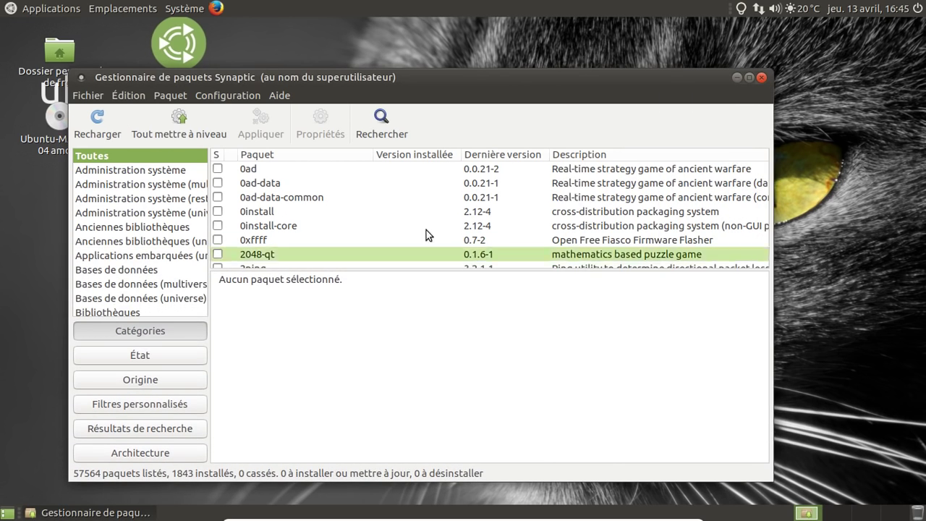
pyautogui.click(231, 98)
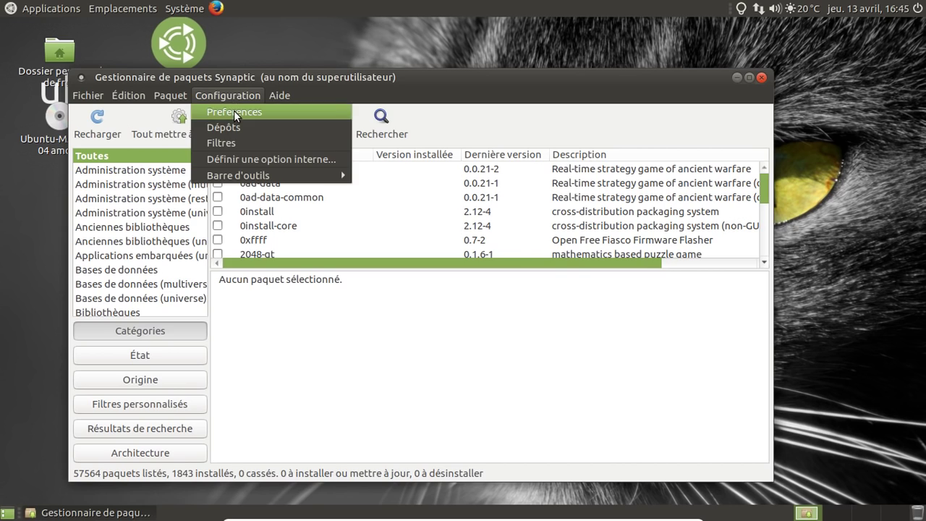
pyautogui.click(234, 110)
pyautogui.click(183, 181)
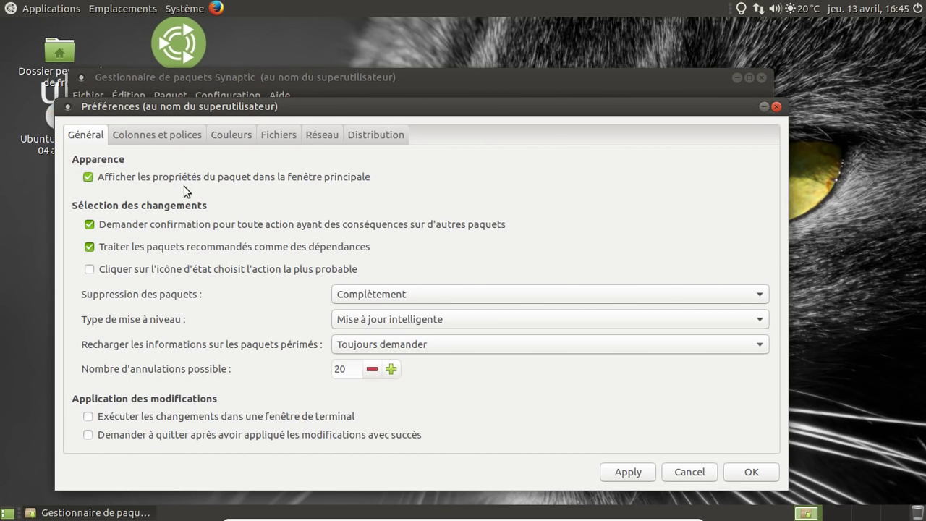
pyautogui.click(627, 471)
pyautogui.click(752, 473)
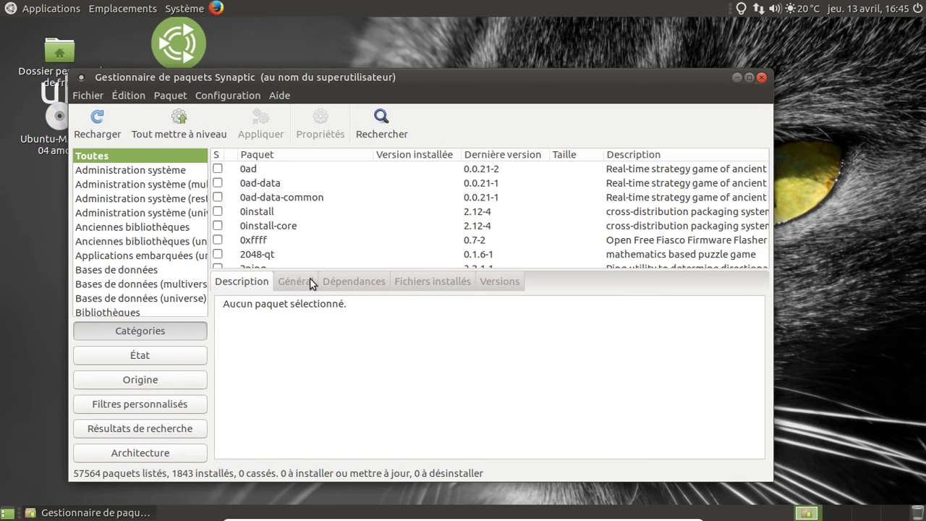
# - Filter the package list by state to show the installed packages
pyautogui.click(144, 354)
pyautogui.click(134, 188)
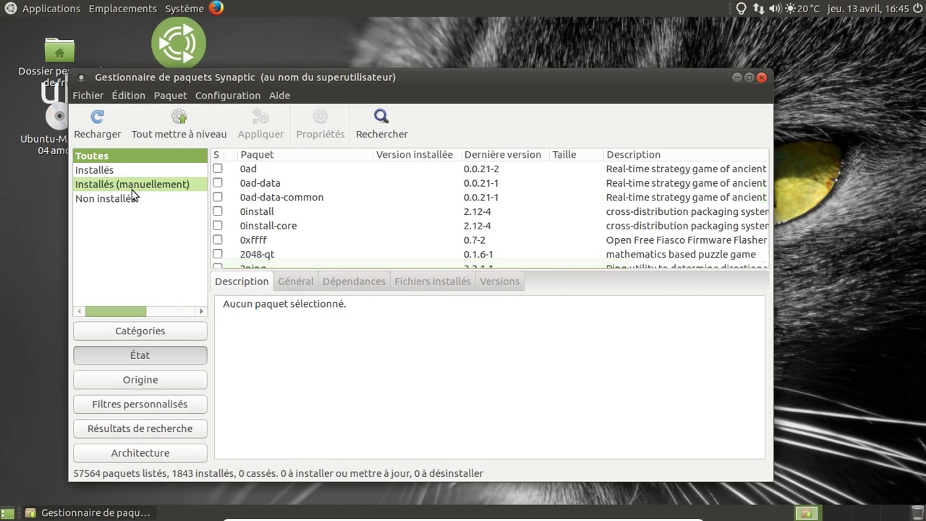
pyautogui.click(118, 173)
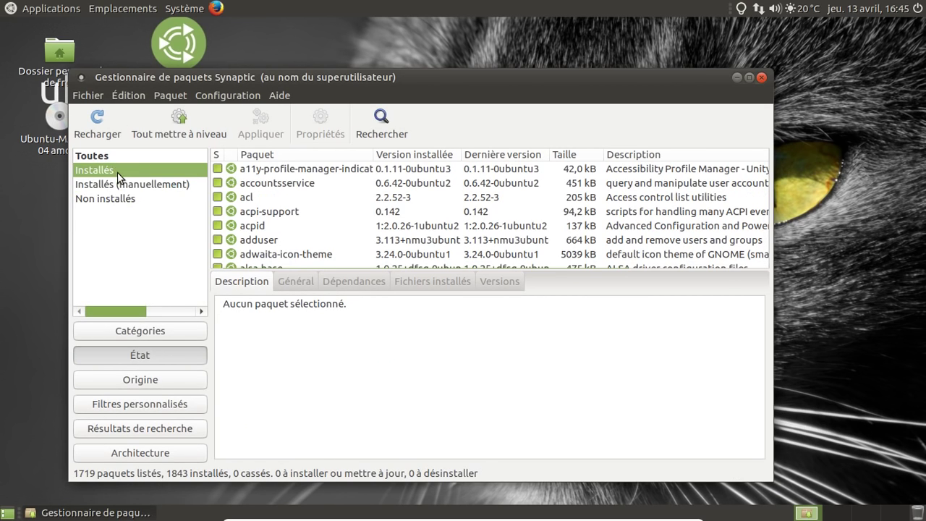
# - Open the repository settings, review the Ubuntu and third-party software sources, and close them
pyautogui.click(205, 92)
pyautogui.click(220, 128)
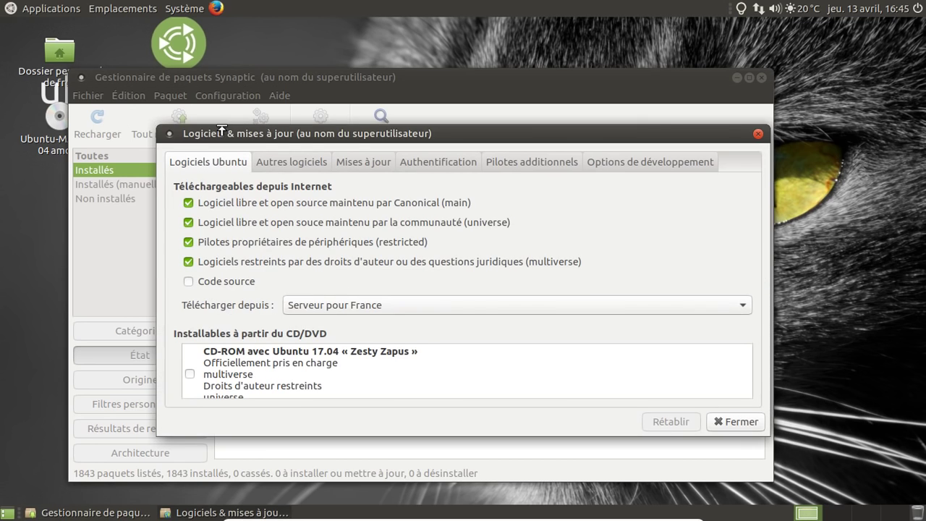
pyautogui.click(302, 167)
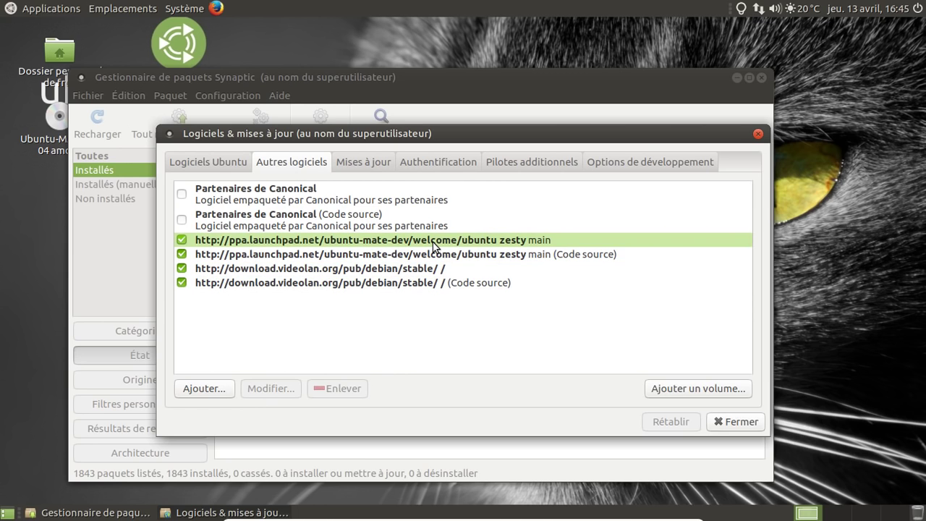
pyautogui.click(735, 422)
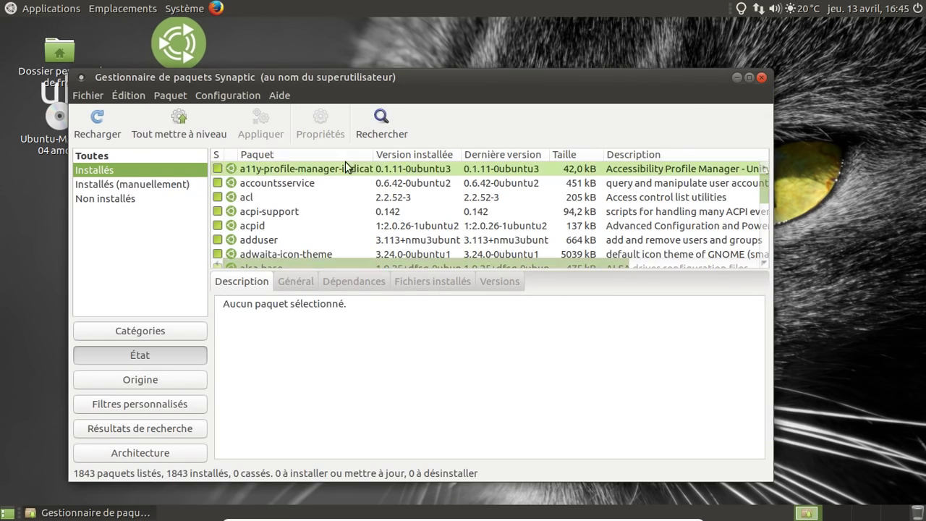
# - Search the packages by name and description for "mate-desktop"
pyautogui.click(371, 136)
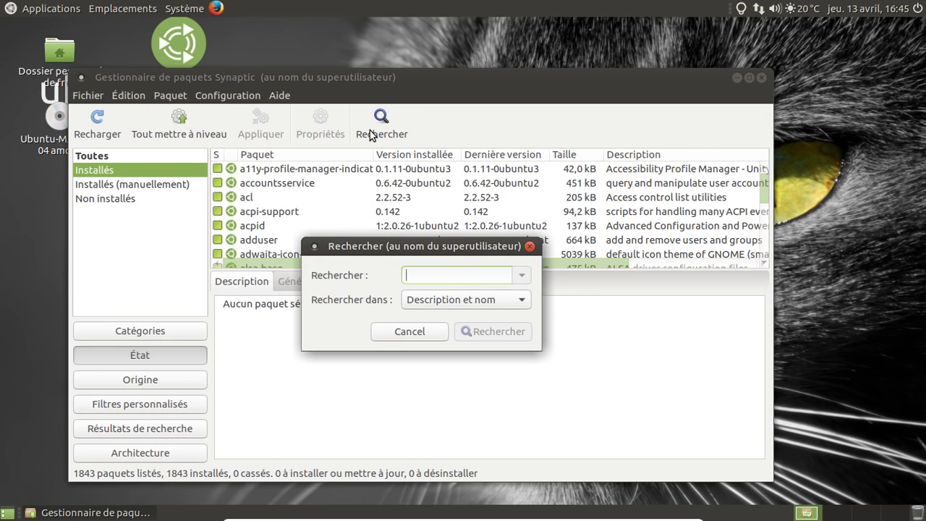
pyautogui.write('mate-desktop')
pyautogui.press('Return')
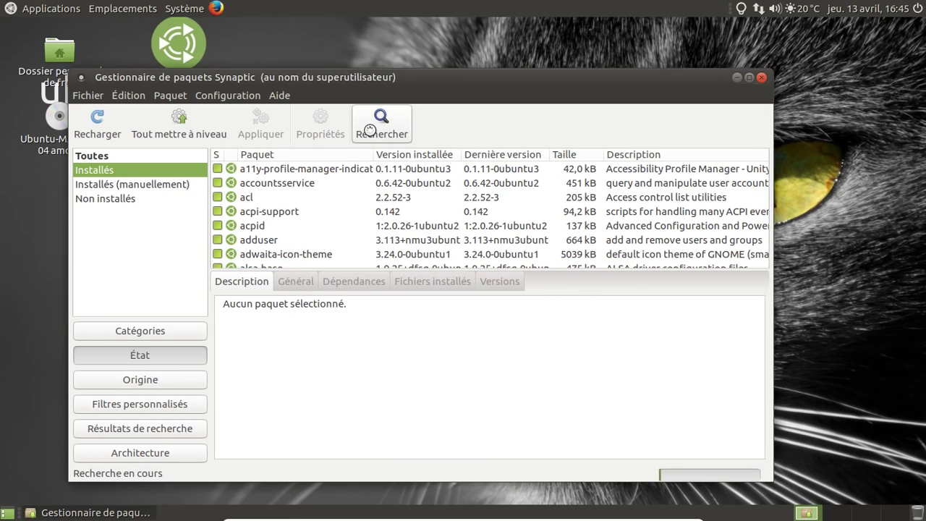
# - Select the mate-desktop package and read through its general information, including the installed and available versions
pyautogui.click(416, 186)
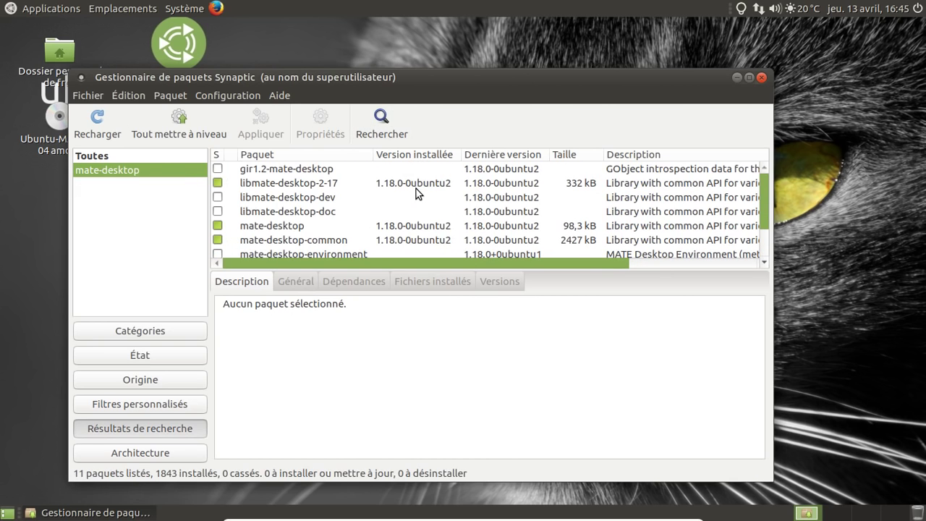
pyautogui.click(370, 227)
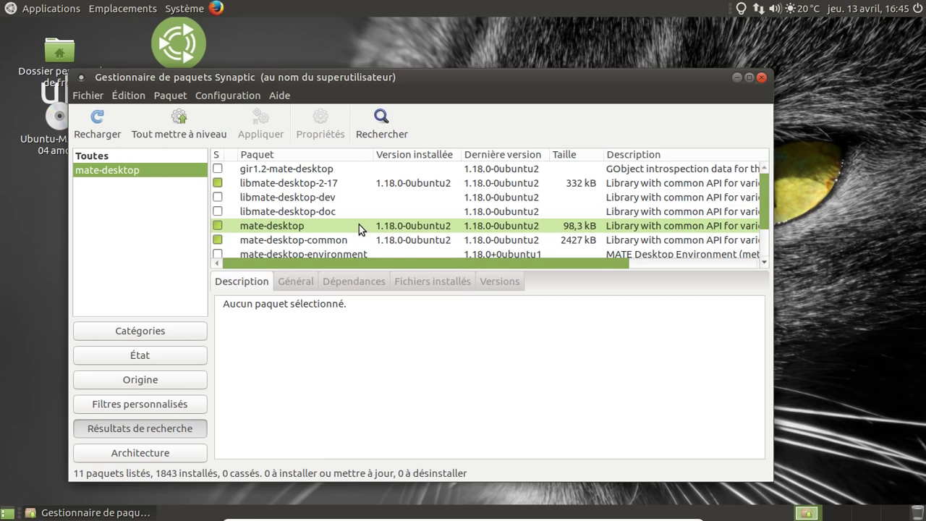
pyautogui.click(358, 224)
pyautogui.click(301, 284)
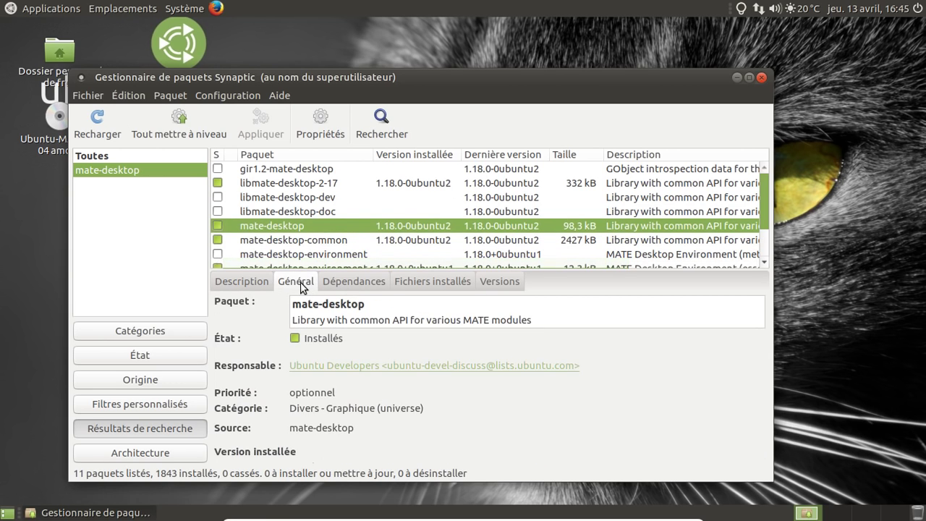
pyautogui.scroll(-2, 641, 368)
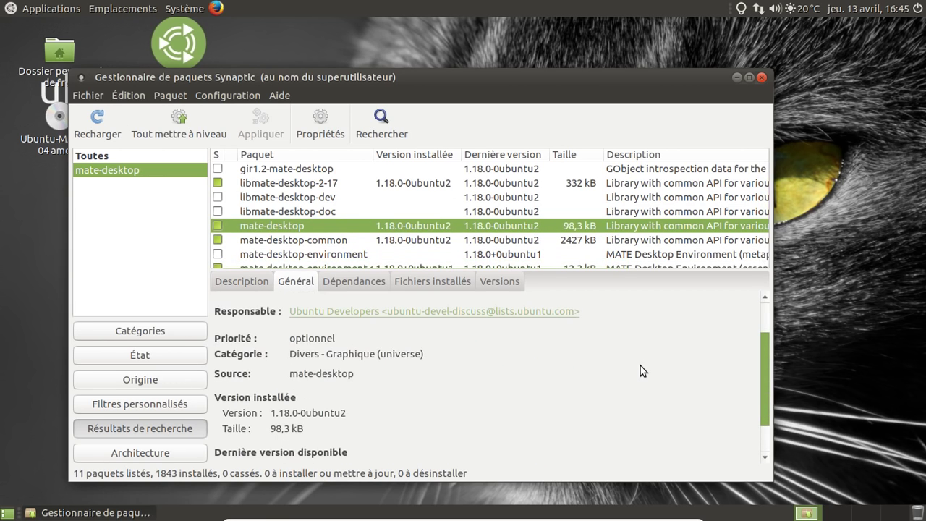
pyautogui.scroll(-2, 640, 368)
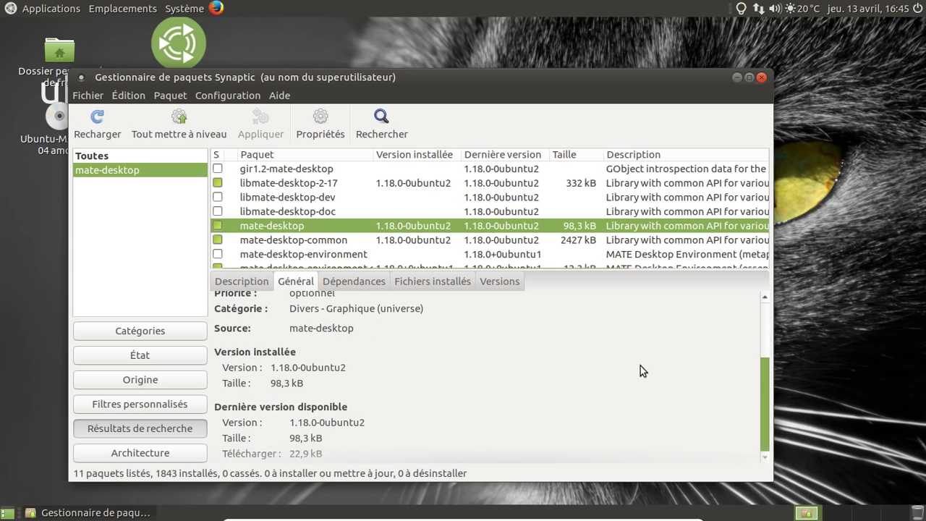
pyautogui.scroll(4, 629, 366)
# - Select the mate-desktop-common package and view its versions, installed files, dependencies and description
pyautogui.click(391, 239)
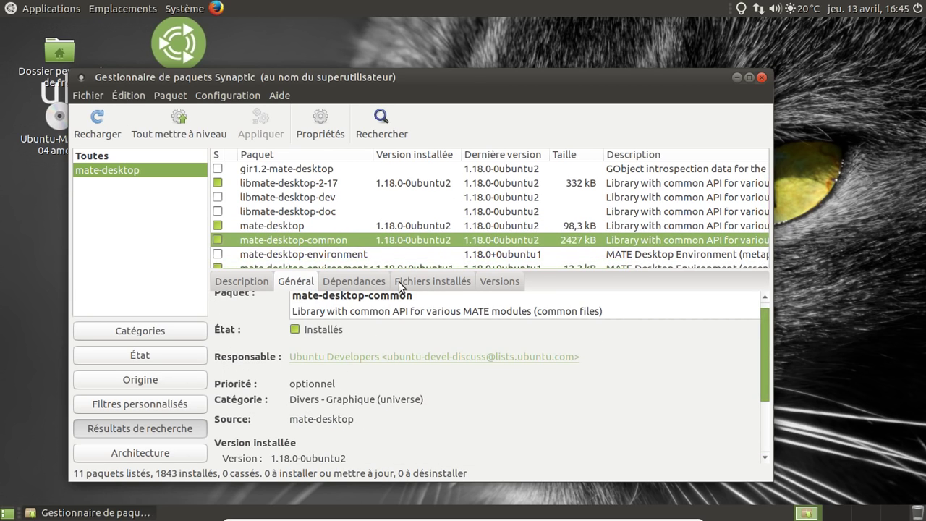
pyautogui.click(506, 288)
pyautogui.click(458, 284)
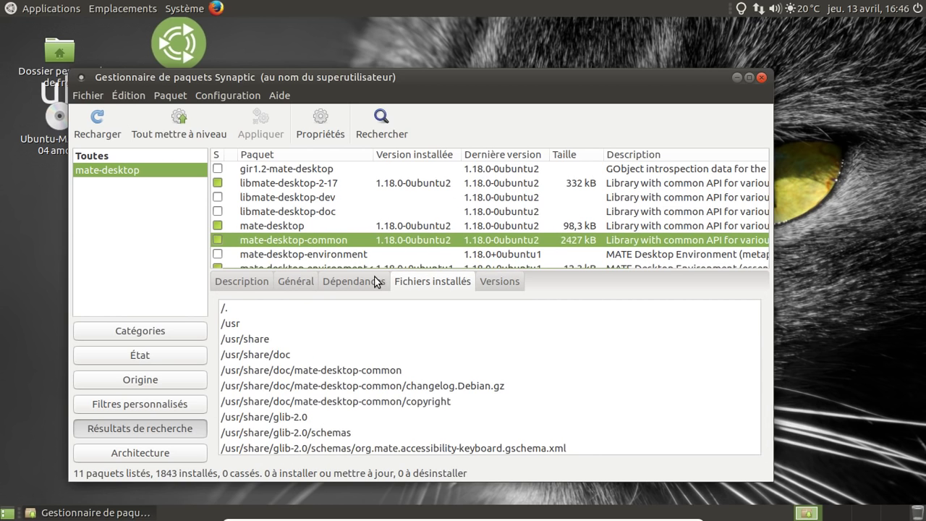
pyautogui.click(364, 281)
pyautogui.click(241, 281)
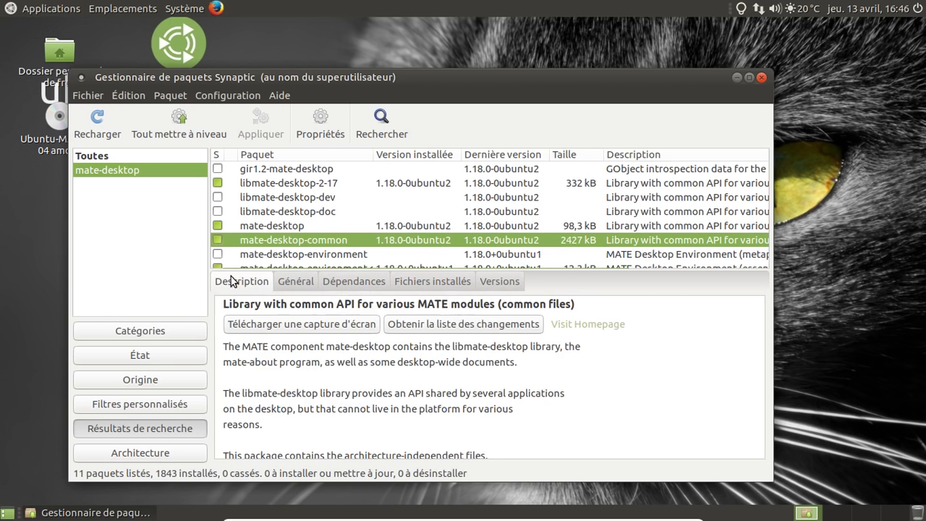
# - Create a new package filter with all status criteria cleared except Orphelin, and save it
pyautogui.click(157, 356)
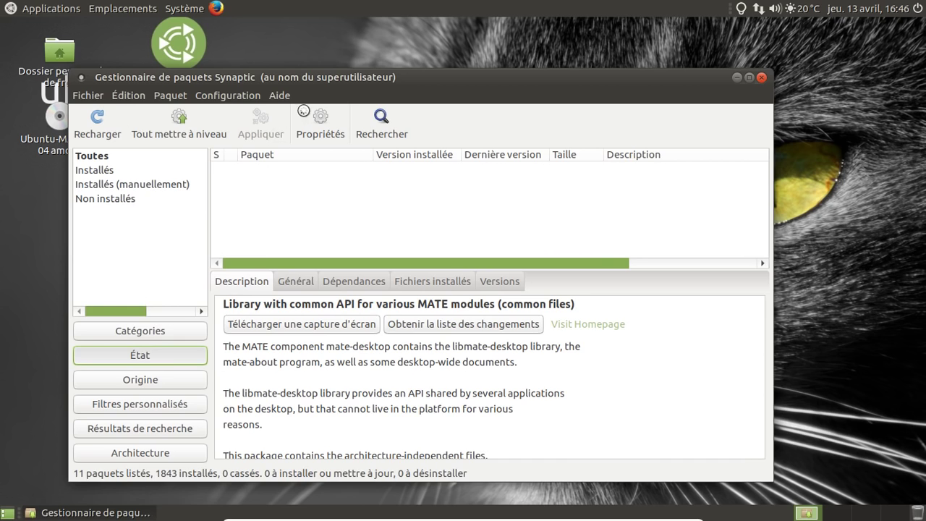
pyautogui.click(277, 92)
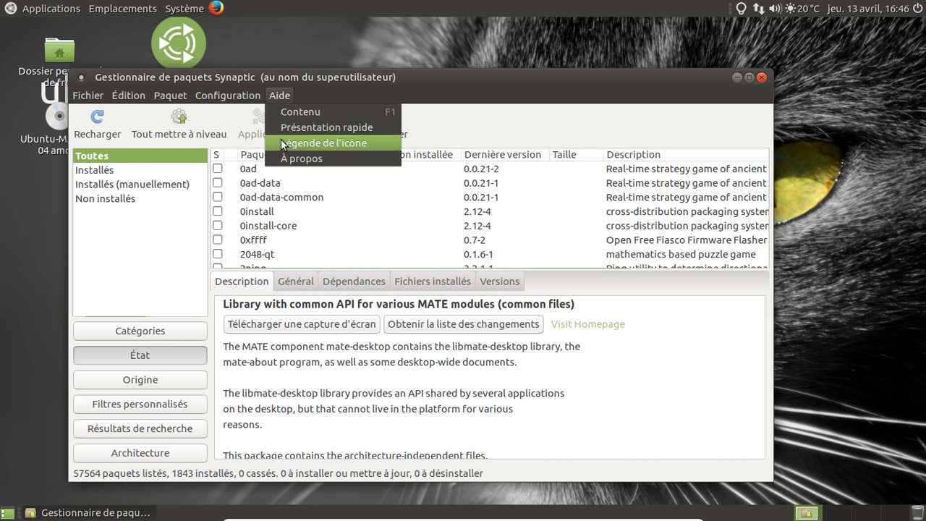
pyautogui.moveTo(219, 97)
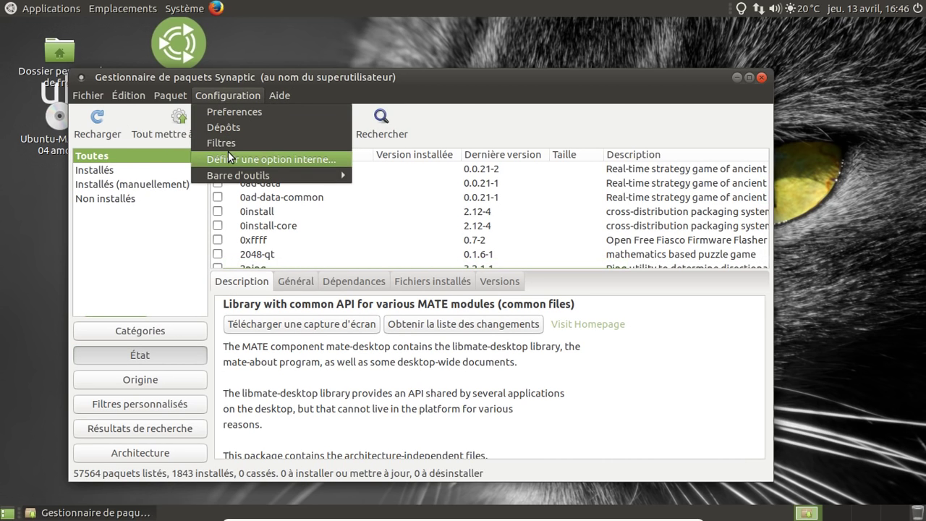
pyautogui.moveTo(128, 95)
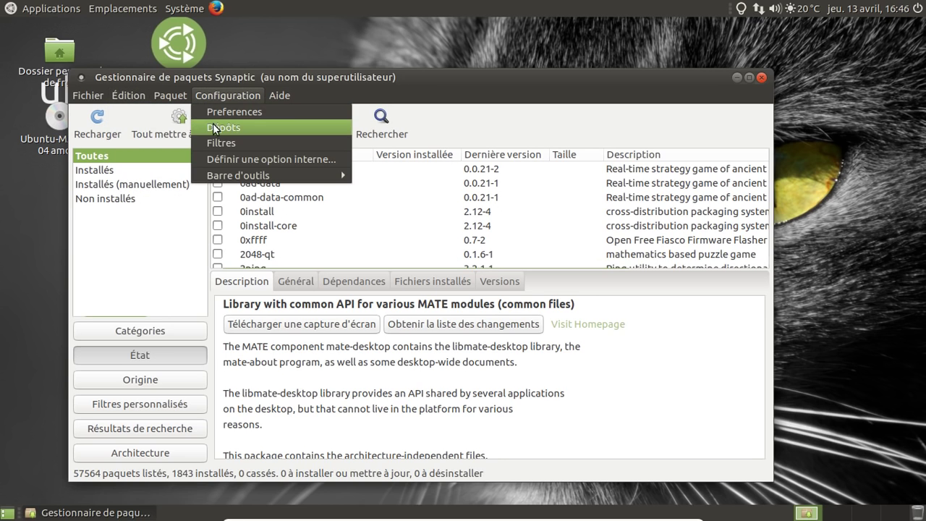
pyautogui.click(217, 143)
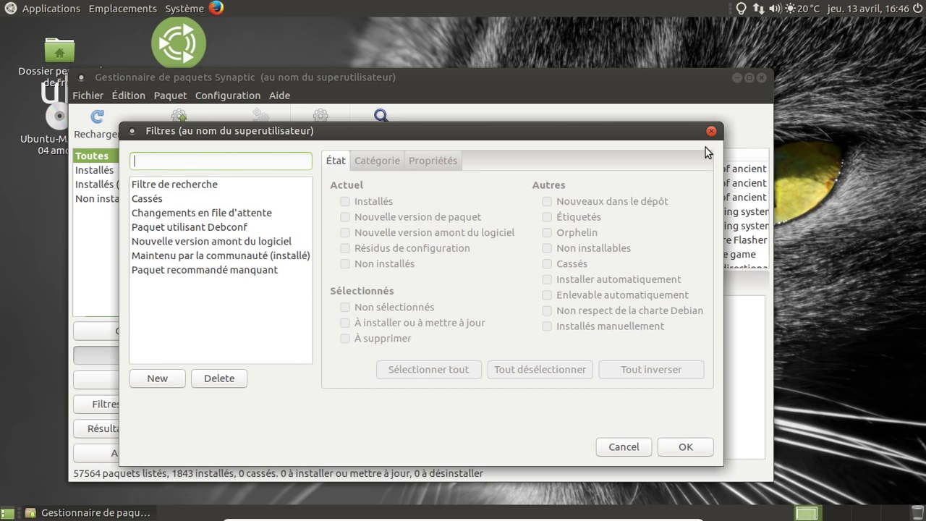
pyautogui.click(161, 377)
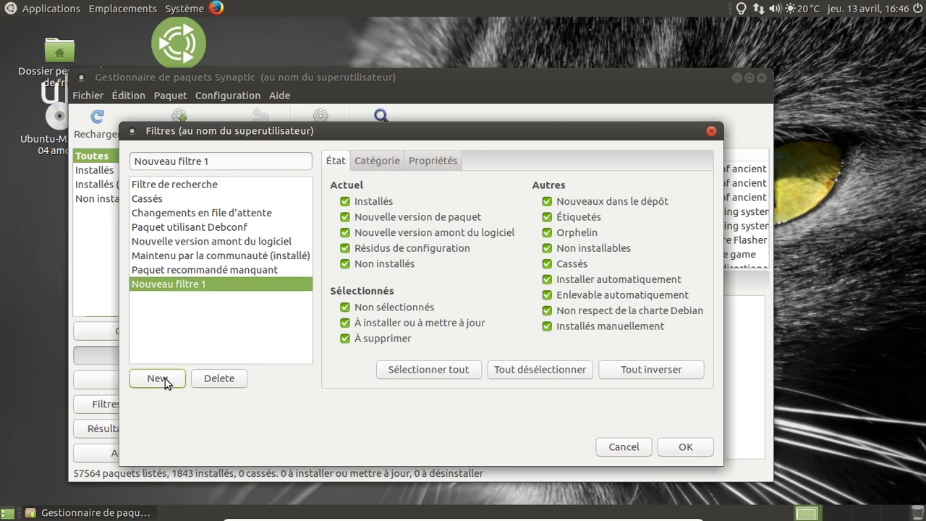
pyautogui.click(527, 370)
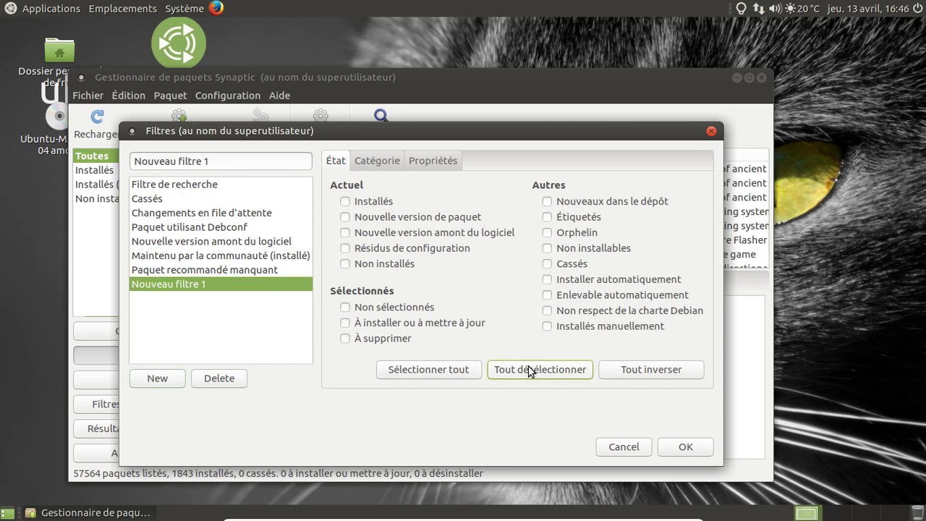
pyautogui.click(547, 232)
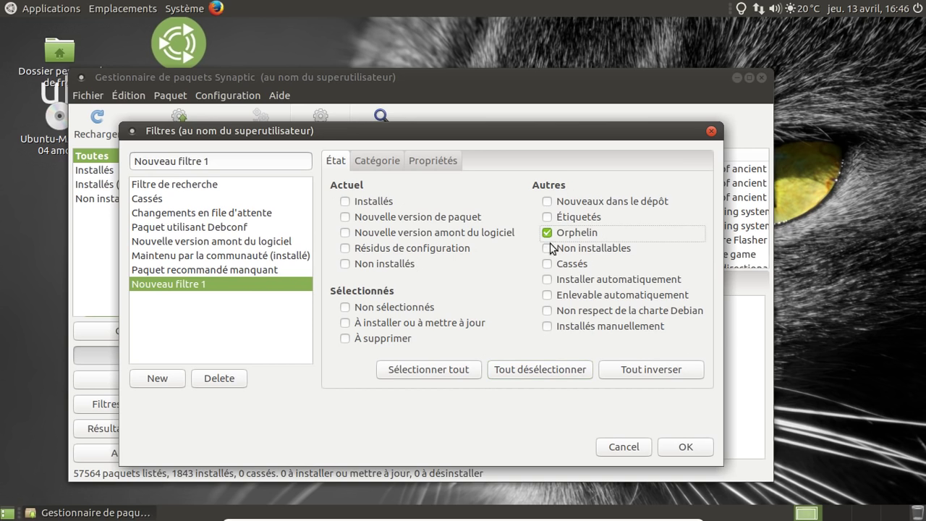
pyautogui.click(684, 447)
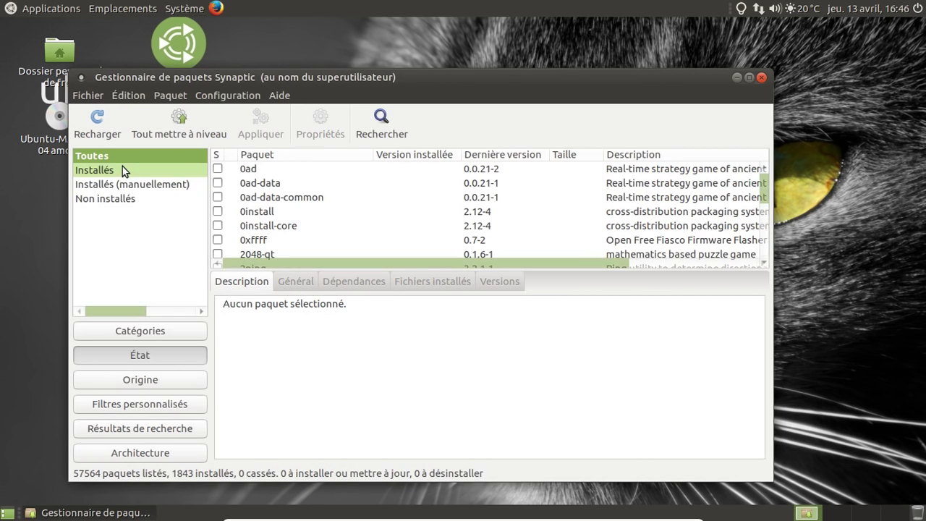
# - List the packages matching the new orphan filter among the custom filters, and close the package manager
pyautogui.click(142, 405)
pyautogui.click(120, 228)
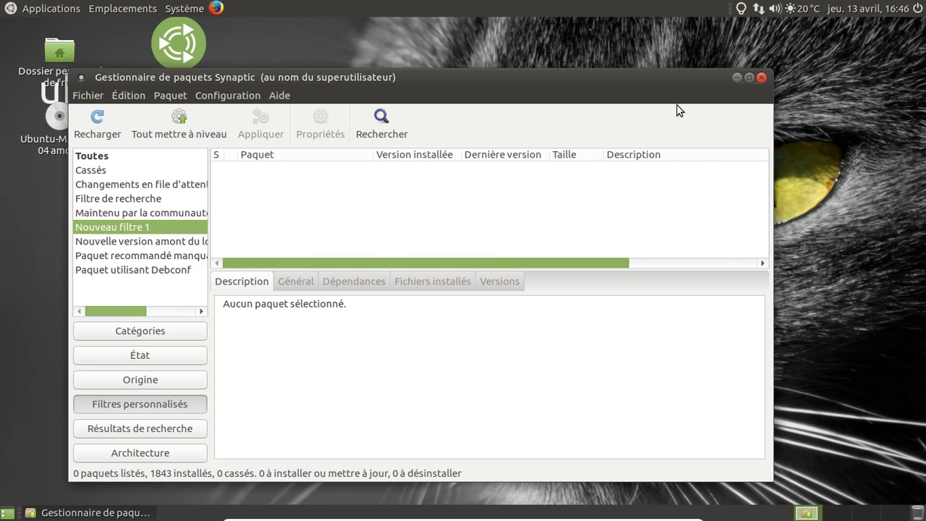
pyautogui.click(761, 78)
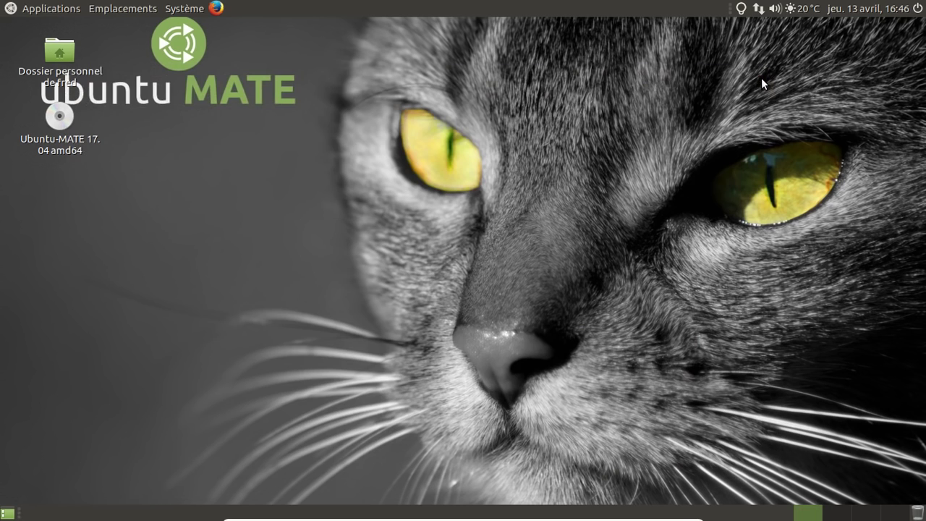
# - Shut down the system, forcing the shutdown despite the at-spi-registryd.desktop program still running
pyautogui.click(186, 10)
pyautogui.click(229, 185)
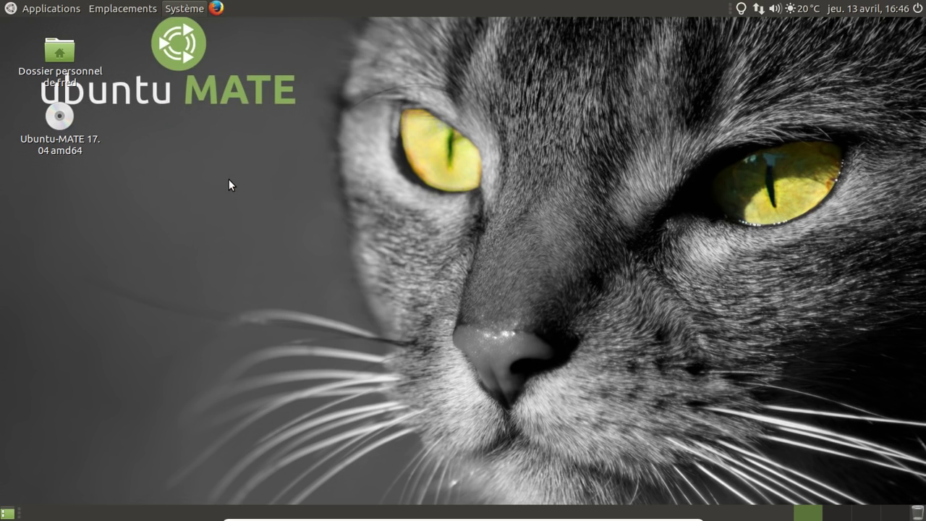
pyautogui.click(605, 322)
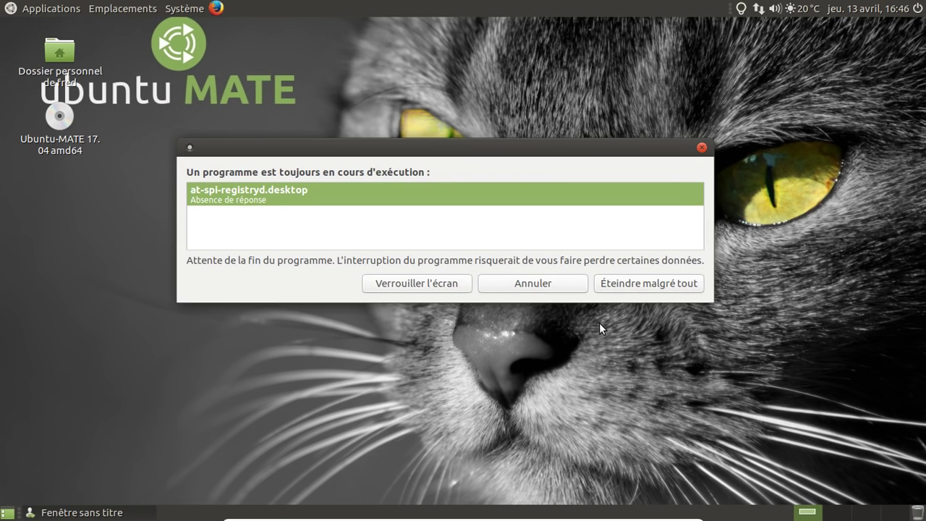
pyautogui.click(632, 283)
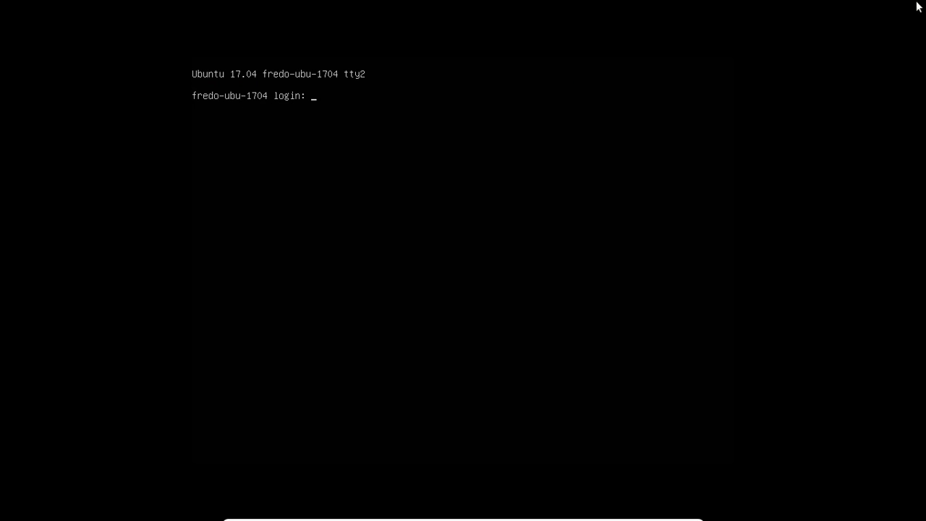
# - Log in to the tty2 text console with the username and account password
pyautogui.write('fred')
pyautogui.press('Return')
pyautogui.press('Return')
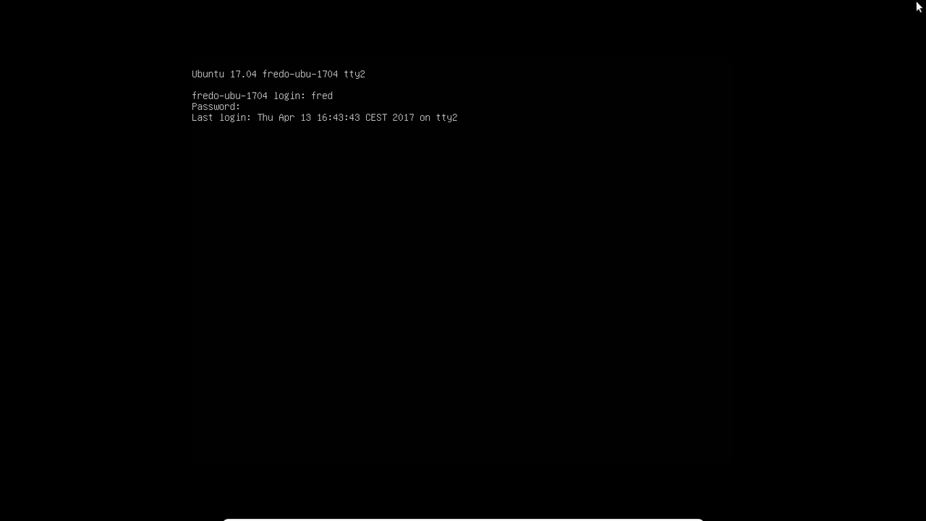
# - Power off the machine with the command "sudo halt -p", authenticating with the account password
pyautogui.write('sudo halt -')
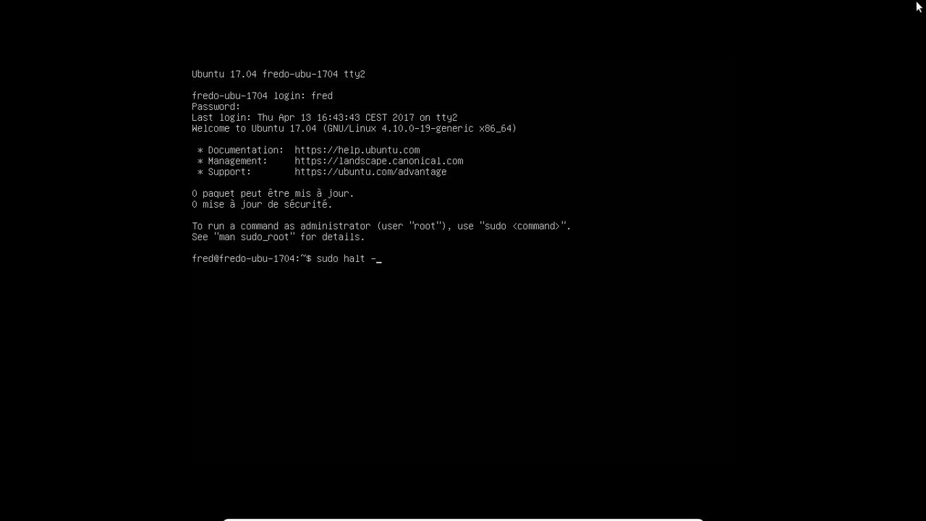
pyautogui.write('p')
pyautogui.press('Return')
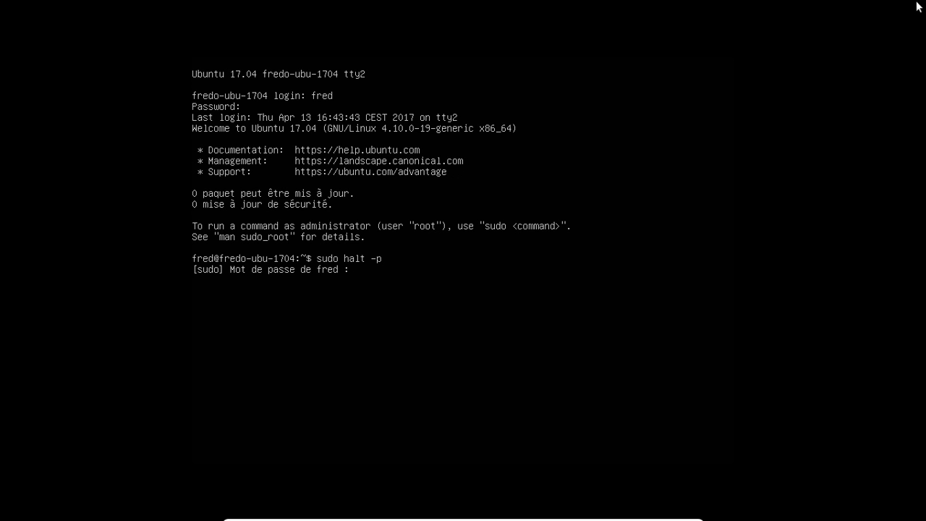
pyautogui.press('Return')
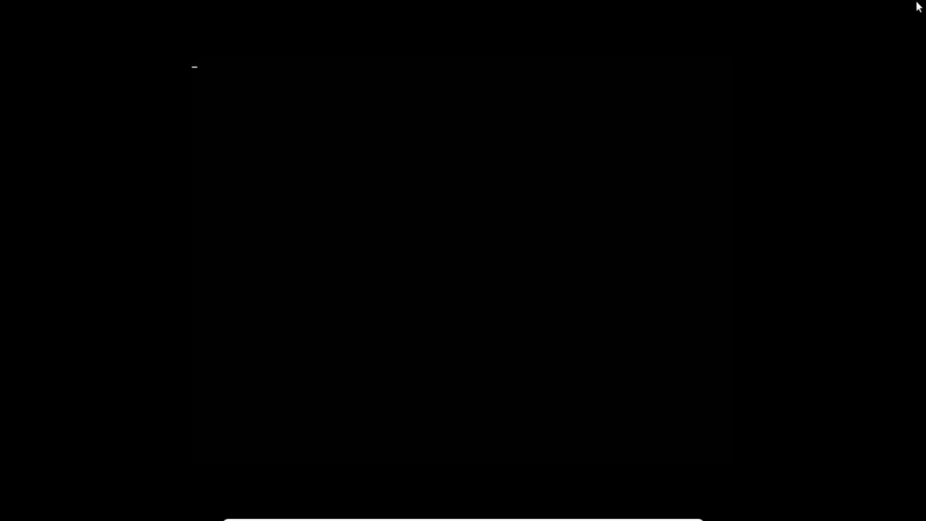
# - Take the virtual machine out of full-screen mode and bring the Guvcview webcam window to the front
pyautogui.press('Control_R+f')
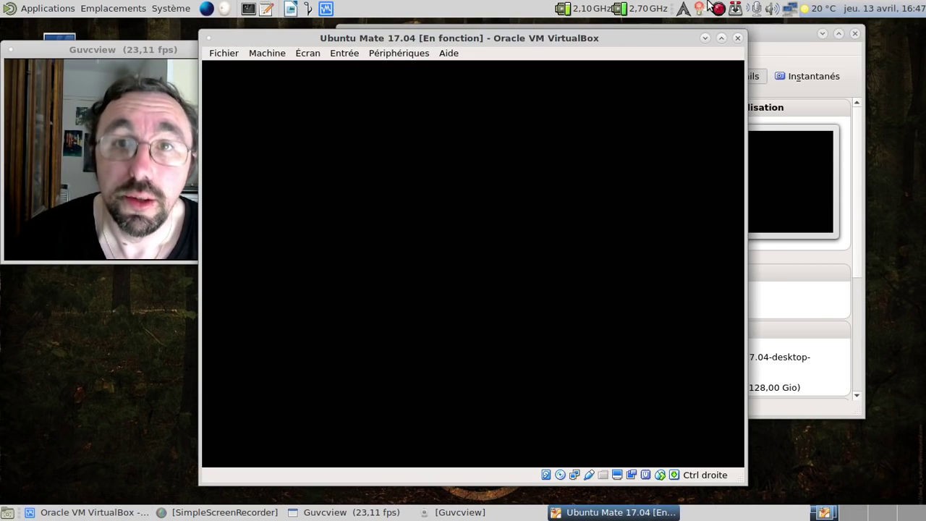
pyautogui.click(154, 45)
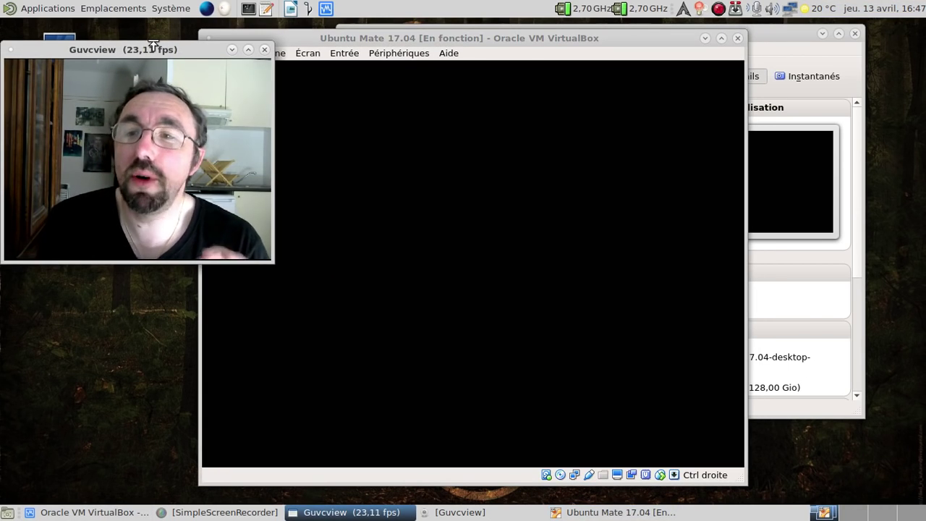